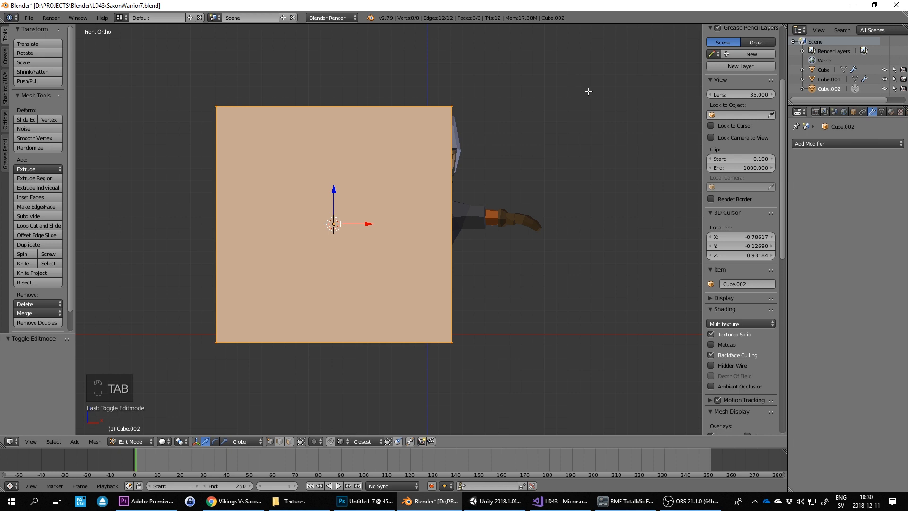
Scale the cube down to 0.034 so it fits within the warrior's right hand
{"action": "key", "text": "s"}
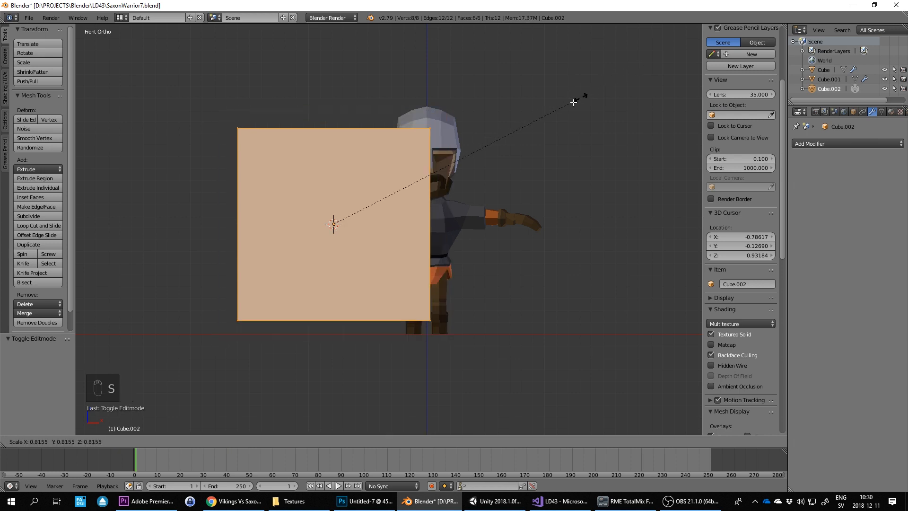
{"action": "left_click", "coordinate": [342, 216]}
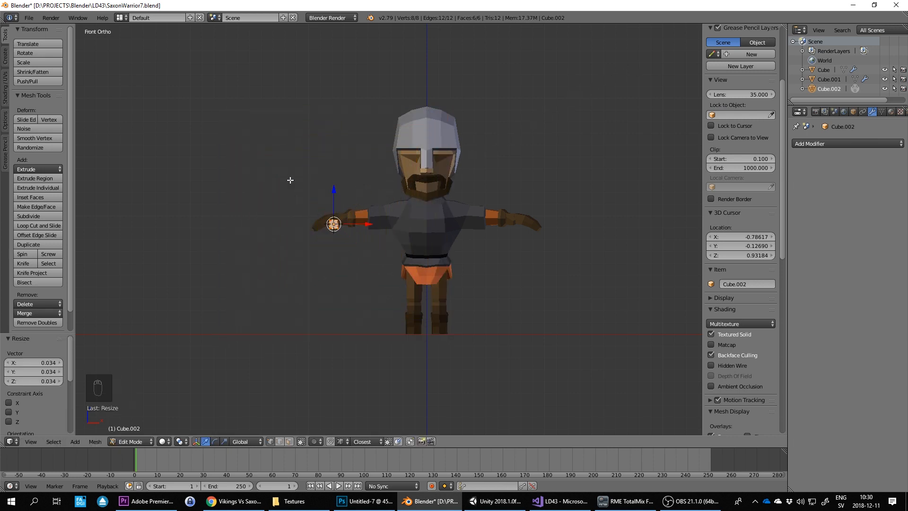
Select the small cube's back face and move it 0.219 along the Y axis, out behind the hand
{"action": "middle_click_drag", "start_coordinate": [289, 179], "coordinate": [588, 229]}
{"action": "scroll", "coordinate": [356, 204], "scroll_direction": "up", "scroll_amount": 3}
{"action": "middle_click_drag", "start_coordinate": [513, 217], "coordinate": [327, 200]}
{"action": "scroll", "coordinate": [289, 188], "scroll_direction": "up", "scroll_amount": 4}
{"action": "middle_click_drag", "start_coordinate": [247, 175], "coordinate": [492, 139]}
{"action": "right_click", "coordinate": [530, 155]}
{"action": "left_click", "coordinate": [290, 442]}
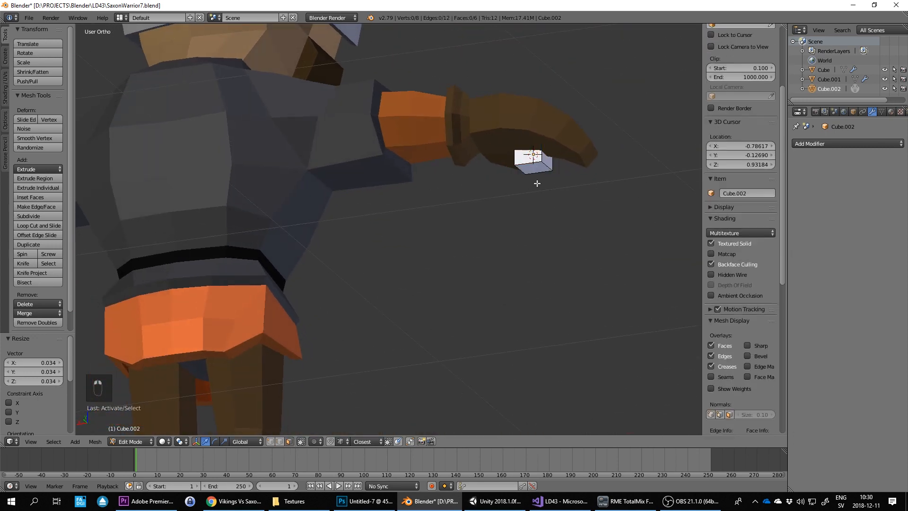
{"action": "right_click", "coordinate": [527, 156]}
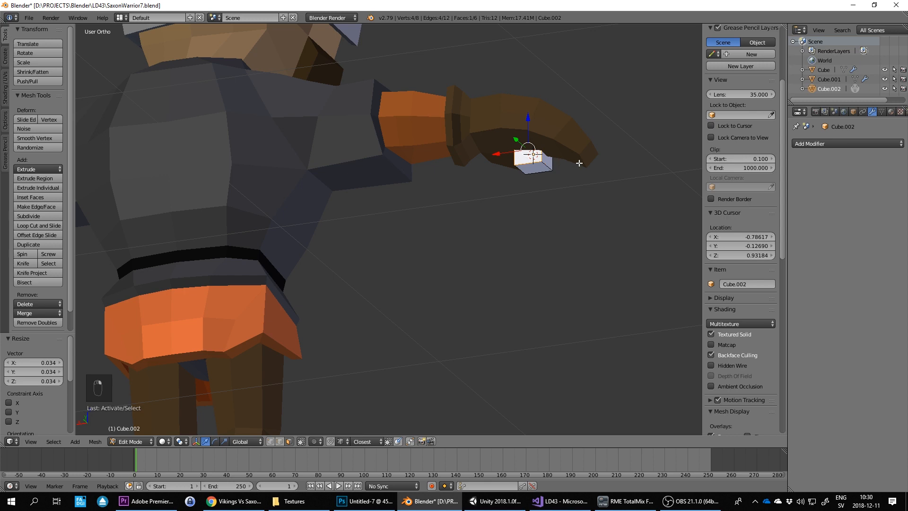
{"action": "middle_click_drag", "start_coordinate": [579, 163], "coordinate": [559, 185]}
{"action": "middle_click_drag", "start_coordinate": [449, 208], "coordinate": [454, 260]}
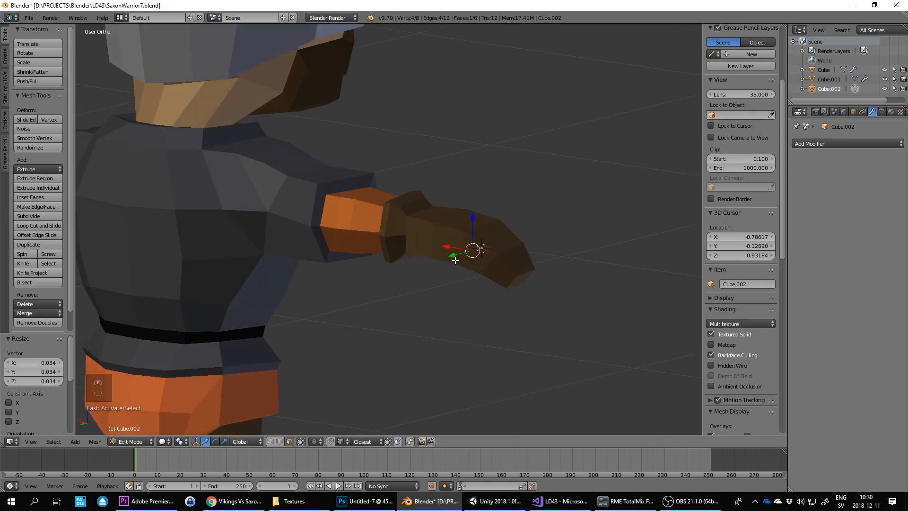
{"action": "key", "text": "g"}
{"action": "key", "text": "y"}
{"action": "left_click", "coordinate": [401, 280]}
Move the block's front face -0.029 along the Y axis
{"action": "middle_click_drag", "start_coordinate": [402, 281], "coordinate": [350, 278]}
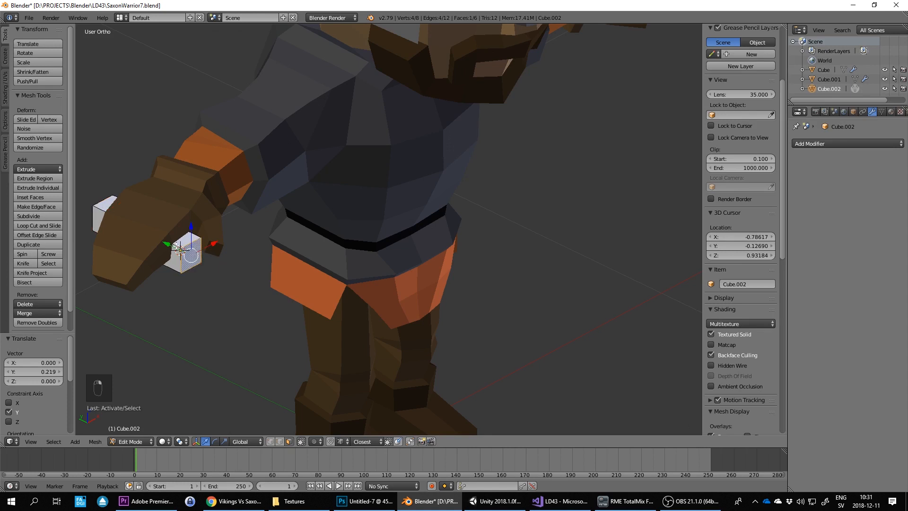
{"action": "key", "text": "g"}
{"action": "key", "text": "y"}
{"action": "left_click", "coordinate": [179, 248]}
Duplicate the hand-held block in place in Object Mode and hide the copy
{"action": "scroll", "coordinate": [179, 248], "scroll_direction": "down", "scroll_amount": 5}
{"action": "middle_click_drag", "start_coordinate": [180, 248], "coordinate": [365, 257]}
{"action": "middle_click_drag", "start_coordinate": [427, 247], "coordinate": [348, 266]}
{"action": "scroll", "coordinate": [347, 238], "scroll_direction": "up", "scroll_amount": 6}
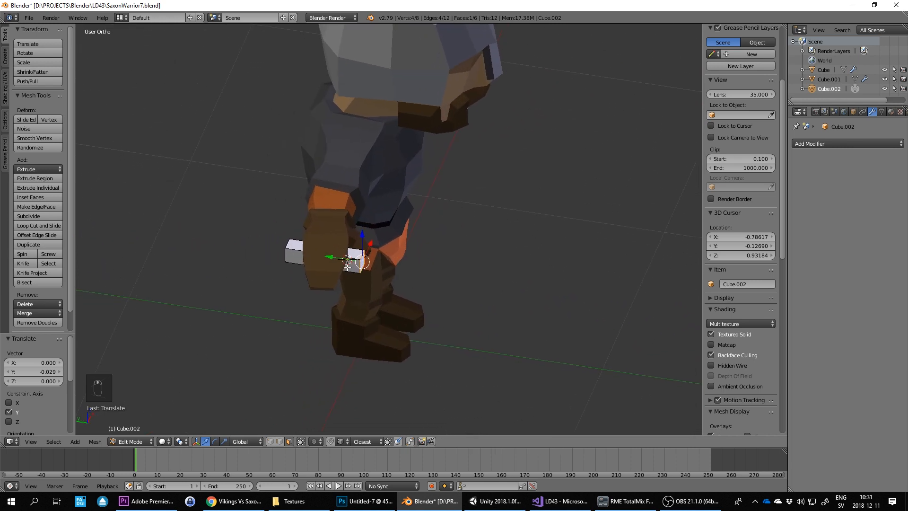
{"action": "key", "text": "Tab"}
{"action": "right_click", "coordinate": [365, 328]}
{"action": "right_click", "coordinate": [354, 257]}
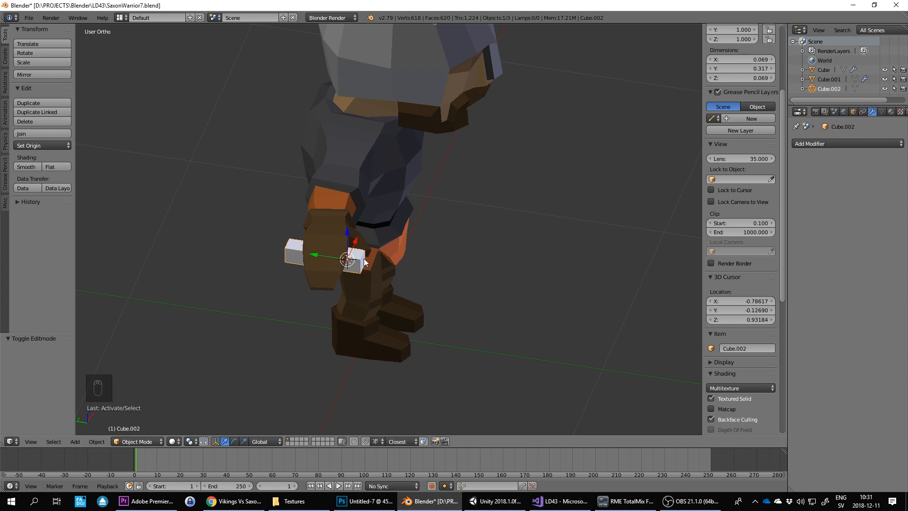
{"action": "key", "text": "Tab"}
{"action": "key", "text": "Tab"}
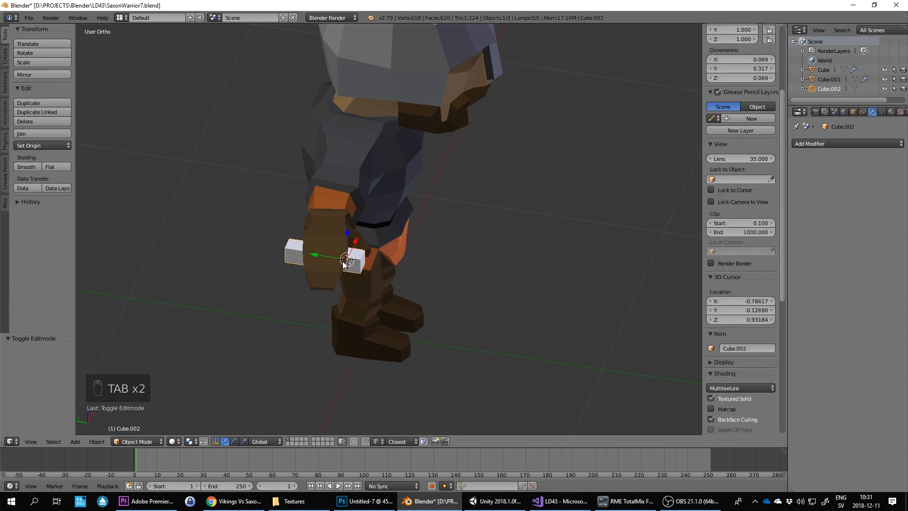
{"action": "key", "text": "shift+d"}
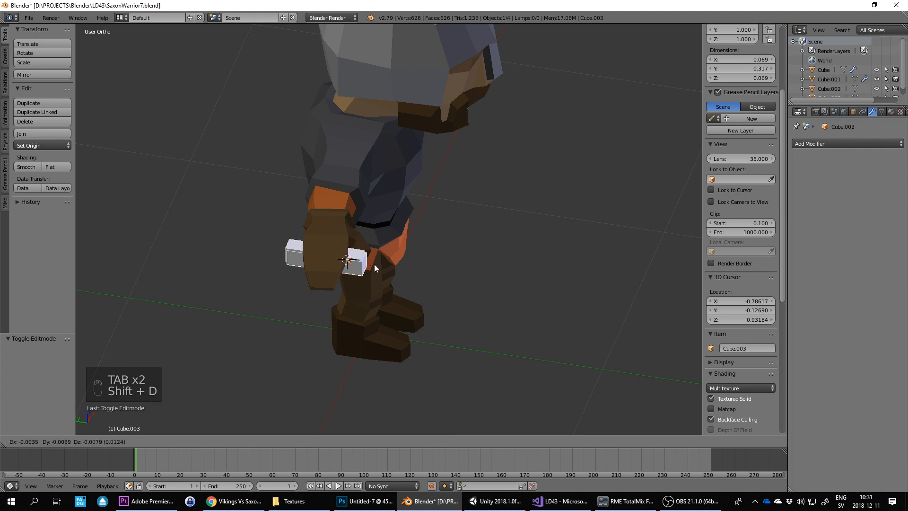
{"action": "right_click", "coordinate": [451, 235]}
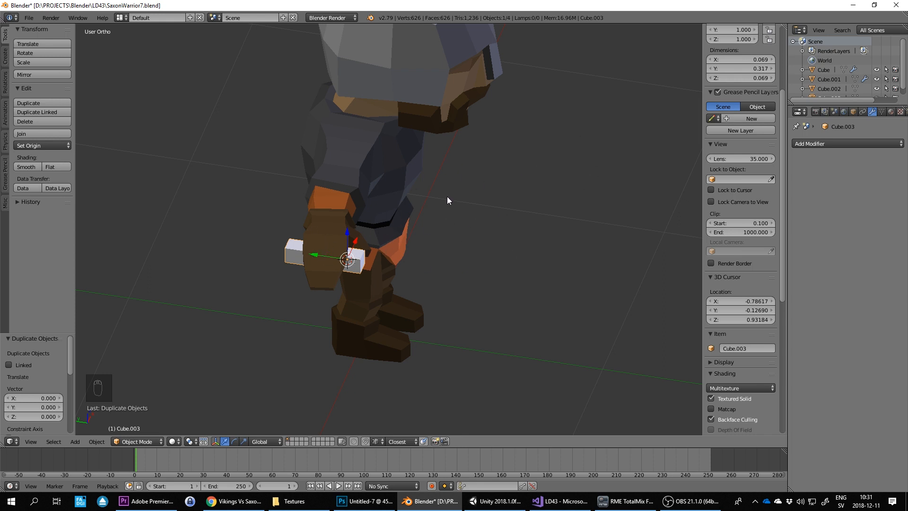
{"action": "key", "text": "h"}
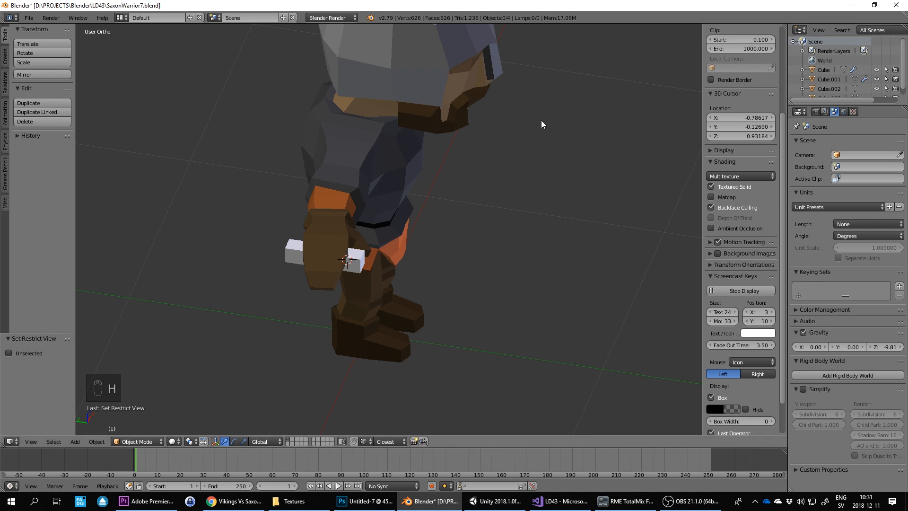
Select the remaining visible block and move its front face -0.064 along the Y axis in Edit Mode
{"action": "right_click", "coordinate": [362, 258]}
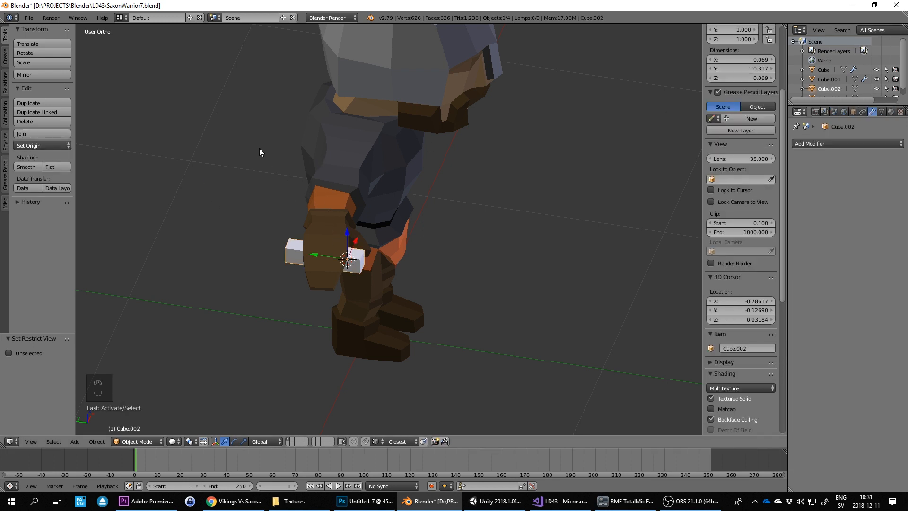
{"action": "left_click", "coordinate": [183, 65]}
{"action": "middle_click_drag", "start_coordinate": [408, 216], "coordinate": [364, 204]}
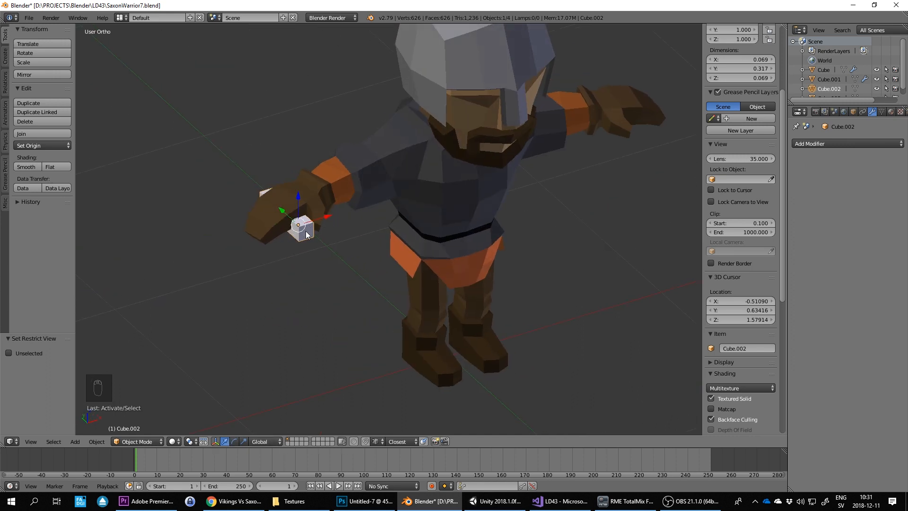
{"action": "key", "text": "Tab"}
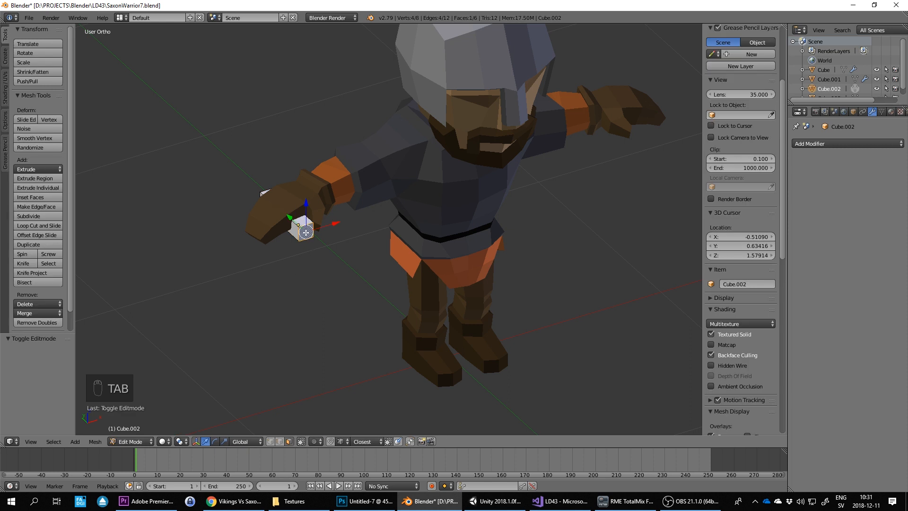
{"action": "right_click", "coordinate": [306, 232]}
{"action": "key", "text": "e"}
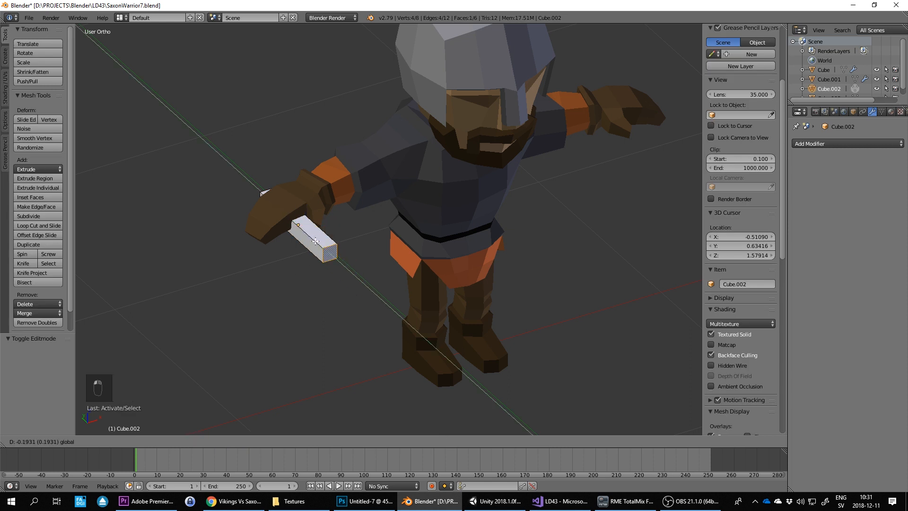
{"action": "left_click", "coordinate": [301, 222]}
Switch to Photoshop to look over the warrior figures' weapons in the reference images, and return to Blender
{"action": "key", "text": "alt+Tab"}
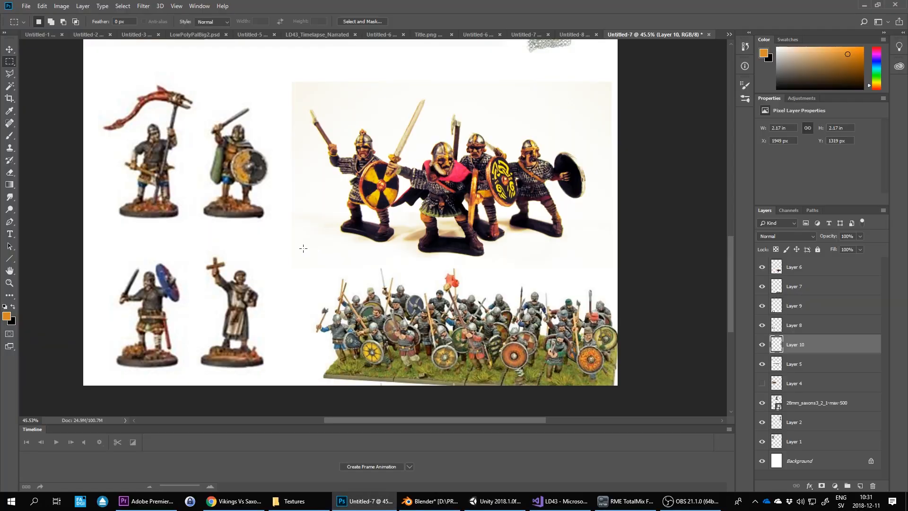
{"action": "scroll", "coordinate": [343, 279], "scroll_direction": "up", "scroll_amount": 3}
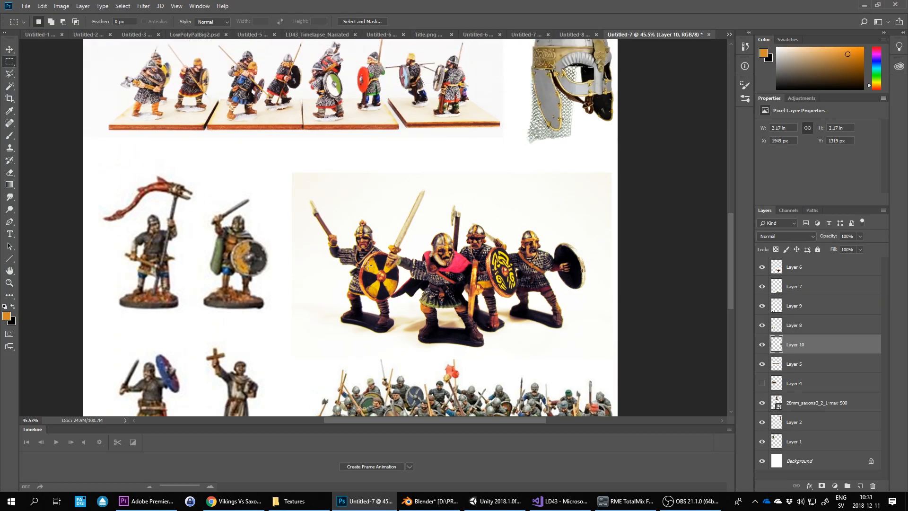
{"action": "key", "text": "alt+Tab"}
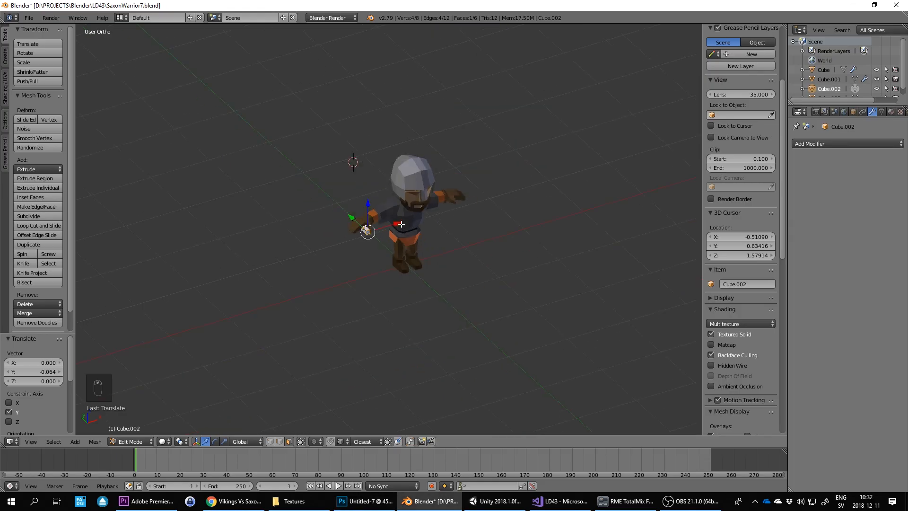
Lengthen the block into a spear shaft by moving its front face -1.650 along Y and back 0.174
{"action": "key", "text": "e"}
{"action": "key", "text": "y"}
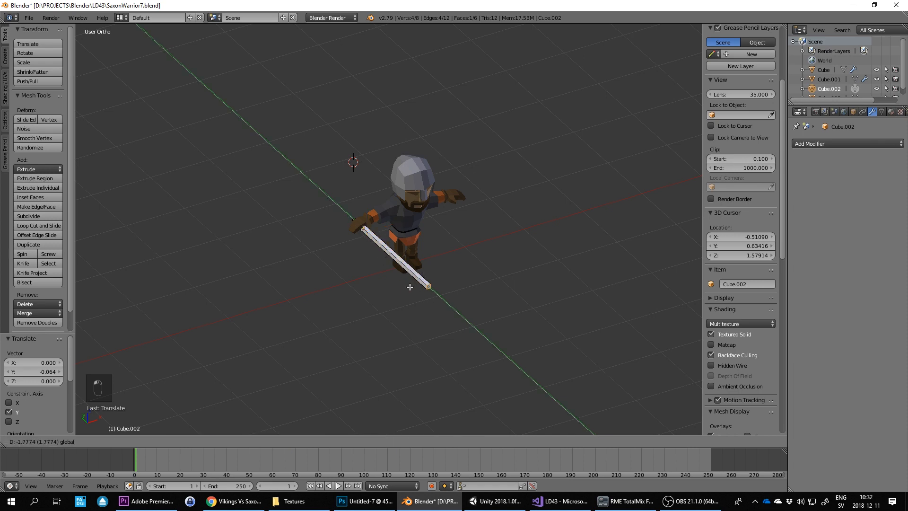
{"action": "left_click", "coordinate": [402, 284]}
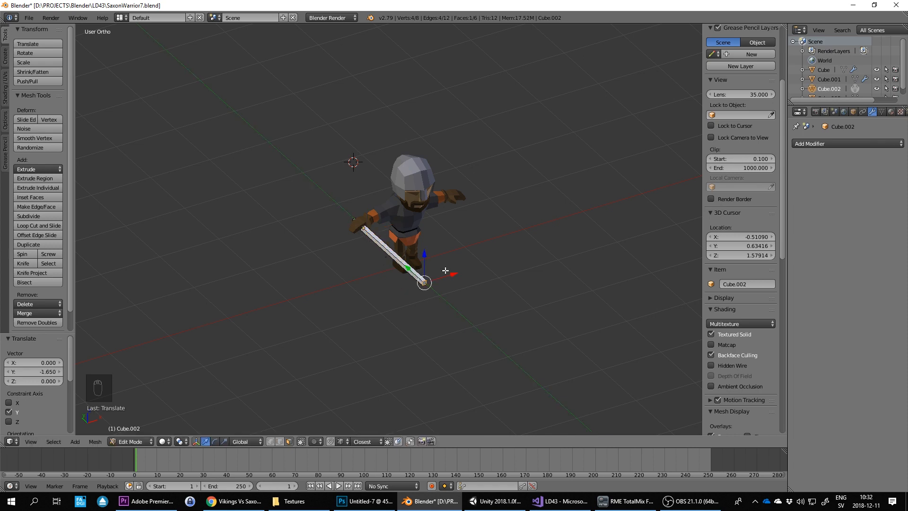
{"action": "middle_click_drag", "start_coordinate": [446, 269], "coordinate": [478, 221]}
{"action": "key", "text": "g"}
{"action": "left_click", "coordinate": [457, 231]}
Examine the shaft's length and position against the warrior from the side, front and angled views
{"action": "scroll", "coordinate": [458, 228], "scroll_direction": "down", "scroll_amount": 3}
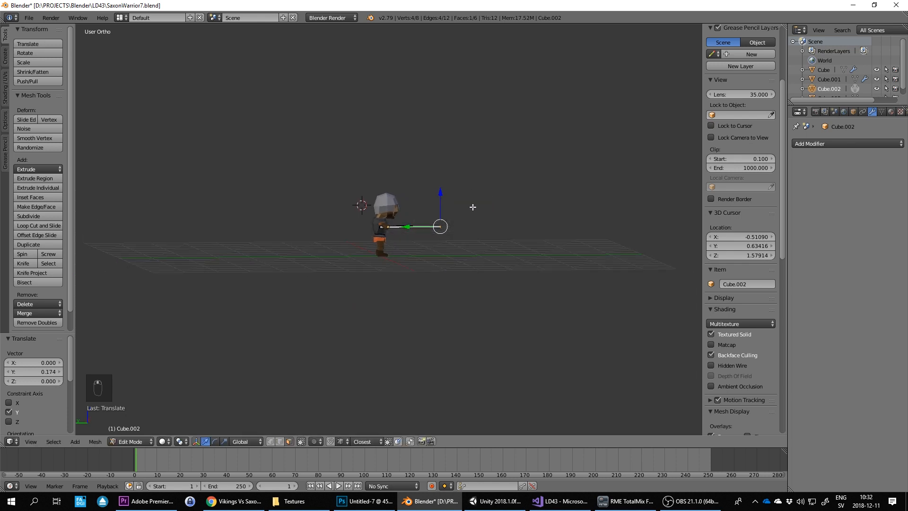
{"action": "key", "text": "KP_1"}
{"action": "key", "text": "KP_3"}
{"action": "scroll", "coordinate": [473, 207], "scroll_direction": "up", "scroll_amount": 3}
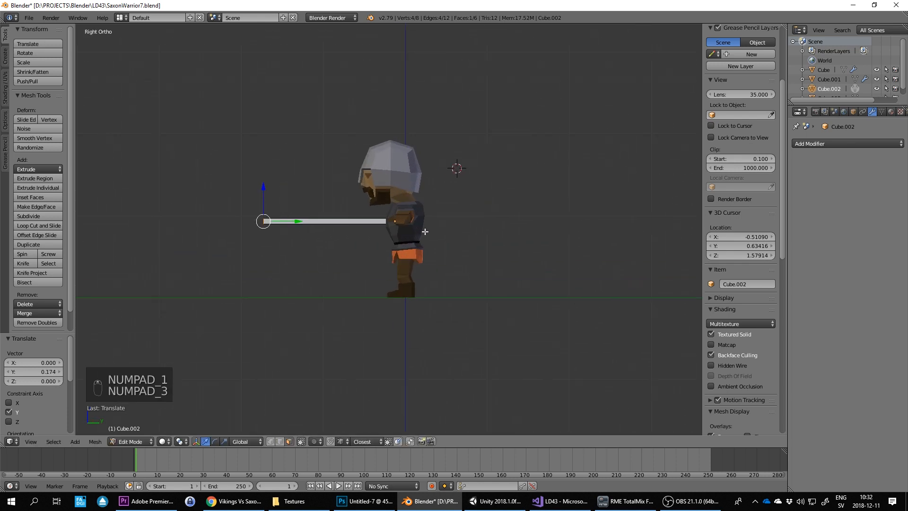
{"action": "scroll", "coordinate": [425, 232], "scroll_direction": "up", "scroll_amount": 3}
{"action": "scroll", "coordinate": [379, 214], "scroll_direction": "down", "scroll_amount": 3}
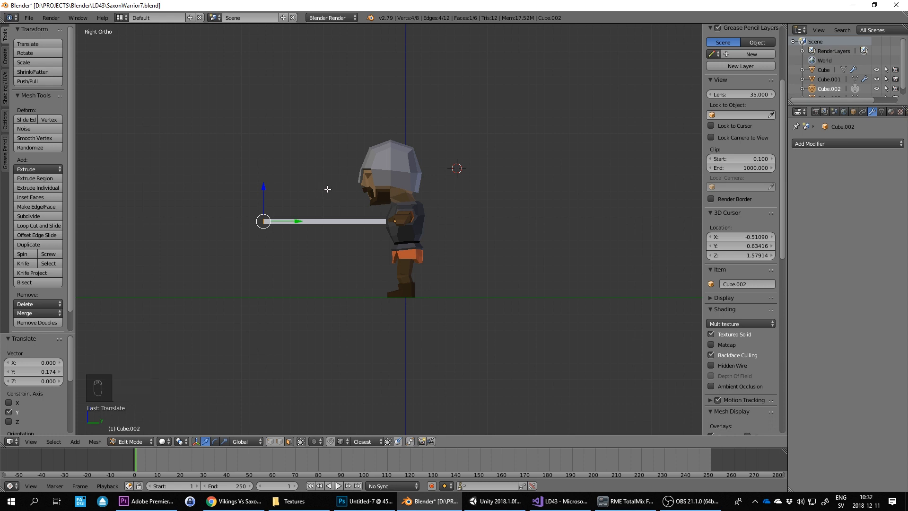
{"action": "middle_click_drag", "start_coordinate": [287, 184], "coordinate": [522, 227]}
{"action": "key", "text": "KP_1"}
{"action": "scroll", "coordinate": [406, 187], "scroll_direction": "up", "scroll_amount": 3}
{"action": "scroll", "coordinate": [426, 172], "scroll_direction": "down", "scroll_amount": 2}
{"action": "scroll", "coordinate": [426, 172], "scroll_direction": "up", "scroll_amount": 2}
{"action": "scroll", "coordinate": [458, 183], "scroll_direction": "down", "scroll_amount": 3}
{"action": "scroll", "coordinate": [454, 198], "scroll_direction": "up", "scroll_amount": 5}
{"action": "scroll", "coordinate": [485, 241], "scroll_direction": "down", "scroll_amount": 2}
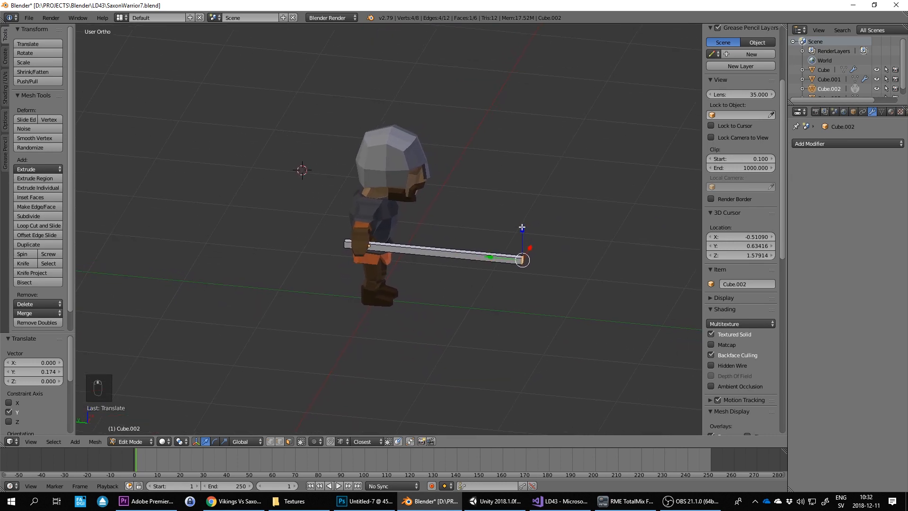
Extrude the shaft's front face by about 0.039 and scale the new face to 1.458 for the spearhead's base
{"action": "key", "text": "e"}
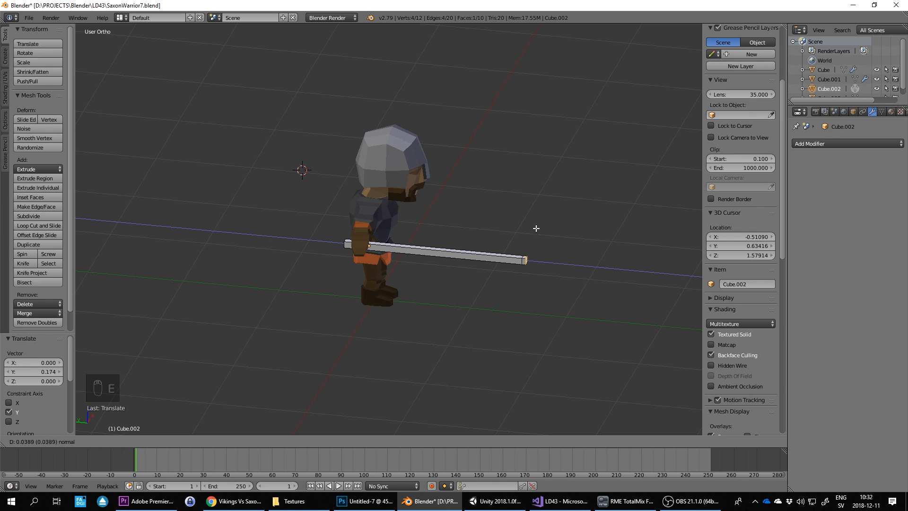
{"action": "left_click", "coordinate": [536, 228]}
{"action": "key", "text": "s"}
{"action": "left_click", "coordinate": [562, 229]}
Extrude the spearhead's base 0.205 forward and taper its end face by scaling it to 0.257
{"action": "key", "text": "e"}
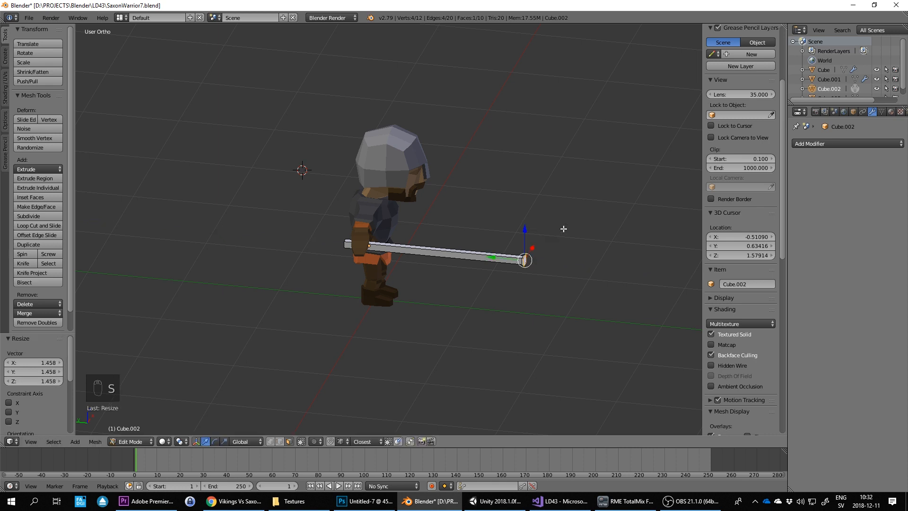
{"action": "left_click", "coordinate": [598, 240]}
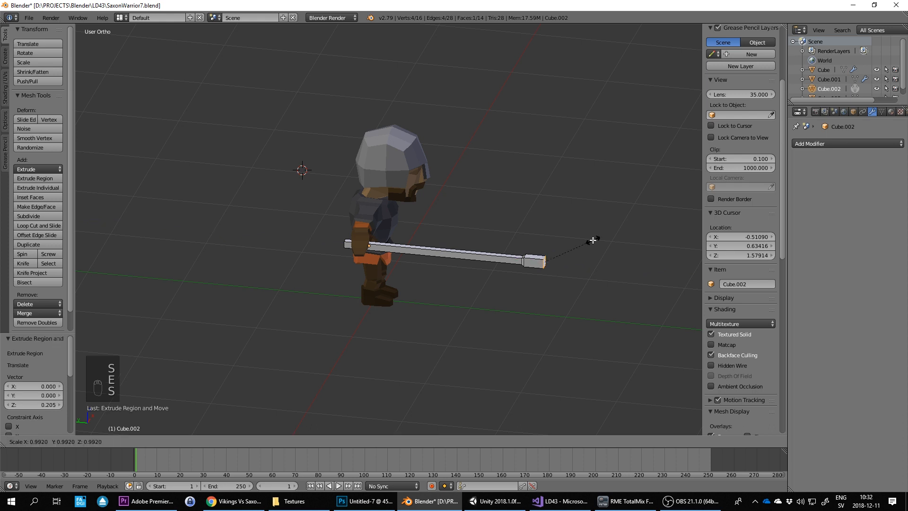
{"action": "key", "text": "s"}
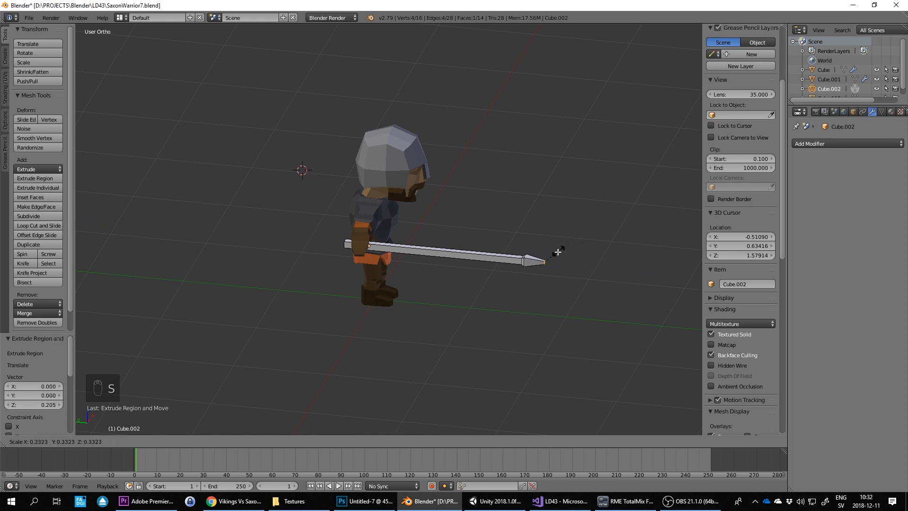
{"action": "left_click", "coordinate": [556, 254]}
Collapse the spearhead's end face to a single point by scaling it to 0
{"action": "scroll", "coordinate": [557, 249], "scroll_direction": "down", "scroll_amount": 3}
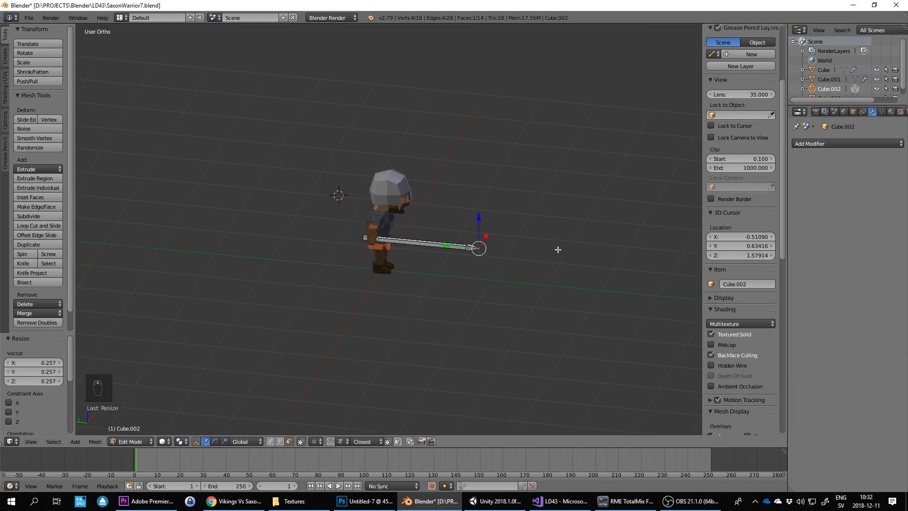
{"action": "middle_click_drag", "start_coordinate": [525, 236], "coordinate": [561, 246]}
{"action": "scroll", "coordinate": [561, 246], "scroll_direction": "up", "scroll_amount": 5}
{"action": "scroll", "coordinate": [567, 232], "scroll_direction": "up", "scroll_amount": 1}
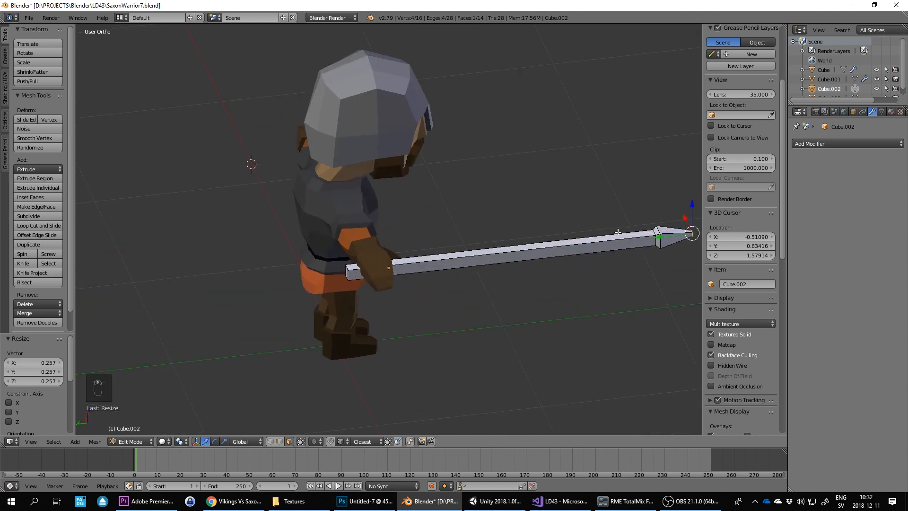
{"action": "middle_click_drag", "start_coordinate": [618, 232], "coordinate": [595, 242]}
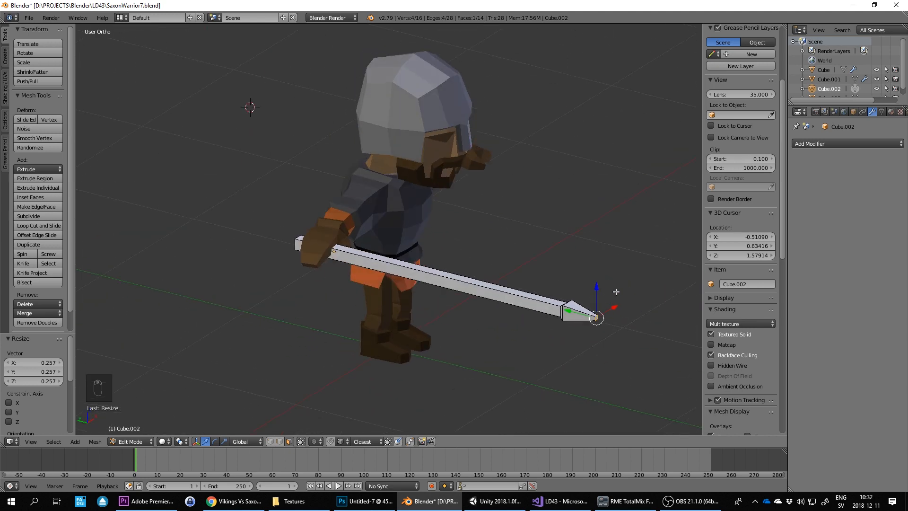
{"action": "key", "text": "s"}
{"action": "key", "text": "0"}
{"action": "key", "text": "Return"}
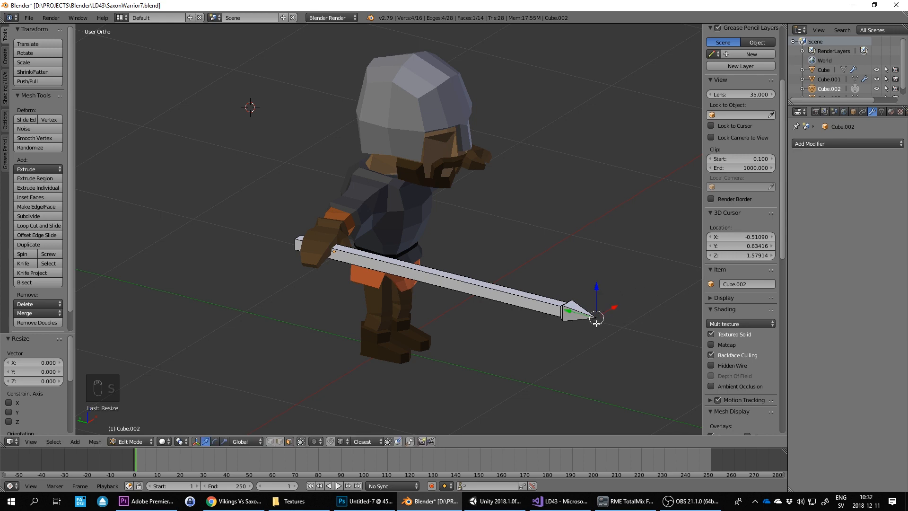
Test-move one vertex at the spear's tip to check whether the tip's vertices are joined
{"action": "key", "text": "Tab"}
{"action": "key", "text": "Tab"}
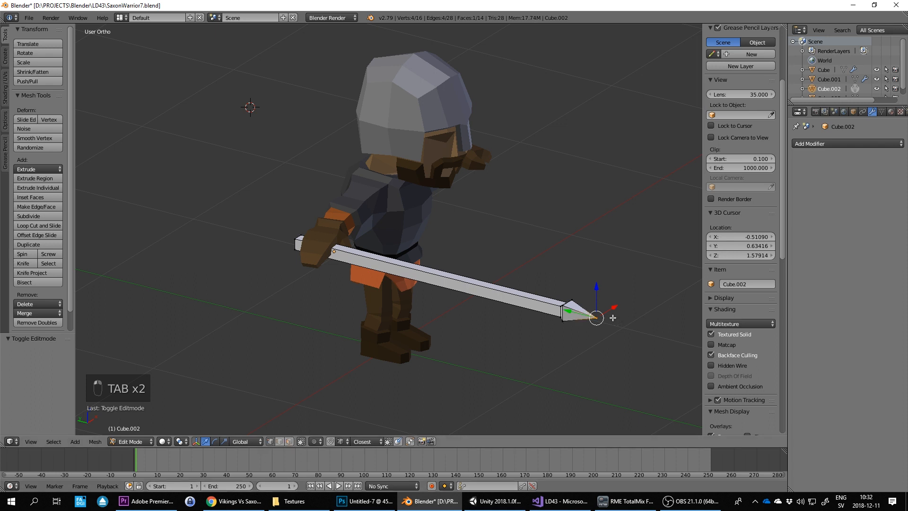
{"action": "right_click", "coordinate": [597, 317]}
{"action": "key", "text": "g"}
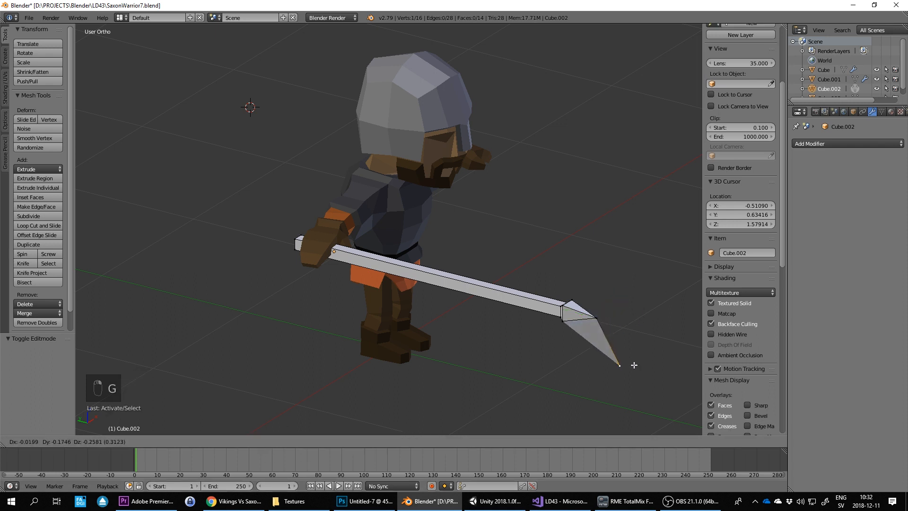
{"action": "right_click", "coordinate": [634, 365]}
Merge the overlapping vertices of the whole spear mesh with Remove Doubles
{"action": "key", "text": "a"}
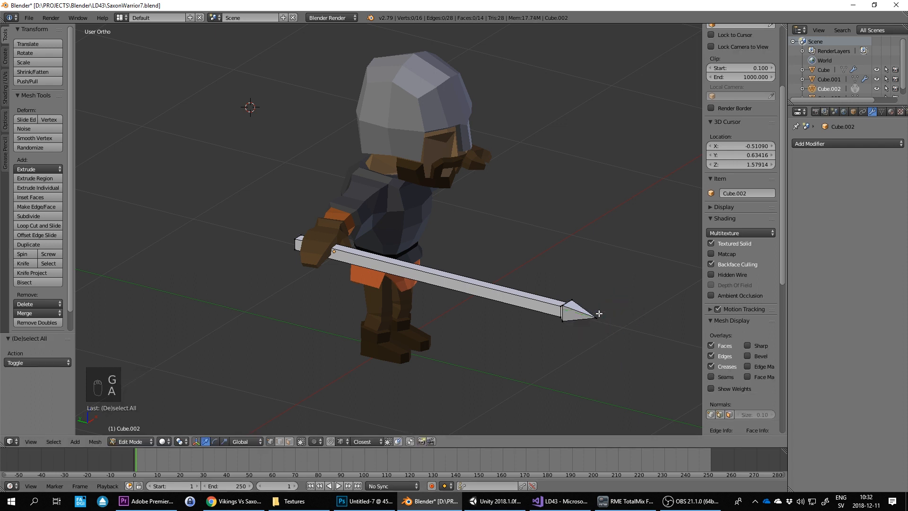
{"action": "key", "text": "a"}
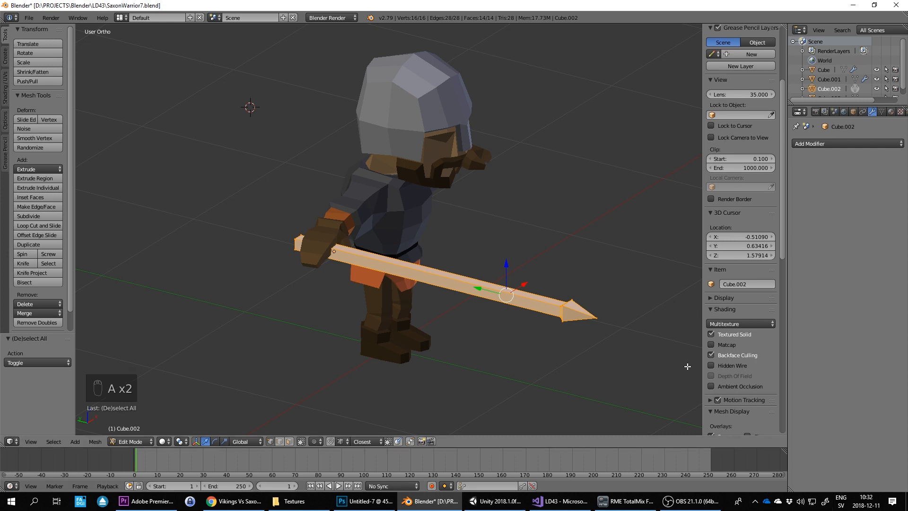
{"action": "key", "text": "space"}
{"action": "type", "text": "remove doubles"}
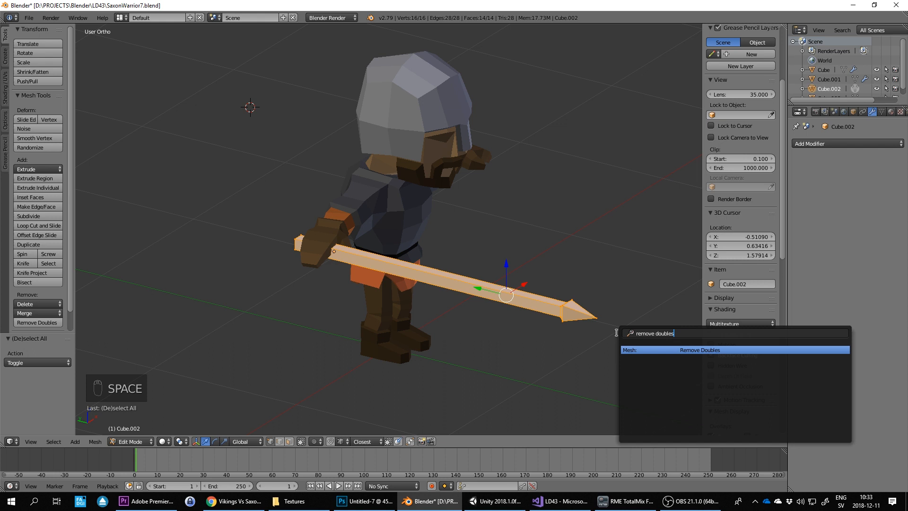
{"action": "key", "text": "Return"}
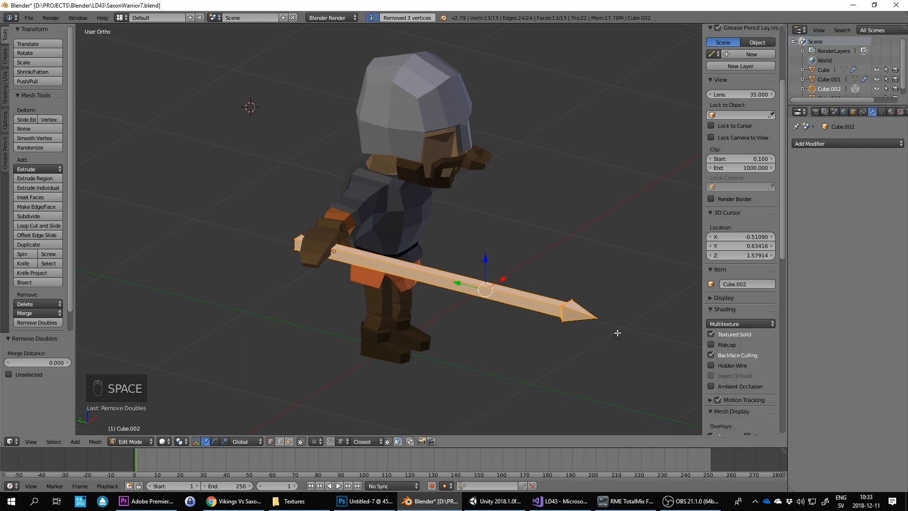
Lengthen the spearhead by moving its tip vertex -0.098 along Y
{"action": "right_click", "coordinate": [602, 312]}
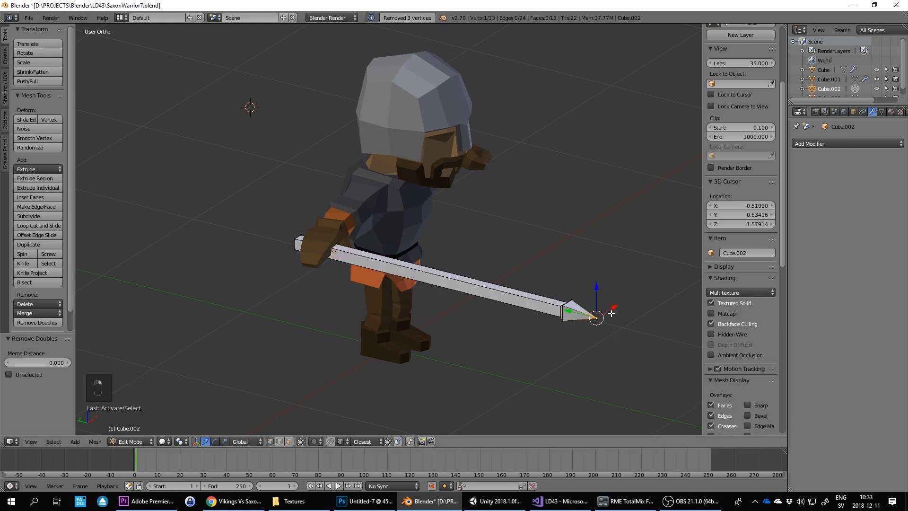
{"action": "key", "text": "g"}
{"action": "right_click", "coordinate": [623, 352]}
{"action": "left_click_drag", "start_coordinate": [575, 311], "coordinate": [588, 313]}
Examine the lengthened spear against the warrior from the side and from an angled front view
{"action": "scroll", "coordinate": [581, 313], "scroll_direction": "down", "scroll_amount": 2}
{"action": "middle_click_drag", "start_coordinate": [581, 314], "coordinate": [495, 253]}
{"action": "scroll", "coordinate": [495, 253], "scroll_direction": "up", "scroll_amount": 5}
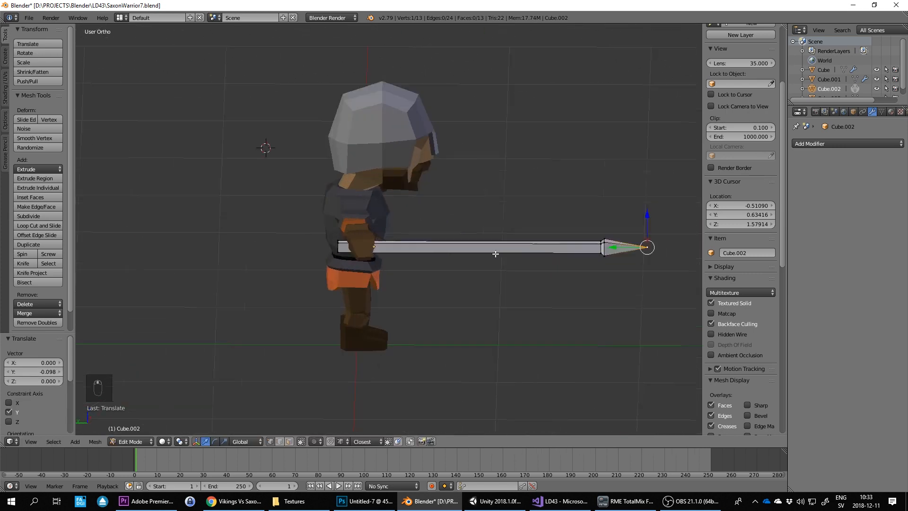
{"action": "middle_click_drag", "start_coordinate": [460, 198], "coordinate": [383, 237], "text": "shift"}
{"action": "scroll", "coordinate": [437, 230], "scroll_direction": "down", "scroll_amount": 2}
{"action": "middle_click_drag", "start_coordinate": [436, 229], "coordinate": [451, 244]}
{"action": "scroll", "coordinate": [444, 215], "scroll_direction": "down", "scroll_amount": 3}
{"action": "scroll", "coordinate": [436, 259], "scroll_direction": "up", "scroll_amount": 3}
{"action": "key", "text": "Tab"}
{"action": "key", "text": "Tab"}
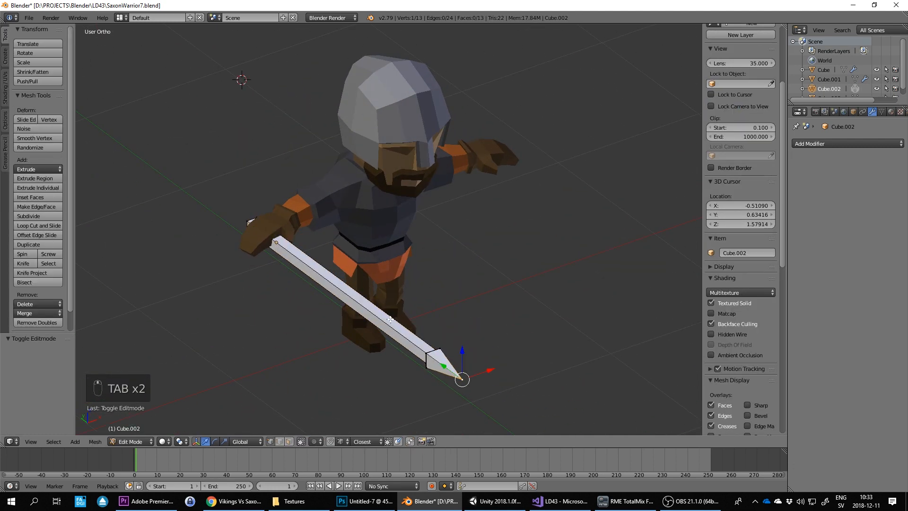
Select the entire spear mesh and switch to the UV Editing screen layout
{"action": "left_click", "coordinate": [291, 443]}
{"action": "key", "text": "a"}
{"action": "key", "text": "a"}
{"action": "key", "text": "a"}
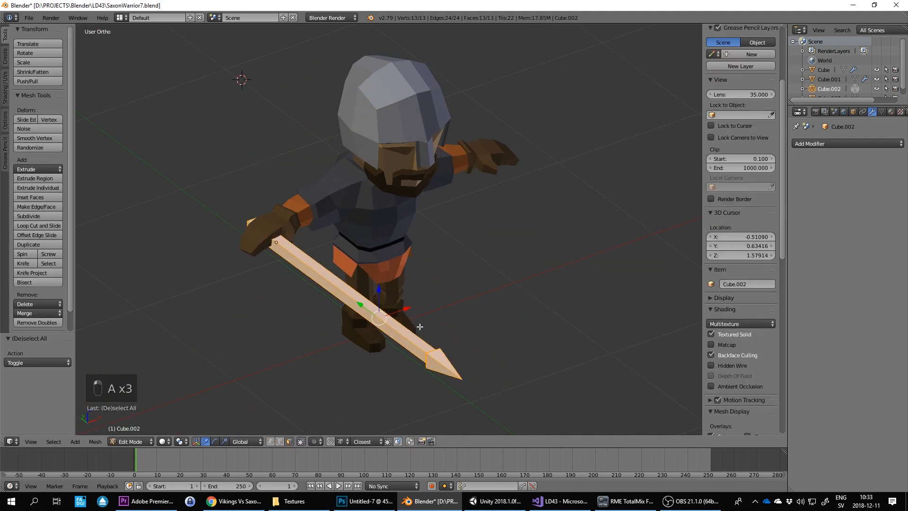
{"action": "left_click", "coordinate": [122, 18]}
{"action": "left_click", "coordinate": [137, 94]}
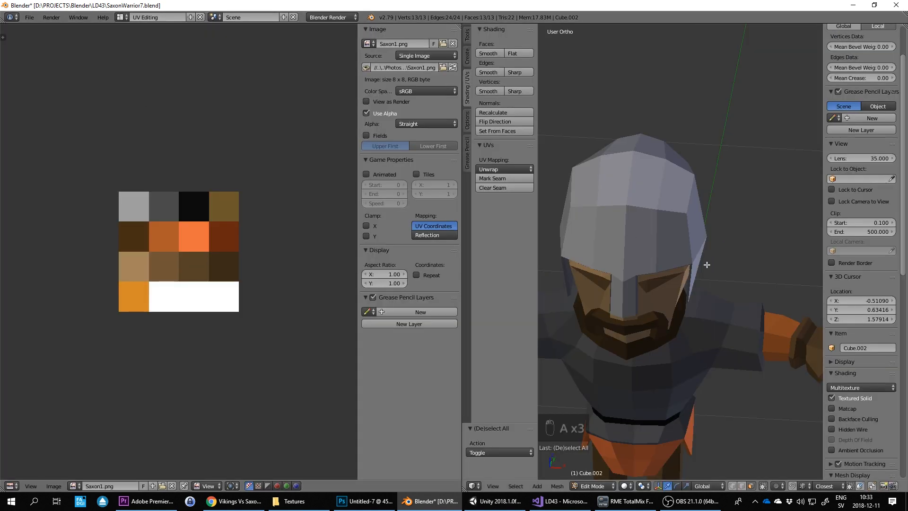
Reset the UV mapping of all the spear's faces on the Saxon1.png texture
{"action": "scroll", "coordinate": [707, 265], "scroll_direction": "down", "scroll_amount": 4}
{"action": "middle_click_drag", "start_coordinate": [539, 338], "coordinate": [591, 276], "text": "shift"}
{"action": "left_click", "coordinate": [503, 169]}
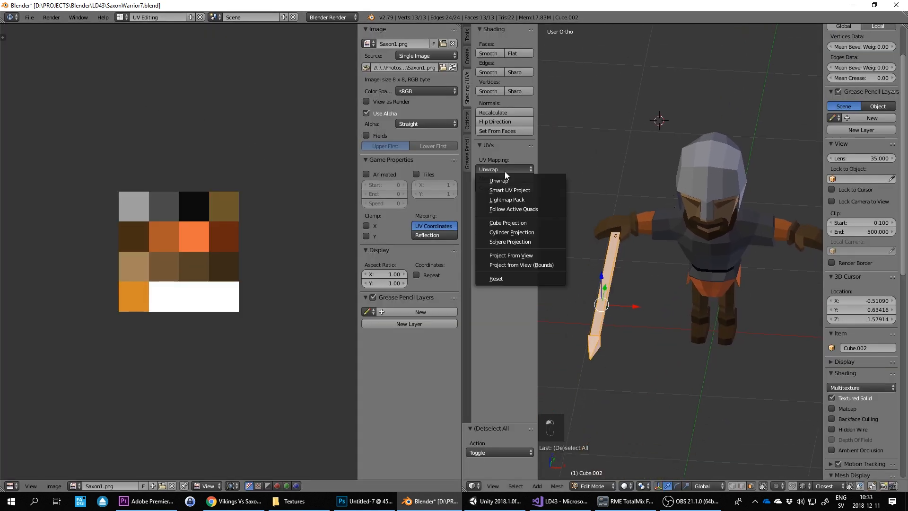
{"action": "left_click", "coordinate": [525, 278]}
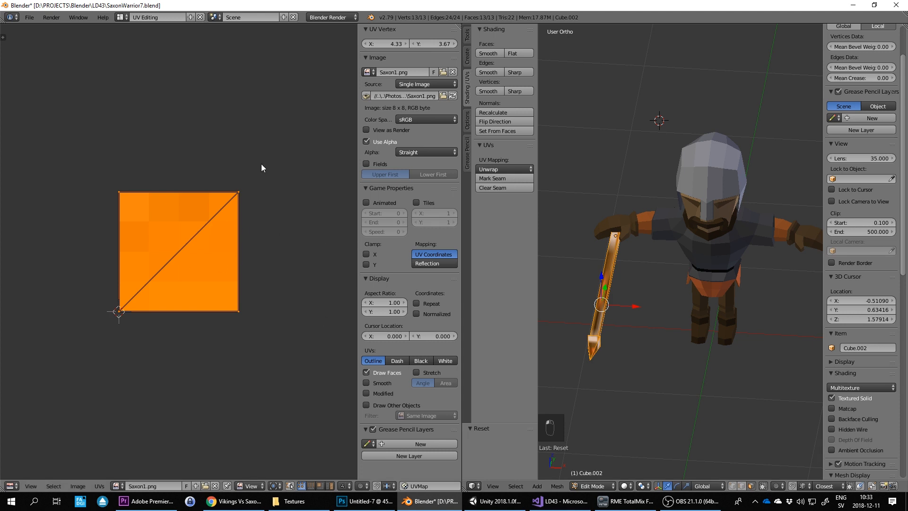
Scale the spear's UVs to 0.01 and move them onto the dark brown swatch in the second row of the palette
{"action": "type", "text": "s"}
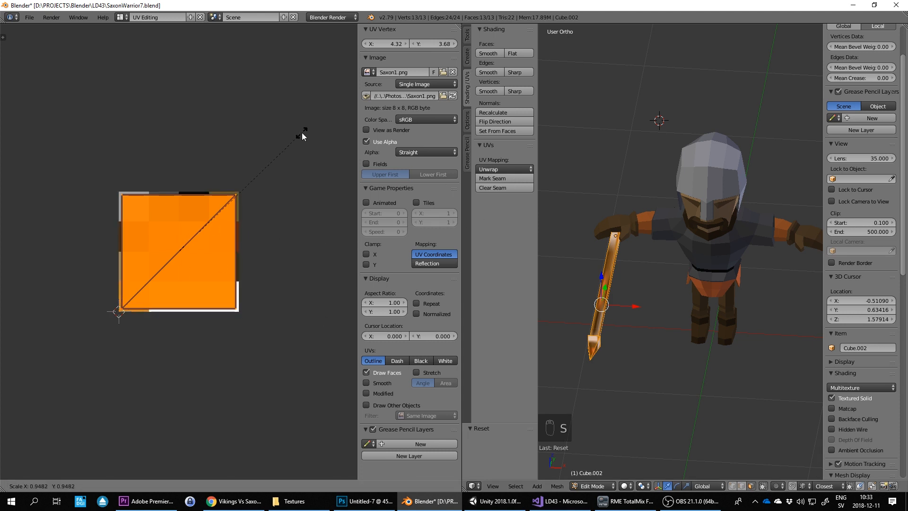
{"action": "type", "text": ".01"}
{"action": "key", "text": "Return"}
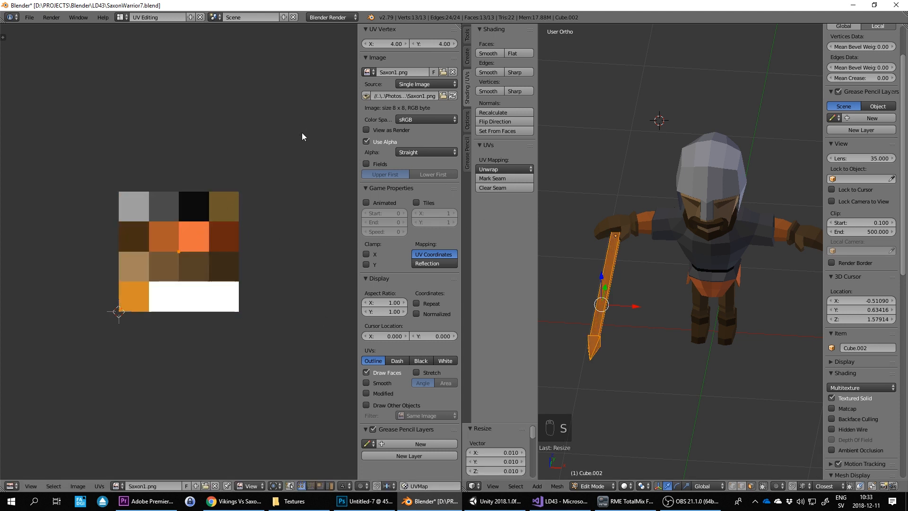
{"action": "key", "text": "g"}
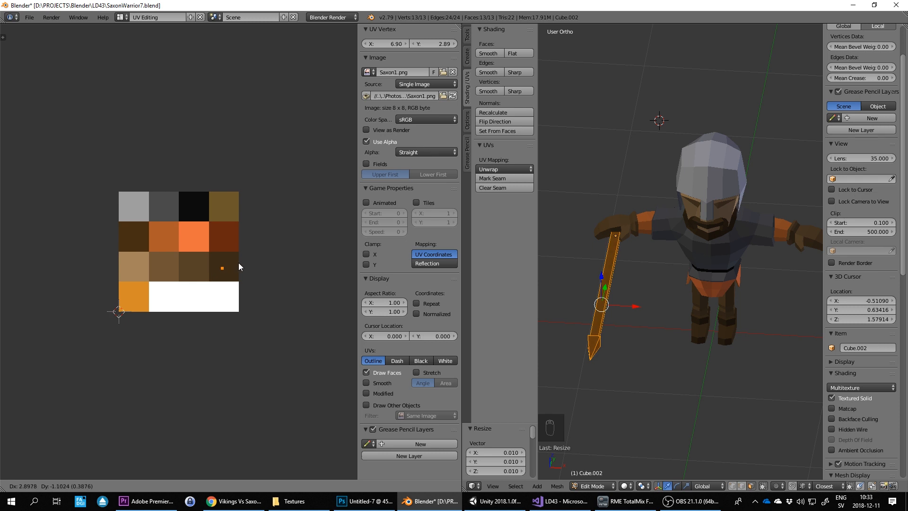
{"action": "left_click", "coordinate": [147, 231]}
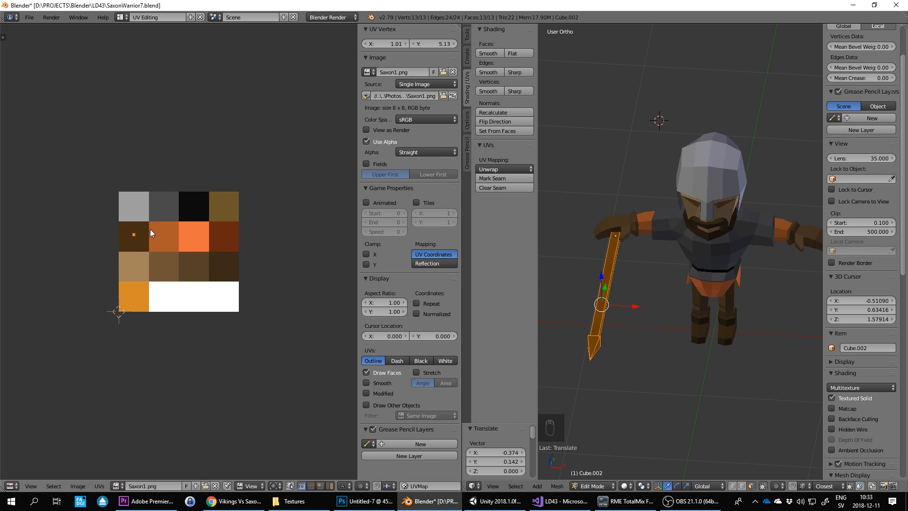
Select the spearhead's four pointed faces and move their UVs onto the light grey swatch
{"action": "right_click", "coordinate": [595, 345]}
{"action": "right_click", "coordinate": [598, 346], "text": "shift"}
{"action": "middle_click_drag", "start_coordinate": [616, 351], "coordinate": [582, 312]}
{"action": "mouse_move", "coordinate": [622, 265]}
{"action": "middle_mouse_down", "text": "shift"}
{"action": "mouse_move", "coordinate": [706, 271]}
{"action": "mouse_move", "coordinate": [731, 211]}
{"action": "mouse_move", "coordinate": [632, 261]}
{"action": "middle_mouse_up", "text": "shift"}
{"action": "scroll", "coordinate": [685, 265], "scroll_direction": "up", "scroll_amount": 4}
{"action": "right_click", "coordinate": [740, 253], "text": "shift"}
{"action": "right_click", "coordinate": [730, 243], "text": "shift"}
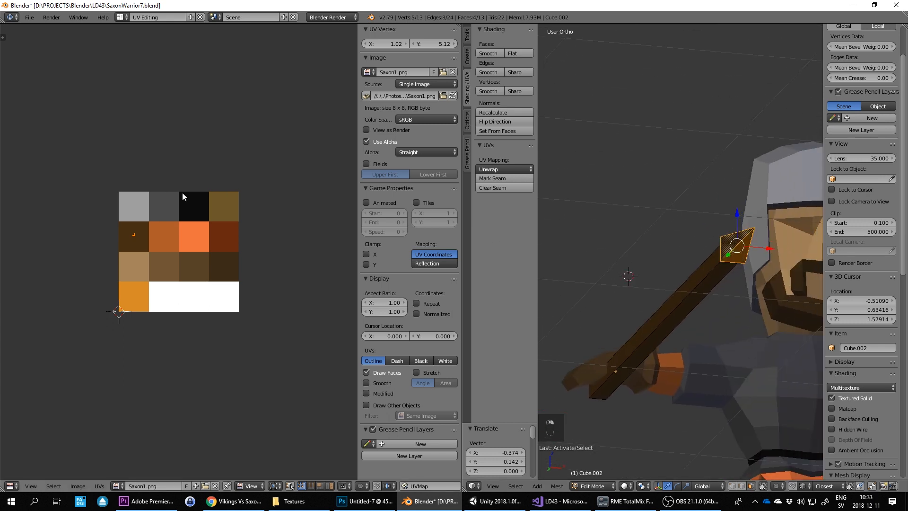
{"action": "key", "text": "g"}
{"action": "left_click", "coordinate": [183, 163]}
Select the four faces around the spearhead's base and move their UVs onto the dark grey swatch
{"action": "middle_click_drag", "start_coordinate": [638, 246], "coordinate": [668, 264]}
{"action": "right_click", "coordinate": [634, 312]}
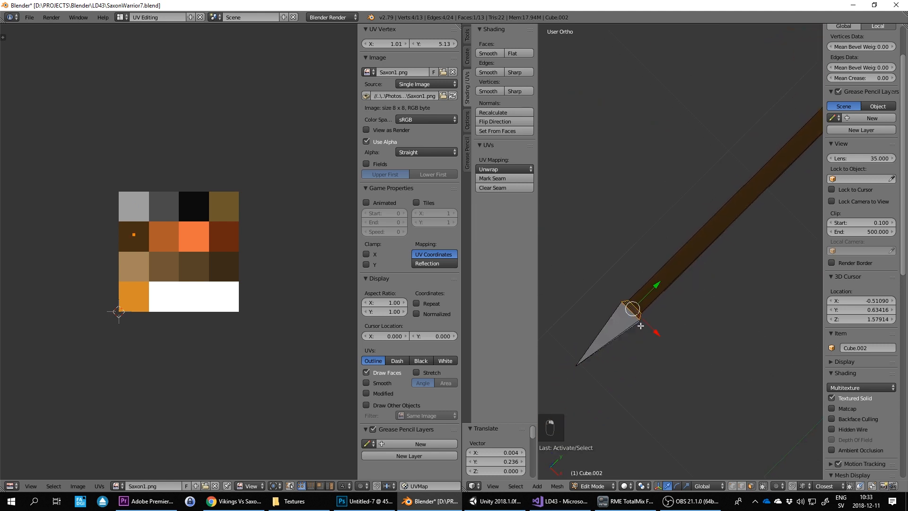
{"action": "middle_click_drag", "start_coordinate": [642, 316], "coordinate": [586, 223]}
{"action": "right_click", "coordinate": [604, 299], "text": "shift"}
{"action": "middle_click_drag", "start_coordinate": [604, 299], "coordinate": [607, 201]}
{"action": "right_click", "coordinate": [610, 271], "text": "shift"}
{"action": "middle_click_drag", "start_coordinate": [619, 291], "coordinate": [623, 207]}
{"action": "right_click", "coordinate": [610, 223], "text": "shift"}
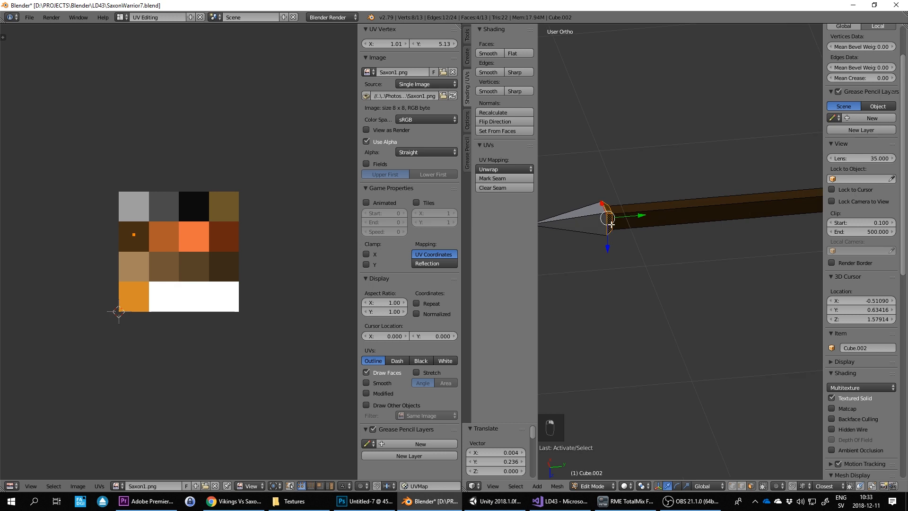
{"action": "key", "text": "g"}
{"action": "left_click", "coordinate": [201, 180]}
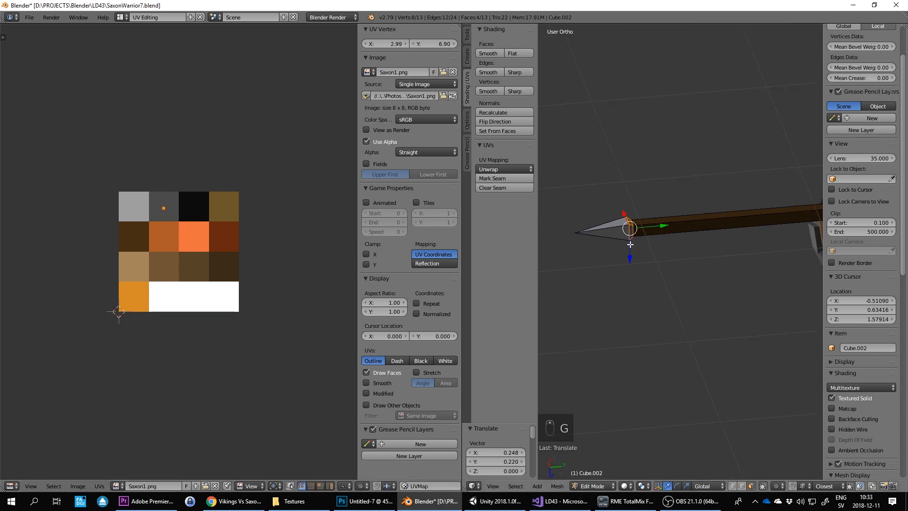
Return to Object Mode and switch back to the Default screen layout to view the coloured spear
{"action": "key", "text": "Tab"}
{"action": "middle_click_drag", "start_coordinate": [657, 204], "coordinate": [672, 223]}
{"action": "key", "text": "KP_1"}
{"action": "scroll", "coordinate": [668, 222], "scroll_direction": "up", "scroll_amount": 5}
{"action": "scroll", "coordinate": [648, 230], "scroll_direction": "down", "scroll_amount": 5}
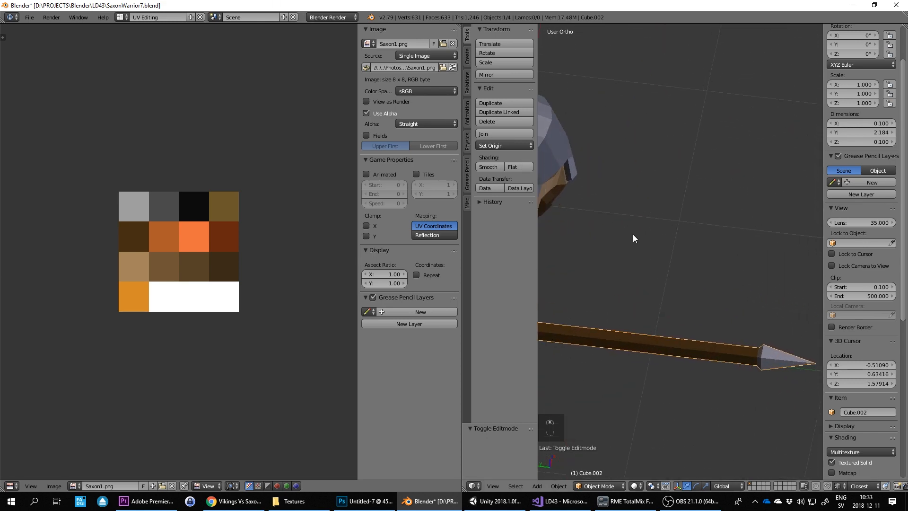
{"action": "left_click", "coordinate": [122, 17]}
{"action": "left_click", "coordinate": [142, 51]}
{"action": "middle_click_drag", "start_coordinate": [501, 227], "coordinate": [499, 170], "text": "shift"}
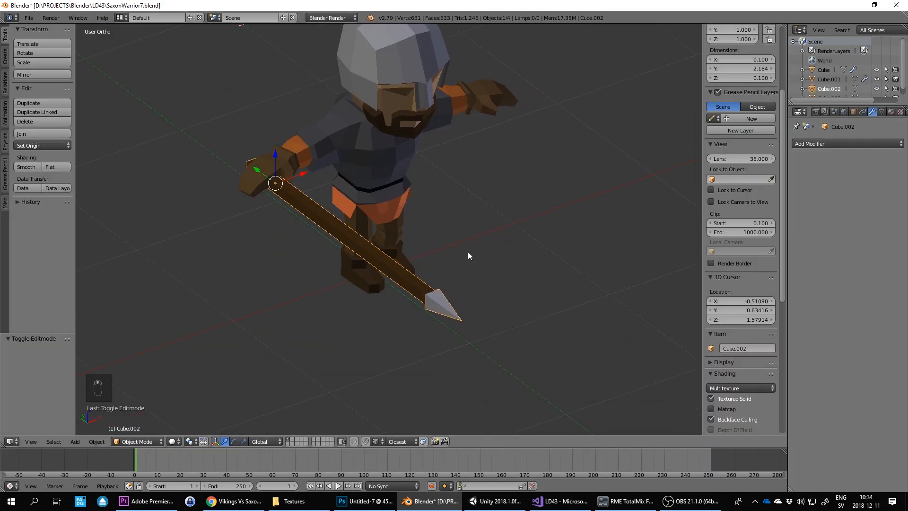
Try scaling the whole spearhead down to about 0.63
{"action": "key", "text": "Tab"}
{"action": "middle_click_drag", "start_coordinate": [411, 255], "coordinate": [454, 214]}
{"action": "key", "text": "a"}
{"action": "key", "text": "a"}
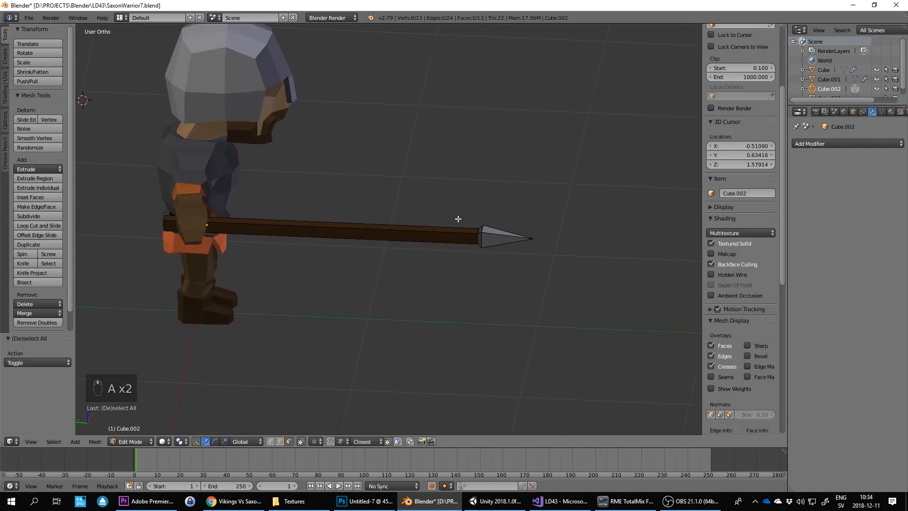
{"action": "key", "text": "b"}
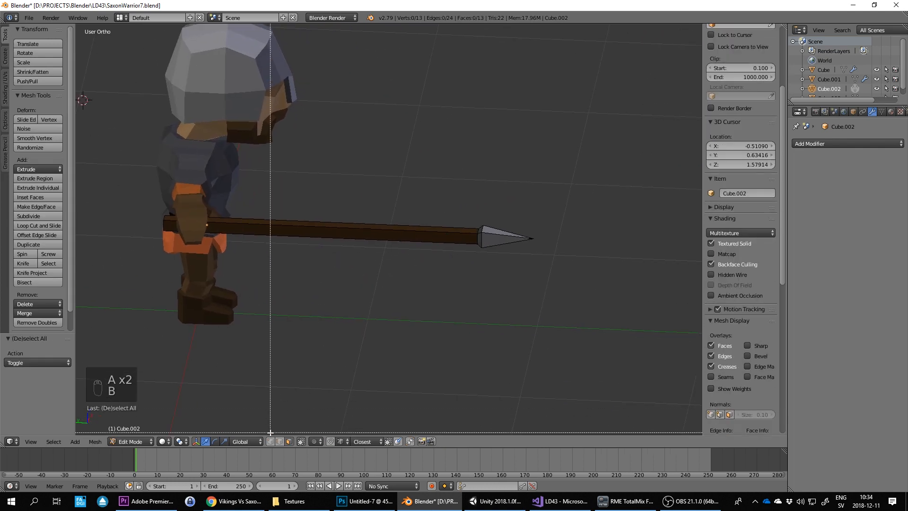
{"action": "left_click_drag", "start_coordinate": [470, 208], "coordinate": [567, 284]}
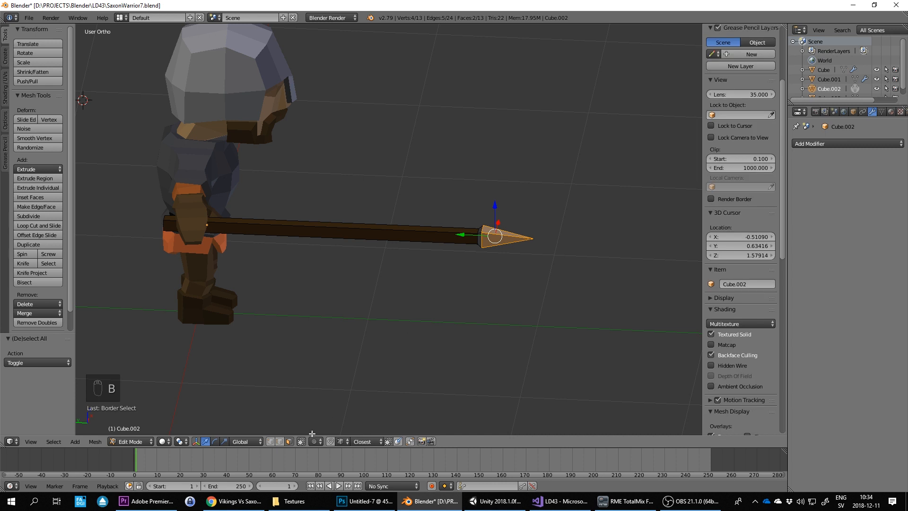
{"action": "key", "text": "b"}
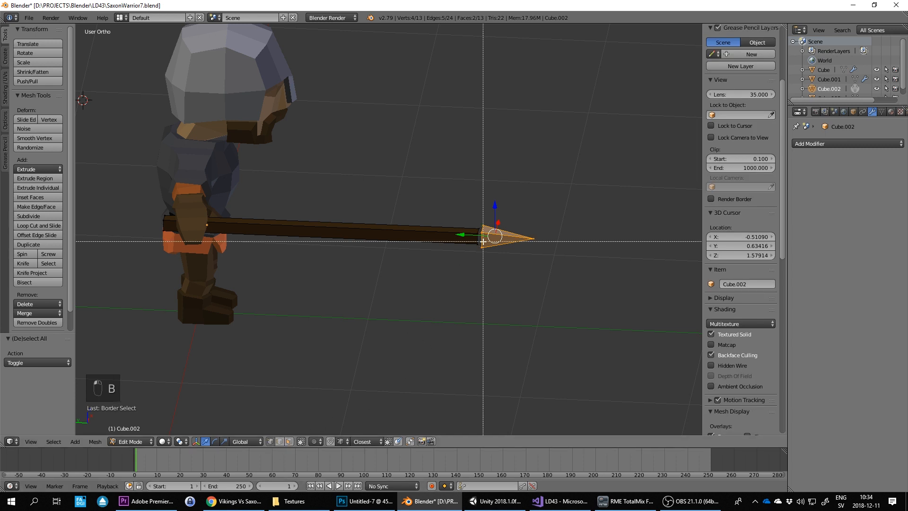
{"action": "left_click_drag", "start_coordinate": [453, 200], "coordinate": [596, 293]}
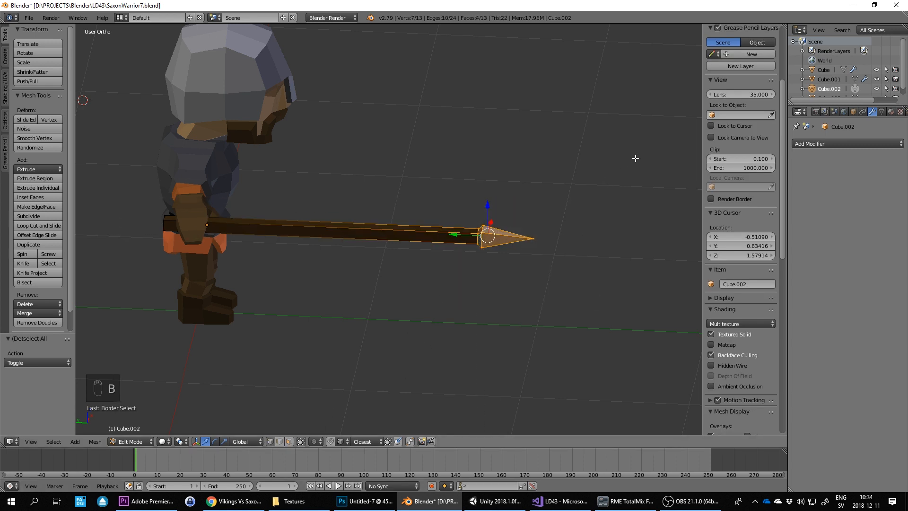
{"action": "key", "text": "s"}
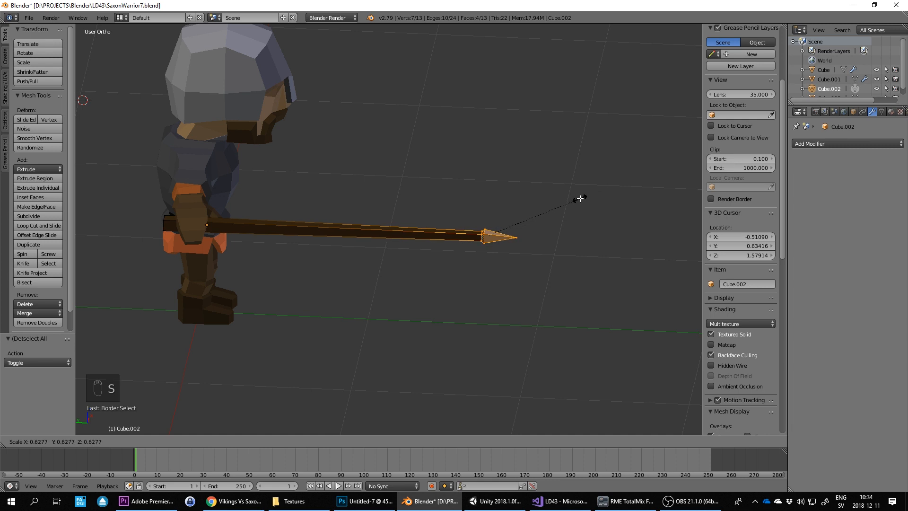
{"action": "right_click", "coordinate": [580, 198]}
Leave mesh editing and rename the spear object to Spear
{"action": "middle_click_drag", "start_coordinate": [488, 233], "coordinate": [410, 260]}
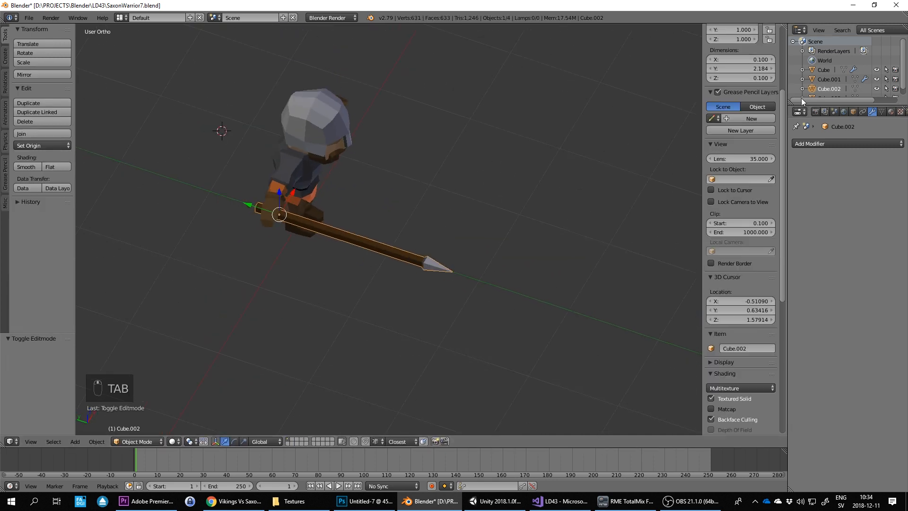
{"action": "double_click", "coordinate": [820, 88]}
{"action": "type", "text": "Spear"}
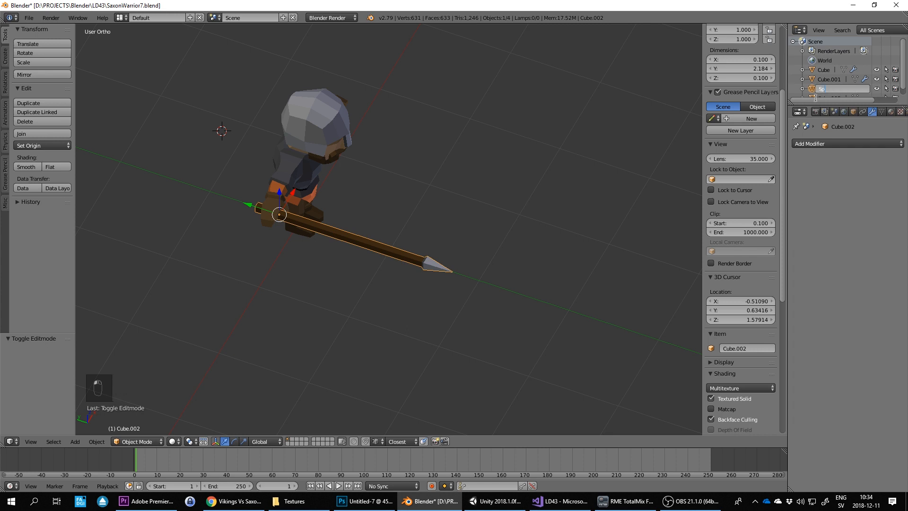
{"action": "key", "text": "Return"}
Rename the warrior's helmet object to Helmet
{"action": "left_click", "coordinate": [826, 79]}
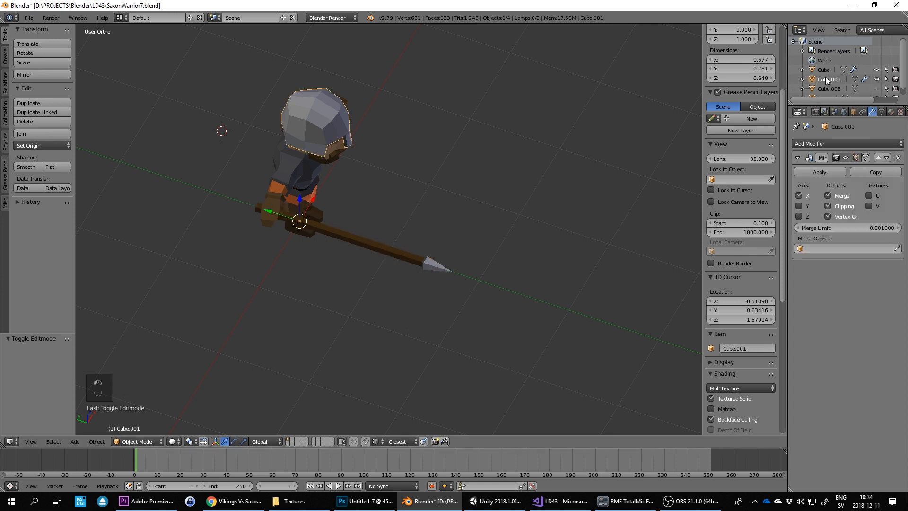
{"action": "double_click", "coordinate": [825, 80]}
{"action": "type", "text": "Helmet"}
{"action": "key", "text": "Return"}
Rename the warrior's body object to Saxon
{"action": "left_click", "coordinate": [823, 70]}
{"action": "double_click", "coordinate": [822, 70]}
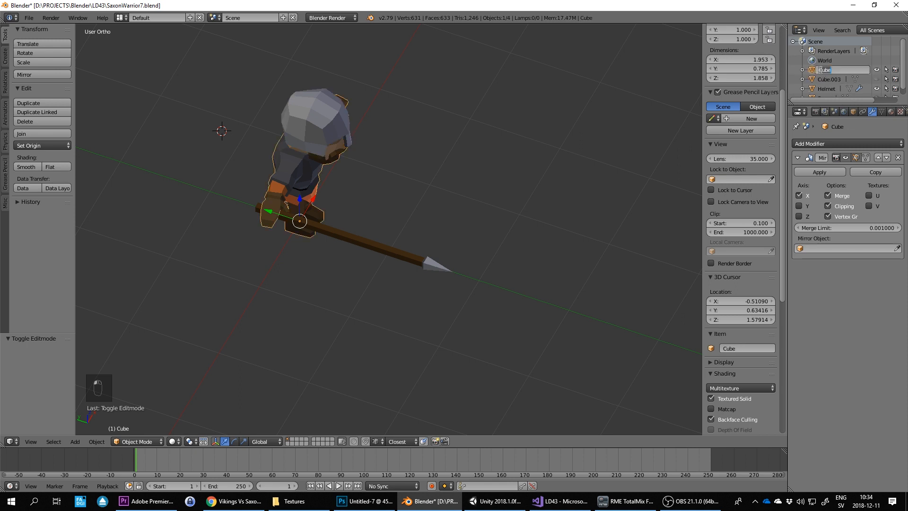
{"action": "type", "text": "Saxon"}
{"action": "key", "text": "Return"}
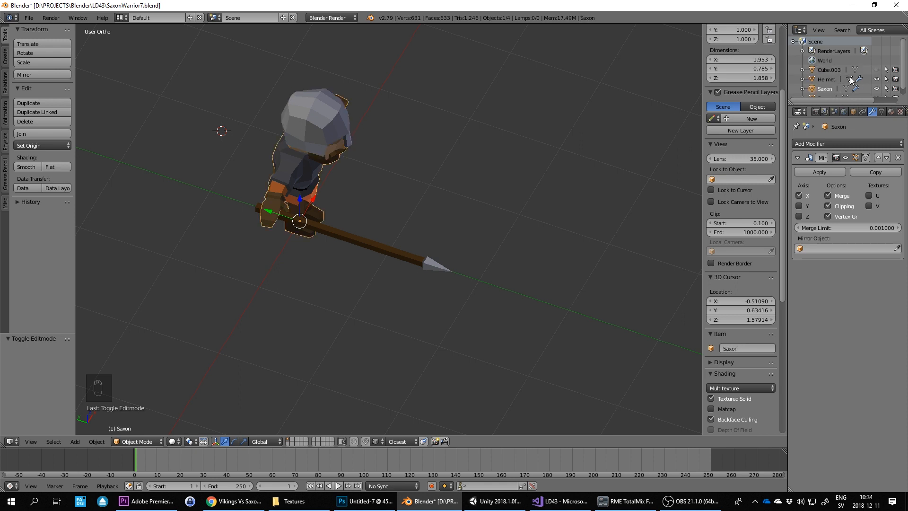
Hide the spear and unhide the Cube.003 grip block in the warrior's hand
{"action": "double_click", "coordinate": [828, 70]}
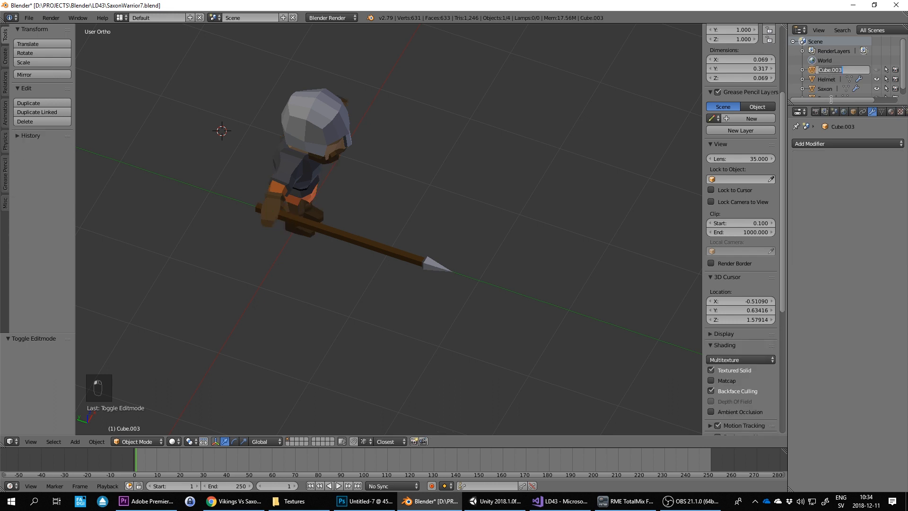
{"action": "scroll", "coordinate": [831, 90], "scroll_direction": "down", "scroll_amount": 1}
{"action": "right_click", "coordinate": [356, 237]}
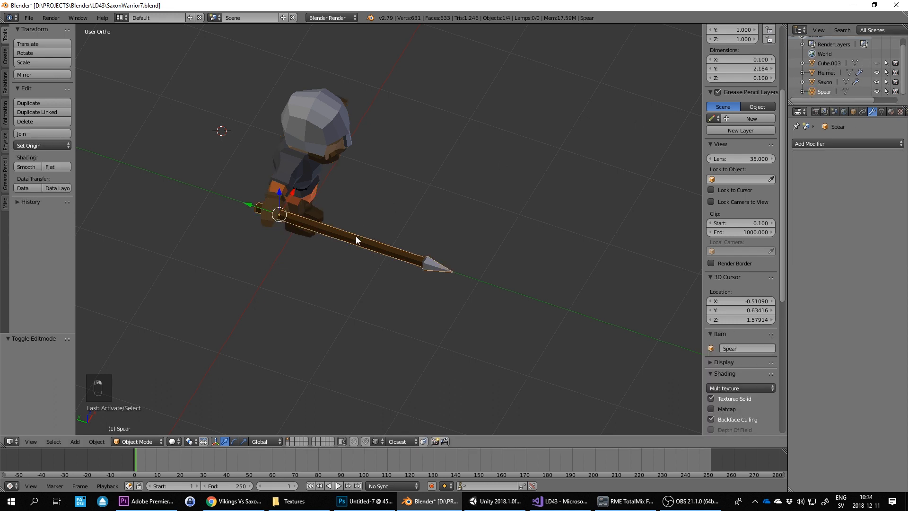
{"action": "key", "text": "h"}
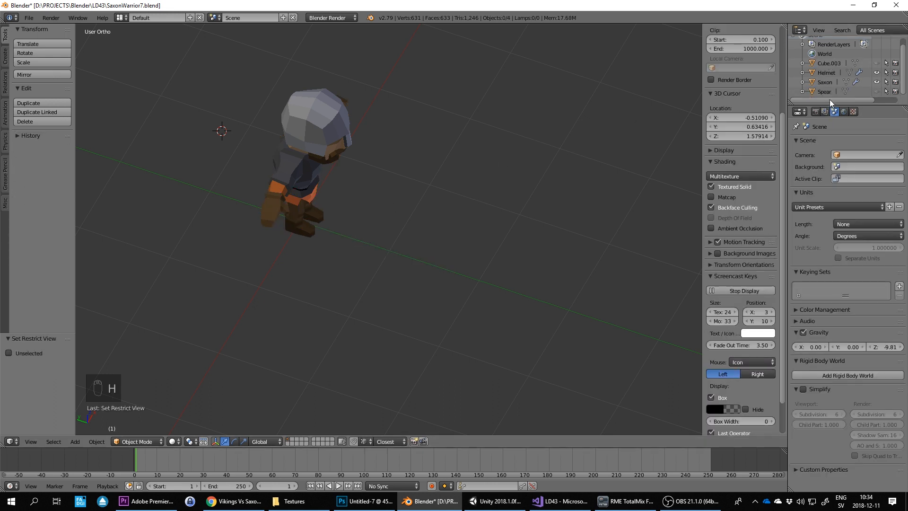
{"action": "left_click", "coordinate": [831, 64]}
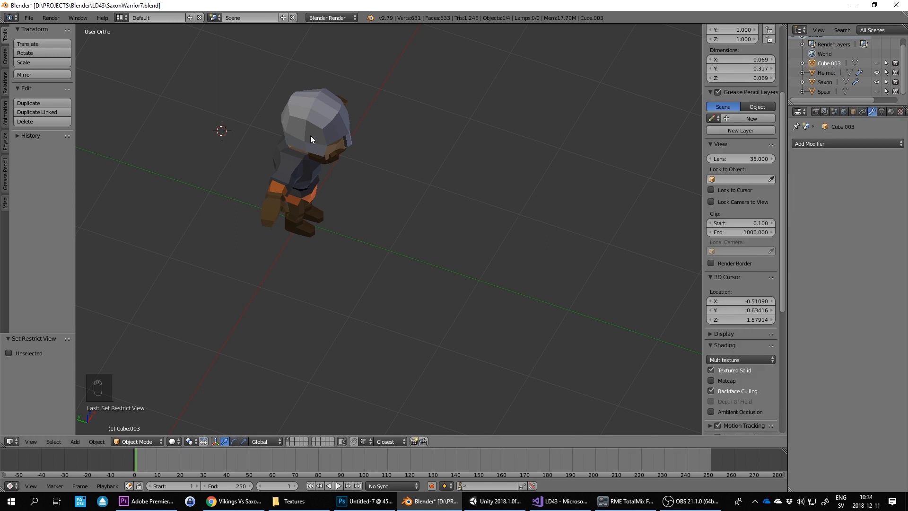
{"action": "left_click", "coordinate": [876, 63]}
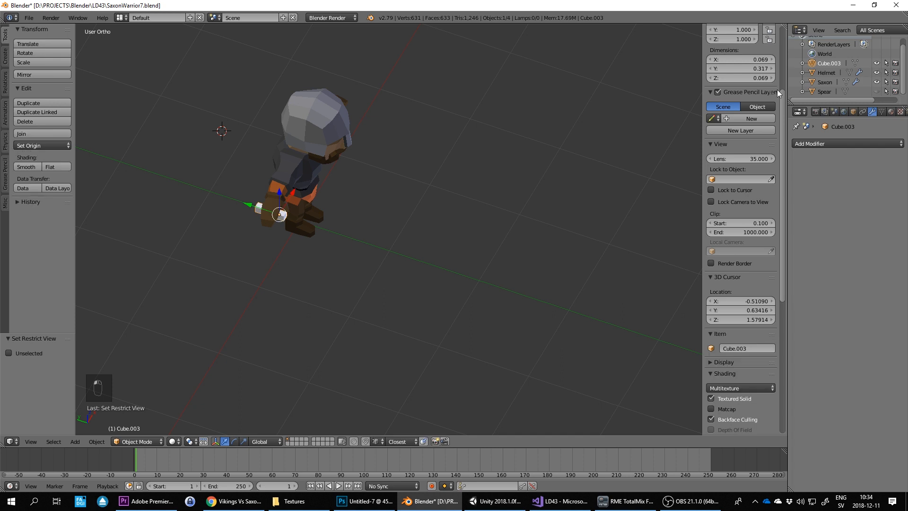
Duplicate the grip block in place and hide the duplicate
{"action": "scroll", "coordinate": [339, 204], "scroll_direction": "up", "scroll_amount": 3}
{"action": "middle_click_drag", "start_coordinate": [205, 188], "coordinate": [317, 157], "text": "shift"}
{"action": "scroll", "coordinate": [331, 173], "scroll_direction": "up", "scroll_amount": 2}
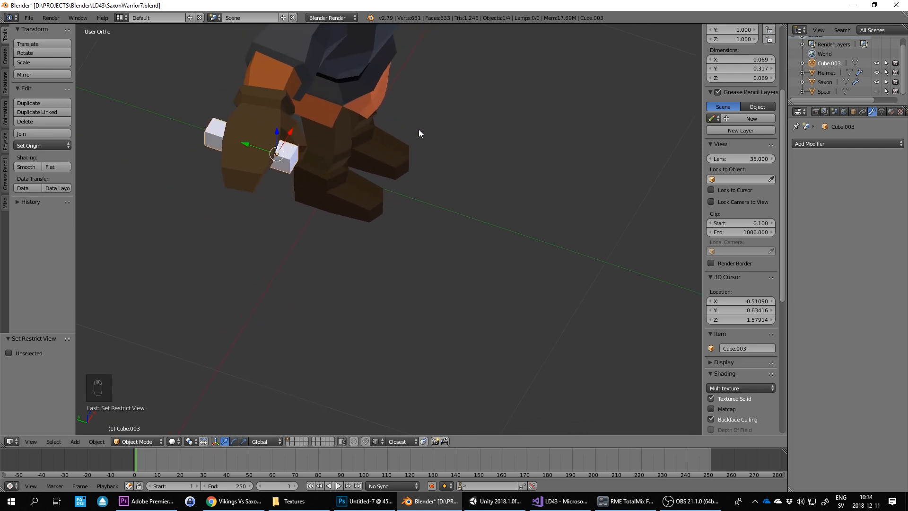
{"action": "key", "text": "shift+d"}
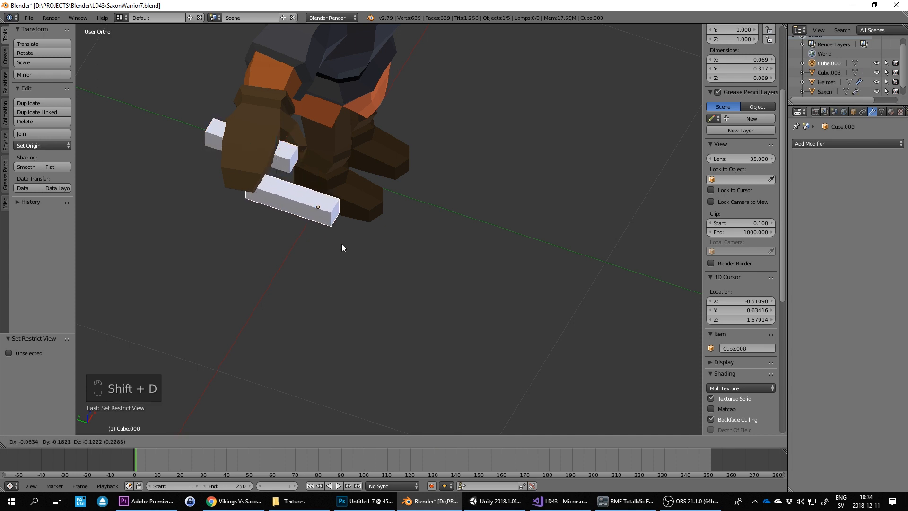
{"action": "right_click", "coordinate": [296, 186]}
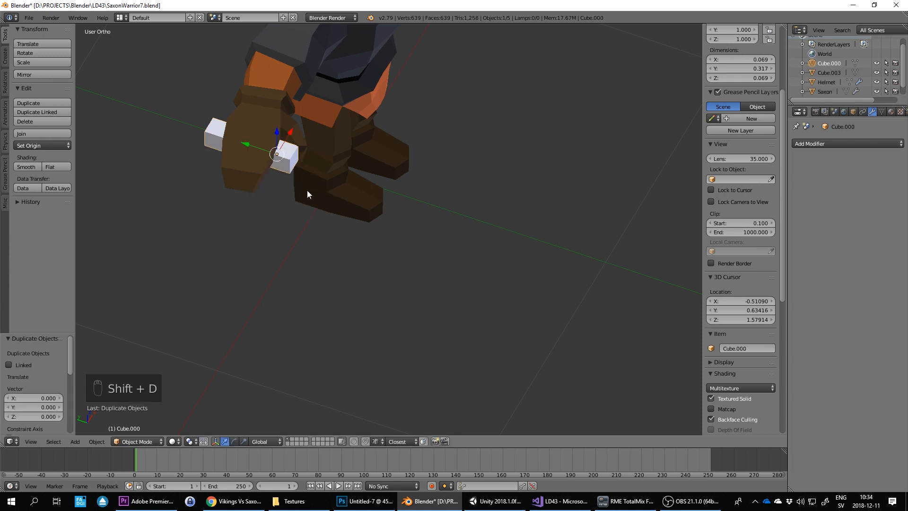
{"action": "key", "text": "h"}
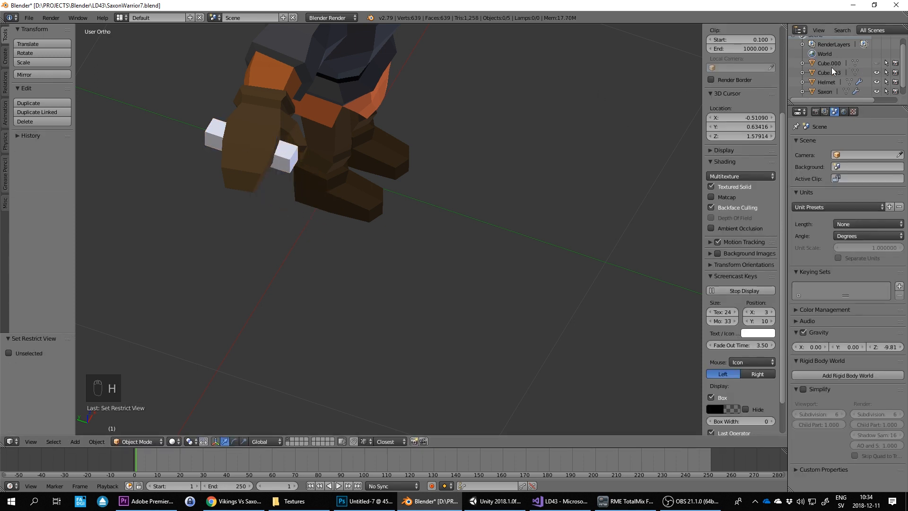
In the original grip block's mesh, extrude the end face behind the hand by about 0.013 and scale it to about 1.175
{"action": "right_click", "coordinate": [280, 158]}
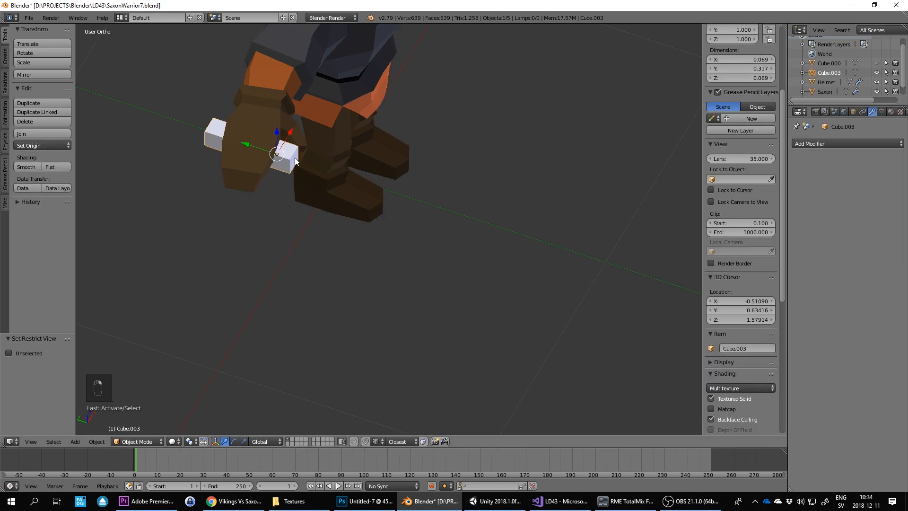
{"action": "key", "text": "Tab"}
{"action": "middle_click_drag", "start_coordinate": [295, 161], "coordinate": [292, 350]}
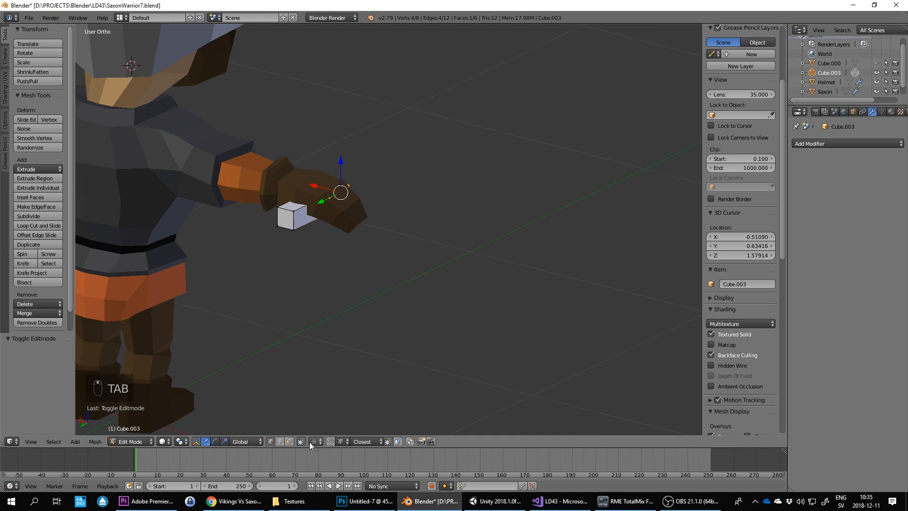
{"action": "right_click", "coordinate": [288, 226]}
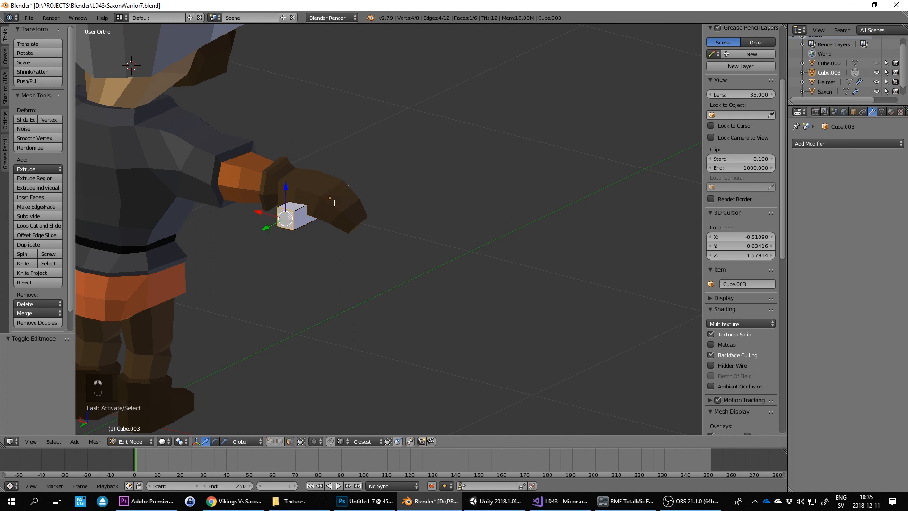
{"action": "key", "text": "e"}
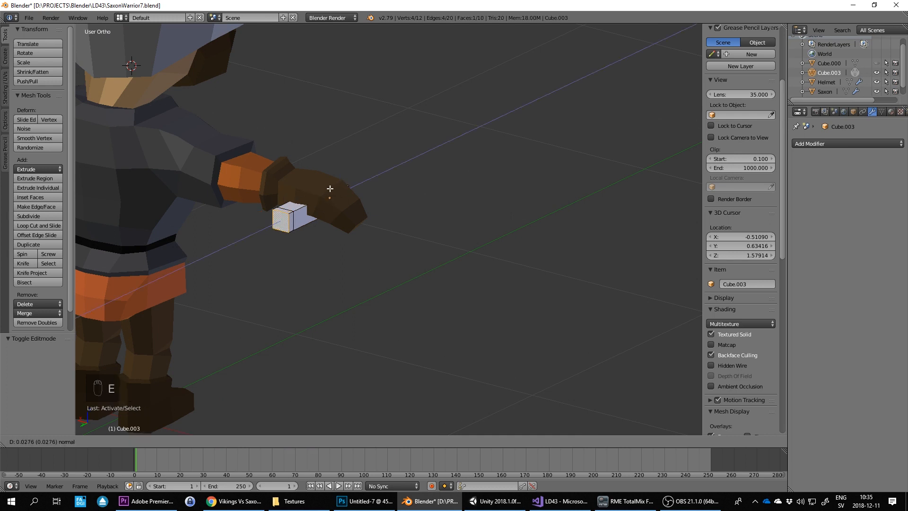
{"action": "left_click", "coordinate": [331, 189]}
{"action": "key", "text": "s"}
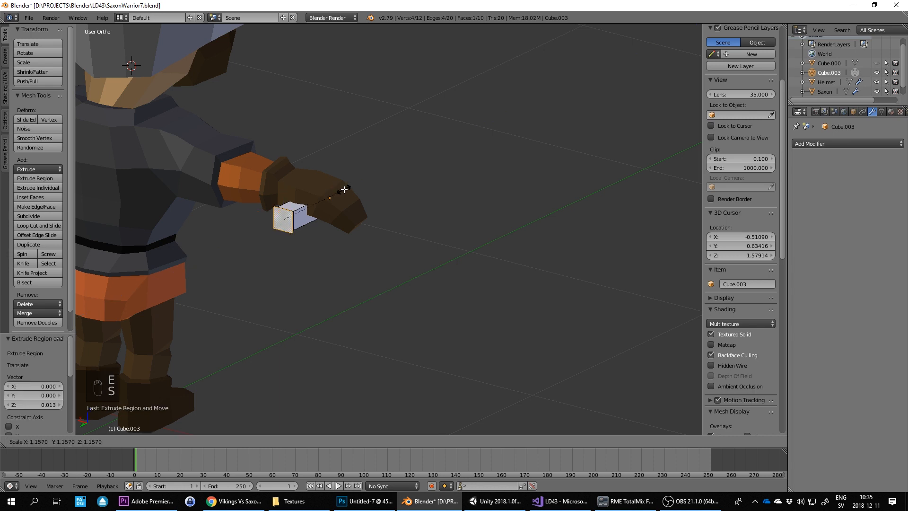
{"action": "left_click", "coordinate": [345, 190]}
Extrude the widened end face by about 0.034, and once more by about 0.016 with a smaller end to form a pommel
{"action": "key", "text": "e"}
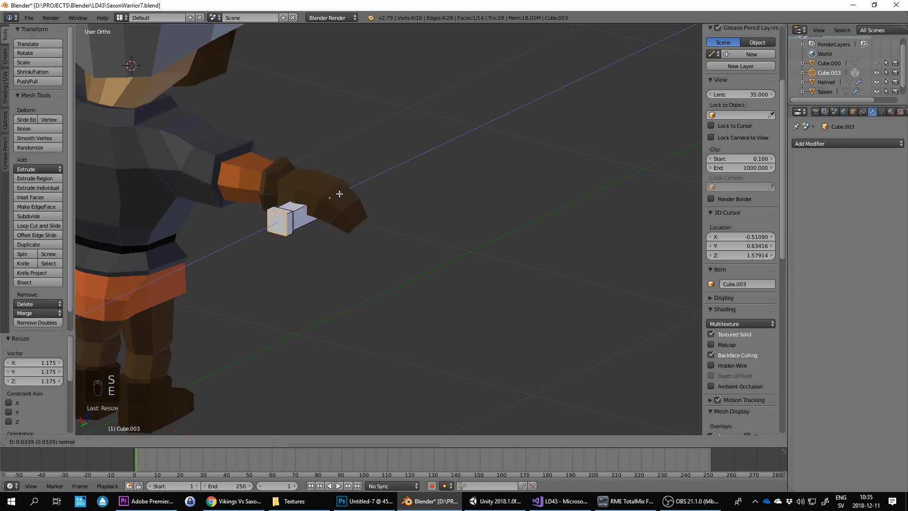
{"action": "left_click", "coordinate": [343, 193]}
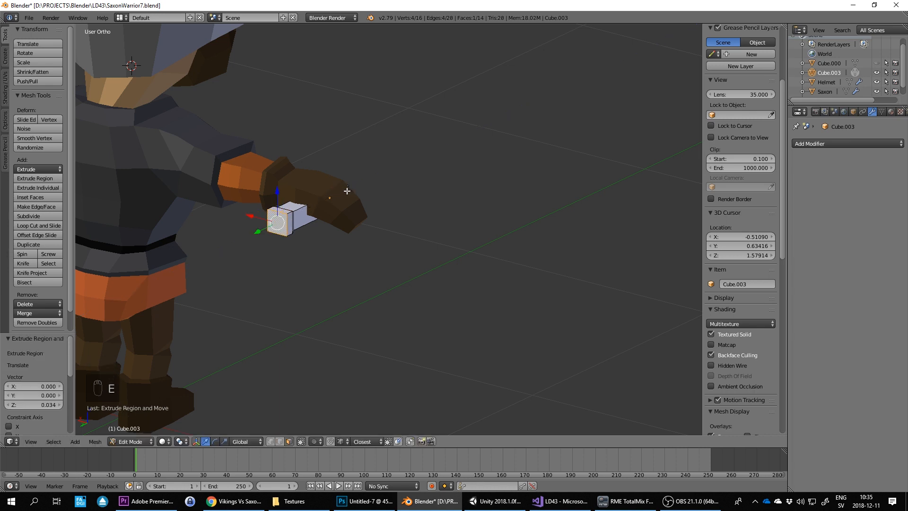
{"action": "middle_click_drag", "start_coordinate": [348, 190], "coordinate": [307, 196]}
{"action": "key", "text": "e"}
{"action": "left_click", "coordinate": [307, 200]}
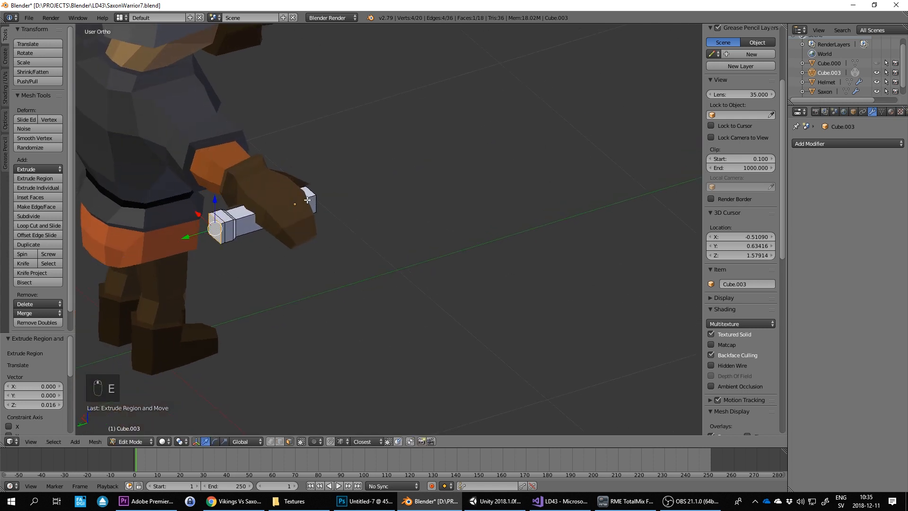
{"action": "key", "text": "s"}
{"action": "left_click", "coordinate": [303, 204]}
Extrude the handle's front face by about 0.041 and select the new segment's outer side face
{"action": "middle_click_drag", "start_coordinate": [302, 203], "coordinate": [294, 179]}
{"action": "right_click", "coordinate": [299, 160]}
{"action": "key", "text": "e"}
{"action": "left_click", "coordinate": [315, 165]}
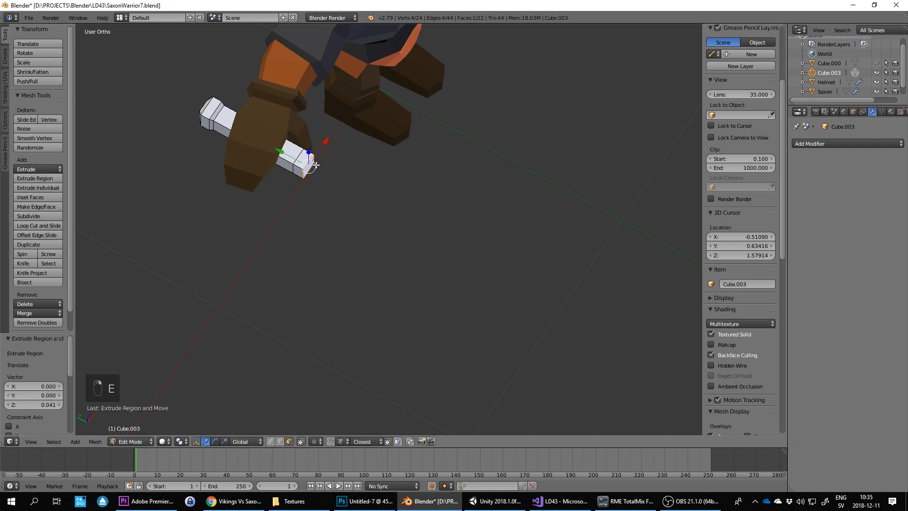
{"action": "right_click", "coordinate": [301, 171]}
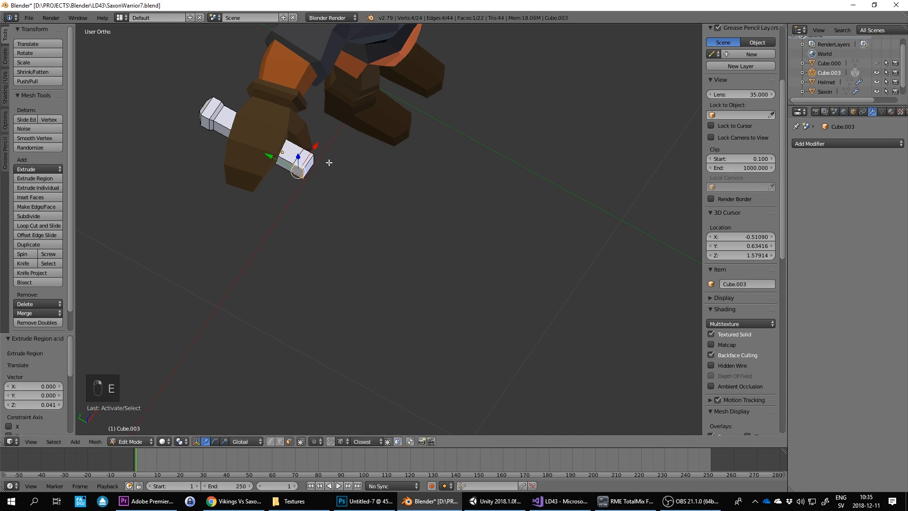
{"action": "middle_click_drag", "start_coordinate": [334, 158], "coordinate": [307, 157]}
{"action": "key", "text": "e"}
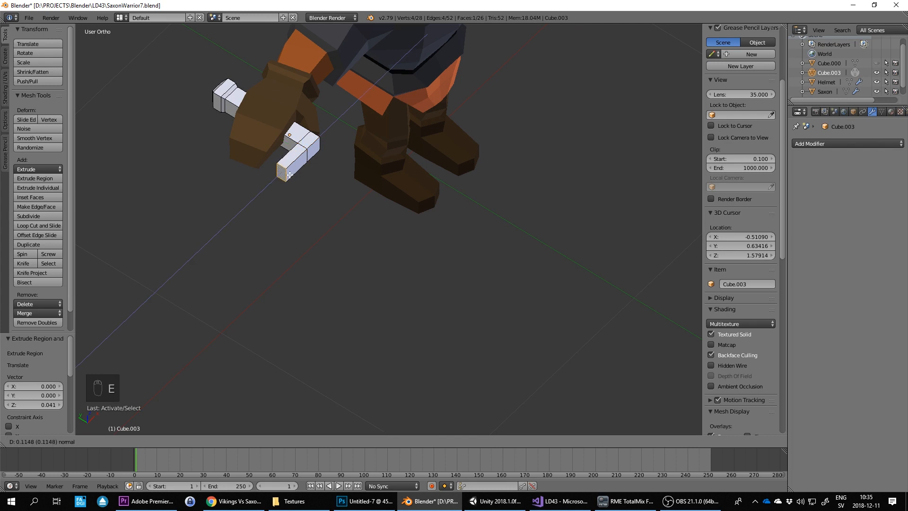
{"action": "right_click", "coordinate": [289, 175]}
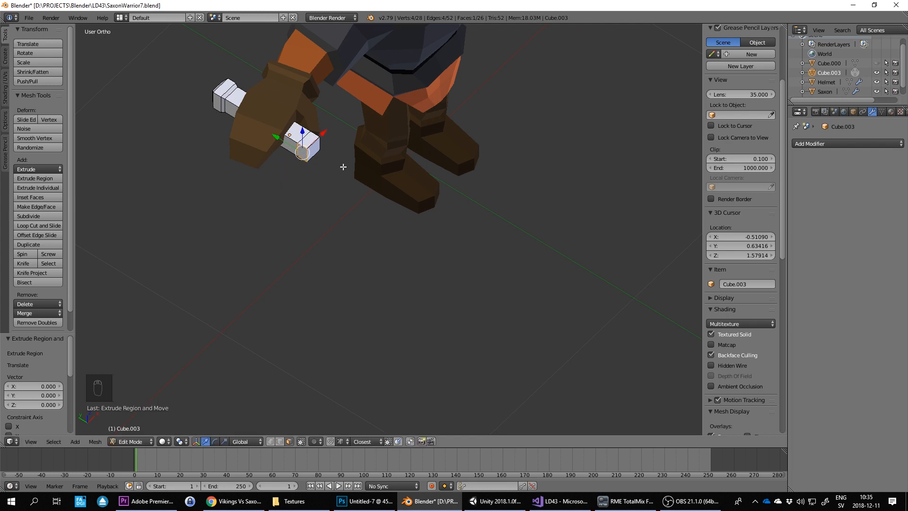
{"action": "key", "text": "ctrl+z"}
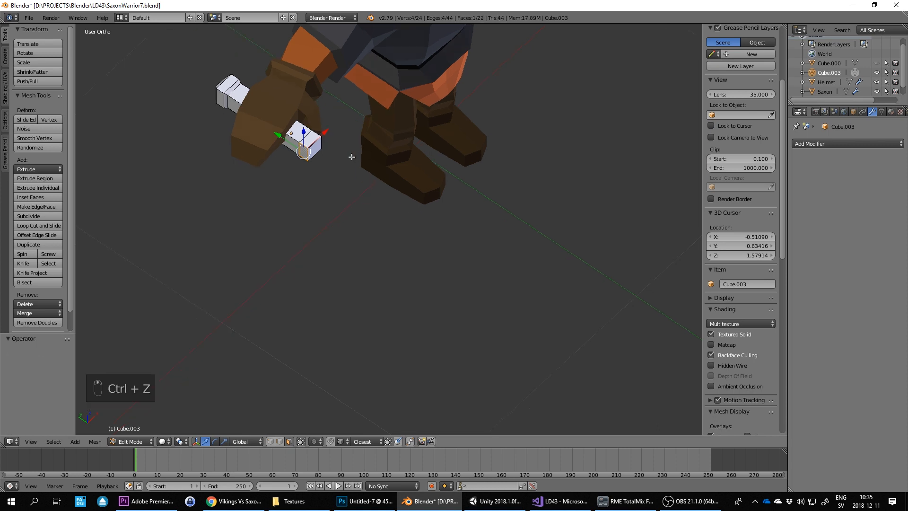
Extrude both opposite side faces of the front segment in place and scale them apart along X by about 6.366 to form a crossguard
{"action": "middle_click_drag", "start_coordinate": [353, 156], "coordinate": [333, 148]}
{"action": "scroll", "coordinate": [397, 122], "scroll_direction": "up", "scroll_amount": 3}
{"action": "scroll", "coordinate": [398, 123], "scroll_direction": "up", "scroll_amount": 3}
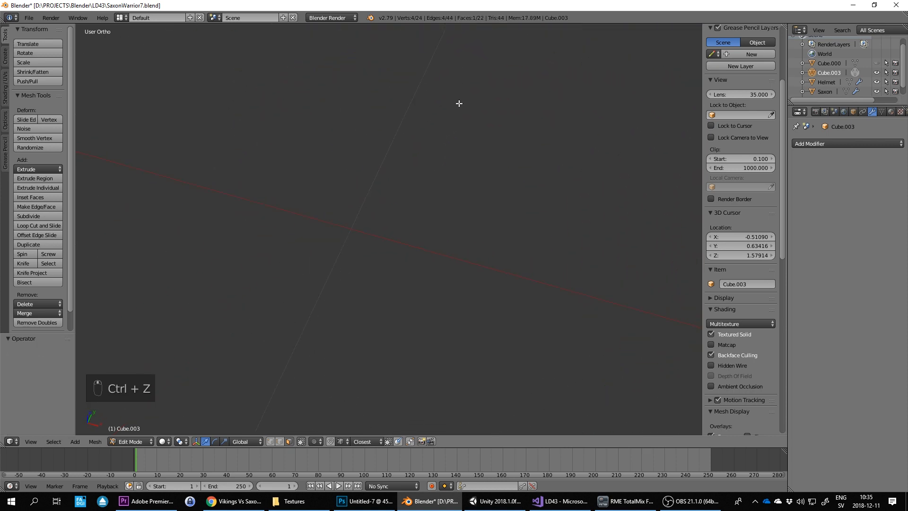
{"action": "middle_click_drag", "start_coordinate": [458, 104], "coordinate": [343, 175], "text": "shift"}
{"action": "right_click", "coordinate": [429, 154], "text": "shift"}
{"action": "middle_click_drag", "start_coordinate": [412, 159], "coordinate": [376, 165]}
{"action": "key", "text": "s"}
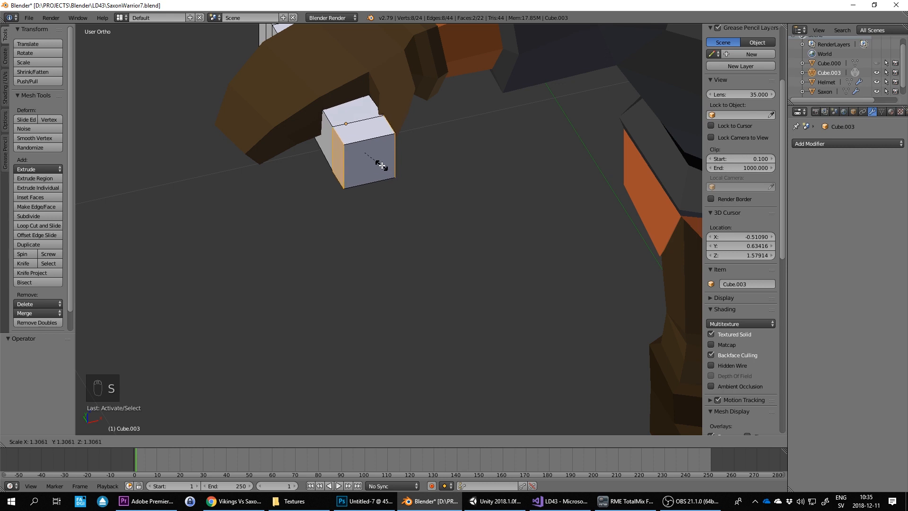
{"action": "right_click", "coordinate": [377, 167]}
{"action": "key", "text": "e"}
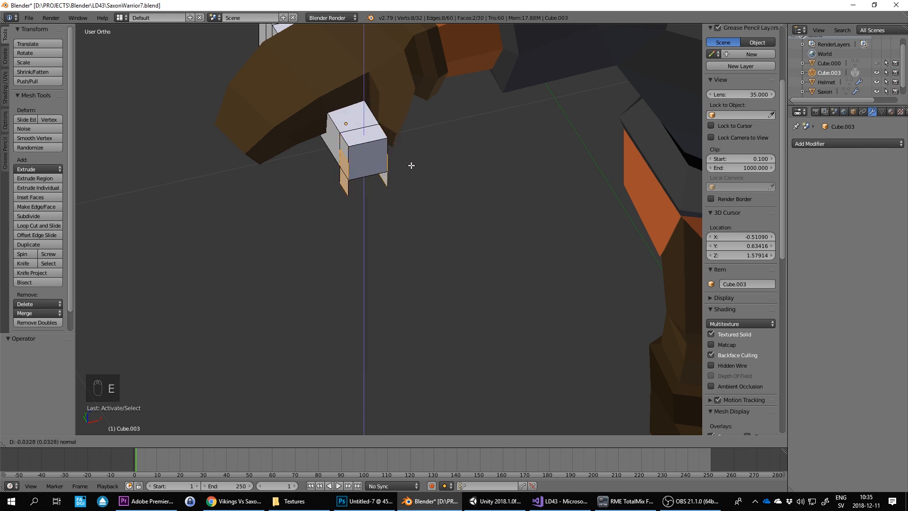
{"action": "right_click", "coordinate": [410, 165]}
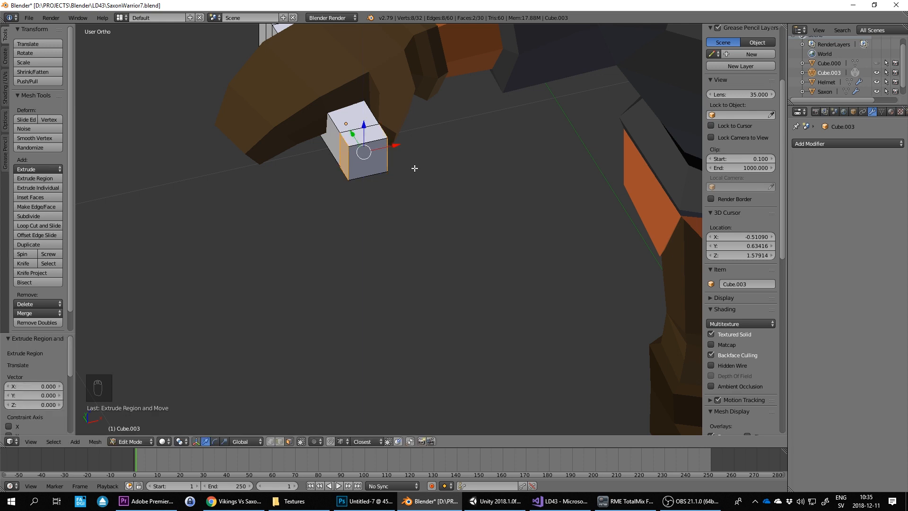
{"action": "key", "text": "s"}
{"action": "key", "text": "x"}
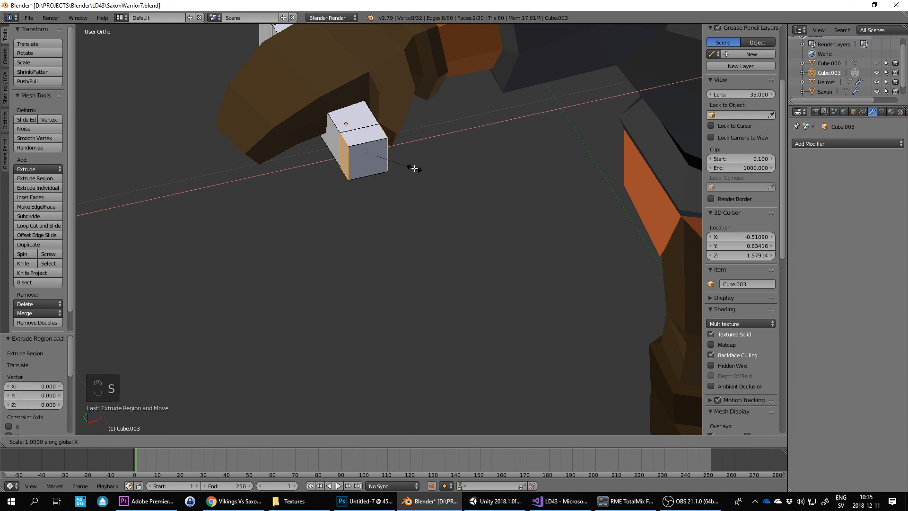
{"action": "left_click", "coordinate": [703, 116]}
Taper the crossguard by scaling its two end faces to about 0.539 in Y and Z, leaving X locked
{"action": "scroll", "coordinate": [593, 169], "scroll_direction": "down", "scroll_amount": 3}
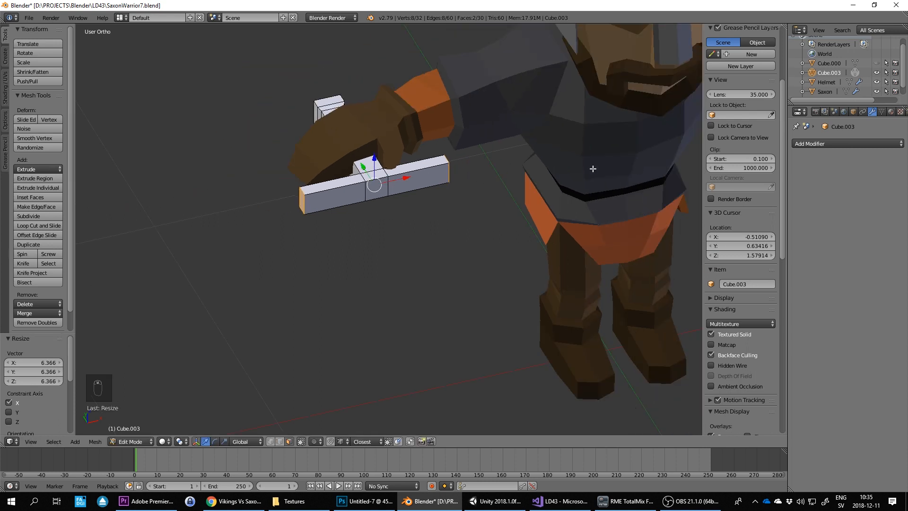
{"action": "middle_click_drag", "start_coordinate": [593, 168], "coordinate": [494, 147]}
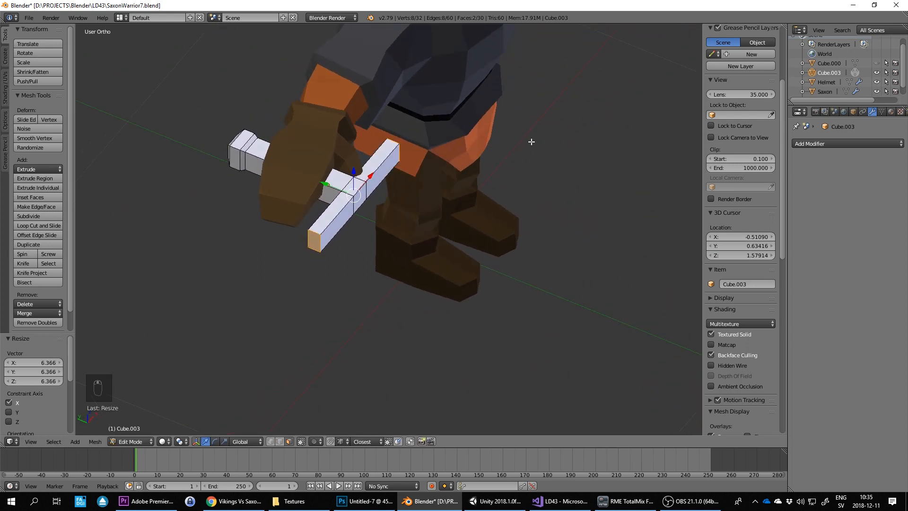
{"action": "key", "text": "s"}
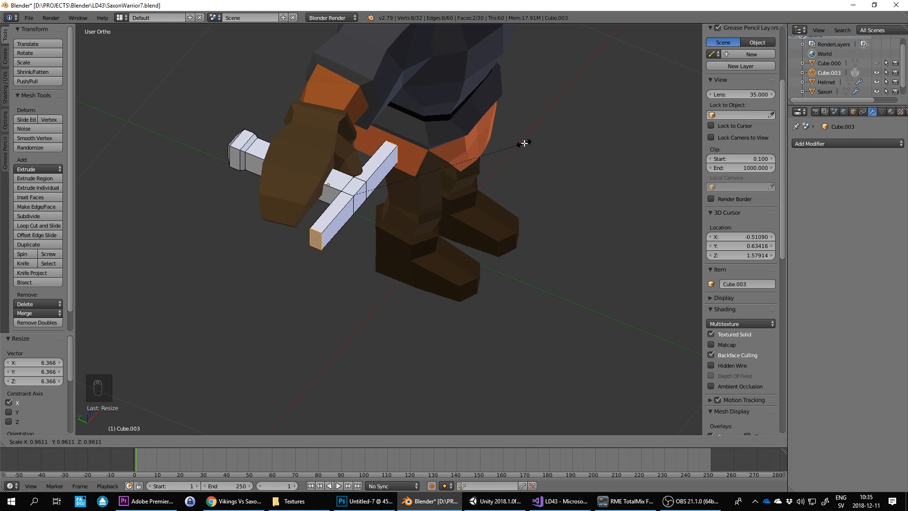
{"action": "key", "text": "shift+x"}
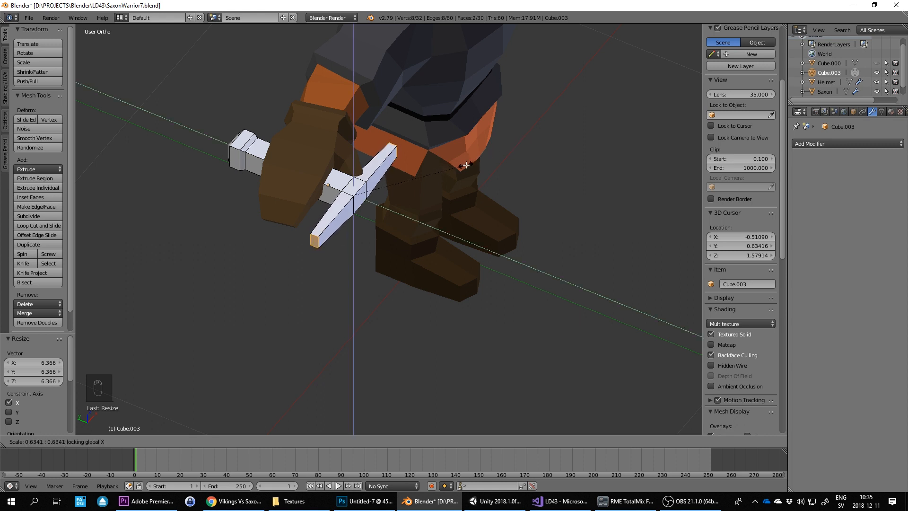
{"action": "left_click", "coordinate": [451, 172]}
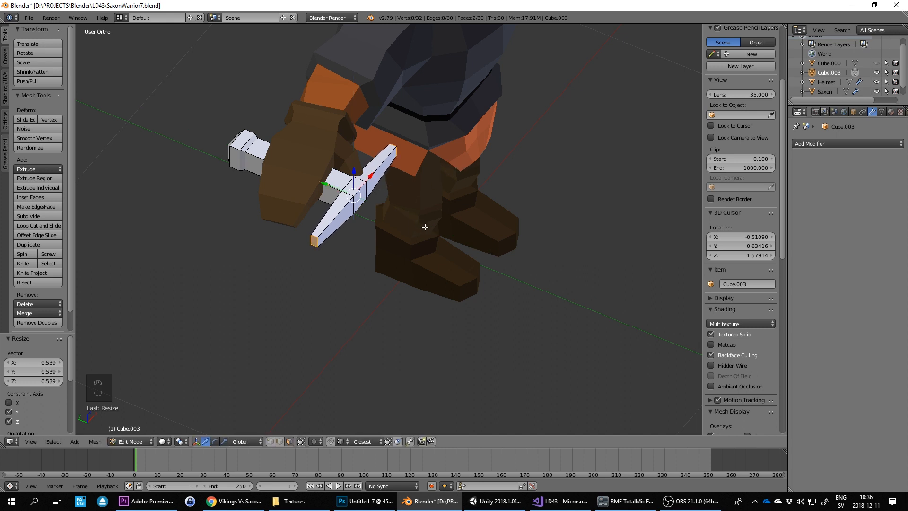
Spread the two vertical edges of the crossguard's central front face apart by scaling them to about 2.351 along X
{"action": "scroll", "coordinate": [403, 218], "scroll_direction": "down", "scroll_amount": 2}
{"action": "middle_click_drag", "start_coordinate": [416, 209], "coordinate": [403, 217]}
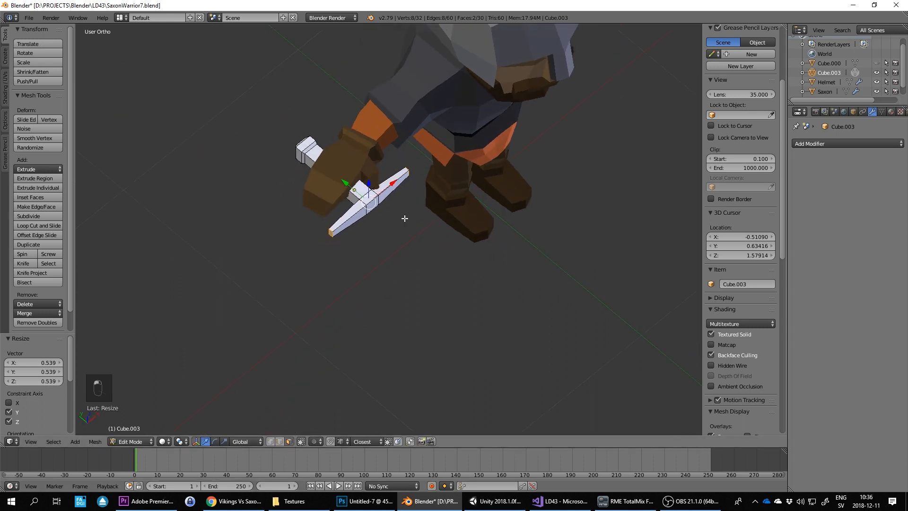
{"action": "scroll", "coordinate": [401, 213], "scroll_direction": "up", "scroll_amount": 4}
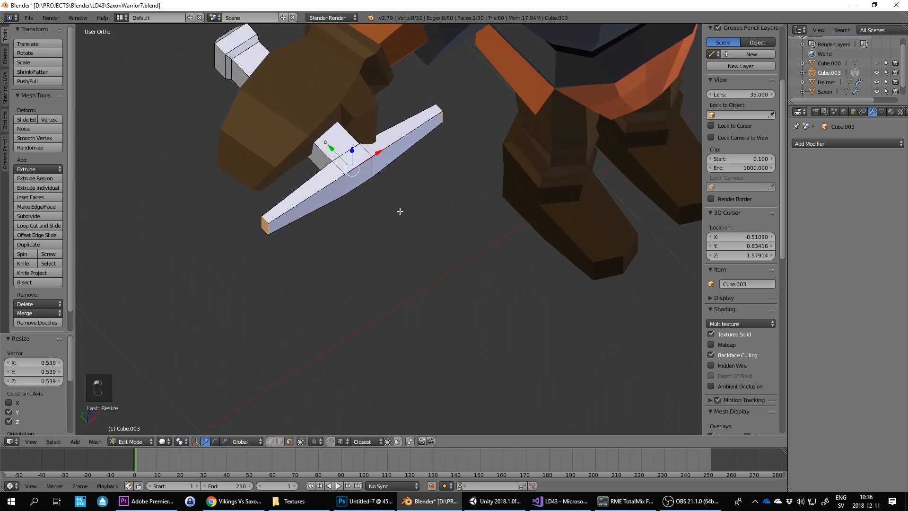
{"action": "left_click", "coordinate": [280, 442]}
{"action": "right_click", "coordinate": [360, 166]}
{"action": "right_click", "coordinate": [364, 182], "text": "shift"}
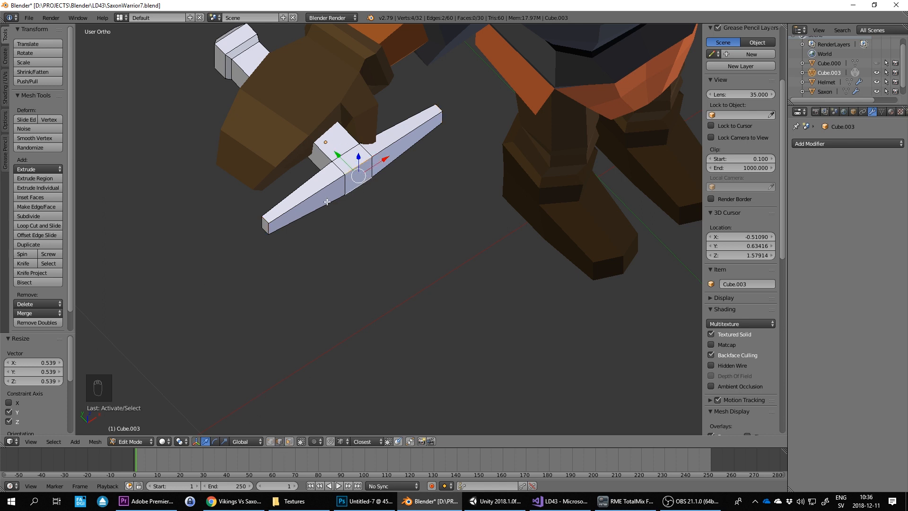
{"action": "right_click", "coordinate": [345, 185]}
{"action": "right_click", "coordinate": [373, 169], "text": "shift"}
{"action": "key", "text": "s"}
{"action": "key", "text": "x"}
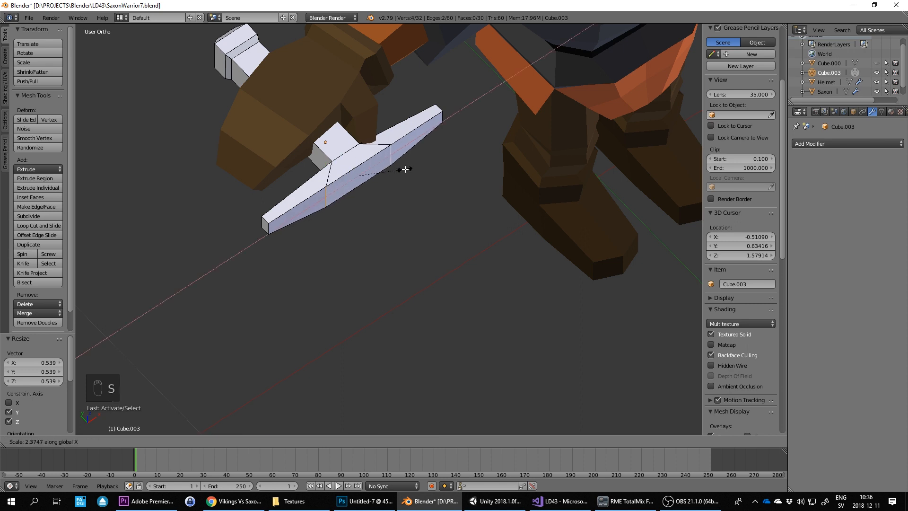
{"action": "left_click", "coordinate": [405, 168]}
{"action": "middle_click_drag", "start_coordinate": [404, 169], "coordinate": [383, 187]}
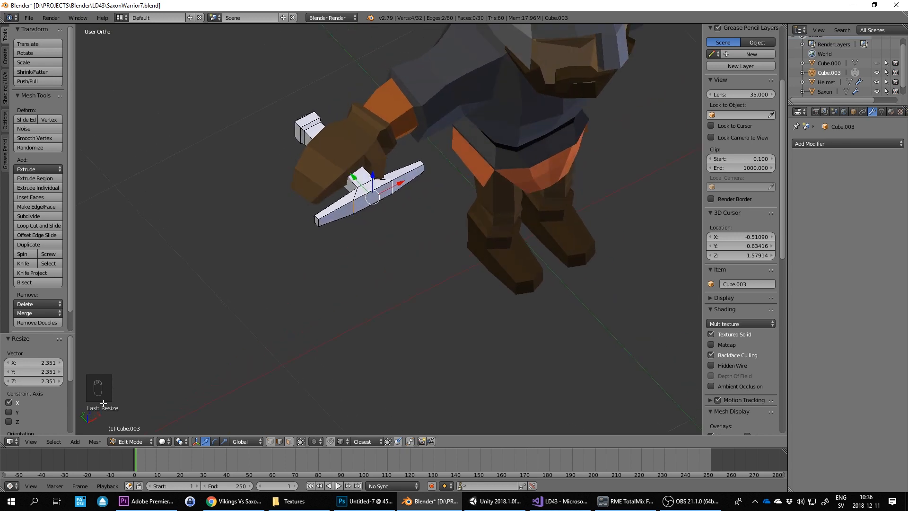
Subdivide the upper and lower edges of the crossguard's central front face with one cut to split it into two faces
{"action": "key", "text": "a"}
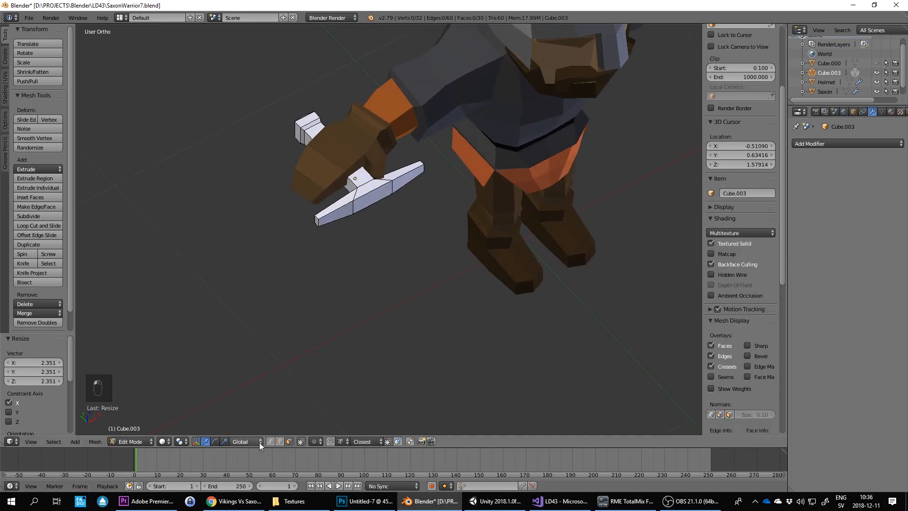
{"action": "right_click", "coordinate": [375, 187]}
{"action": "right_click", "coordinate": [382, 204], "text": "shift"}
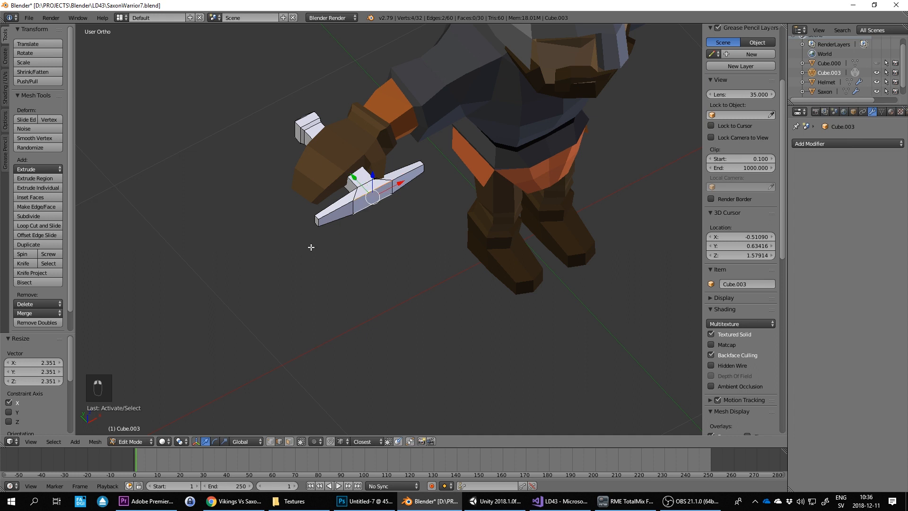
{"action": "left_click", "coordinate": [38, 216]}
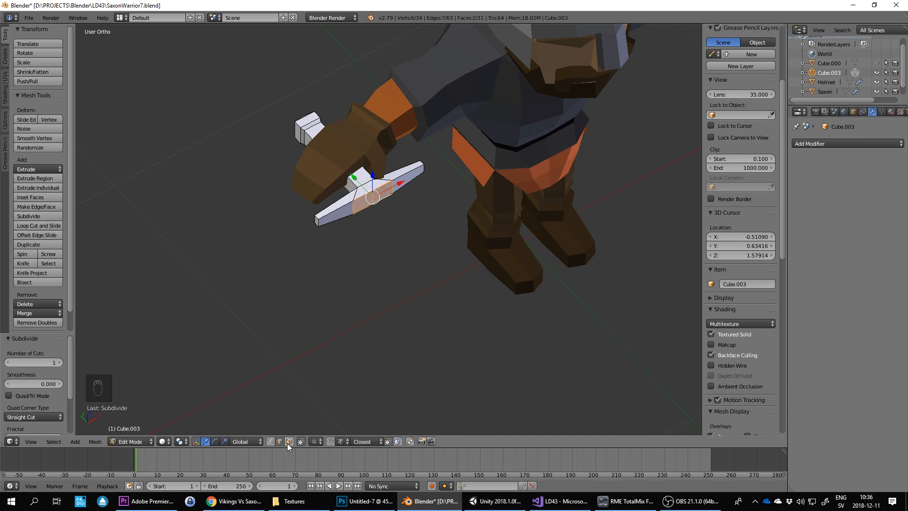
Extrude the two central front faces of the crossguard by about 1.023 to form the sword's blade
{"action": "scroll", "coordinate": [446, 195], "scroll_direction": "down", "scroll_amount": 4}
{"action": "middle_click_drag", "start_coordinate": [447, 195], "coordinate": [449, 208]}
{"action": "key", "text": "e"}
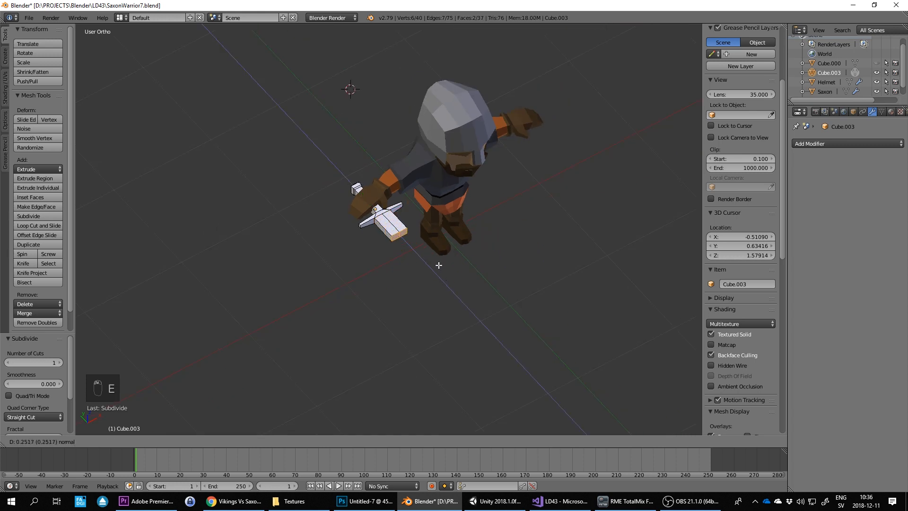
{"action": "left_click", "coordinate": [498, 324]}
Form the blade's point by moving the two outer vertical edges of its end about 0.193 back along Y
{"action": "middle_click_drag", "start_coordinate": [498, 324], "coordinate": [571, 315]}
{"action": "right_click", "coordinate": [598, 284]}
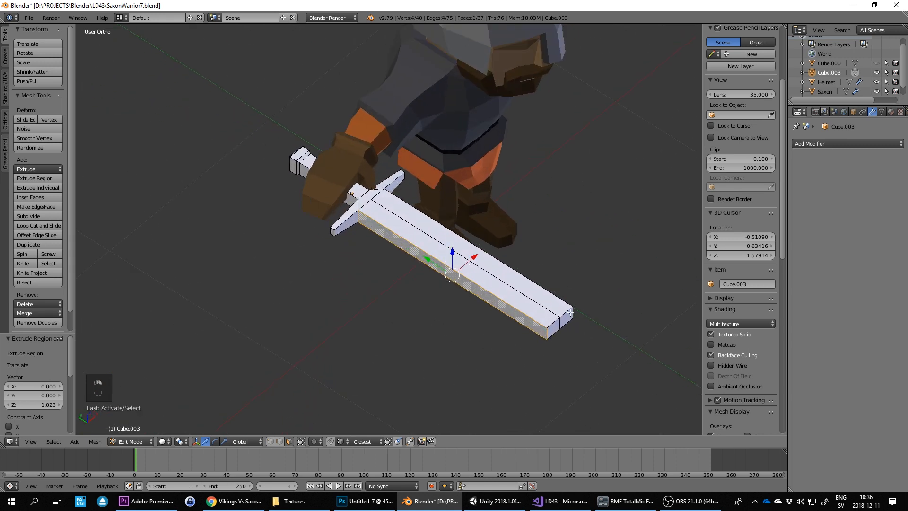
{"action": "right_click", "coordinate": [568, 316], "text": "shift"}
{"action": "left_click", "coordinate": [277, 443]}
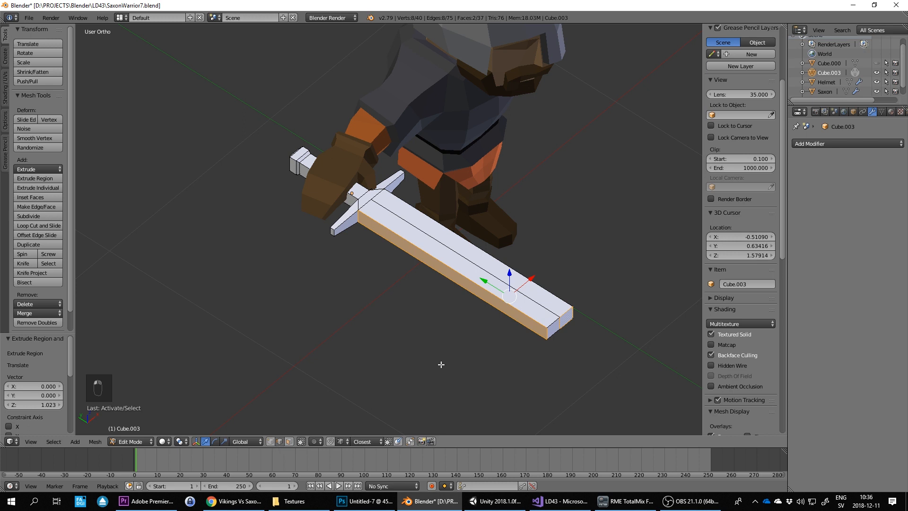
{"action": "right_click", "coordinate": [548, 336]}
{"action": "right_click", "coordinate": [567, 322], "text": "shift"}
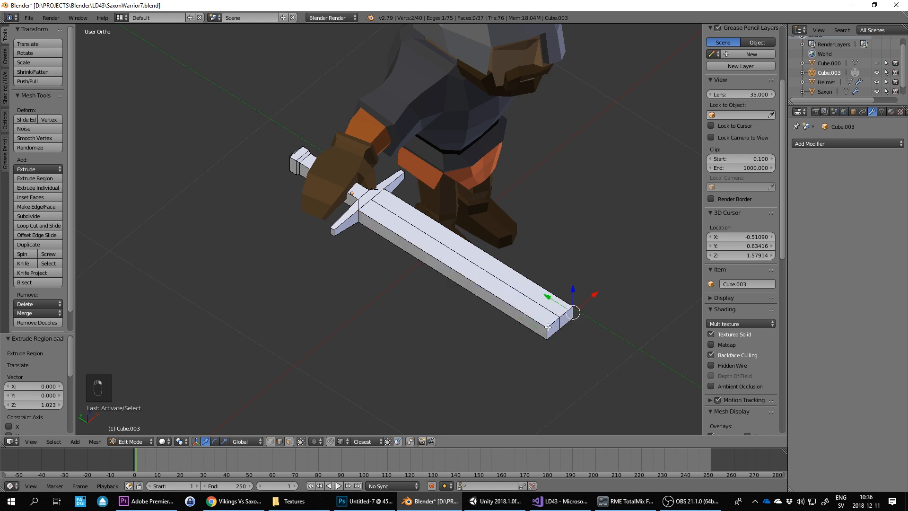
{"action": "key", "text": "g"}
{"action": "key", "text": "y"}
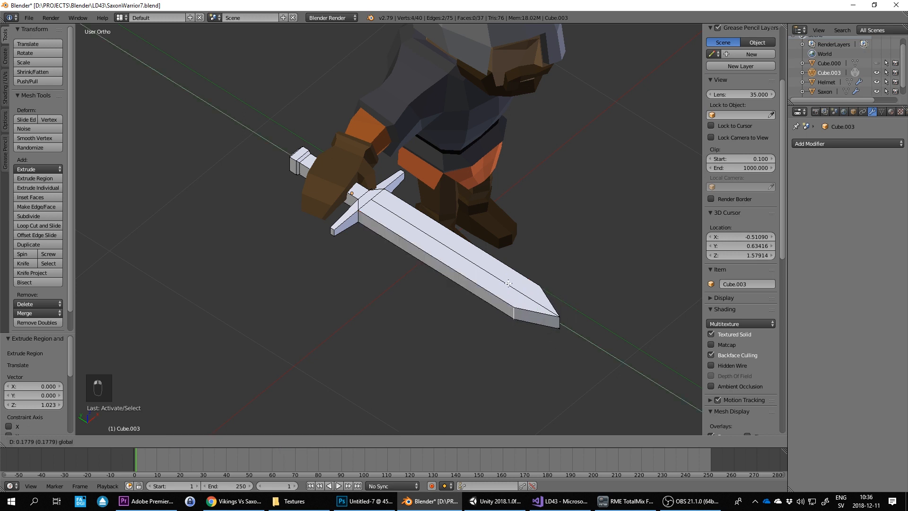
{"action": "left_click", "coordinate": [512, 284]}
{"action": "middle_click_drag", "start_coordinate": [512, 284], "coordinate": [507, 288]}
{"action": "middle_click_drag", "start_coordinate": [501, 324], "coordinate": [452, 280], "text": "shift"}
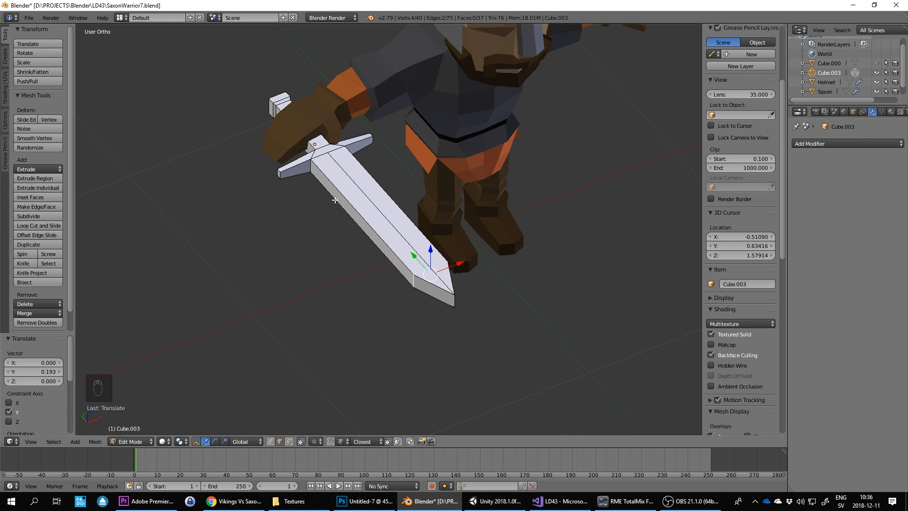
{"action": "key", "text": "a"}
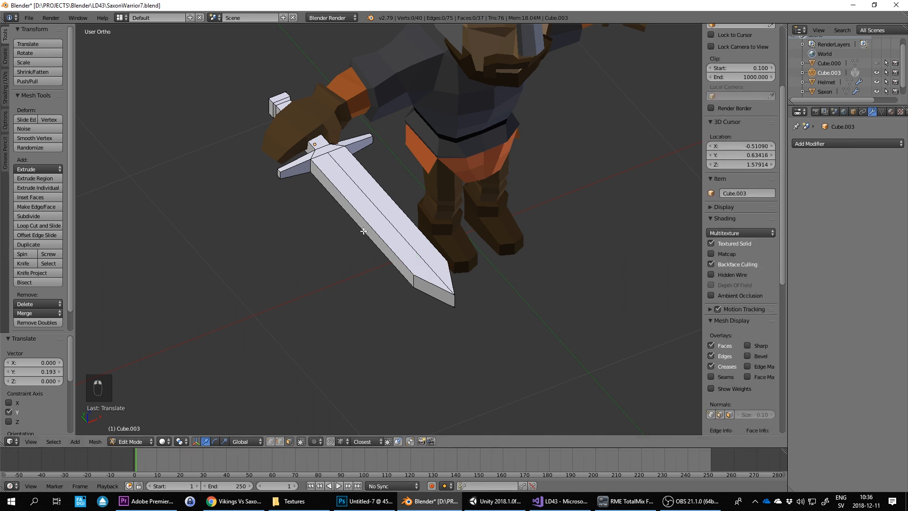
{"action": "right_click", "coordinate": [363, 231]}
{"action": "key", "text": "s"}
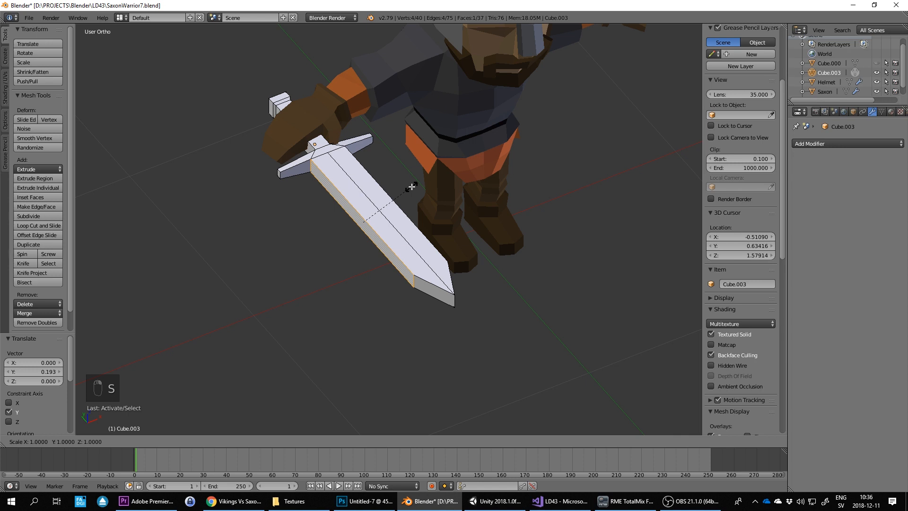
{"action": "key", "text": "z"}
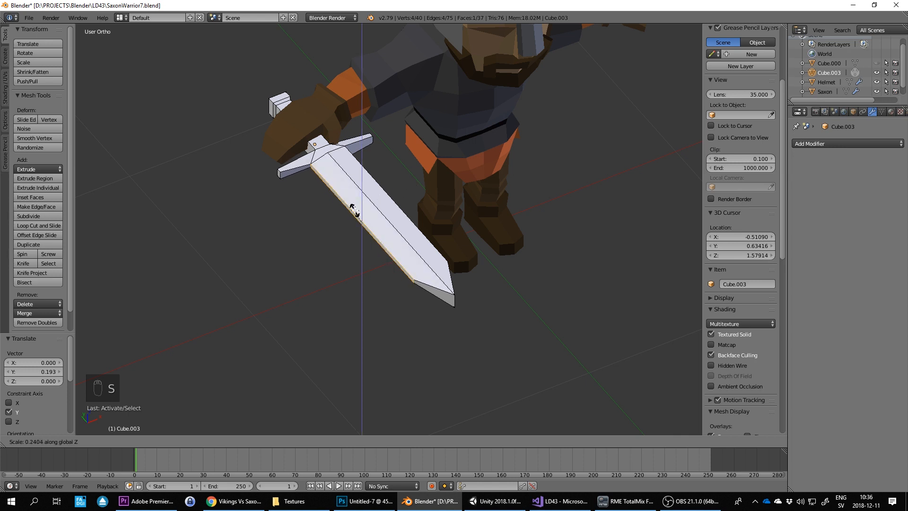
{"action": "right_click", "coordinate": [357, 207]}
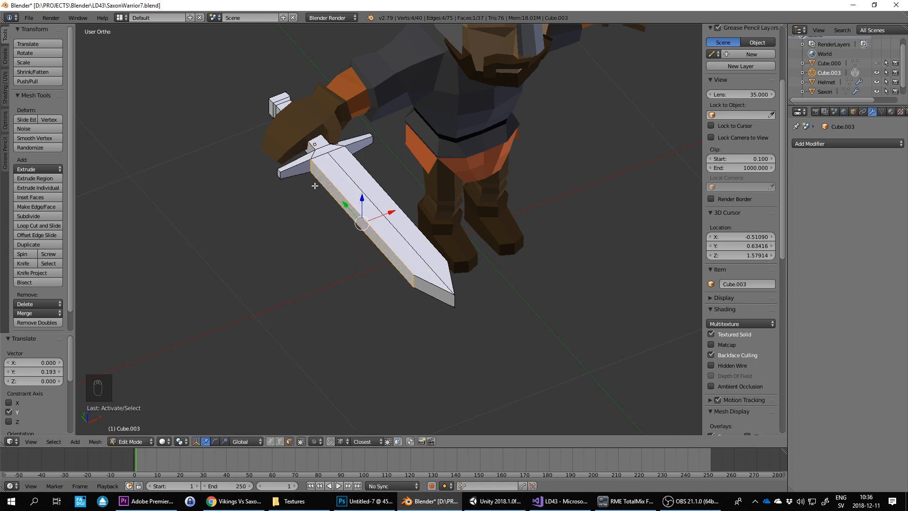
Add one lengthwise loop cut halfway up the thickness of the blade's sides, running around the crossguard and handle
{"action": "scroll", "coordinate": [314, 185], "scroll_direction": "up", "scroll_amount": 2}
{"action": "middle_click_drag", "start_coordinate": [309, 162], "coordinate": [351, 155], "text": "shift"}
{"action": "scroll", "coordinate": [354, 152], "scroll_direction": "up", "scroll_amount": 1}
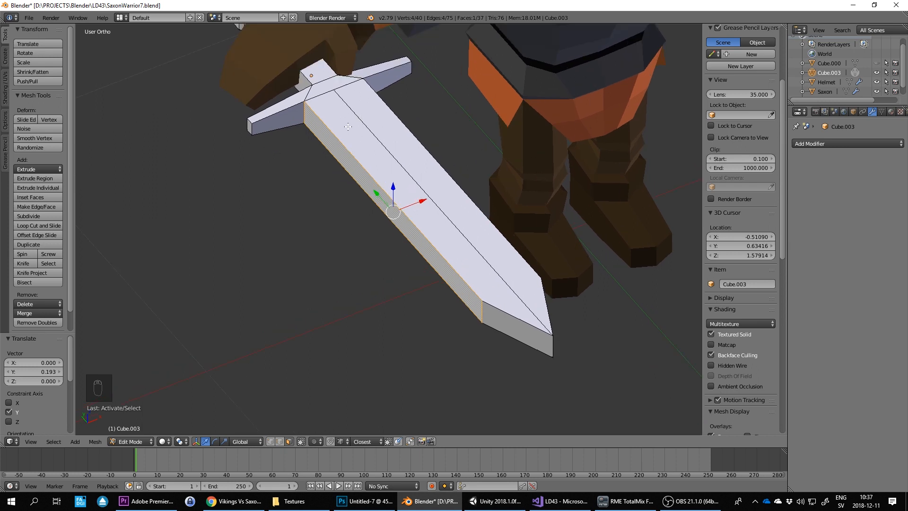
{"action": "middle_click_drag", "start_coordinate": [339, 125], "coordinate": [363, 93]}
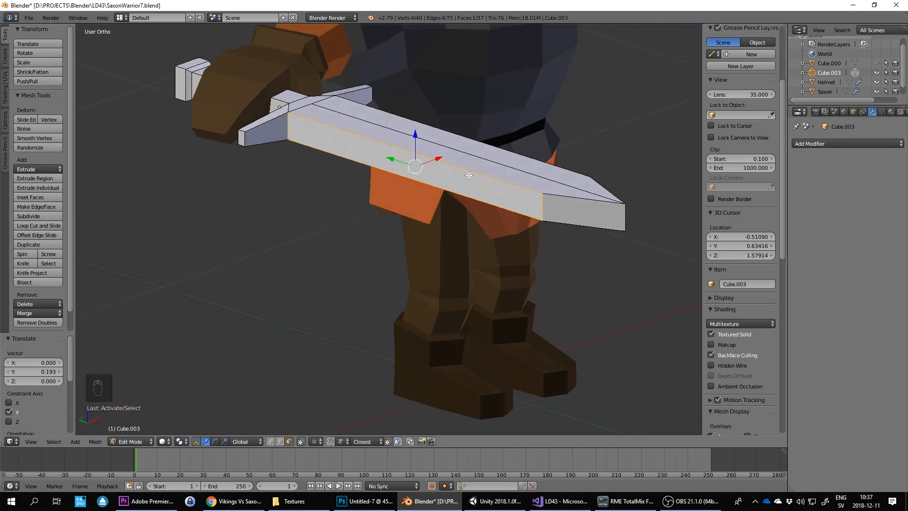
{"action": "key", "text": "ctrl+r"}
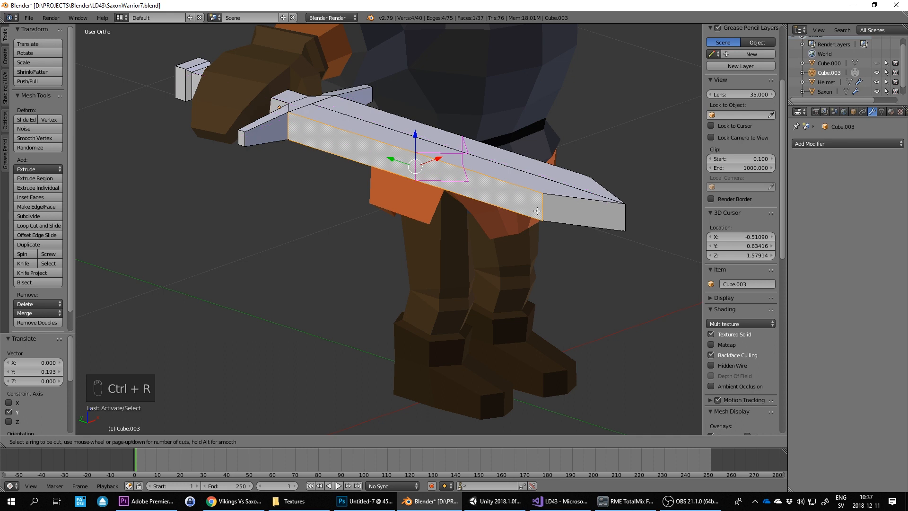
{"action": "left_click", "coordinate": [538, 211]}
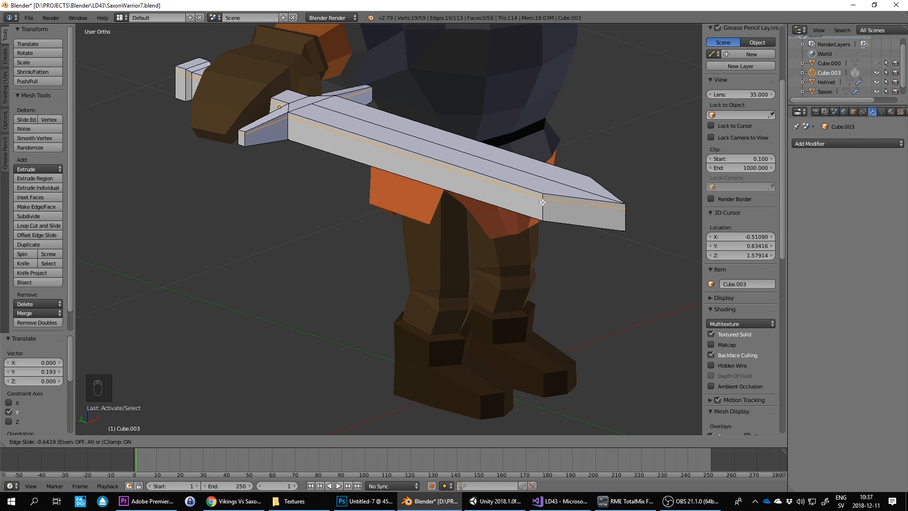
{"action": "left_click", "coordinate": [542, 202]}
{"action": "middle_click_drag", "start_coordinate": [361, 183], "coordinate": [335, 123]}
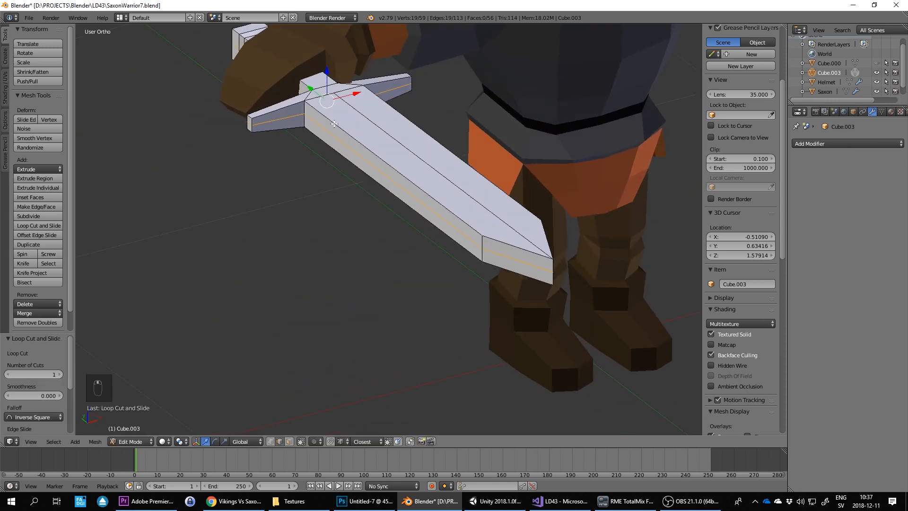
{"action": "left_click", "coordinate": [270, 441]}
{"action": "right_click", "coordinate": [484, 235]}
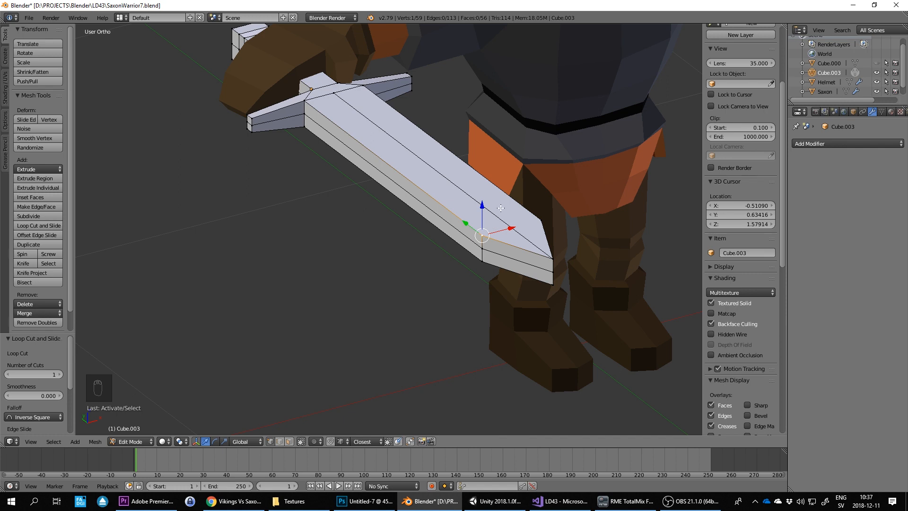
{"action": "key", "text": "k"}
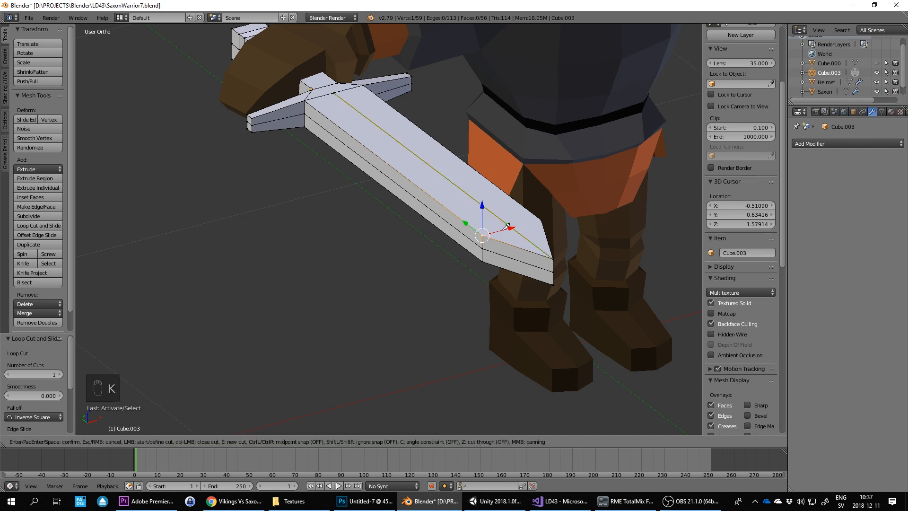
{"action": "right_click", "coordinate": [490, 235]}
{"action": "middle_click_drag", "start_coordinate": [493, 249], "coordinate": [431, 183]}
{"action": "scroll", "coordinate": [480, 266], "scroll_direction": "up", "scroll_amount": 2}
{"action": "scroll", "coordinate": [407, 261], "scroll_direction": "down", "scroll_amount": 2}
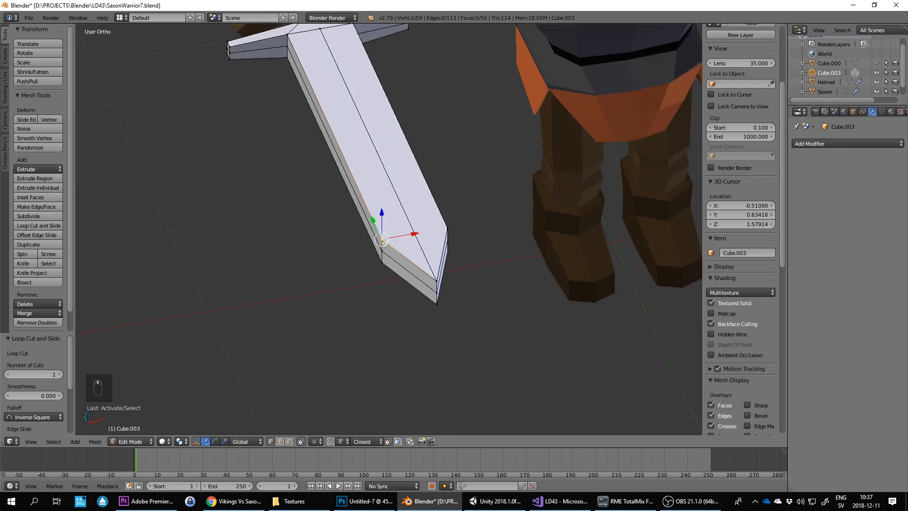
{"action": "key", "text": "k"}
{"action": "left_click", "coordinate": [384, 239]}
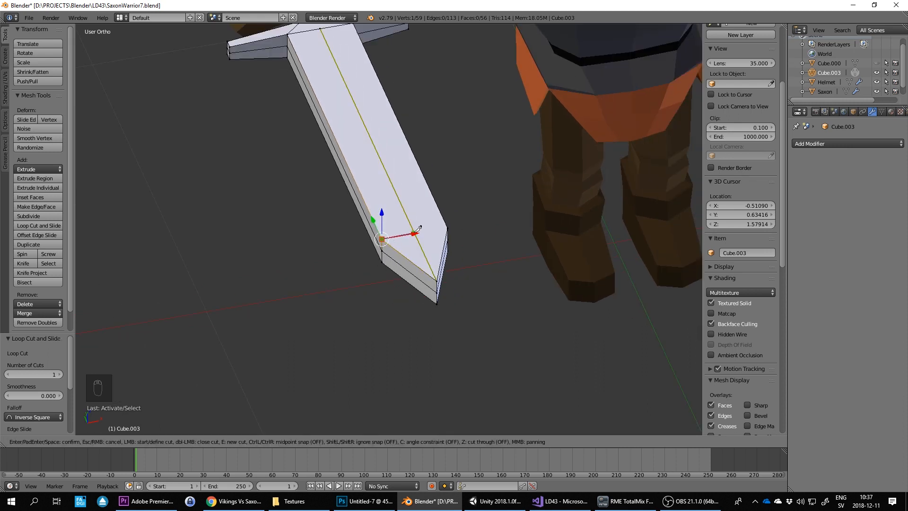
{"action": "key", "text": "Escape"}
Add one loop cut across the blade and slide it toward the tip, just short of the shoulders
{"action": "left_click", "coordinate": [280, 441]}
{"action": "right_click", "coordinate": [369, 203]}
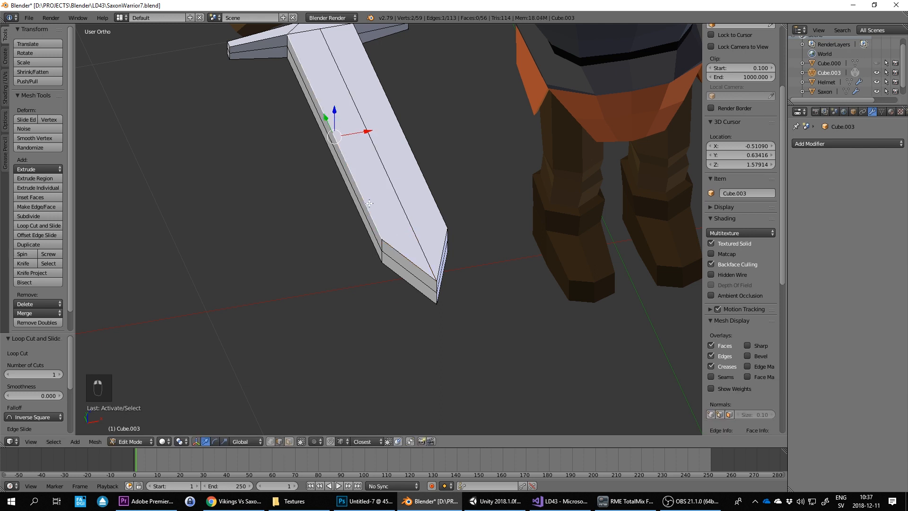
{"action": "key", "text": "ctrl+r"}
{"action": "left_click", "coordinate": [371, 208]}
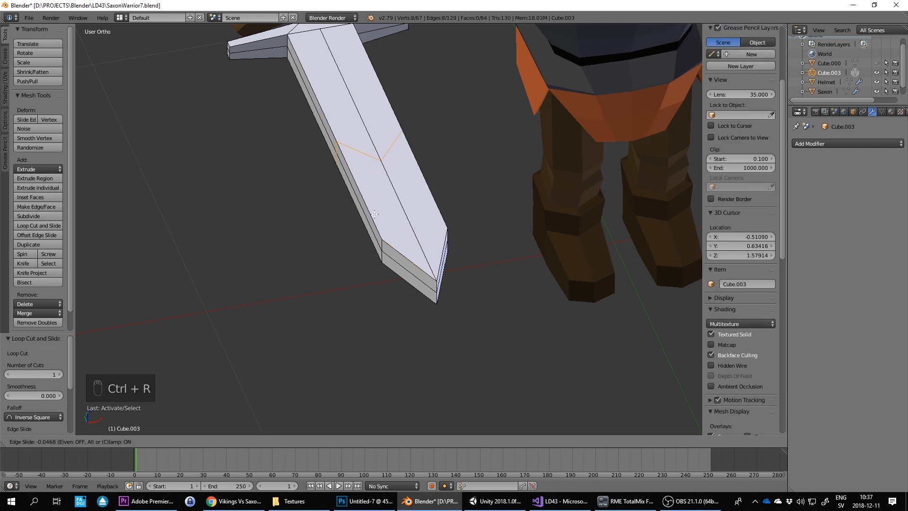
{"action": "left_click", "coordinate": [421, 261]}
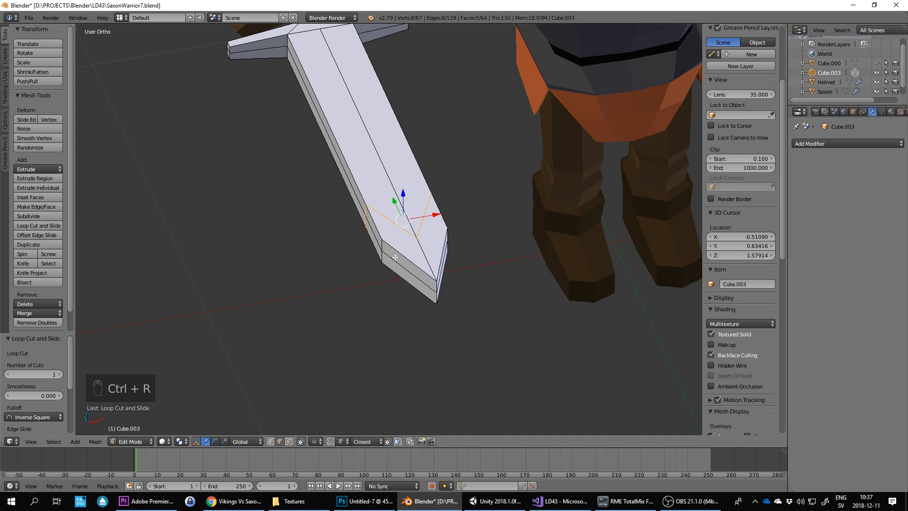
Select the new loop's vertices on both blade sides and move them about -0.142 along Y onto the tip's shoulder corners
{"action": "left_click", "coordinate": [270, 442]}
{"action": "middle_click_drag", "start_coordinate": [355, 283], "coordinate": [365, 270]}
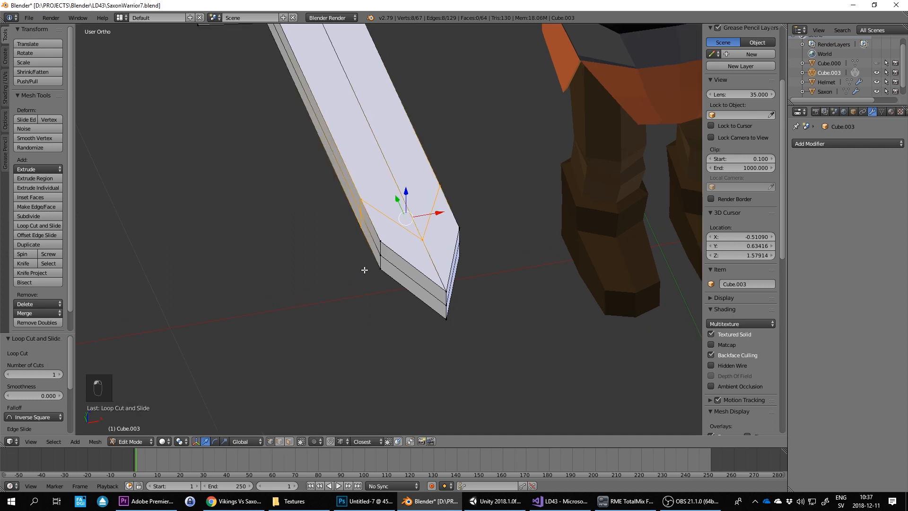
{"action": "right_click", "coordinate": [362, 202]}
{"action": "middle_click_drag", "start_coordinate": [361, 202], "coordinate": [253, 188]}
{"action": "right_click", "coordinate": [455, 158], "text": "shift"}
{"action": "right_click", "coordinate": [455, 172], "text": "shift"}
{"action": "right_click", "coordinate": [256, 182], "text": "shift"}
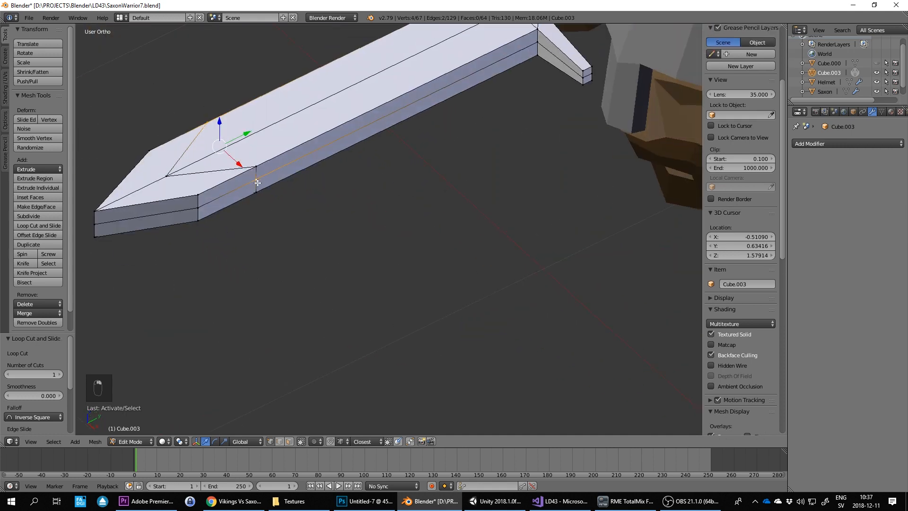
{"action": "right_click", "coordinate": [255, 167], "text": "shift"}
{"action": "right_click", "coordinate": [257, 192], "text": "shift"}
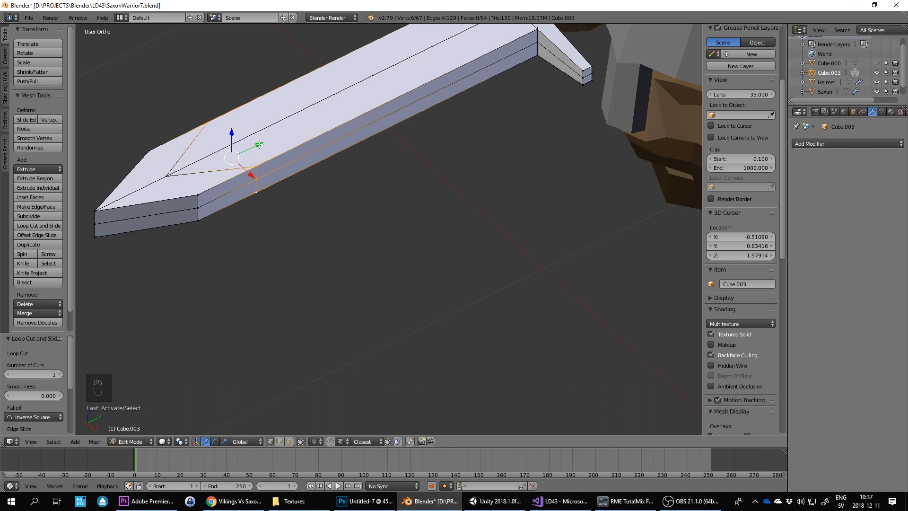
{"action": "left_click_drag", "start_coordinate": [258, 144], "coordinate": [199, 195]}
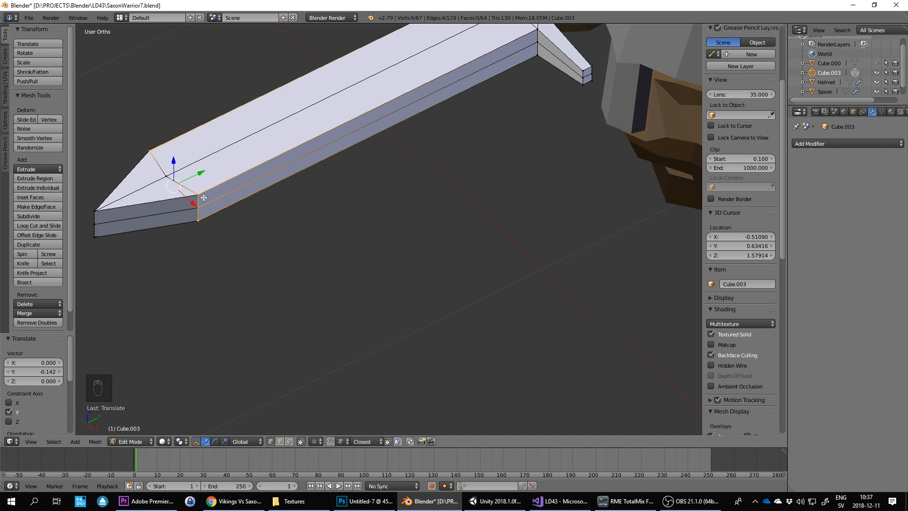
Snap the cross loop's top and bottom centre vertices in line with the tip's shoulder corners, moving them about 0.018 along Y
{"action": "left_click", "coordinate": [339, 441]}
{"action": "right_click", "coordinate": [183, 177]}
{"action": "middle_click_drag", "start_coordinate": [182, 211], "coordinate": [336, 236]}
{"action": "right_click", "coordinate": [338, 175], "text": "shift"}
{"action": "scroll", "coordinate": [336, 235], "scroll_direction": "up", "scroll_amount": 3}
{"action": "key", "text": "g"}
{"action": "key", "text": "y"}
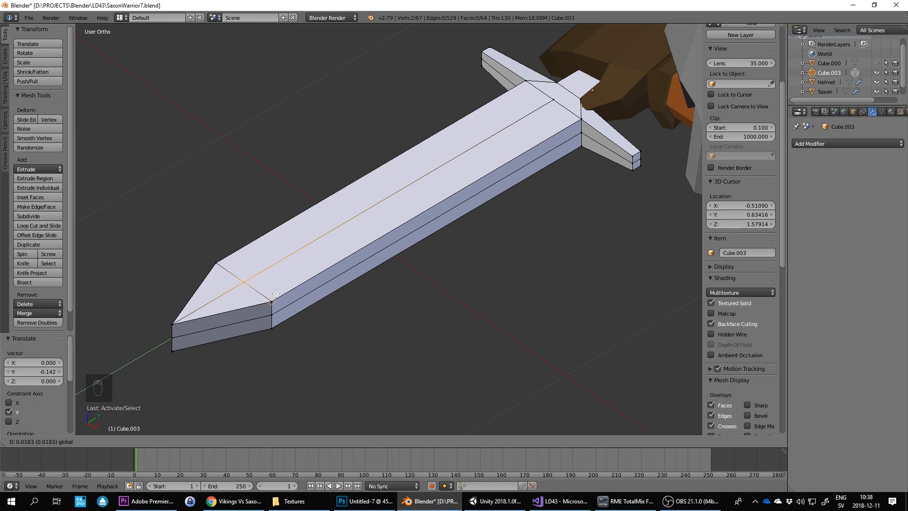
{"action": "left_click", "coordinate": [269, 303]}
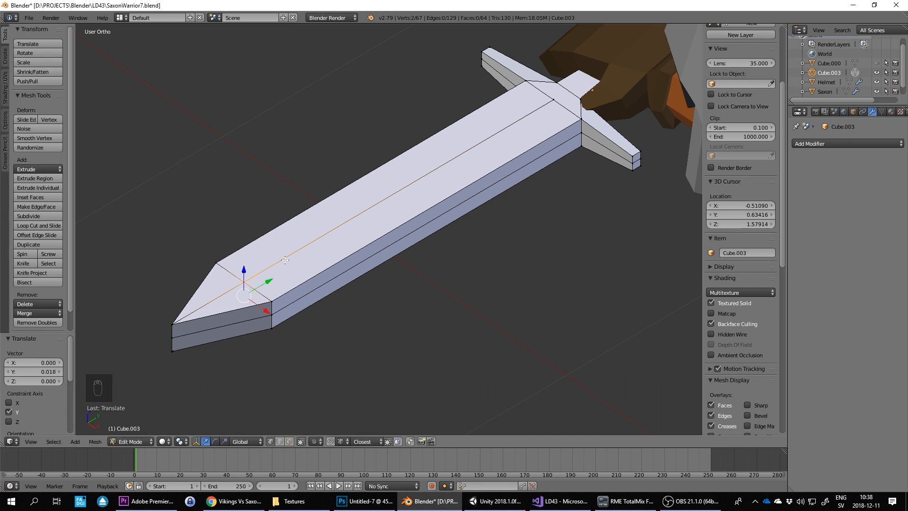
Select the whole sword mesh and merge its overlapping vertices with Remove Doubles
{"action": "key", "text": "a"}
{"action": "key", "text": "a"}
{"action": "key", "text": "space"}
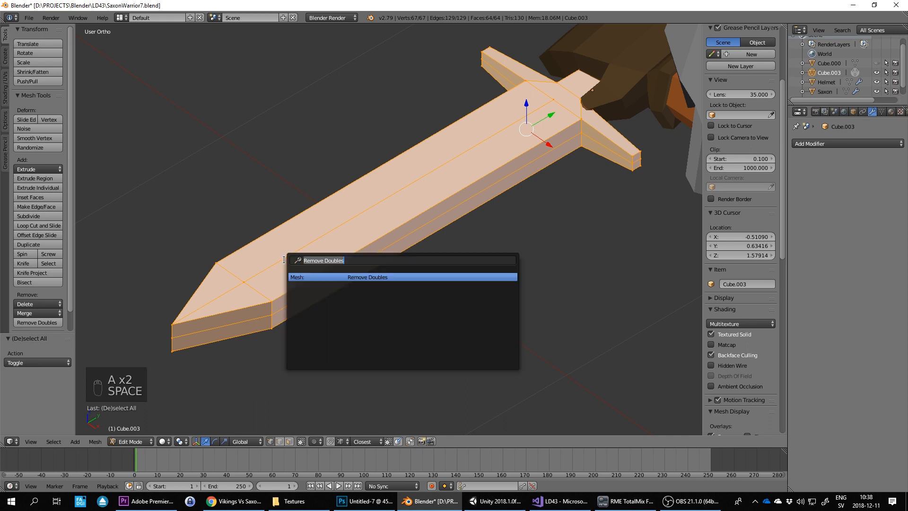
{"action": "type", "text": "remove doub"}
{"action": "key", "text": "Return"}
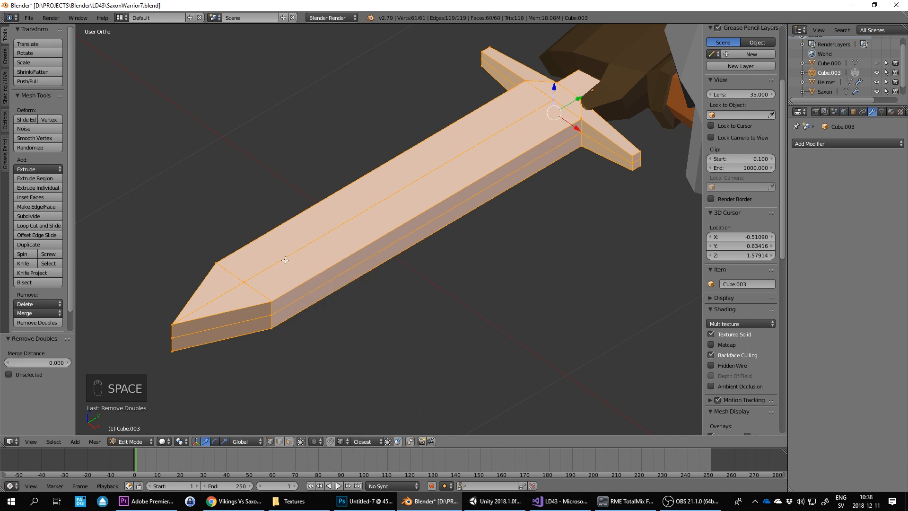
Snap the upper shoulder corner on the blade's far side down to the mid-height edge, about -0.034 along Z
{"action": "right_click", "coordinate": [273, 301]}
{"action": "middle_click_drag", "start_coordinate": [263, 274], "coordinate": [280, 269]}
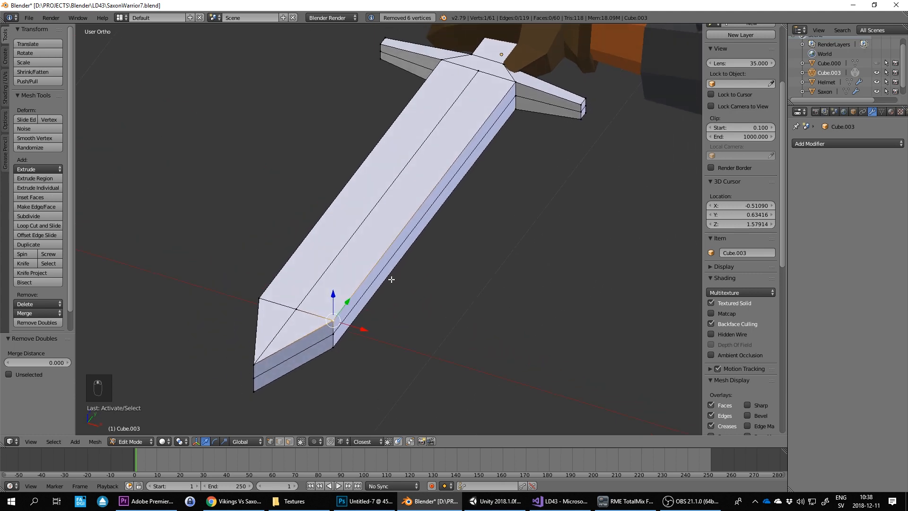
{"action": "mouse_move", "coordinate": [391, 278]}
{"action": "middle_mouse_down"}
{"action": "mouse_move", "coordinate": [406, 258]}
{"action": "mouse_move", "coordinate": [490, 264]}
{"action": "mouse_move", "coordinate": [382, 286]}
{"action": "middle_mouse_up"}
{"action": "scroll", "coordinate": [491, 265], "scroll_direction": "up", "scroll_amount": 2}
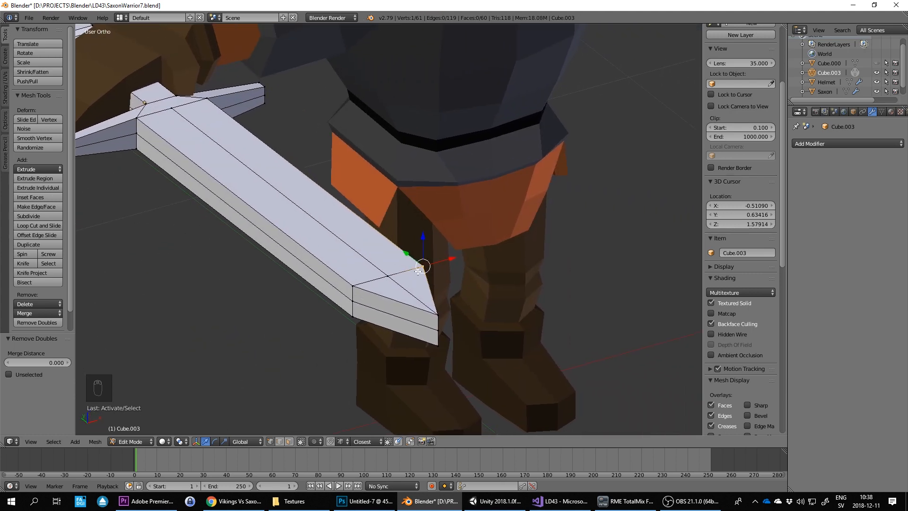
{"action": "right_click", "coordinate": [355, 284]}
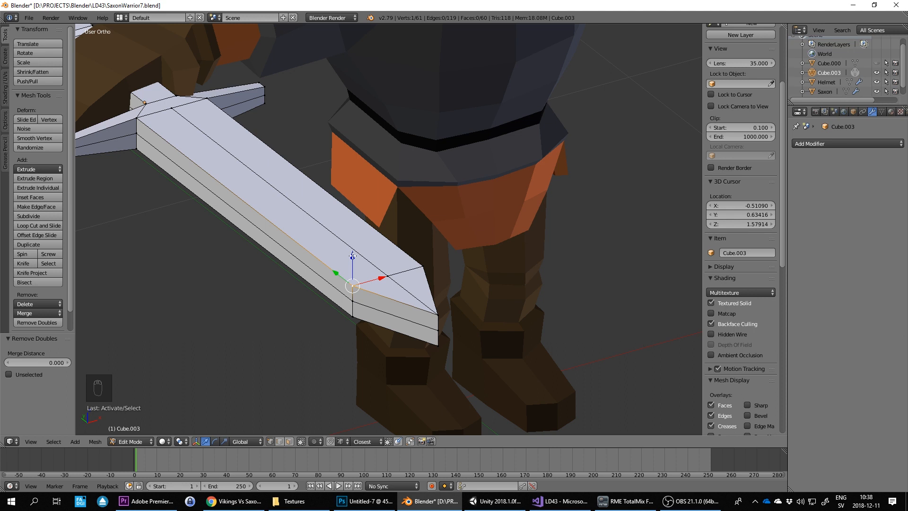
{"action": "left_click_drag", "start_coordinate": [352, 259], "coordinate": [351, 258]}
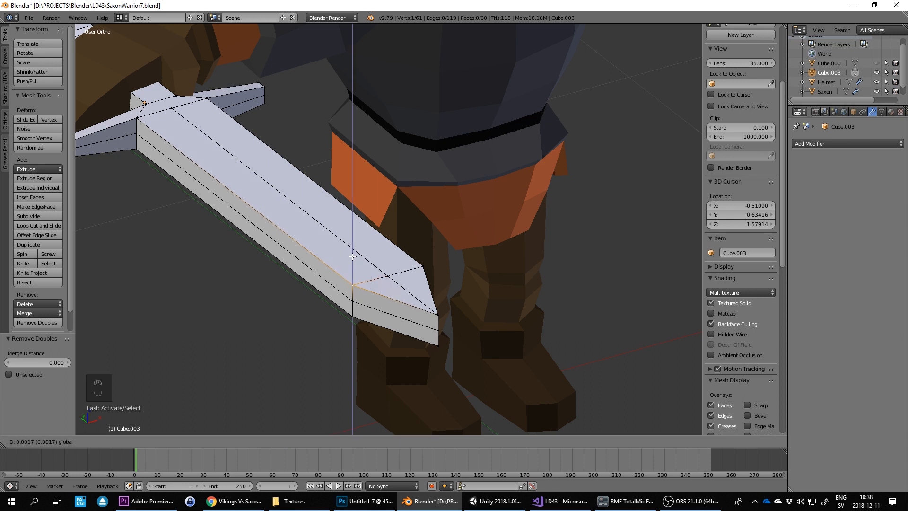
{"action": "left_click", "coordinate": [352, 316]}
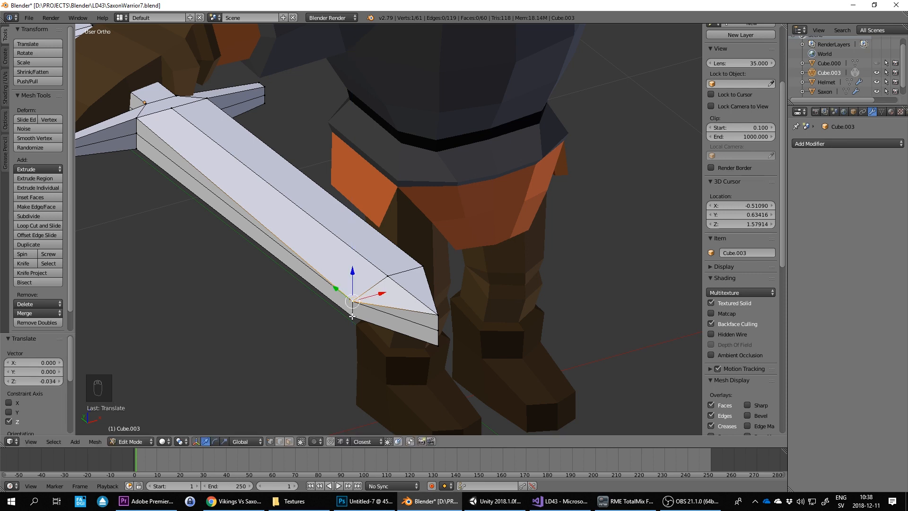
Select the upper tip vertex and the remaining upper shoulder corner and lower both to mid-height, about -0.034 along Z
{"action": "right_click", "coordinate": [438, 315]}
{"action": "right_click", "coordinate": [438, 343], "text": "shift"}
{"action": "middle_click_drag", "start_coordinate": [450, 305], "coordinate": [361, 299]}
{"action": "right_click", "coordinate": [175, 252]}
{"action": "right_click", "coordinate": [268, 235], "text": "shift"}
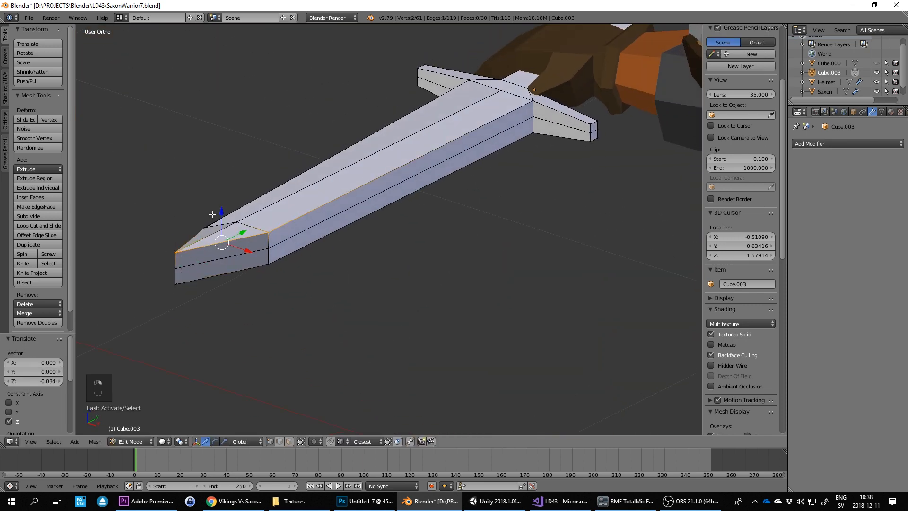
{"action": "left_click_drag", "start_coordinate": [220, 214], "coordinate": [220, 223]}
Select the blade's three underside vertices at the tip and shoulders and raise them about 0.034 along Z to mid-height
{"action": "middle_click_drag", "start_coordinate": [221, 223], "coordinate": [313, 201]}
{"action": "right_click", "coordinate": [311, 200]}
{"action": "right_click", "coordinate": [375, 183], "text": "shift"}
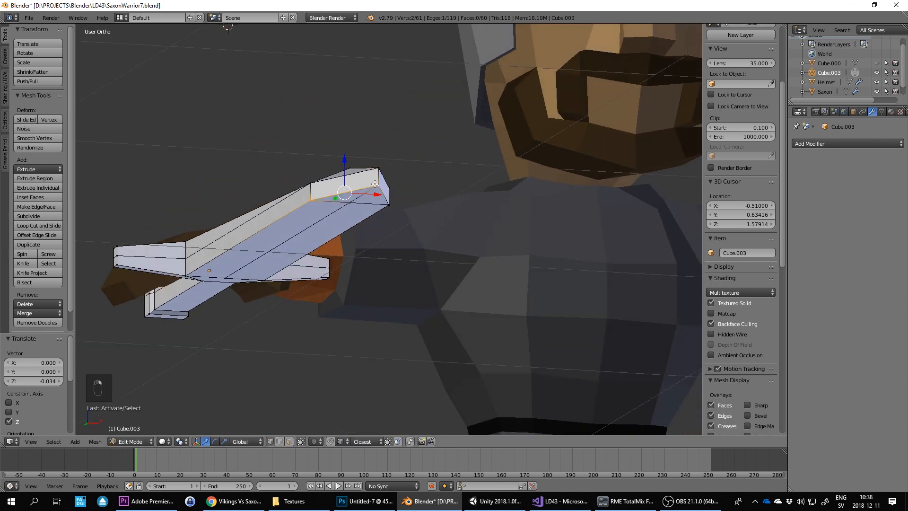
{"action": "right_click", "coordinate": [389, 204], "text": "shift"}
{"action": "middle_click_drag", "start_coordinate": [424, 194], "coordinate": [376, 219]}
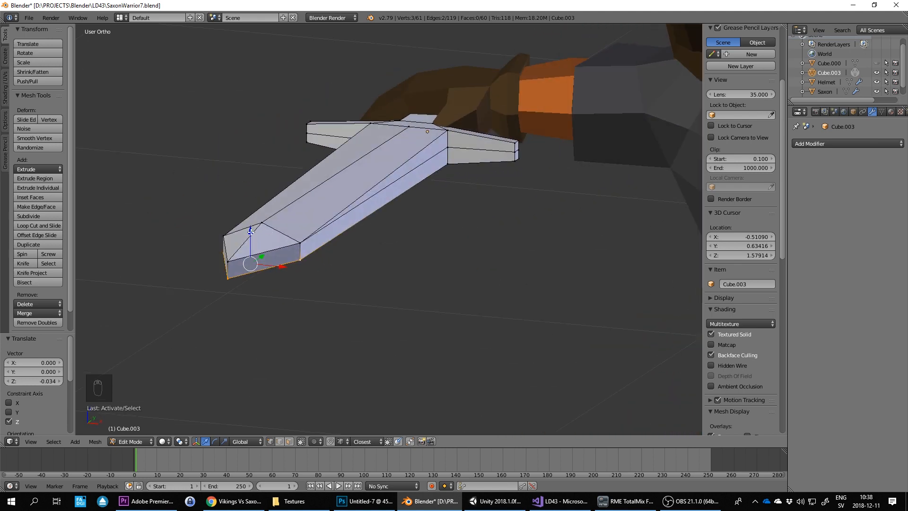
{"action": "key", "text": "g"}
{"action": "key", "text": "z"}
{"action": "left_click", "coordinate": [303, 240]}
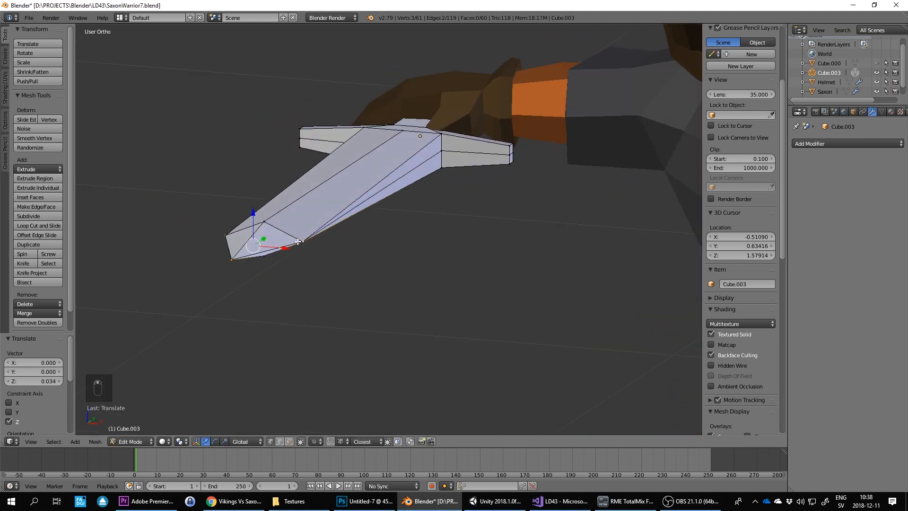
Try to lower the blade's upper corner at the crossguard along Z, and undo that move
{"action": "middle_click_drag", "start_coordinate": [302, 241], "coordinate": [338, 210]}
{"action": "scroll", "coordinate": [318, 216], "scroll_direction": "up", "scroll_amount": 5}
{"action": "scroll", "coordinate": [324, 195], "scroll_direction": "down", "scroll_amount": 3}
{"action": "scroll", "coordinate": [338, 210], "scroll_direction": "up", "scroll_amount": 2}
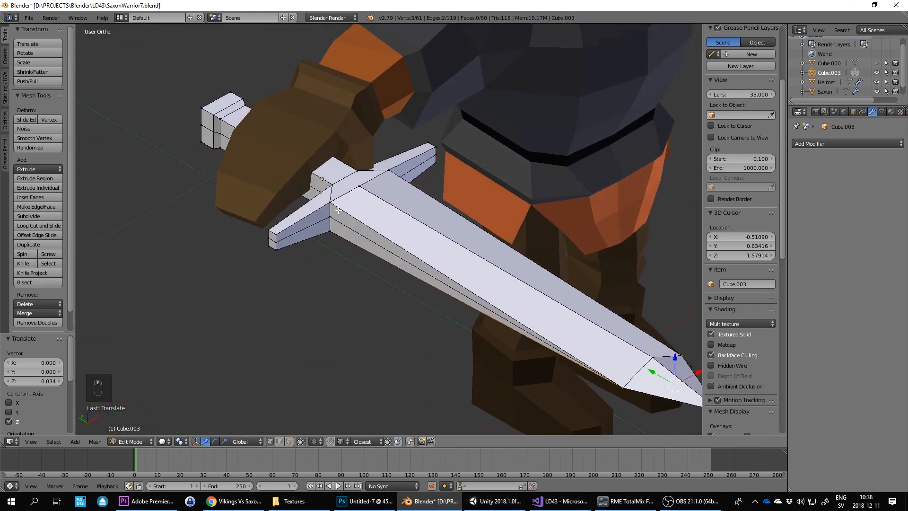
{"action": "right_click", "coordinate": [331, 203]}
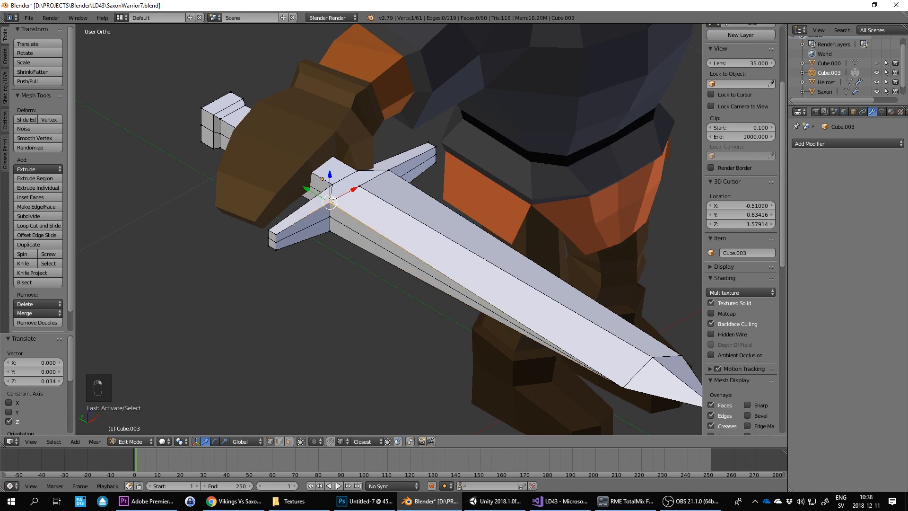
{"action": "key", "text": "g"}
{"action": "key", "text": "z"}
{"action": "left_click", "coordinate": [328, 216]}
{"action": "middle_click_drag", "start_coordinate": [328, 216], "coordinate": [359, 224]}
{"action": "key", "text": "ctrl+z"}
Knife-cut diagonally across the blade's base from its centre ridge over the upper edge to the crossguard's mid-height corner
{"action": "middle_click_drag", "start_coordinate": [451, 204], "coordinate": [268, 220]}
{"action": "scroll", "coordinate": [444, 191], "scroll_direction": "up", "scroll_amount": 2}
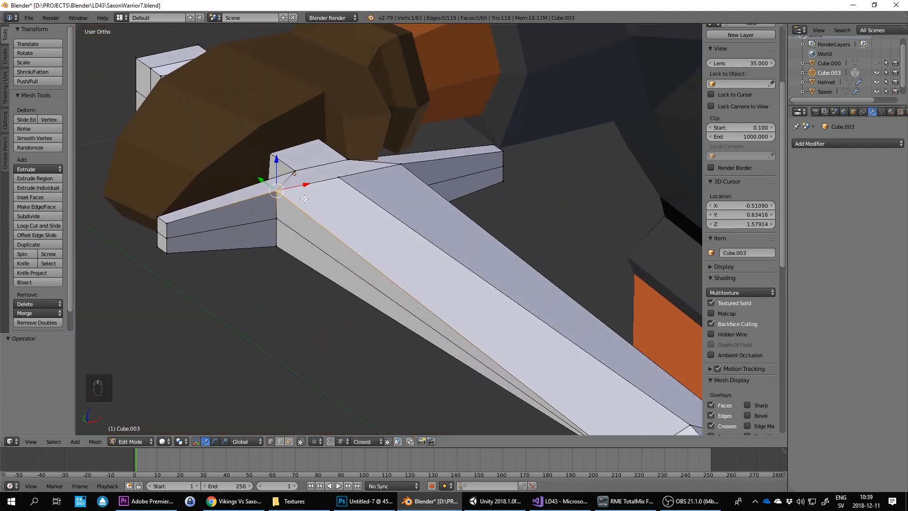
{"action": "scroll", "coordinate": [305, 199], "scroll_direction": "down", "scroll_amount": 3}
{"action": "scroll", "coordinate": [337, 219], "scroll_direction": "up", "scroll_amount": 5}
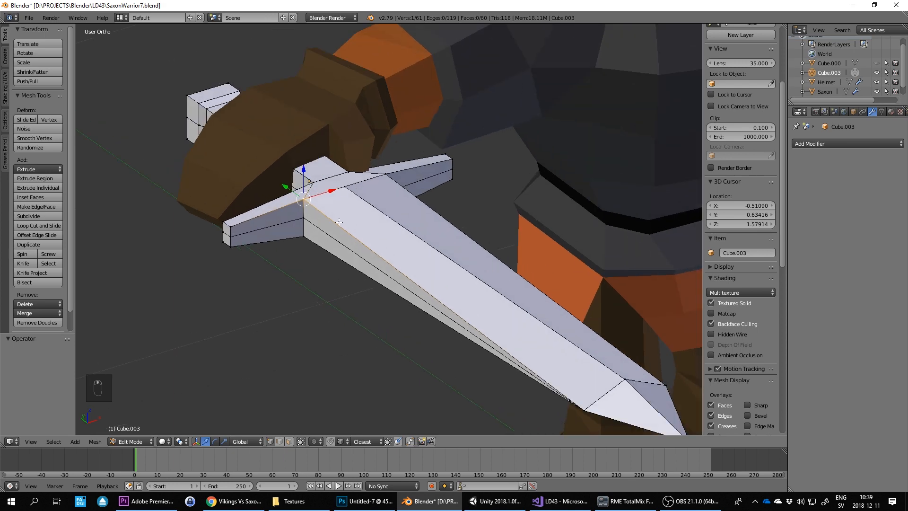
{"action": "middle_click_drag", "start_coordinate": [354, 197], "coordinate": [305, 154], "text": "shift"}
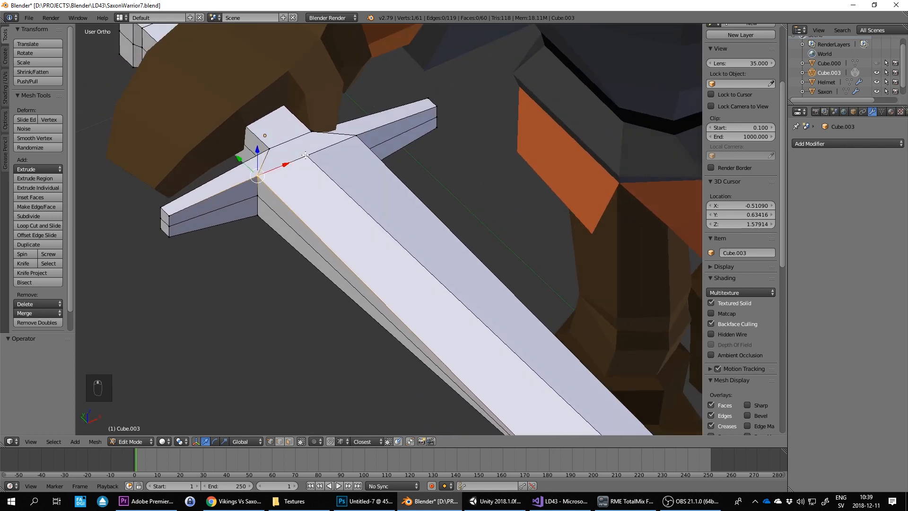
{"action": "middle_click_drag", "start_coordinate": [259, 191], "coordinate": [355, 198]}
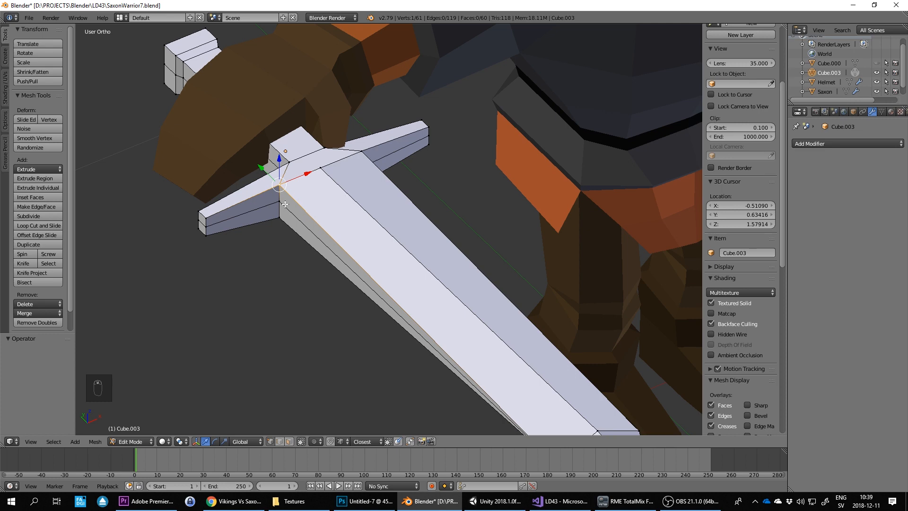
{"action": "key", "text": "Return"}
{"action": "middle_click_drag", "start_coordinate": [285, 204], "coordinate": [230, 296]}
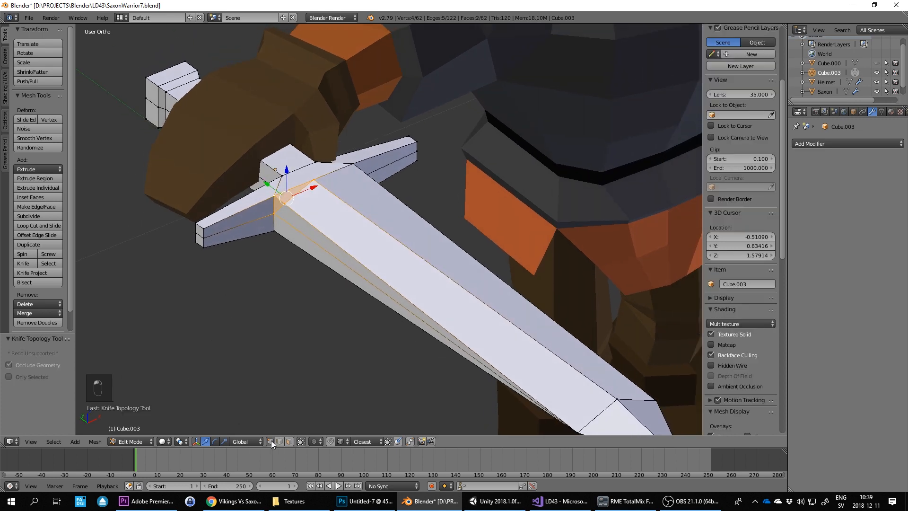
Try moving the cut's new edge vertex about 0.028 along Y toward the crossguard and about 0.018 along Z
{"action": "left_click", "coordinate": [280, 206]}
{"action": "middle_click_drag", "start_coordinate": [280, 207], "coordinate": [274, 197]}
{"action": "left_click_drag", "start_coordinate": [272, 195], "coordinate": [235, 237]}
{"action": "mouse_move", "coordinate": [329, 230]}
{"action": "middle_mouse_down"}
{"action": "mouse_move", "coordinate": [302, 246]}
{"action": "mouse_move", "coordinate": [336, 227]}
{"action": "middle_mouse_up"}
{"action": "scroll", "coordinate": [337, 227], "scroll_direction": "up", "scroll_amount": 4}
{"action": "middle_click_drag", "start_coordinate": [182, 249], "coordinate": [285, 230], "text": "shift"}
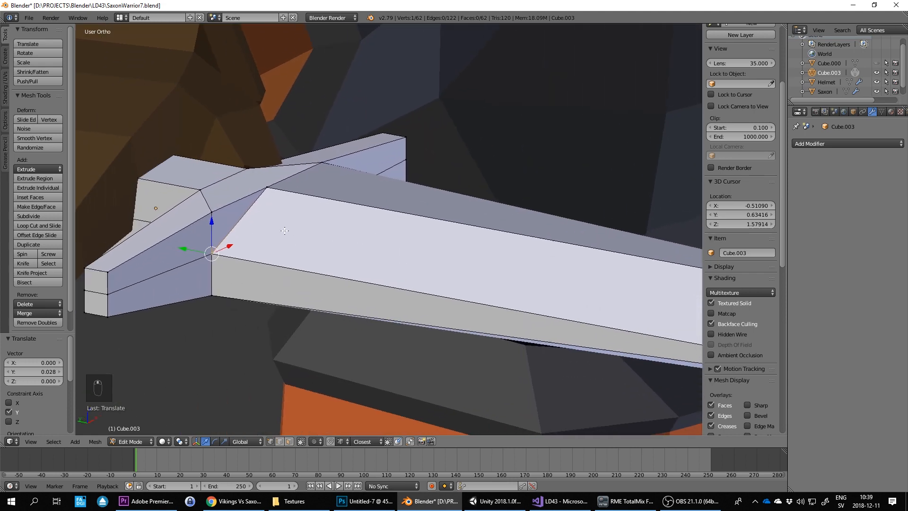
{"action": "left_click_drag", "start_coordinate": [184, 247], "coordinate": [251, 209]}
{"action": "scroll", "coordinate": [316, 258], "scroll_direction": "down", "scroll_amount": 2}
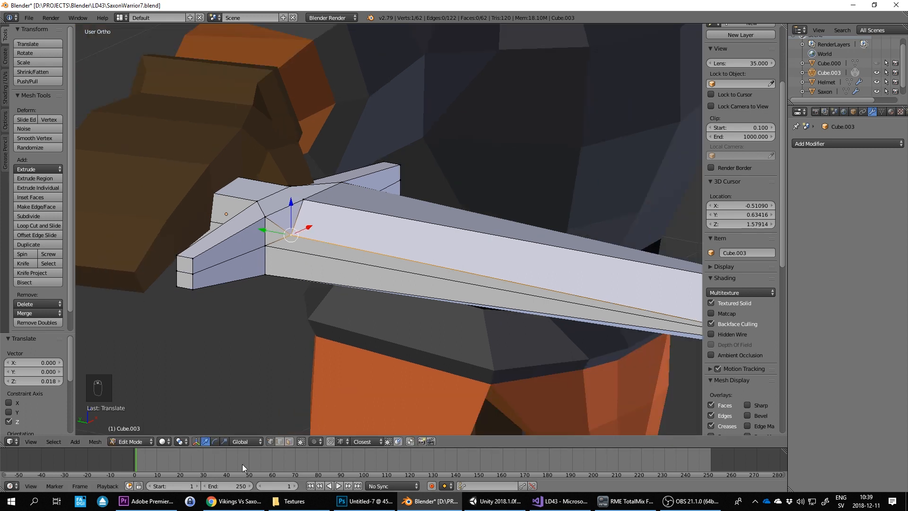
Delete the blade's upper side face and the small triangle beside the crossguard on the cut side
{"action": "key", "text": "a"}
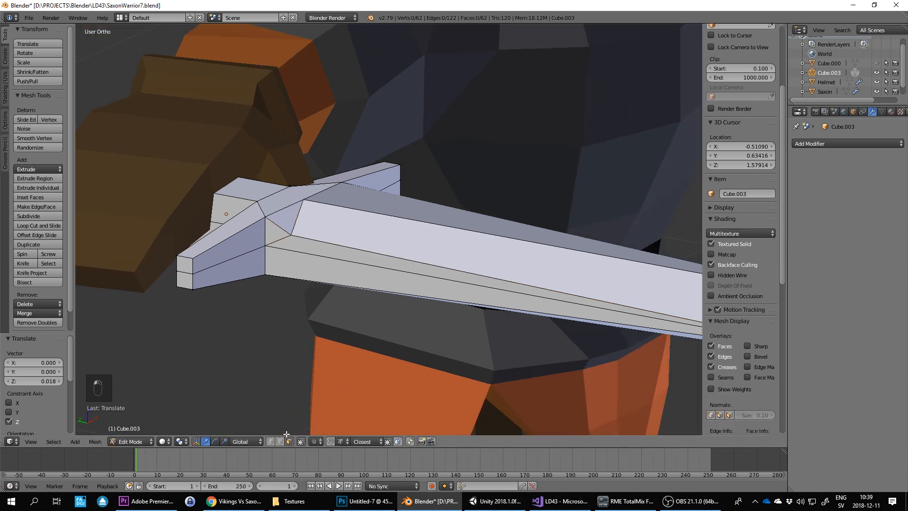
{"action": "right_click", "coordinate": [308, 249]}
{"action": "right_click", "coordinate": [274, 232], "text": "shift"}
{"action": "key", "text": "Delete"}
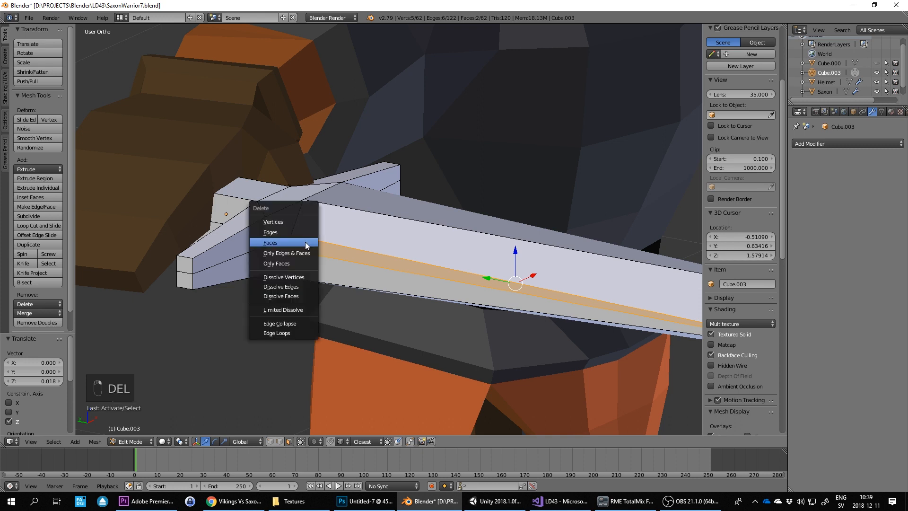
{"action": "left_click", "coordinate": [292, 244]}
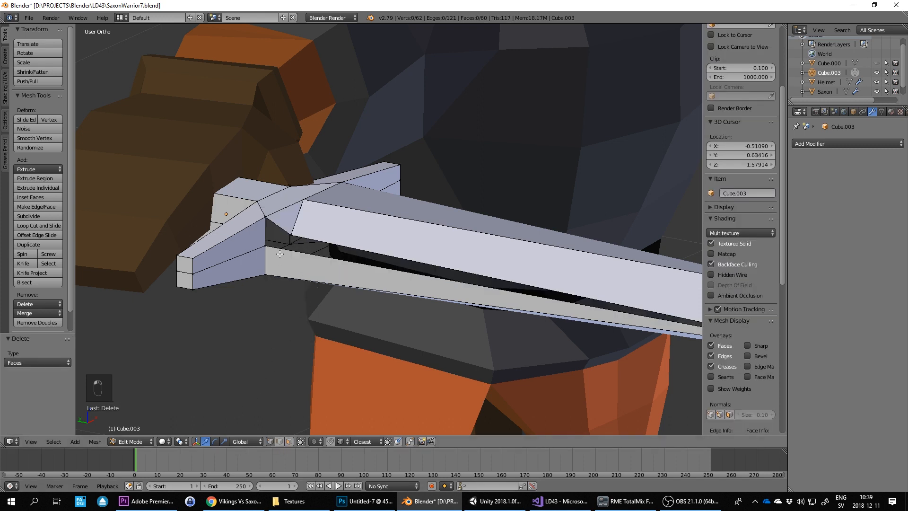
Snap the cut's loose edge vertex onto the crossguard's mid-height corner, about 0.035 along Y and -0.018 along Z
{"action": "right_click", "coordinate": [292, 232]}
{"action": "key", "text": "g"}
{"action": "left_click", "coordinate": [280, 240]}
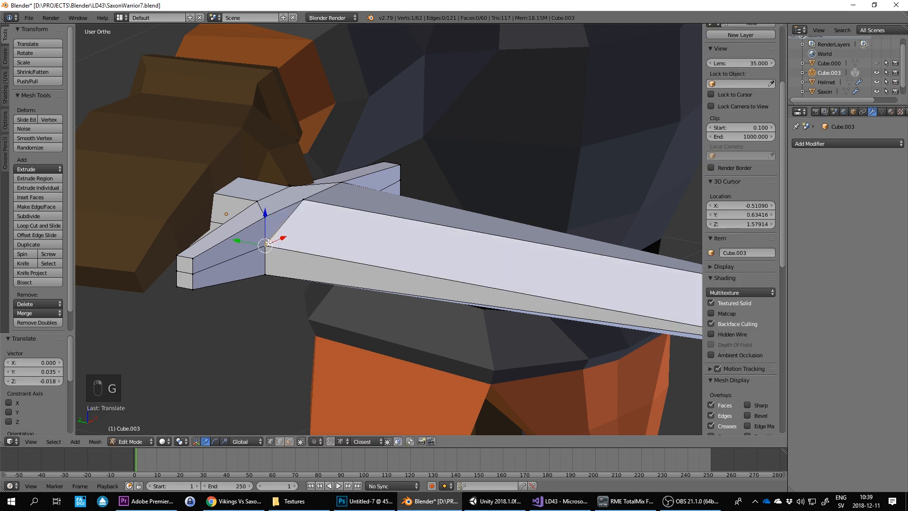
Knife-cut the blade's opposite side from the centre ridge over the upper edge to the crossguard's mid-height corner
{"action": "middle_click_drag", "start_coordinate": [280, 239], "coordinate": [451, 295]}
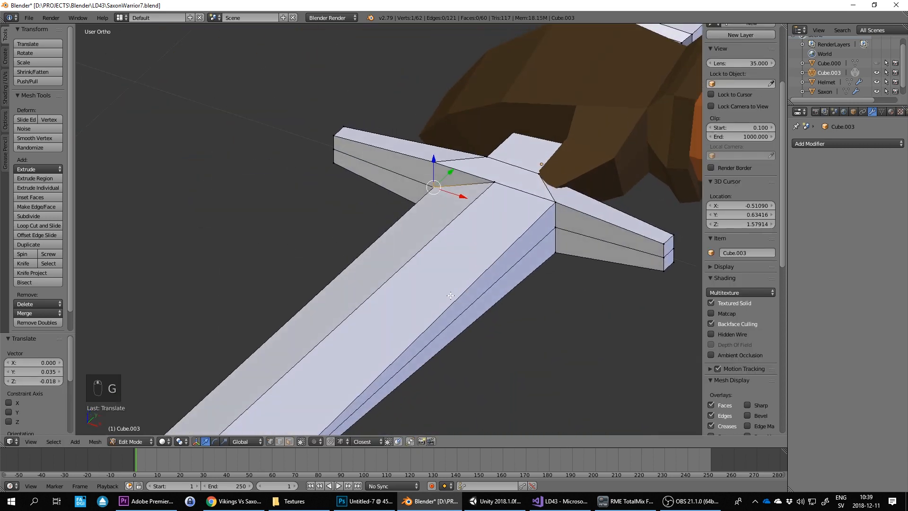
{"action": "left_click", "coordinate": [280, 441]}
{"action": "middle_click_drag", "start_coordinate": [517, 262], "coordinate": [405, 263], "text": "shift"}
{"action": "scroll", "coordinate": [404, 263], "scroll_direction": "up", "scroll_amount": 2}
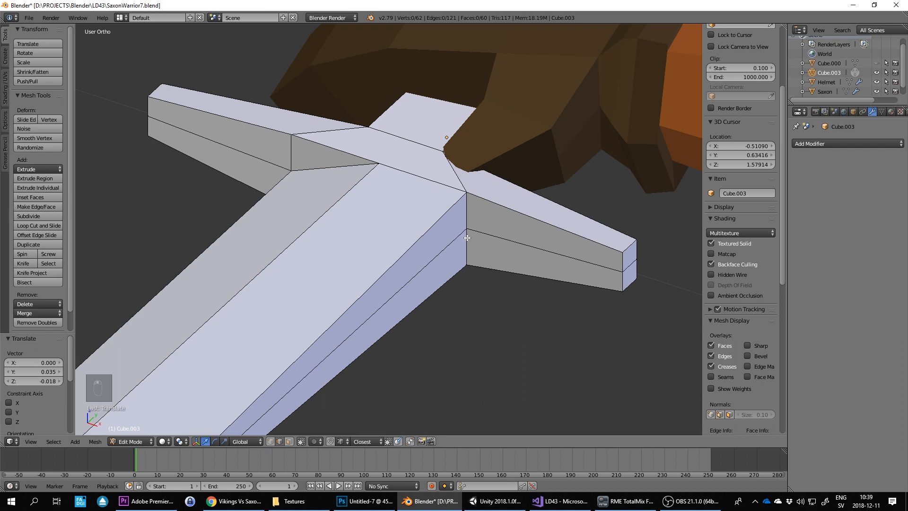
{"action": "key", "text": "k"}
{"action": "left_click", "coordinate": [379, 163]}
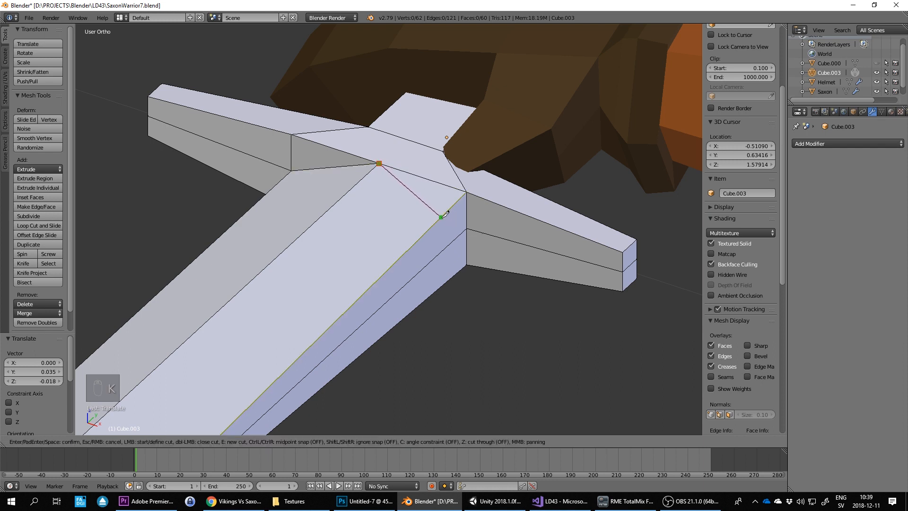
{"action": "left_click", "coordinate": [442, 217]}
{"action": "left_click", "coordinate": [467, 228]}
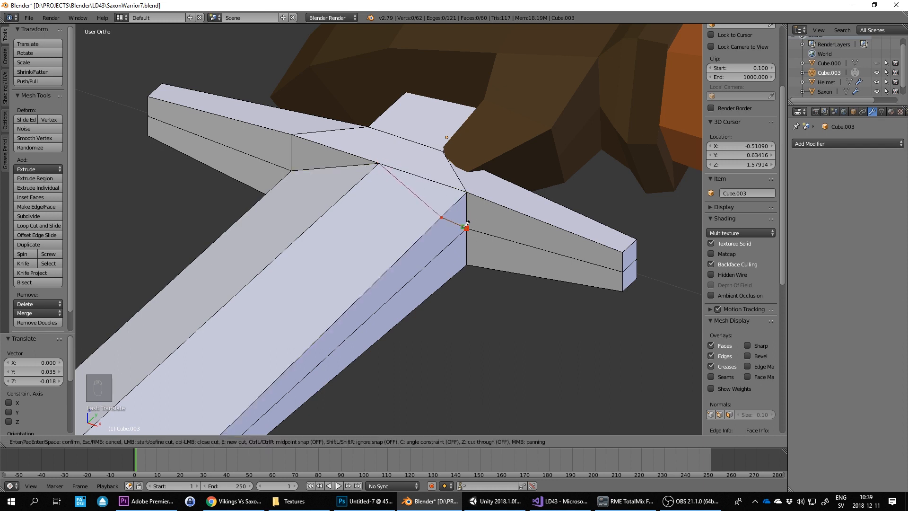
{"action": "key", "text": "Return"}
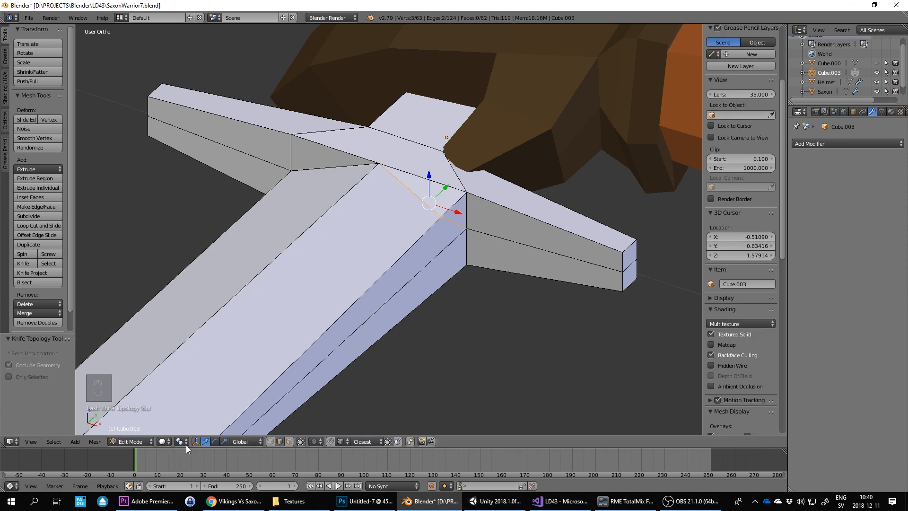
Delete the upper side face and the small triangle beside the crossguard on the blade's opposite side
{"action": "left_click", "coordinate": [272, 441]}
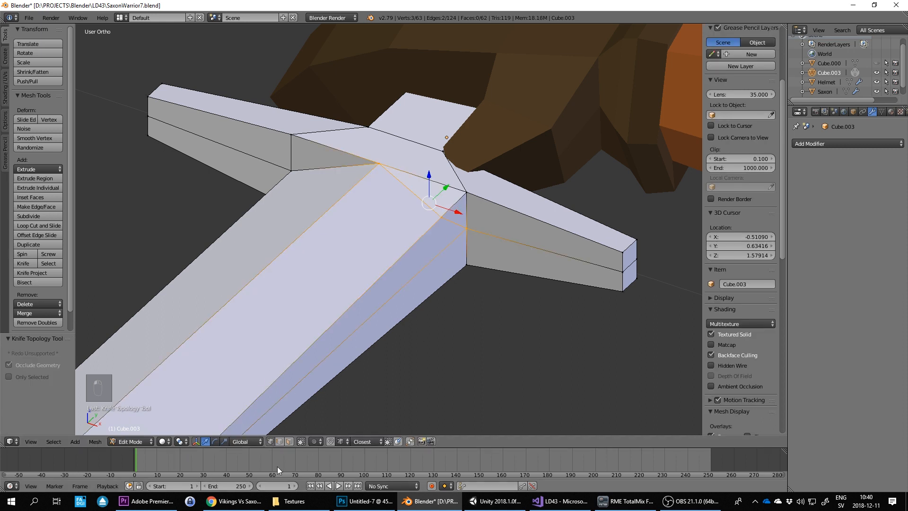
{"action": "key", "text": "a"}
{"action": "right_click", "coordinate": [448, 226]}
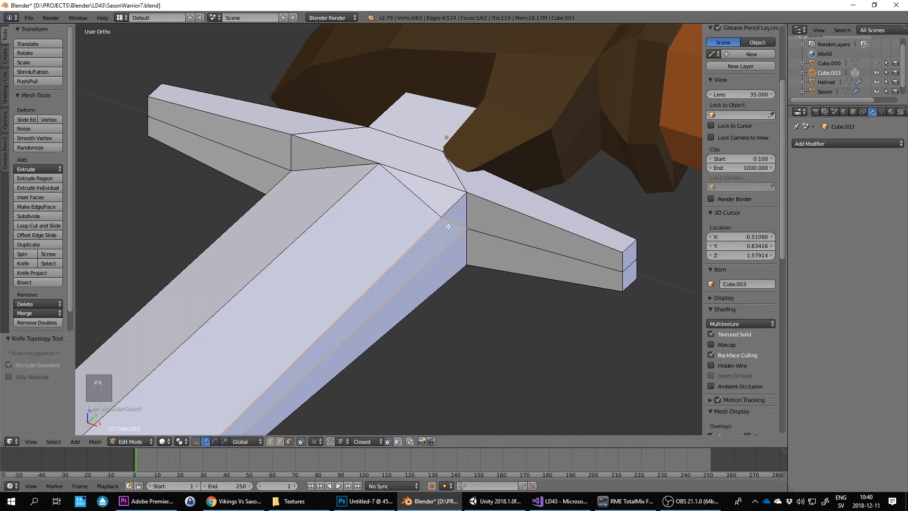
{"action": "scroll", "coordinate": [457, 241], "scroll_direction": "down", "scroll_amount": 2}
{"action": "mouse_move", "coordinate": [441, 243]}
{"action": "middle_mouse_down"}
{"action": "mouse_move", "coordinate": [431, 242]}
{"action": "mouse_move", "coordinate": [438, 233]}
{"action": "middle_mouse_up"}
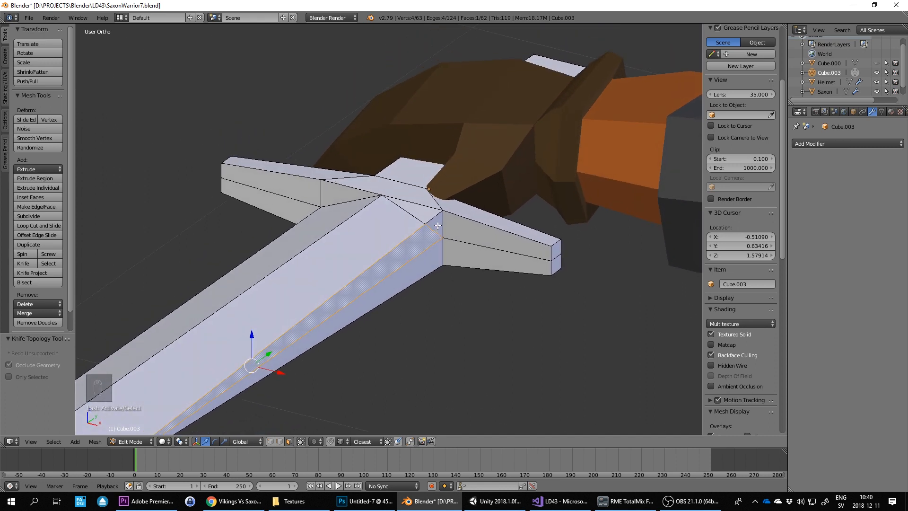
{"action": "right_click", "coordinate": [436, 224], "text": "shift"}
{"action": "key", "text": "Delete"}
{"action": "left_click", "coordinate": [442, 221]}
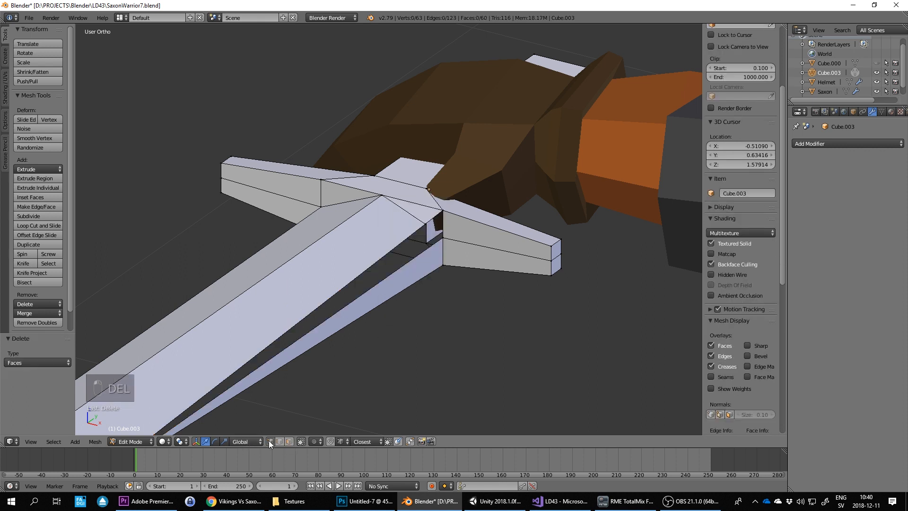
Snap the loose edge vertex on the blade's opposite side onto the crossguard's mid-height corner, about 0.039 along Y and -0.033 along Z
{"action": "right_click", "coordinate": [431, 217]}
{"action": "key", "text": "g"}
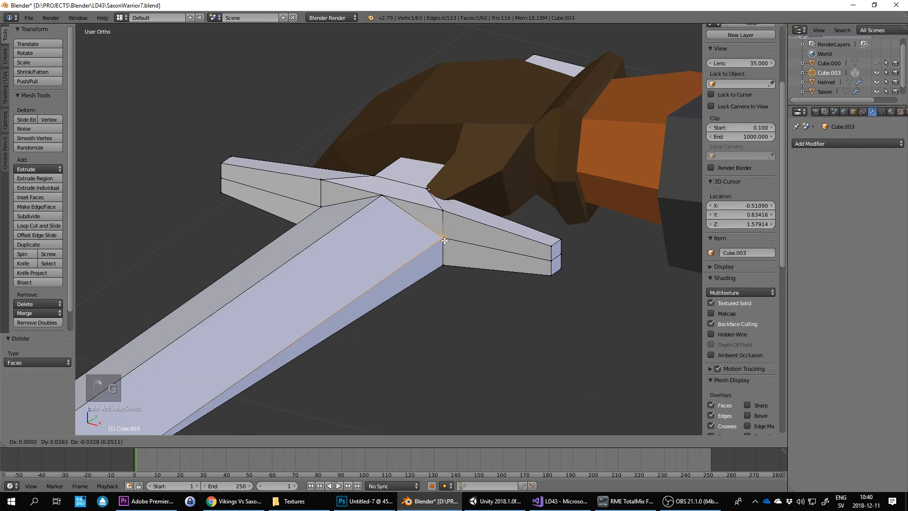
{"action": "left_click", "coordinate": [444, 240]}
{"action": "middle_click_drag", "start_coordinate": [444, 240], "coordinate": [344, 229]}
Knife-cut the blade's underside beside the crossguard, from the lower edge to the end of the centre ridge
{"action": "right_click", "coordinate": [430, 263]}
{"action": "middle_click_drag", "start_coordinate": [430, 263], "coordinate": [441, 280]}
{"action": "scroll", "coordinate": [456, 232], "scroll_direction": "up", "scroll_amount": 1}
{"action": "key", "text": "j"}
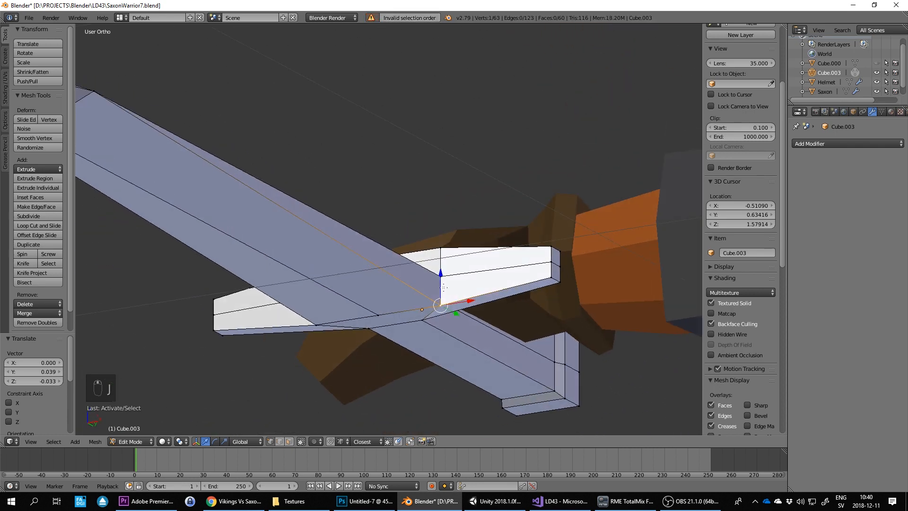
{"action": "key", "text": "k"}
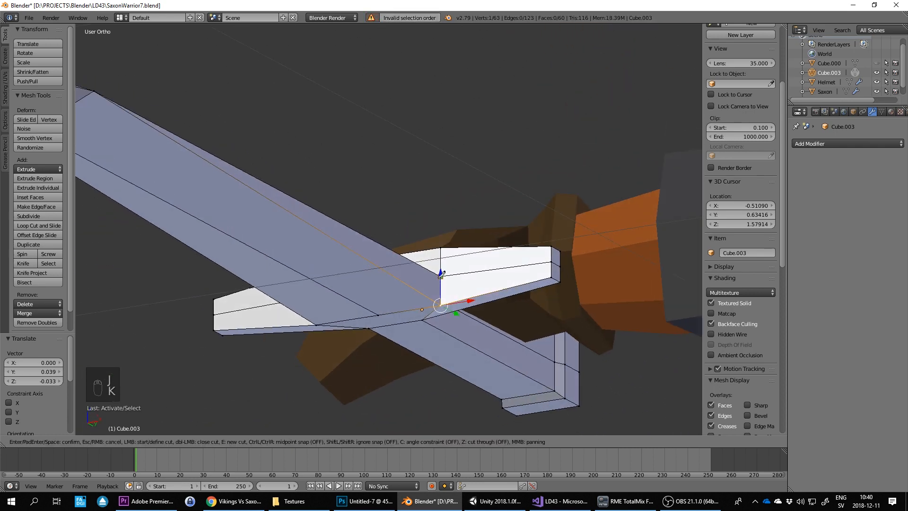
{"action": "left_click", "coordinate": [428, 297]}
{"action": "left_click", "coordinate": [378, 314]}
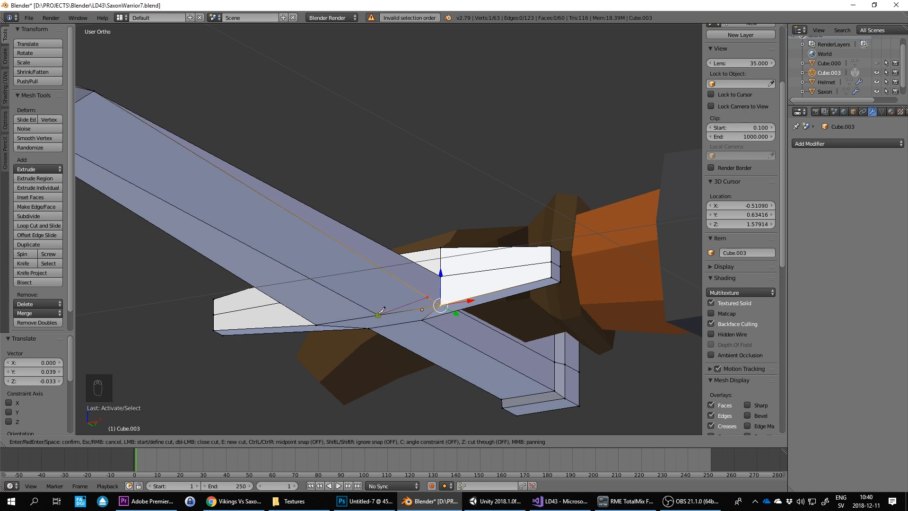
{"action": "key", "text": "Return"}
Knife-cut the other half of the blade's underside from its lower edge to the centre ridge's end at the crossguard
{"action": "middle_click_drag", "start_coordinate": [378, 314], "coordinate": [449, 284]}
{"action": "key", "text": "k"}
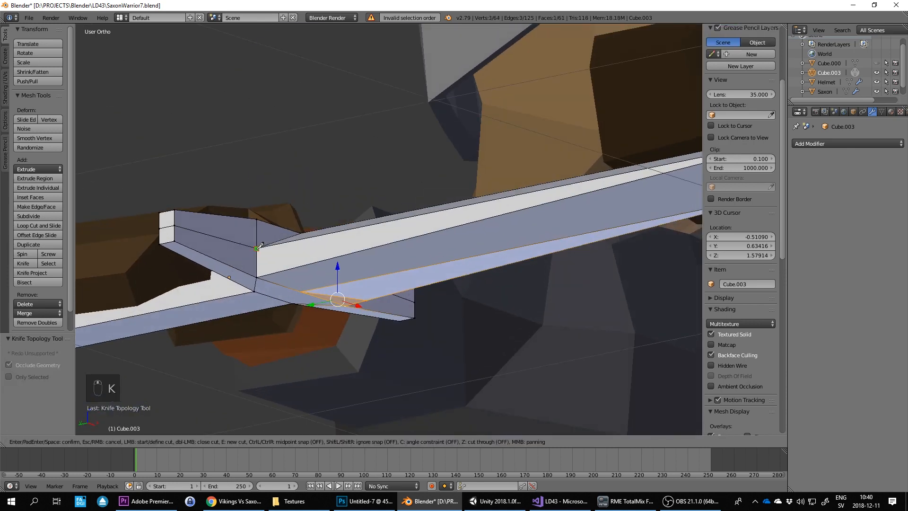
{"action": "left_click", "coordinate": [277, 269]}
{"action": "left_click", "coordinate": [303, 287]}
{"action": "key", "text": "Return"}
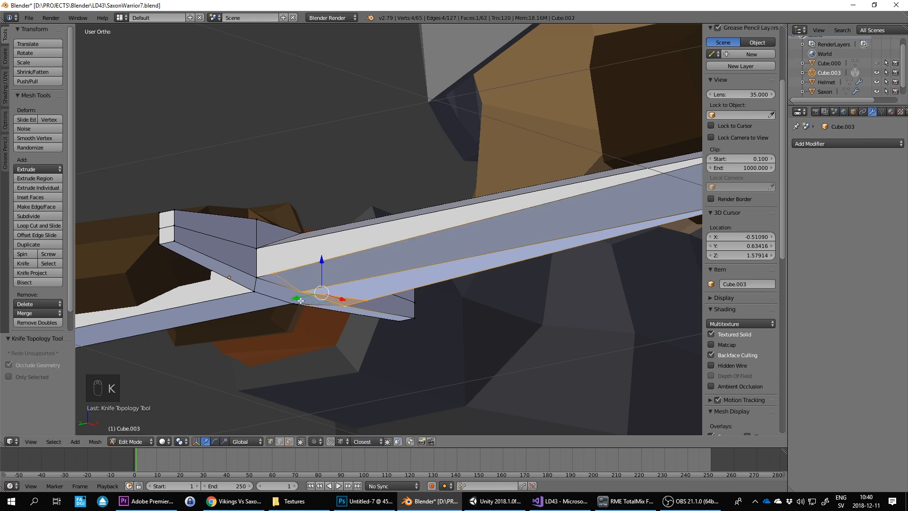
Select the whole sword mesh and remove its double vertices
{"action": "middle_click_drag", "start_coordinate": [301, 301], "coordinate": [254, 301]}
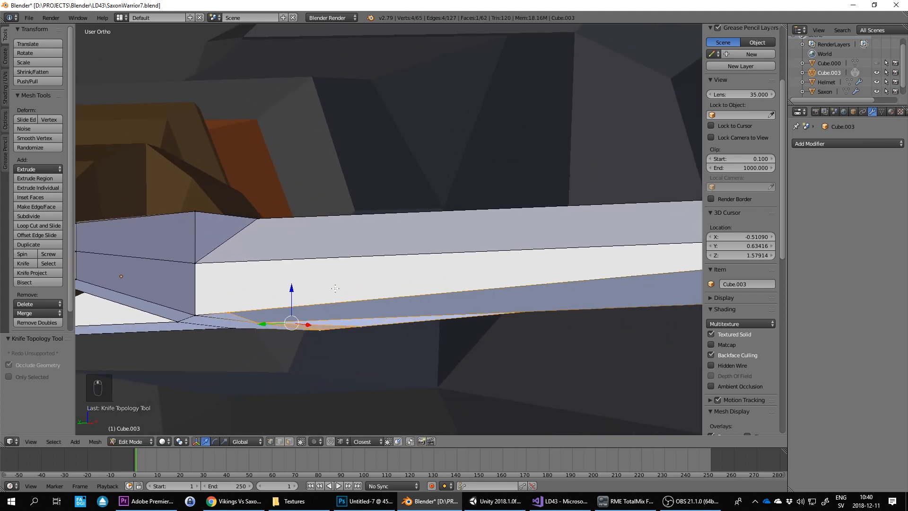
{"action": "key", "text": "a"}
{"action": "key", "text": "a"}
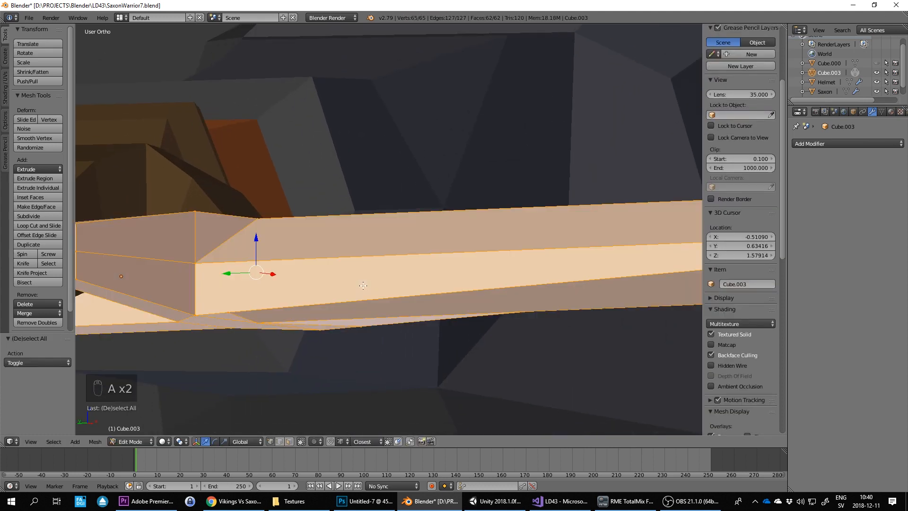
{"action": "key", "text": "space"}
{"action": "key", "text": "Return"}
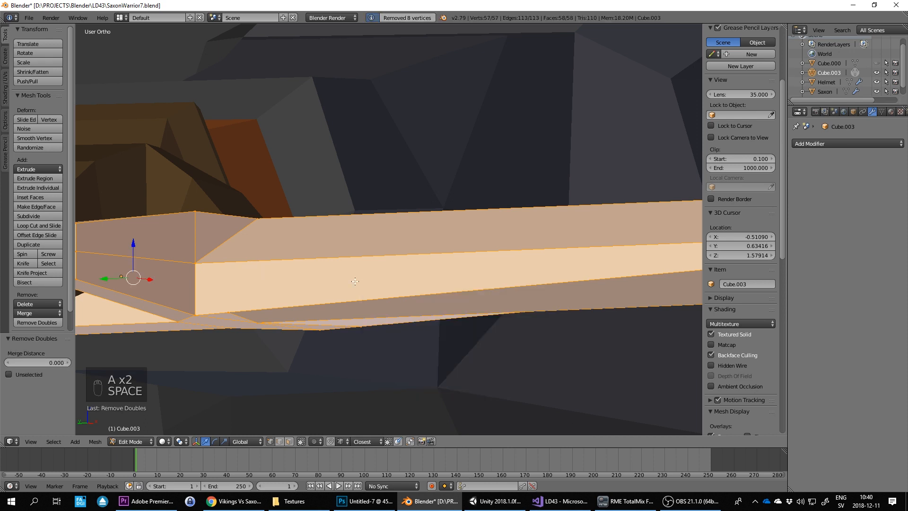
Knife-cut the blade's side face from the underside cut's end on the lower edge up to the crossguard's mid-height corner
{"action": "right_click", "coordinate": [231, 305]}
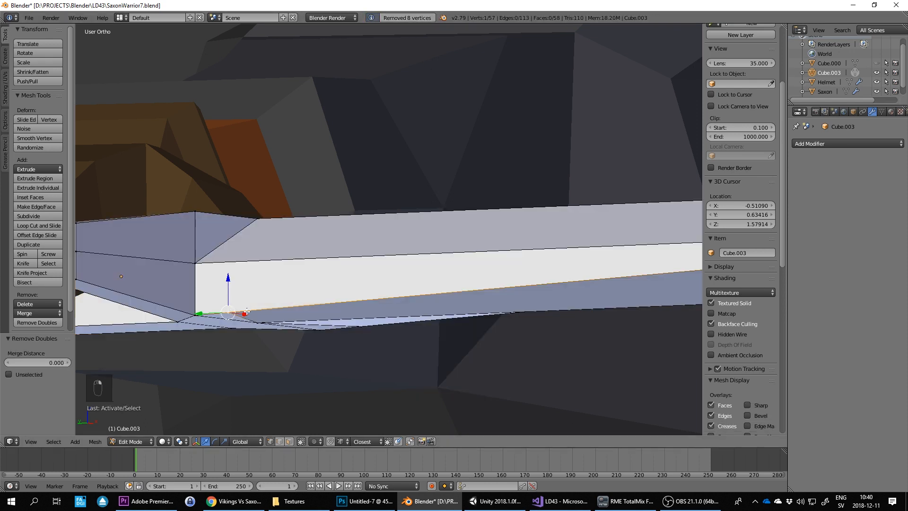
{"action": "key", "text": "k"}
{"action": "left_click", "coordinate": [228, 311]}
{"action": "left_click", "coordinate": [195, 264]}
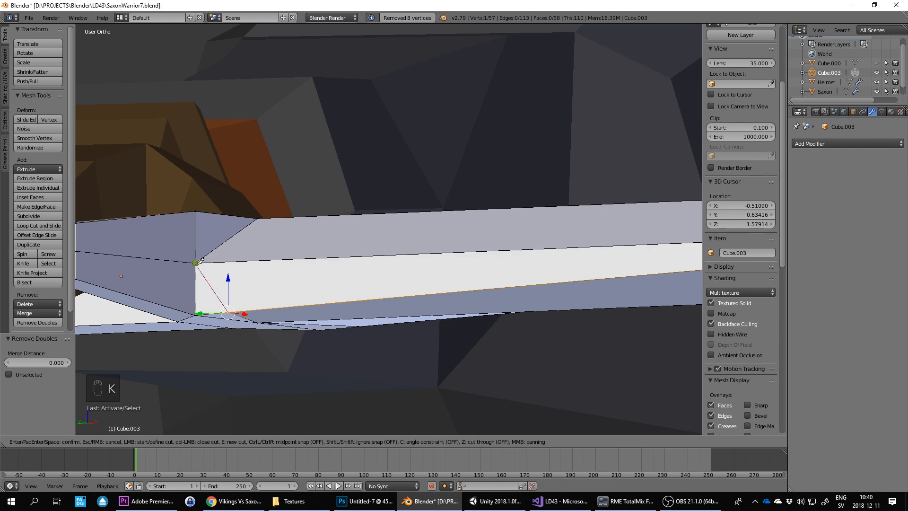
{"action": "key", "text": "Return"}
Make the matching knife cut on the blade's other side, from the lower edge up to the crossguard's mid-height corner
{"action": "middle_click_drag", "start_coordinate": [322, 278], "coordinate": [212, 268]}
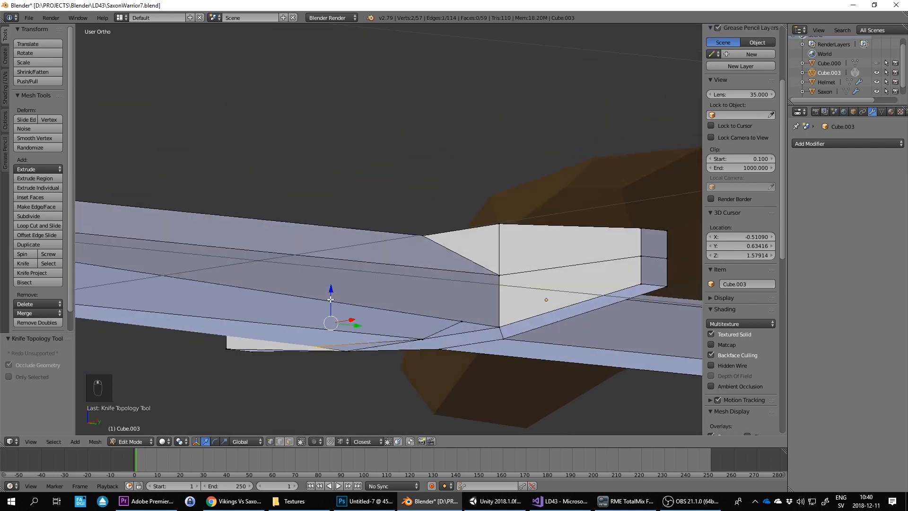
{"action": "key", "text": "k"}
{"action": "left_click", "coordinate": [470, 320]}
{"action": "left_click", "coordinate": [500, 274]}
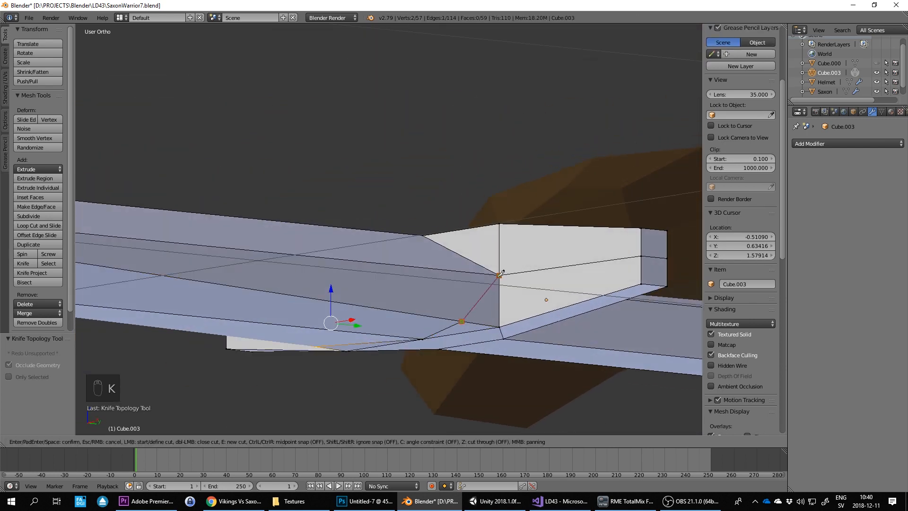
{"action": "key", "text": "Return"}
Delete the lower side face and the small triangle beside the crossguard on the blade side just cut
{"action": "middle_click_drag", "start_coordinate": [499, 274], "coordinate": [483, 354]}
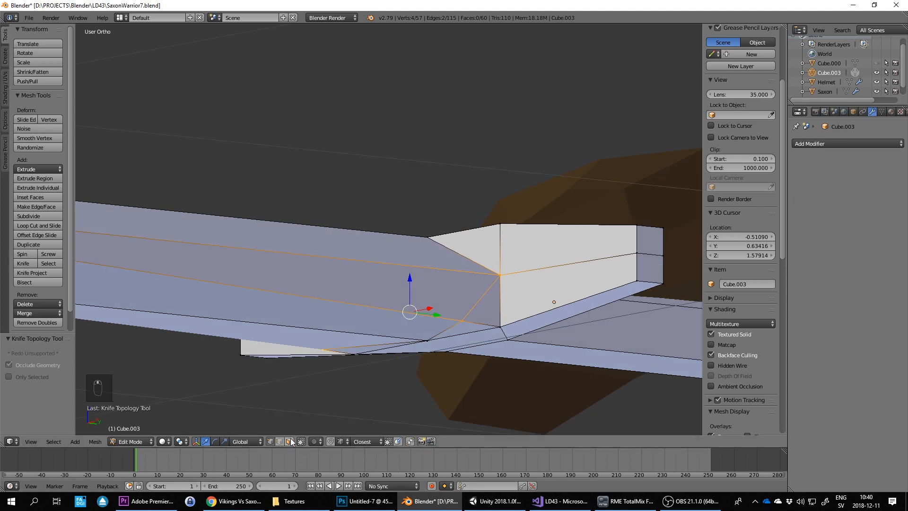
{"action": "key", "text": "a"}
{"action": "right_click", "coordinate": [456, 301]}
{"action": "right_click", "coordinate": [450, 297], "text": "shift"}
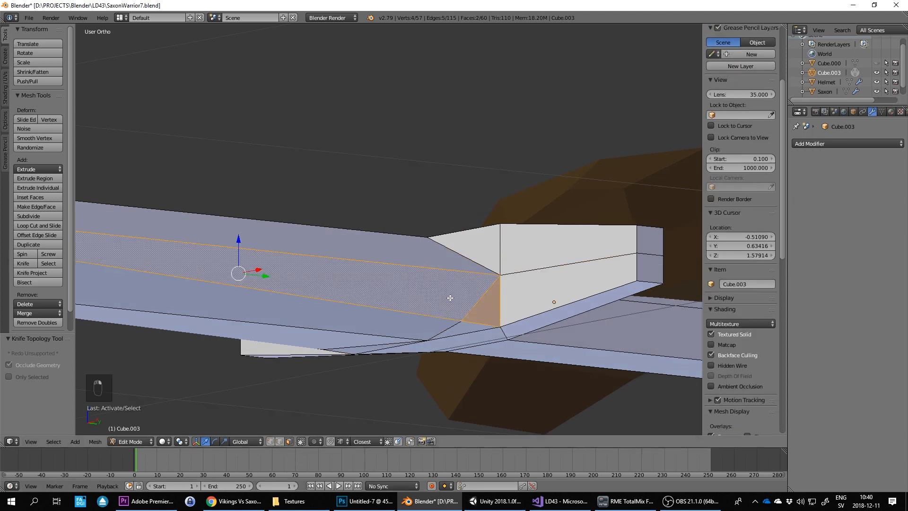
{"action": "middle_click_drag", "start_coordinate": [450, 297], "coordinate": [463, 272]}
{"action": "key", "text": "Delete"}
{"action": "left_click", "coordinate": [416, 278]}
{"action": "right_click", "coordinate": [242, 263]}
{"action": "right_click", "coordinate": [282, 261], "text": "shift"}
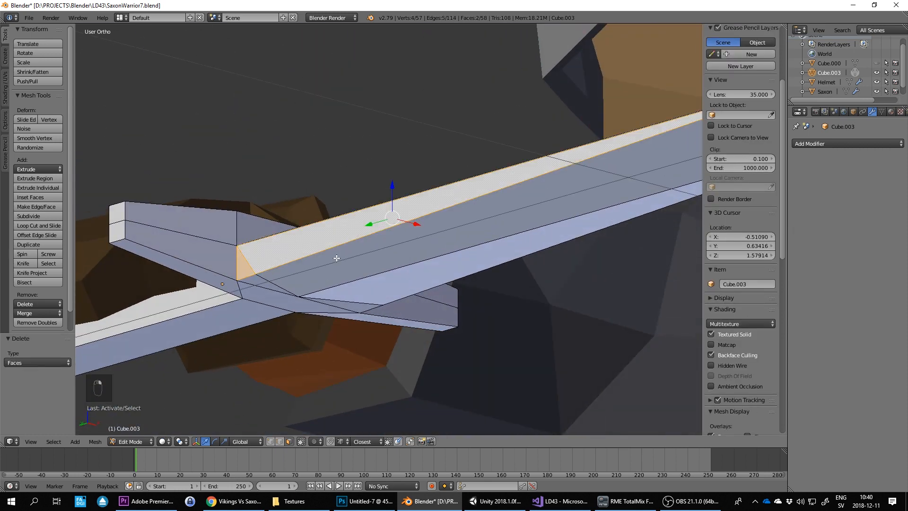
{"action": "middle_click_drag", "start_coordinate": [336, 258], "coordinate": [359, 240]}
{"action": "right_click", "coordinate": [283, 251]}
Snap the loose lower edge vertex onto the crossguard's mid-height corner, about 0.032 along Y and 0.033 along Z
{"action": "middle_click_drag", "start_coordinate": [304, 248], "coordinate": [451, 275]}
{"action": "middle_click_drag", "start_coordinate": [448, 275], "coordinate": [441, 290]}
{"action": "right_click", "coordinate": [441, 292]}
{"action": "key", "text": "g"}
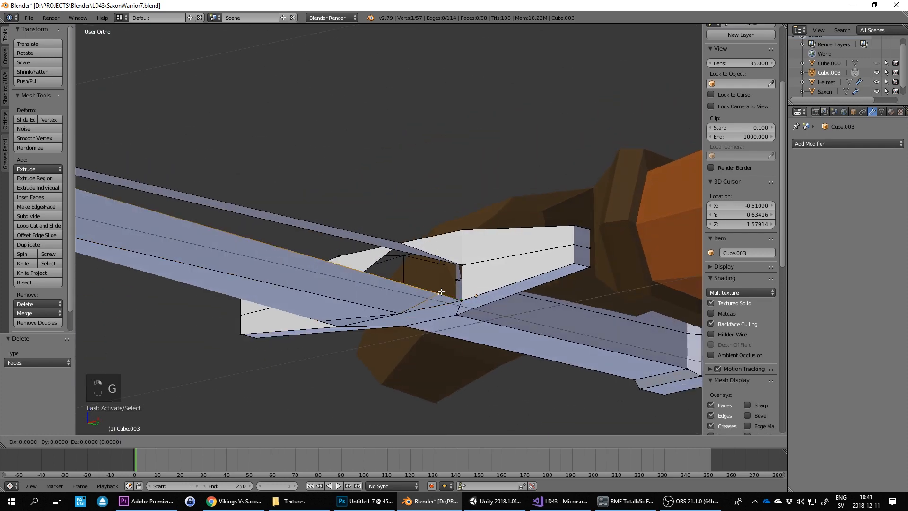
{"action": "left_click", "coordinate": [462, 265]}
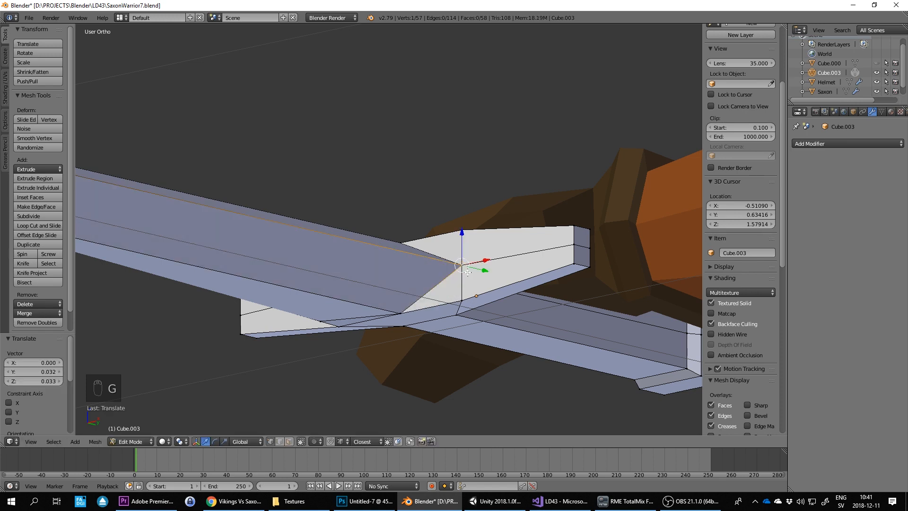
On the blade's other side, delete the small side triangle and the adjoining underside triangle beside the crossguard
{"action": "mouse_move", "coordinate": [467, 272]}
{"action": "middle_mouse_down"}
{"action": "mouse_move", "coordinate": [449, 283]}
{"action": "mouse_move", "coordinate": [463, 262]}
{"action": "middle_mouse_up"}
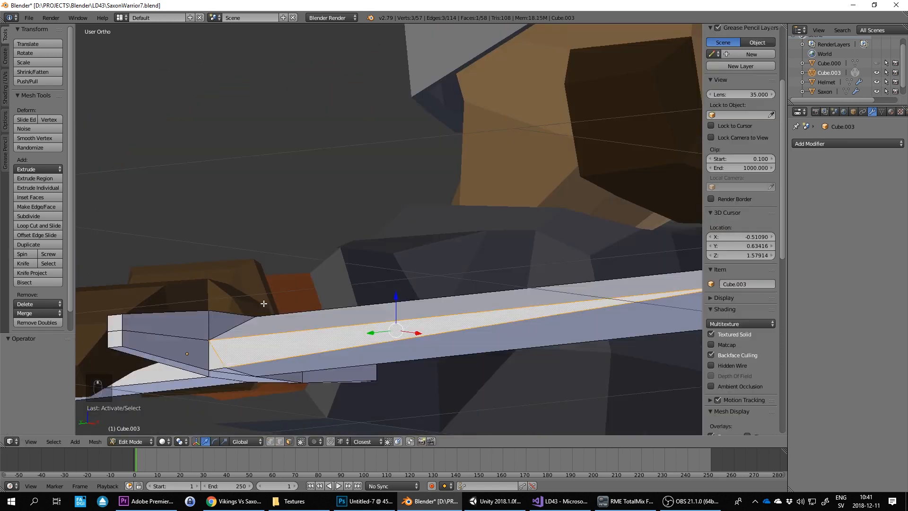
{"action": "middle_click_drag", "start_coordinate": [261, 302], "coordinate": [262, 291]}
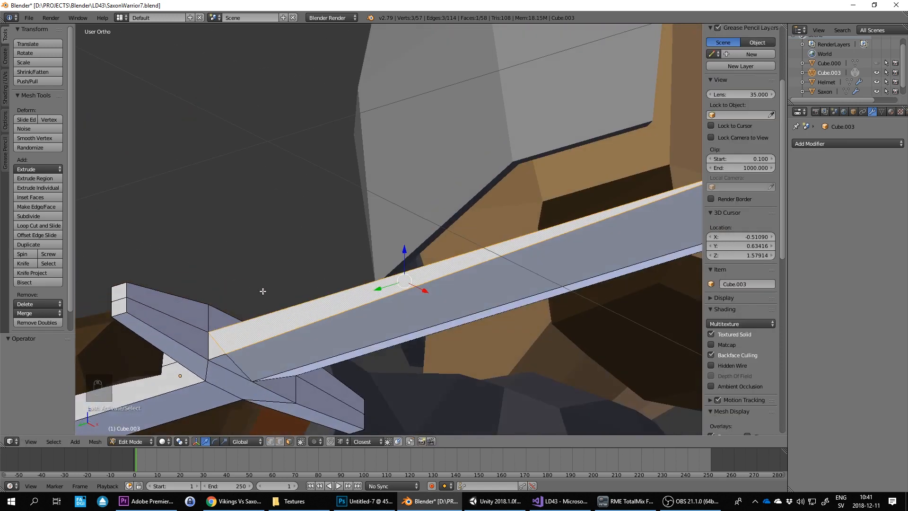
{"action": "right_click", "coordinate": [214, 349]}
{"action": "right_click", "coordinate": [226, 362], "text": "shift"}
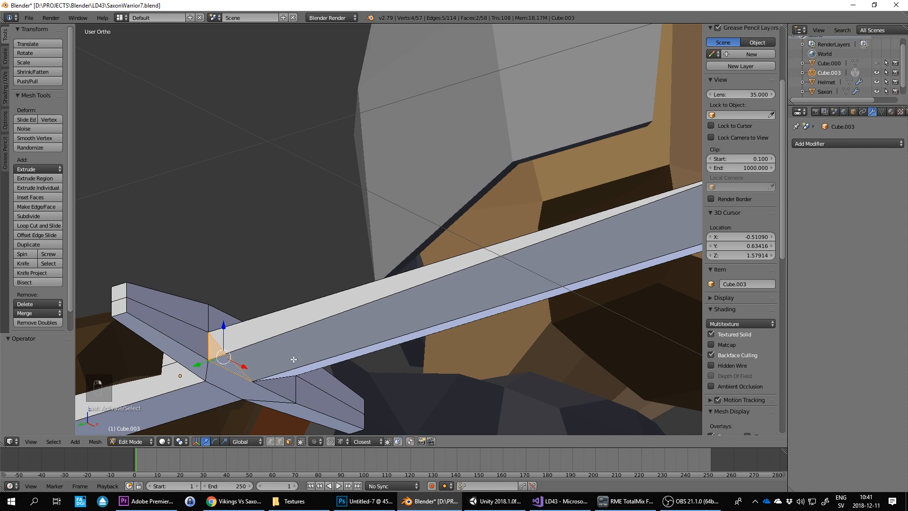
{"action": "middle_click_drag", "start_coordinate": [294, 359], "coordinate": [296, 315]}
{"action": "scroll", "coordinate": [296, 315], "scroll_direction": "up", "scroll_amount": 2}
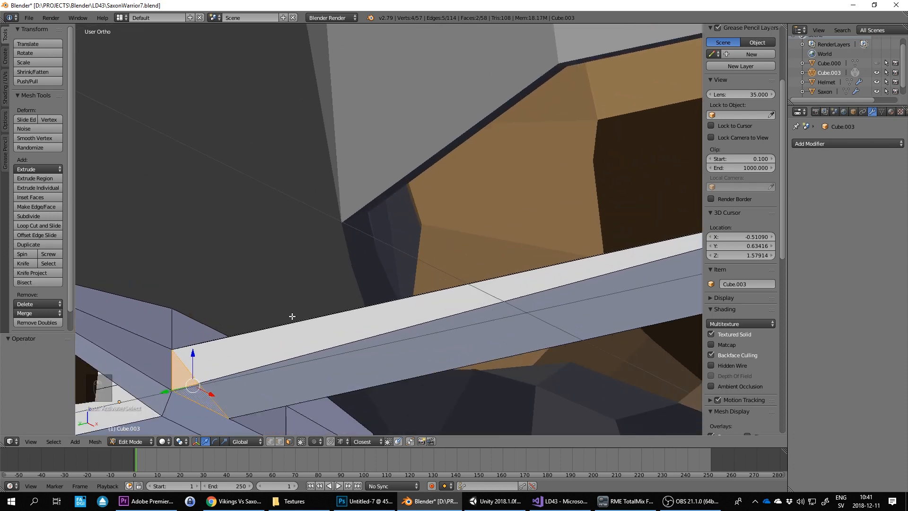
{"action": "key", "text": "Delete"}
{"action": "left_click", "coordinate": [251, 342]}
{"action": "middle_click_drag", "start_coordinate": [251, 342], "coordinate": [253, 443]}
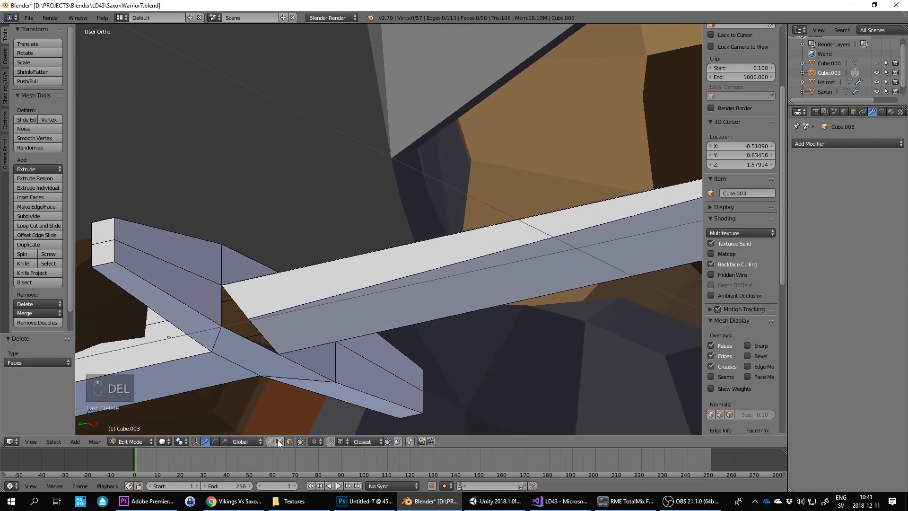
Snap the remaining loose lower edge vertex onto the crossguard's mid-height corner, about 0.025 along Y and 0.033 along Z
{"action": "key", "text": "g"}
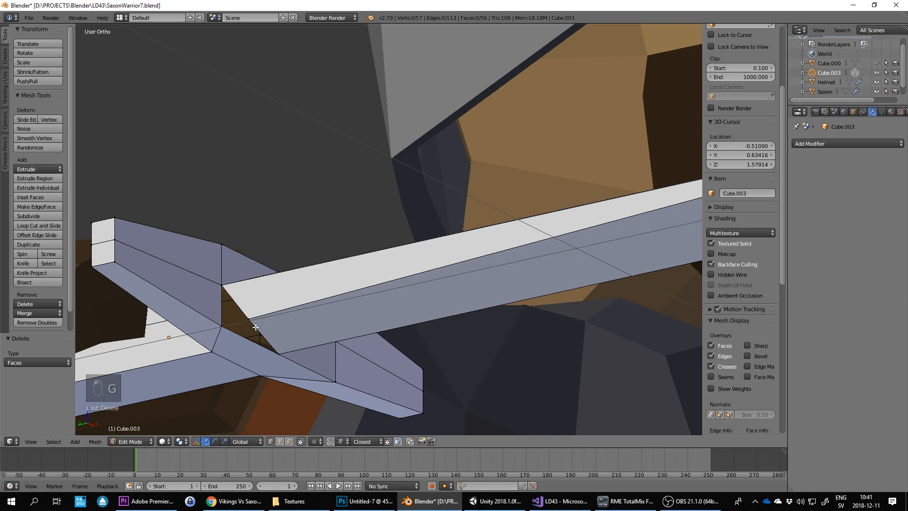
{"action": "key", "text": "g"}
{"action": "middle_click_drag", "start_coordinate": [343, 301], "coordinate": [329, 314]}
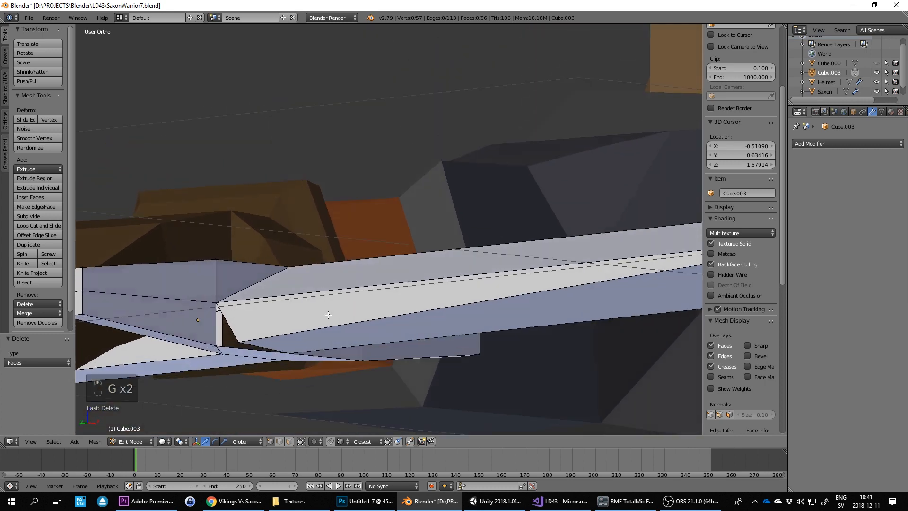
{"action": "middle_click_drag", "start_coordinate": [264, 324], "coordinate": [272, 305]}
{"action": "right_click", "coordinate": [272, 304]}
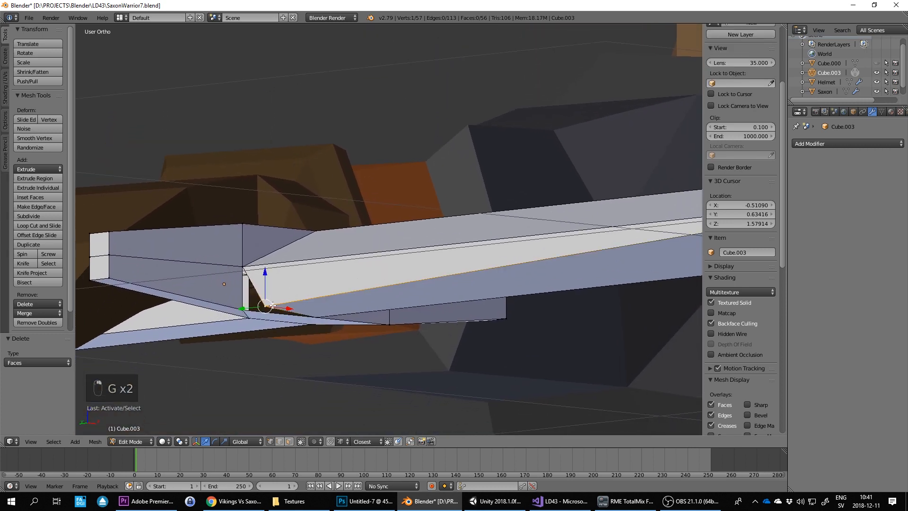
{"action": "key", "text": "g"}
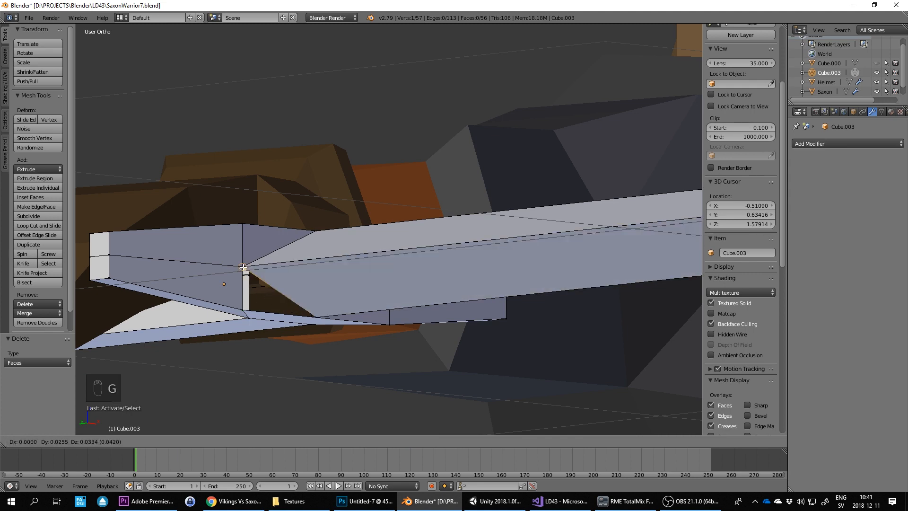
{"action": "left_click", "coordinate": [285, 288]}
Remove double vertices across the entire sword mesh to merge the snapped corners
{"action": "middle_click_drag", "start_coordinate": [285, 288], "coordinate": [341, 223]}
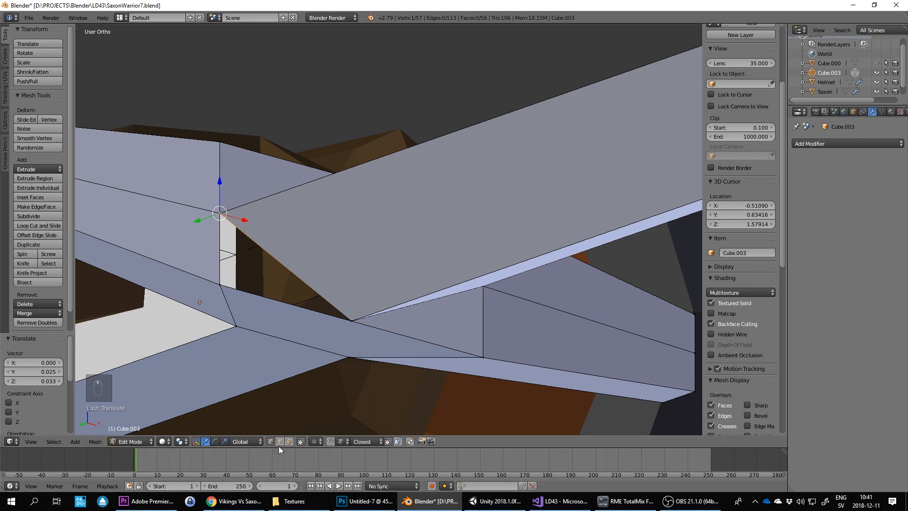
{"action": "key", "text": "a"}
{"action": "key", "text": "a"}
{"action": "key", "text": "a"}
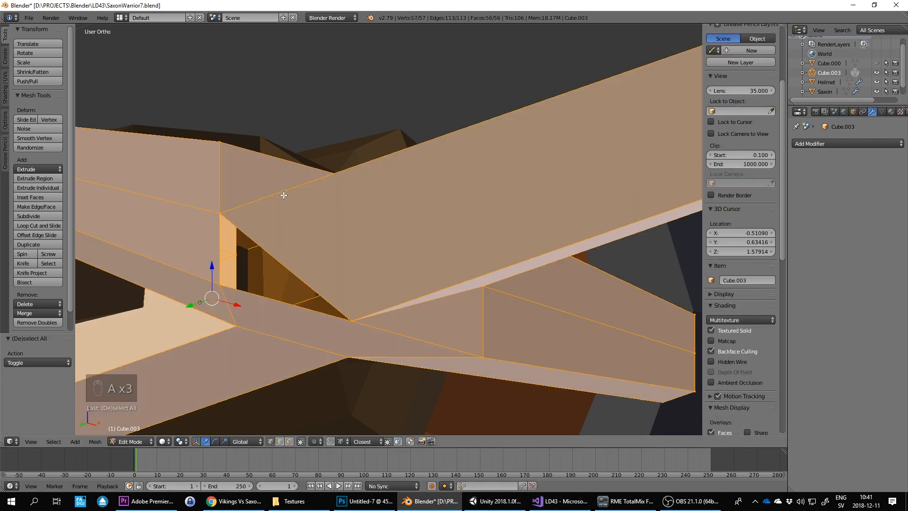
{"action": "key", "text": "space"}
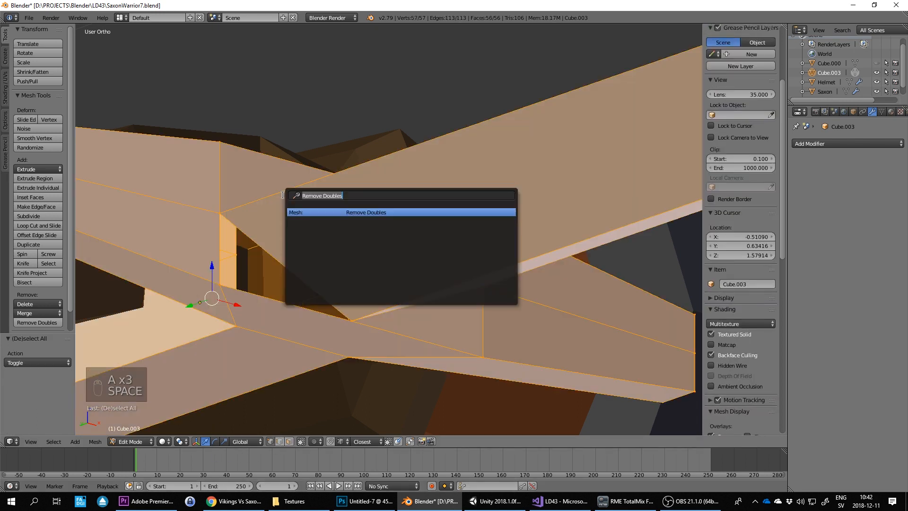
{"action": "key", "text": "Return"}
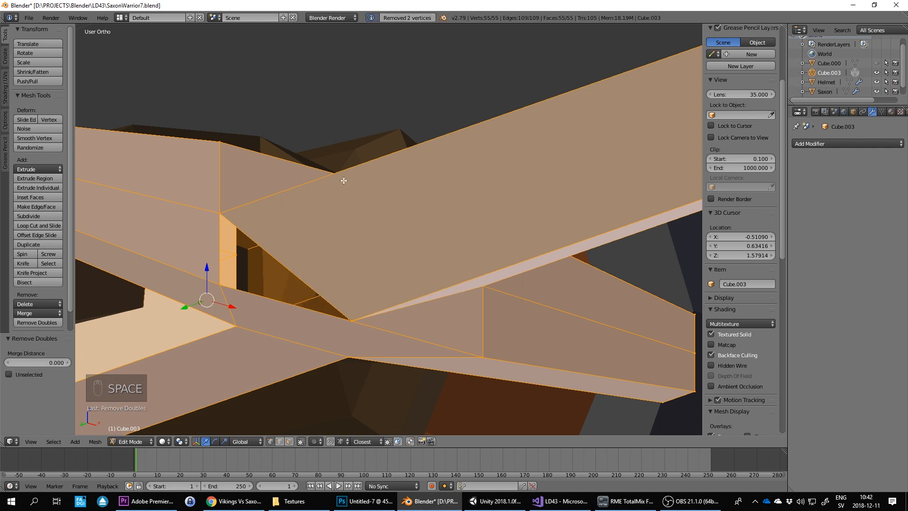
Fill the open gap between the blade's underside and the crossguard with a face and leave mesh editing
{"action": "key", "text": "a"}
{"action": "right_click", "coordinate": [284, 302]}
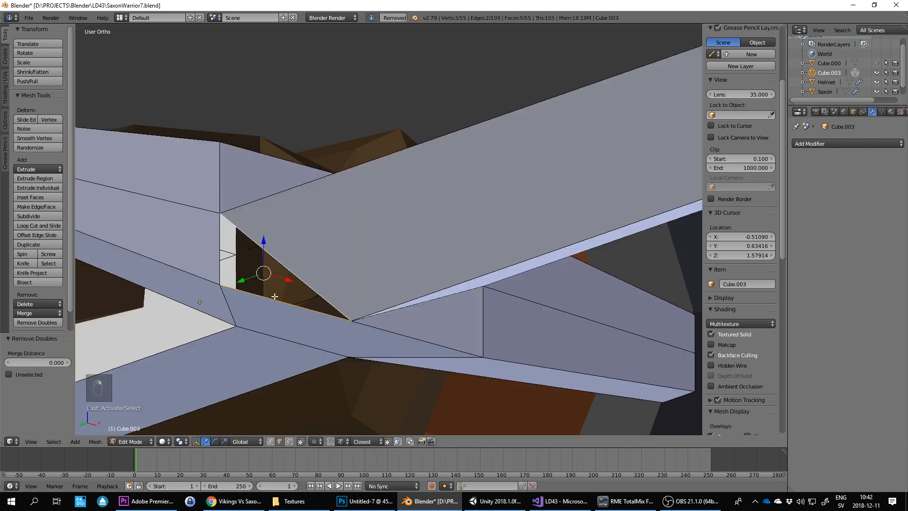
{"action": "right_click", "coordinate": [281, 258], "text": "shift"}
{"action": "middle_click_drag", "start_coordinate": [281, 257], "coordinate": [409, 236]}
{"action": "key", "text": "g"}
{"action": "left_click", "coordinate": [284, 279]}
{"action": "key", "text": "f"}
{"action": "key", "text": "Tab"}
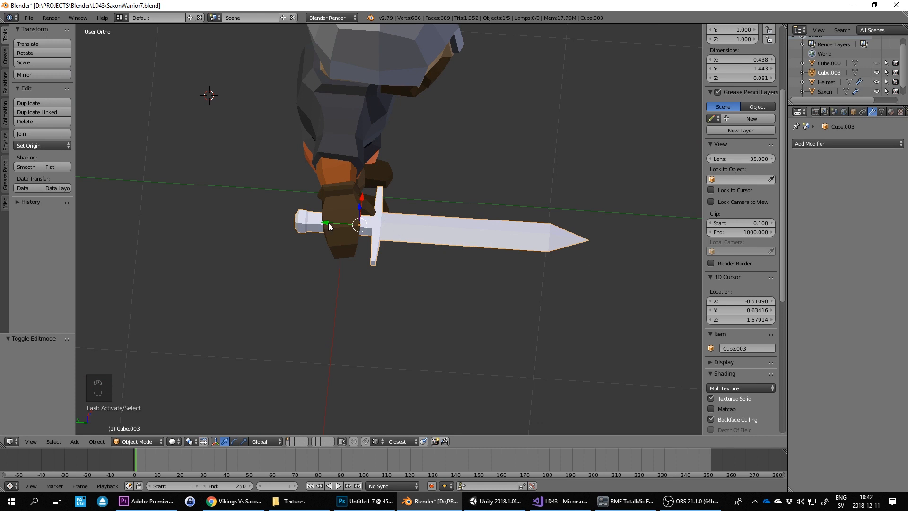
Move the whole sword about -0.055 along the Y axis to fit its grip in the warrior's hand
{"action": "key", "text": "g"}
{"action": "key", "text": "y"}
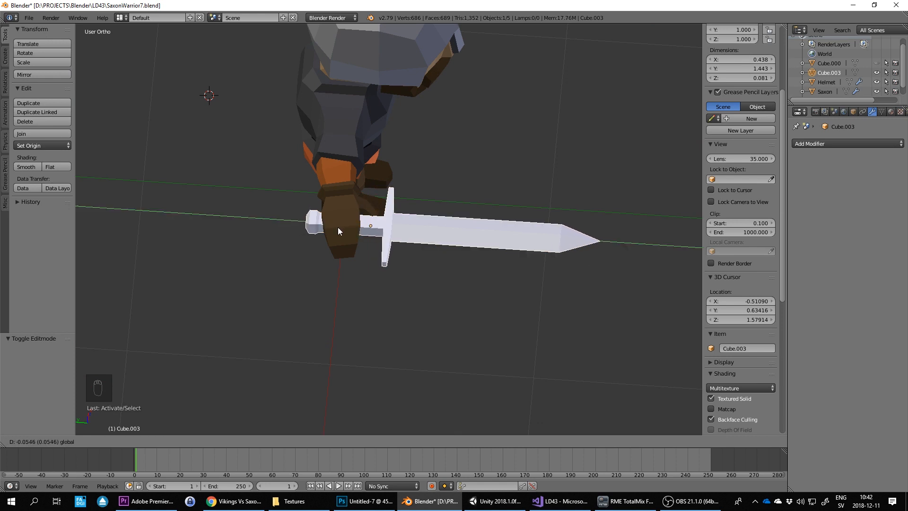
{"action": "left_click", "coordinate": [338, 227]}
{"action": "scroll", "coordinate": [360, 227], "scroll_direction": "up", "scroll_amount": 4}
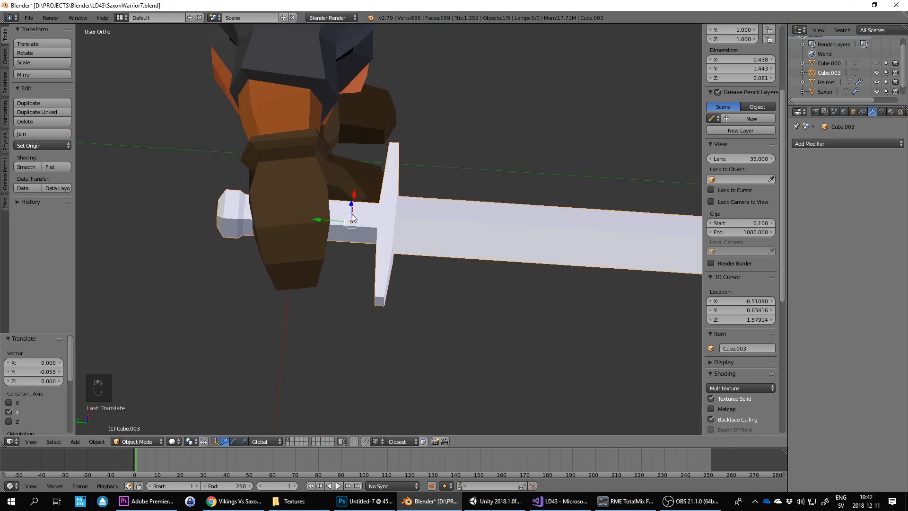
Nudge the whole sword along the Y axis by about 0.016 and another 0.010 to refine its fit in the hand
{"action": "key", "text": "g"}
{"action": "key", "text": "y"}
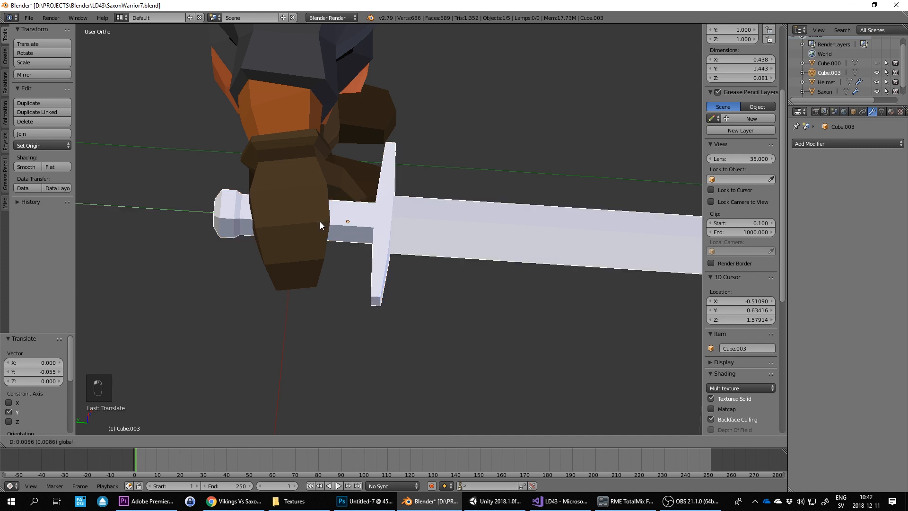
{"action": "left_click", "coordinate": [317, 222]}
{"action": "scroll", "coordinate": [349, 213], "scroll_direction": "down", "scroll_amount": 1}
{"action": "middle_click_drag", "start_coordinate": [348, 213], "coordinate": [442, 278]}
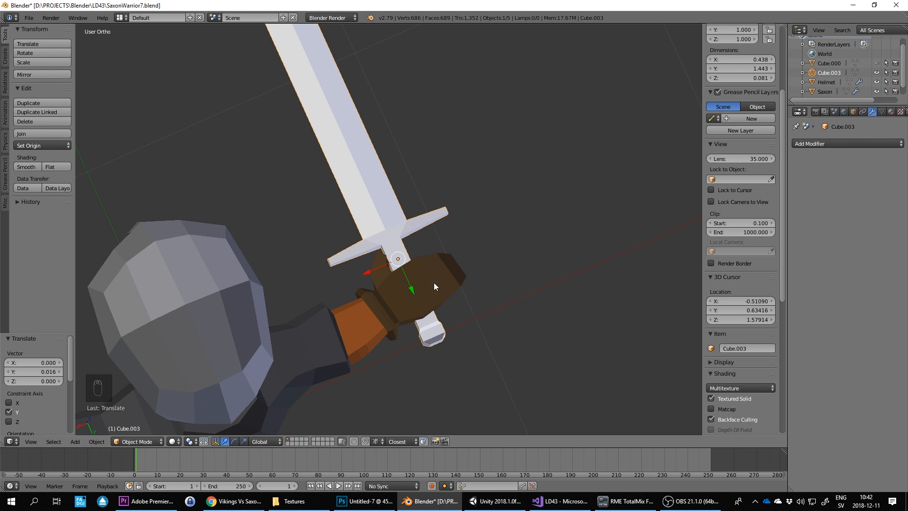
{"action": "middle_click_drag", "start_coordinate": [434, 286], "coordinate": [386, 285]}
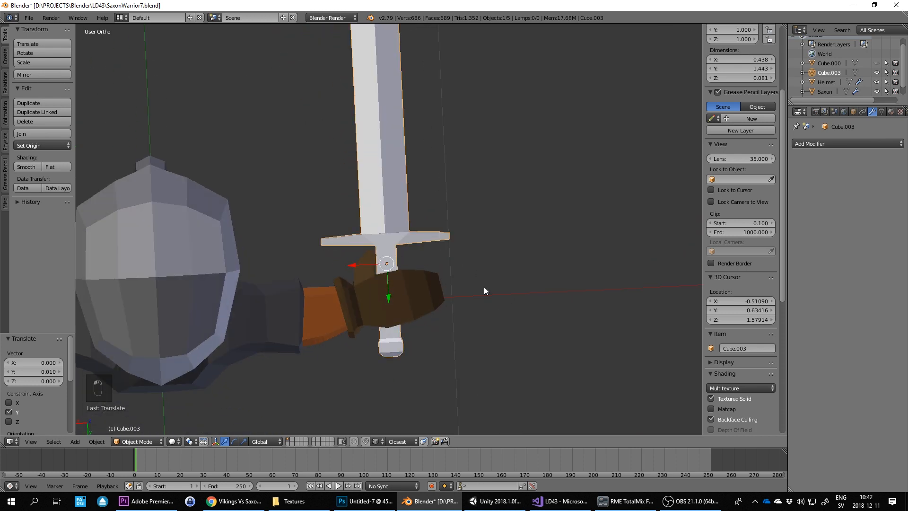
{"action": "middle_click_drag", "start_coordinate": [484, 287], "coordinate": [343, 248]}
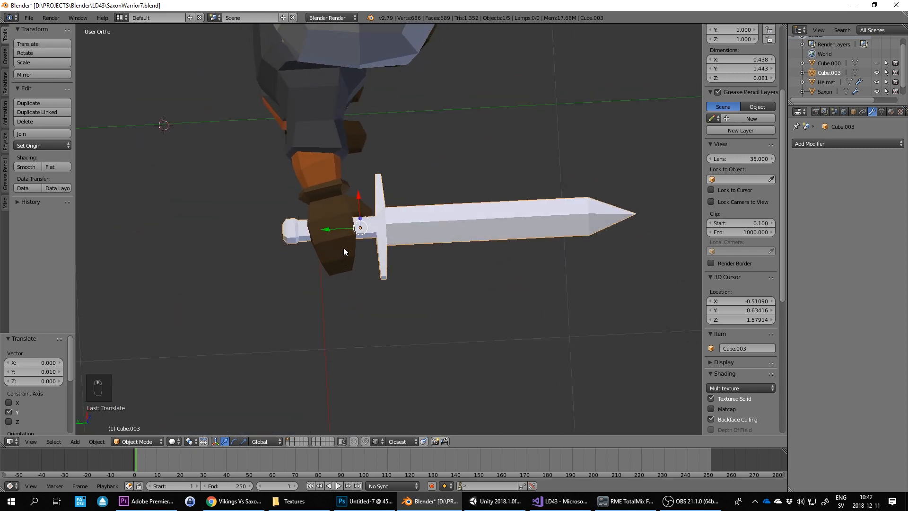
Move the sword object along the Y axis until its origin sits inside the warrior's fist
{"action": "scroll", "coordinate": [384, 232], "scroll_direction": "up", "scroll_amount": 3}
{"action": "key", "text": "KP_1"}
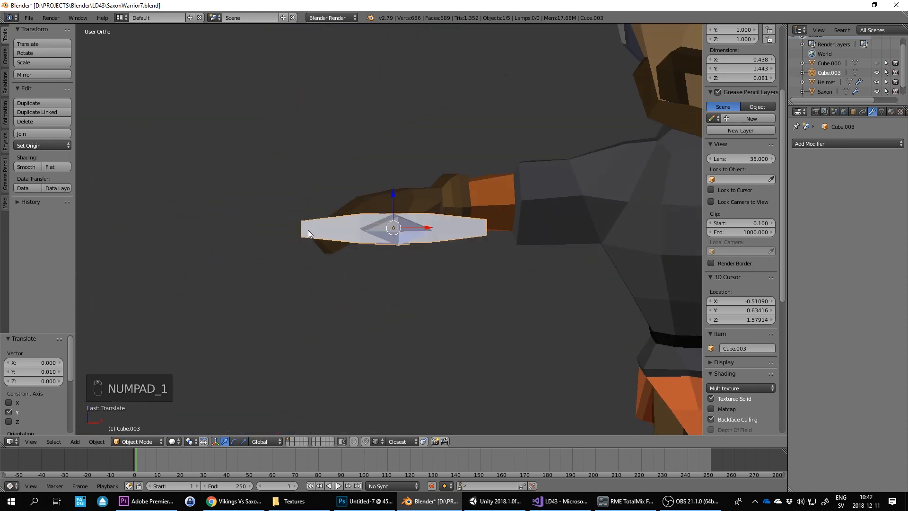
{"action": "key", "text": "KP_7"}
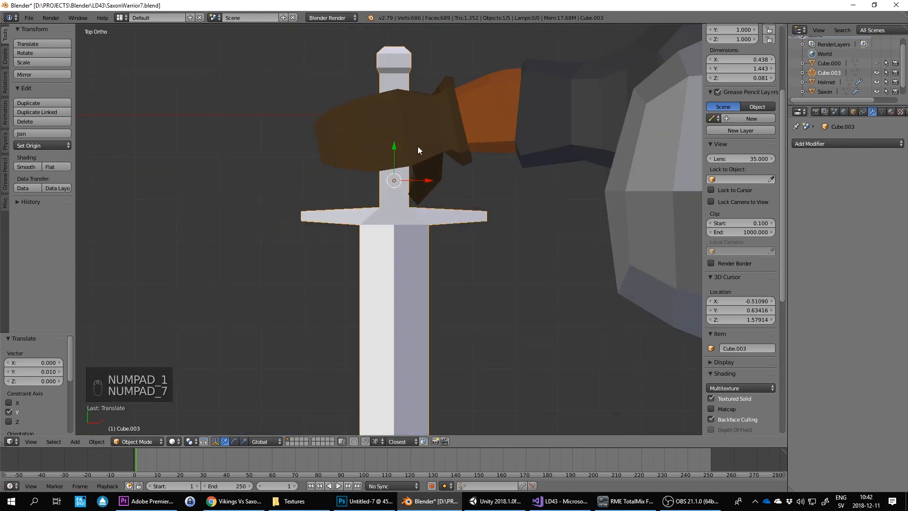
{"action": "left_click_drag", "start_coordinate": [394, 143], "coordinate": [394, 98]}
{"action": "middle_click_drag", "start_coordinate": [400, 123], "coordinate": [433, 212]}
Shift the entire sword mesh along negative Y in mesh editing, keeping the origin in the fist, so the pommel and crossguard flank the hand
{"action": "key", "text": "Tab"}
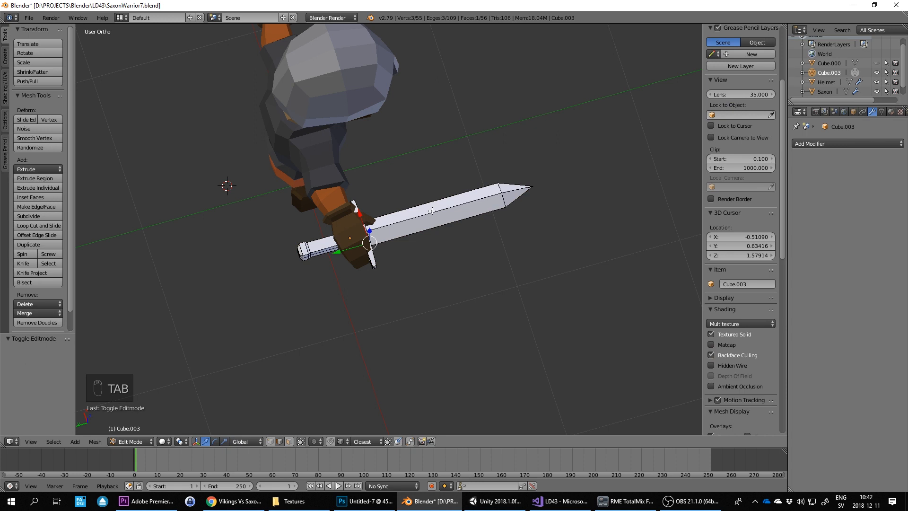
{"action": "key", "text": "a"}
{"action": "key", "text": "a"}
{"action": "key", "text": "a"}
{"action": "key", "text": "a"}
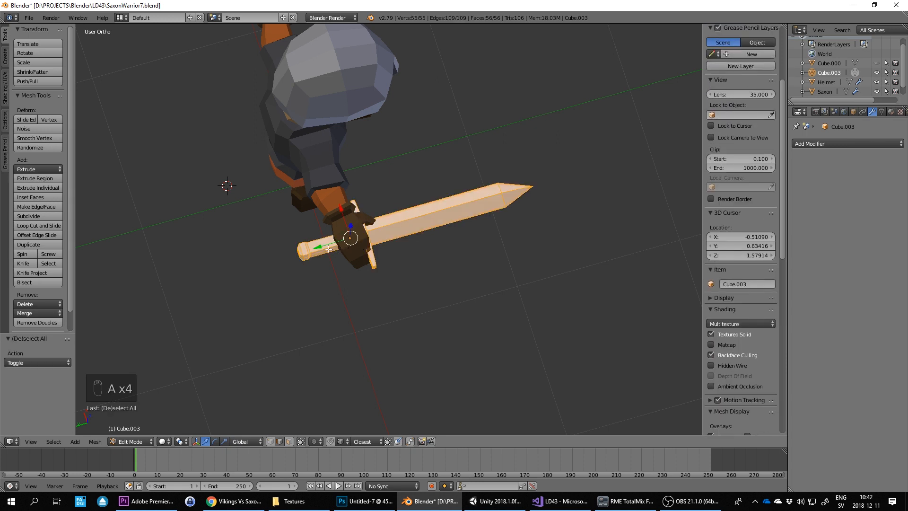
{"action": "left_click_drag", "start_coordinate": [319, 248], "coordinate": [340, 241]}
{"action": "scroll", "coordinate": [367, 231], "scroll_direction": "down", "scroll_amount": 2}
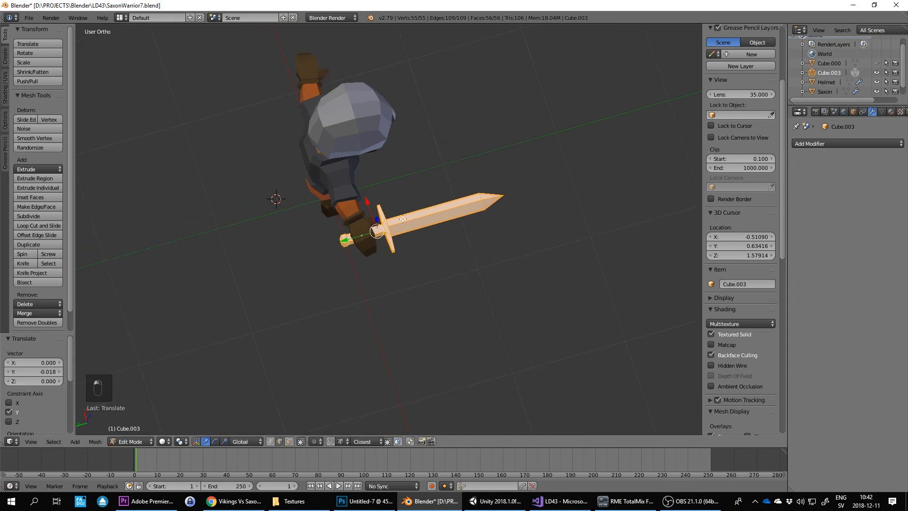
{"action": "middle_click_drag", "start_coordinate": [381, 226], "coordinate": [366, 240]}
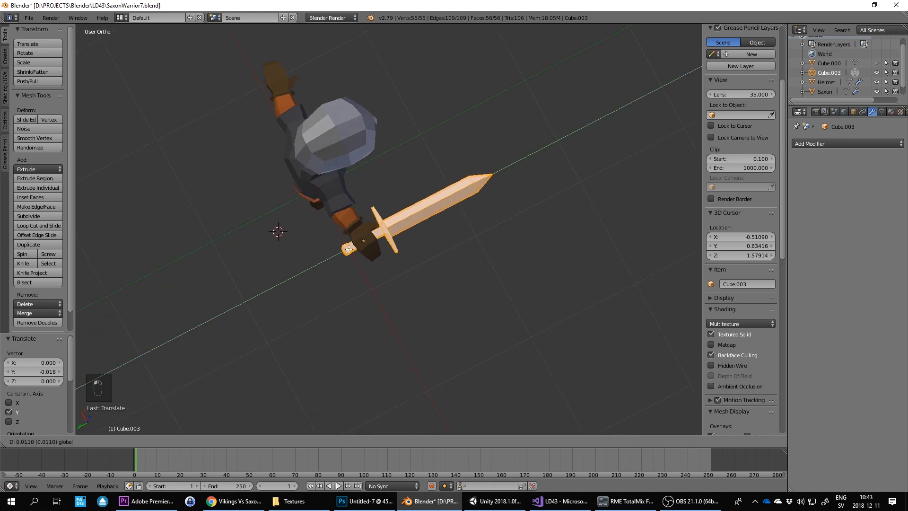
{"action": "key", "text": "Tab"}
Switch to the UV Editing layout with the whole sword mesh selected and reset its UVs
{"action": "middle_click_drag", "start_coordinate": [476, 216], "coordinate": [410, 214]}
{"action": "key", "text": "Tab"}
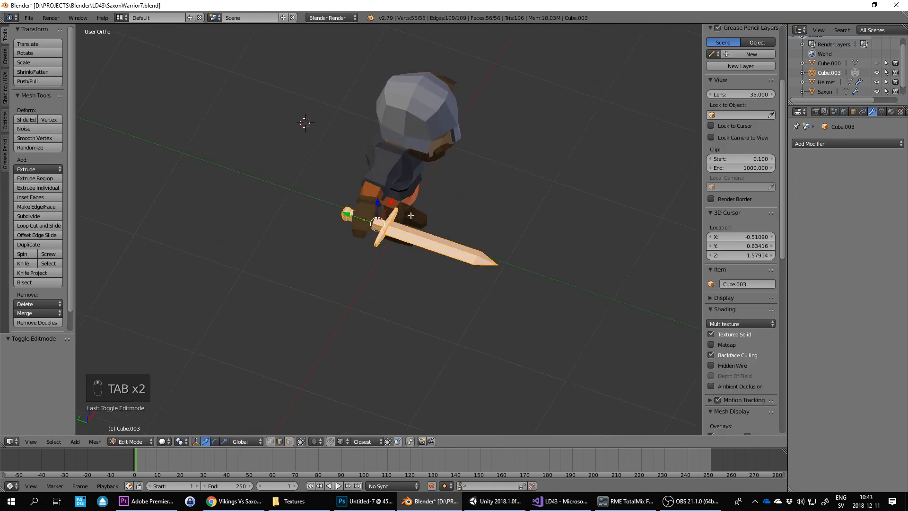
{"action": "left_click", "coordinate": [121, 17]}
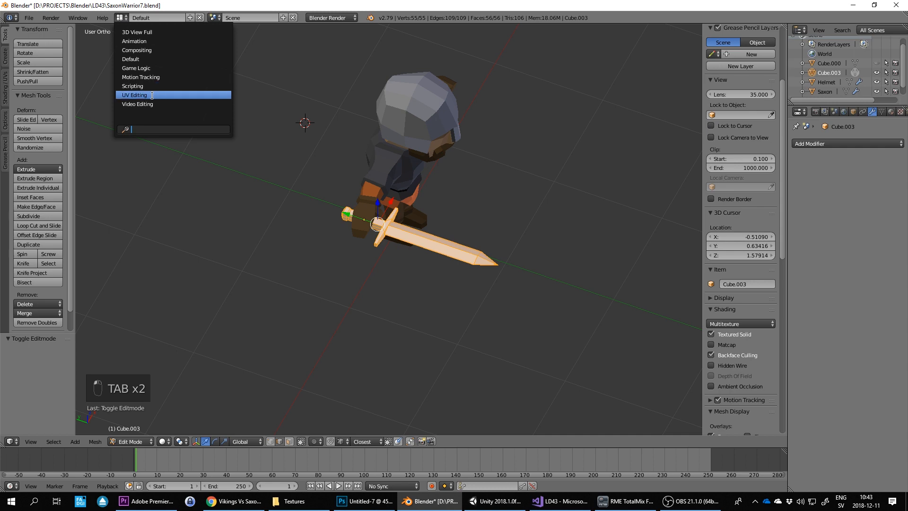
{"action": "left_click", "coordinate": [153, 95]}
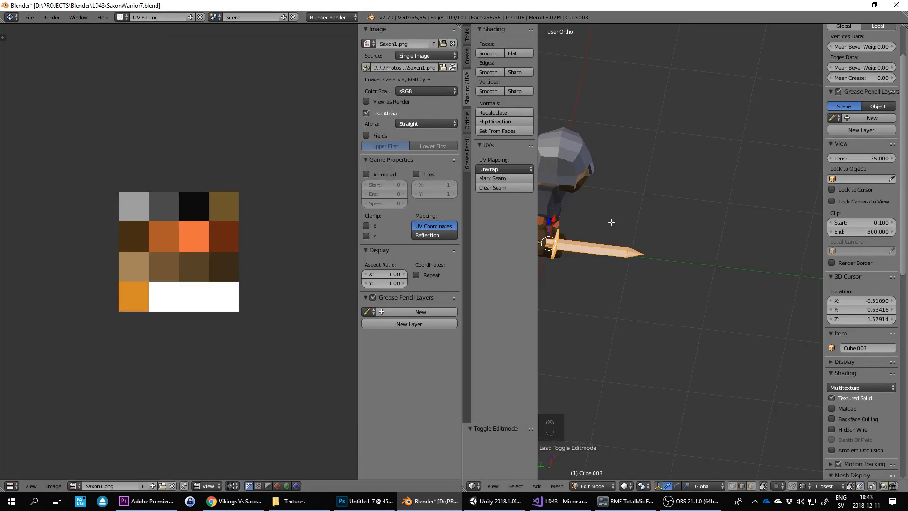
{"action": "key", "text": "a"}
{"action": "key", "text": "a"}
{"action": "key", "text": "a"}
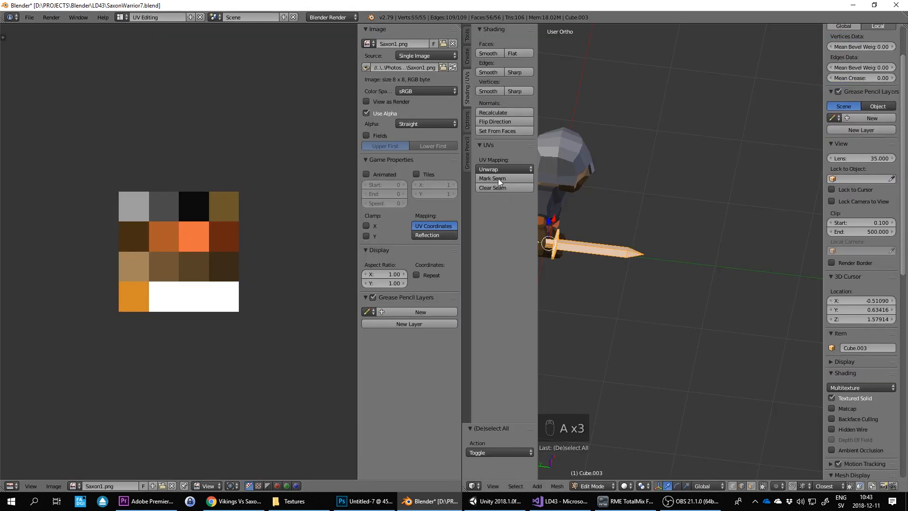
{"action": "left_click", "coordinate": [503, 167]}
{"action": "left_click", "coordinate": [518, 280]}
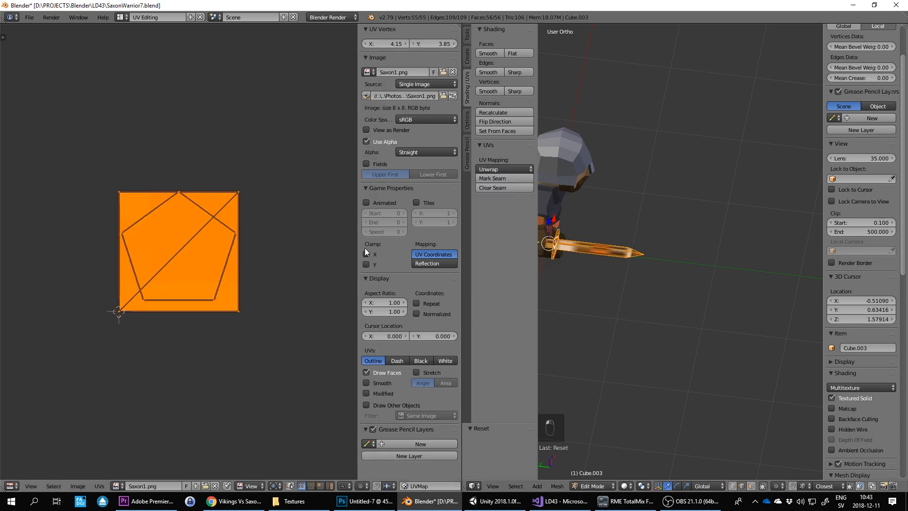
Scale all the sword's UVs to 0.01 and place them on the palette's light grey swatch
{"action": "type", "text": "s0.01"}
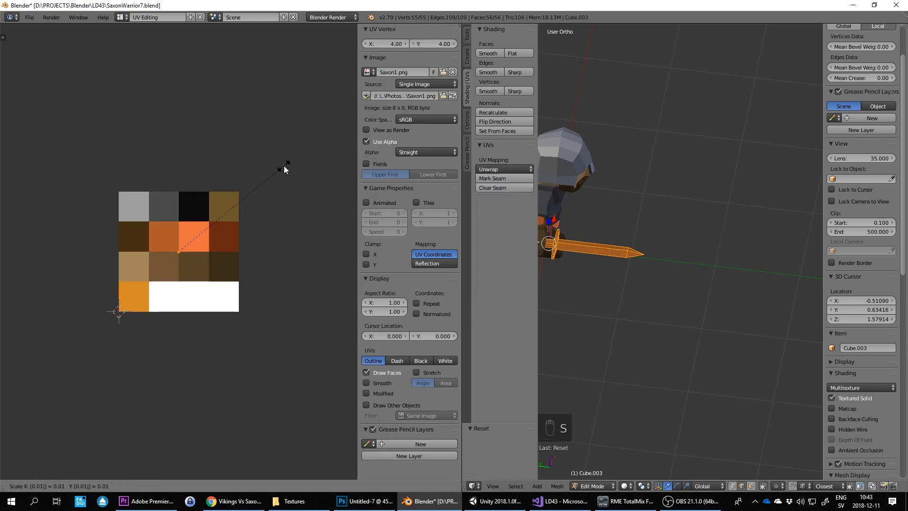
{"action": "key", "text": "Return"}
{"action": "key", "text": "g"}
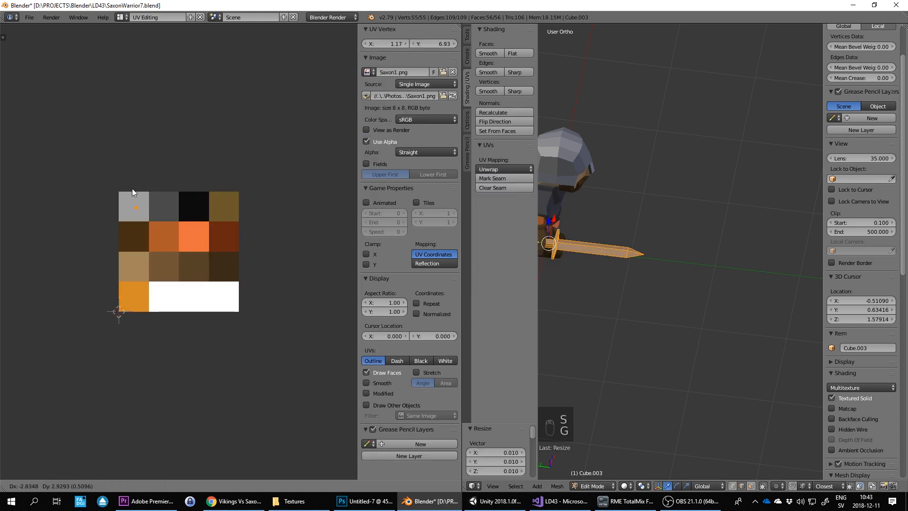
{"action": "left_click", "coordinate": [132, 188]}
Select the faces around the sword's grip in face mode and move their UVs onto the dark brown swatch in the palette's third row
{"action": "scroll", "coordinate": [709, 201], "scroll_direction": "up", "scroll_amount": 8}
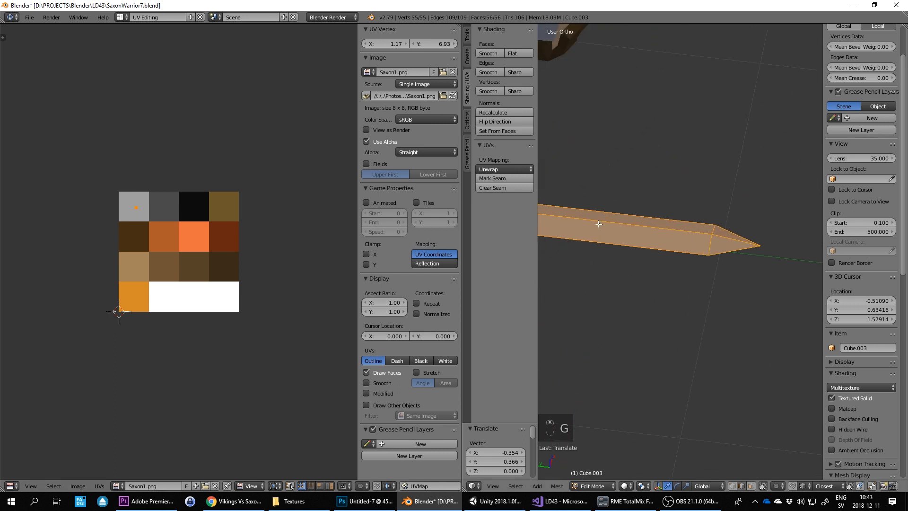
{"action": "right_click", "coordinate": [624, 207]}
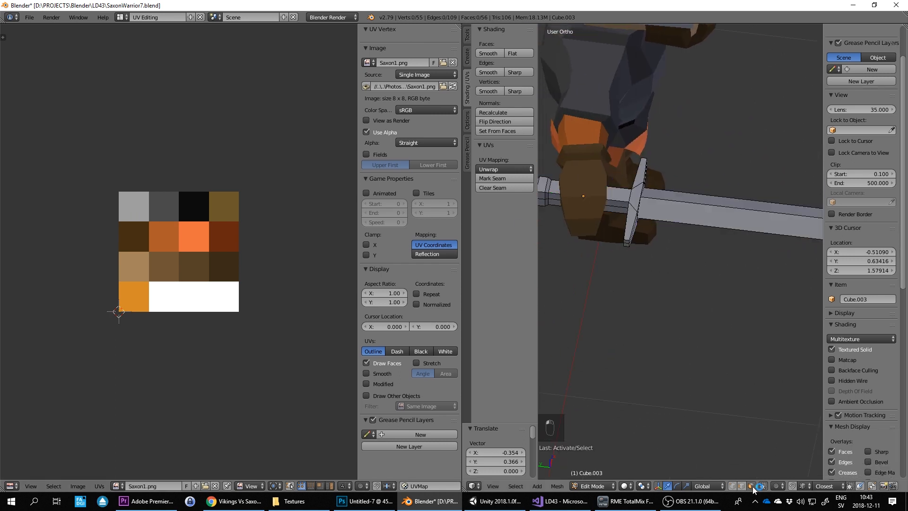
{"action": "right_click", "coordinate": [625, 205], "text": "ctrl+alt"}
{"action": "middle_click_drag", "start_coordinate": [625, 205], "coordinate": [623, 286]}
{"action": "right_click", "coordinate": [600, 326], "text": "shift"}
{"action": "middle_click_drag", "start_coordinate": [630, 342], "coordinate": [613, 325]}
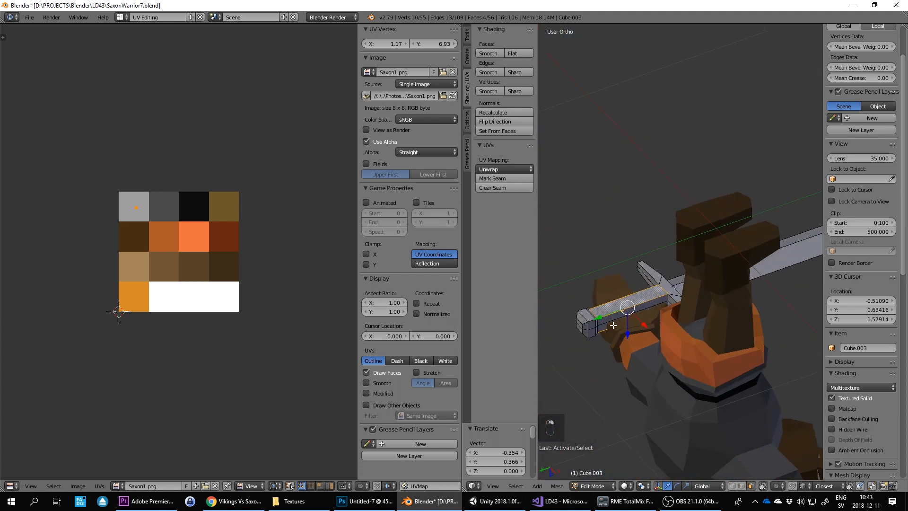
{"action": "right_click", "coordinate": [599, 323], "text": "shift"}
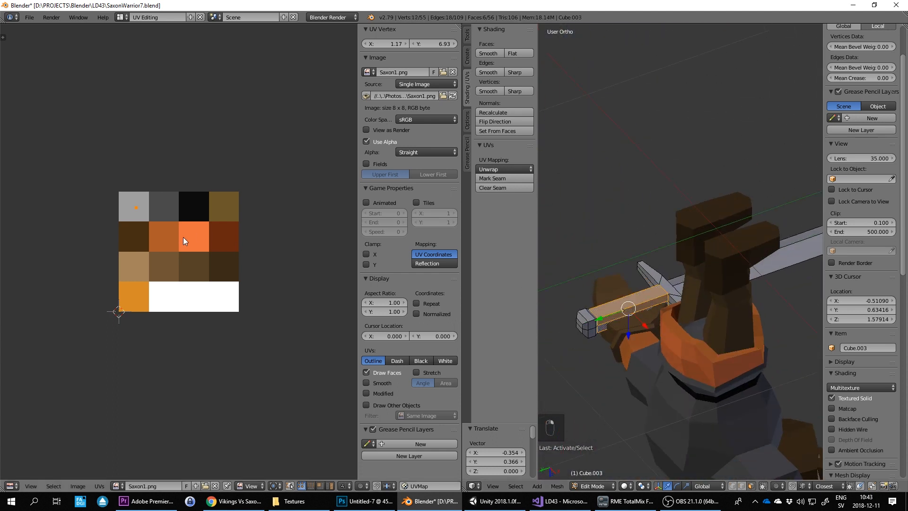
{"action": "key", "text": "g"}
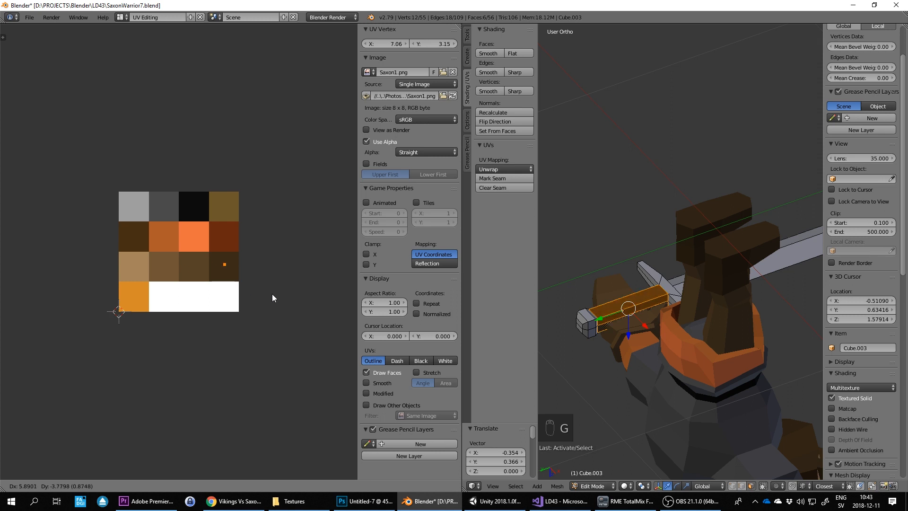
{"action": "left_click", "coordinate": [268, 296]}
Select all faces of the crossguard, move their UVs onto the golden orange swatch, and leave mesh editing
{"action": "middle_click_drag", "start_coordinate": [569, 284], "coordinate": [612, 253]}
{"action": "right_click", "coordinate": [612, 252]}
{"action": "right_click", "coordinate": [599, 228], "text": "shift"}
{"action": "right_click", "coordinate": [584, 214], "text": "shift"}
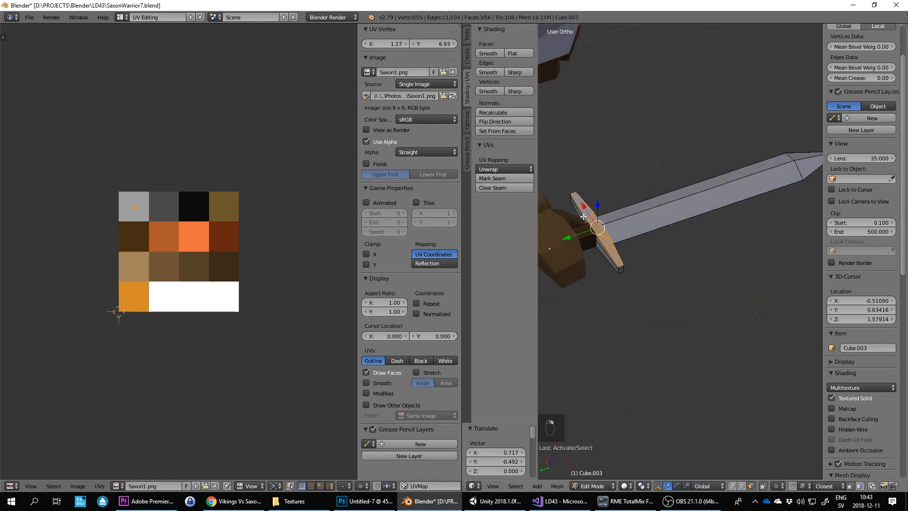
{"action": "right_click", "coordinate": [585, 215], "text": "shift"}
{"action": "right_click", "coordinate": [586, 212], "text": "shift"}
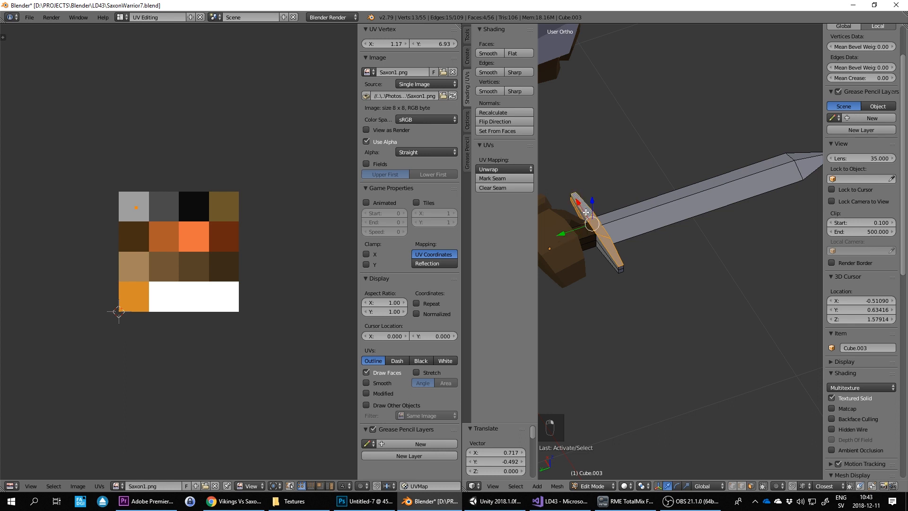
{"action": "right_click", "coordinate": [605, 253], "text": "shift"}
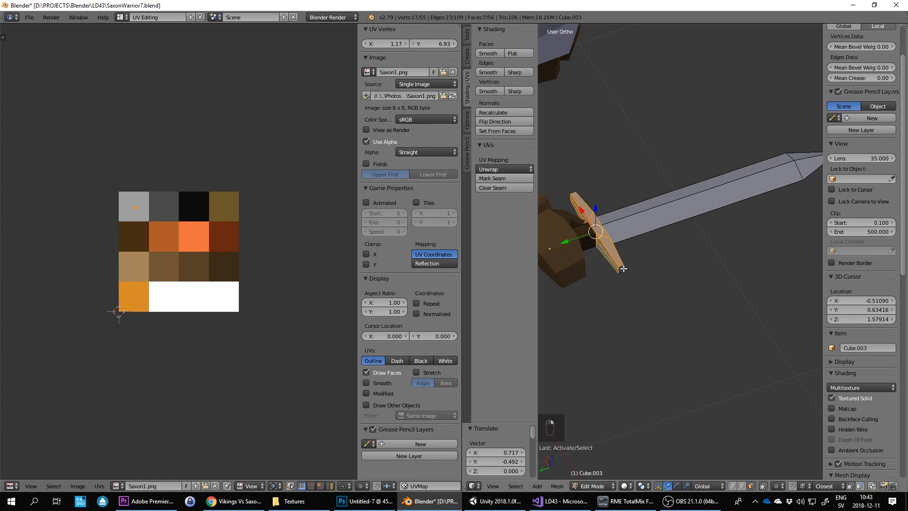
{"action": "middle_click_drag", "start_coordinate": [620, 268], "coordinate": [616, 387]}
{"action": "right_click", "coordinate": [636, 324], "text": "shift"}
{"action": "right_click", "coordinate": [635, 326], "text": "shift"}
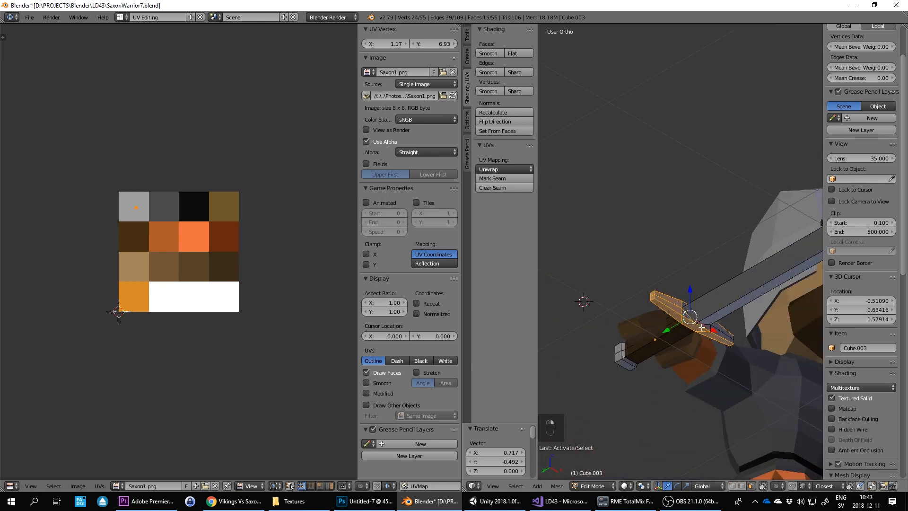
{"action": "middle_click_drag", "start_coordinate": [685, 304], "coordinate": [681, 355]}
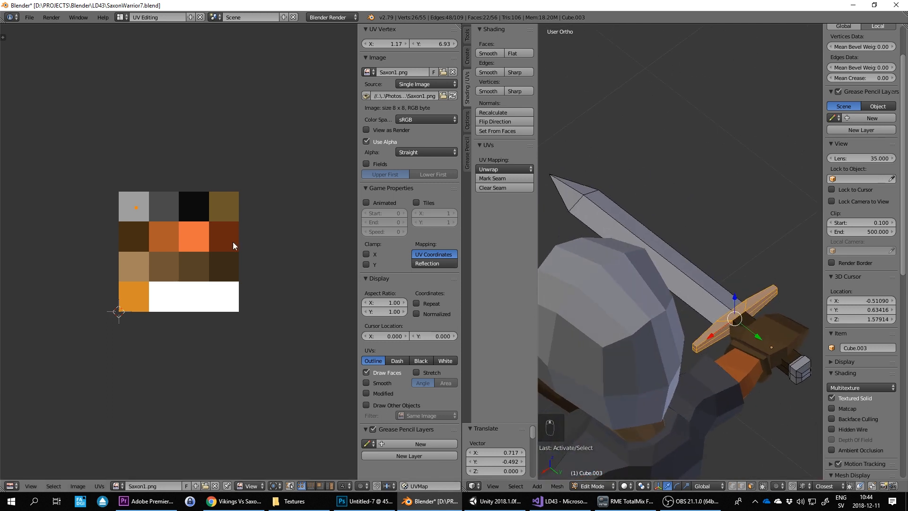
{"action": "key", "text": "g"}
{"action": "left_click", "coordinate": [191, 340]}
{"action": "scroll", "coordinate": [719, 313], "scroll_direction": "down", "scroll_amount": 3}
{"action": "key", "text": "Tab"}
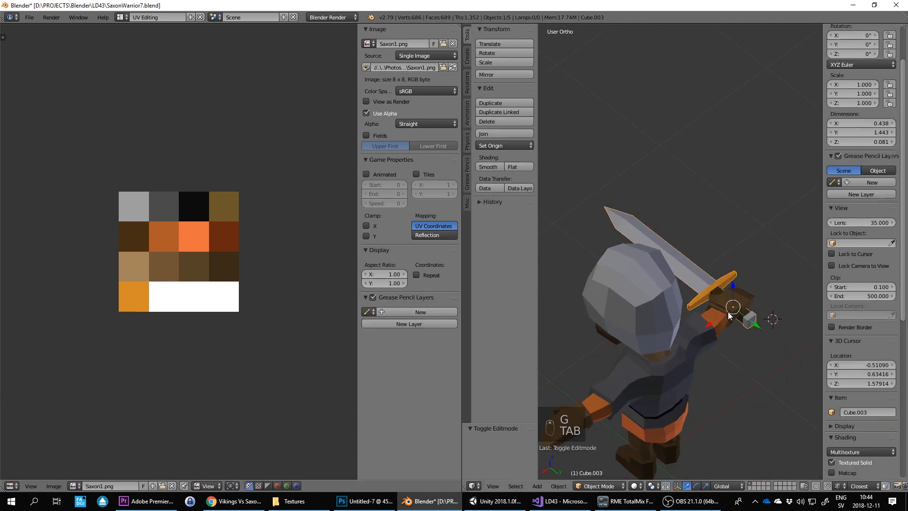
Select the pommel's faces by growing the selection, move their UVs onto the golden orange swatch, and leave mesh editing
{"action": "middle_click_drag", "start_coordinate": [735, 311], "coordinate": [639, 294]}
{"action": "scroll", "coordinate": [629, 297], "scroll_direction": "up", "scroll_amount": 3}
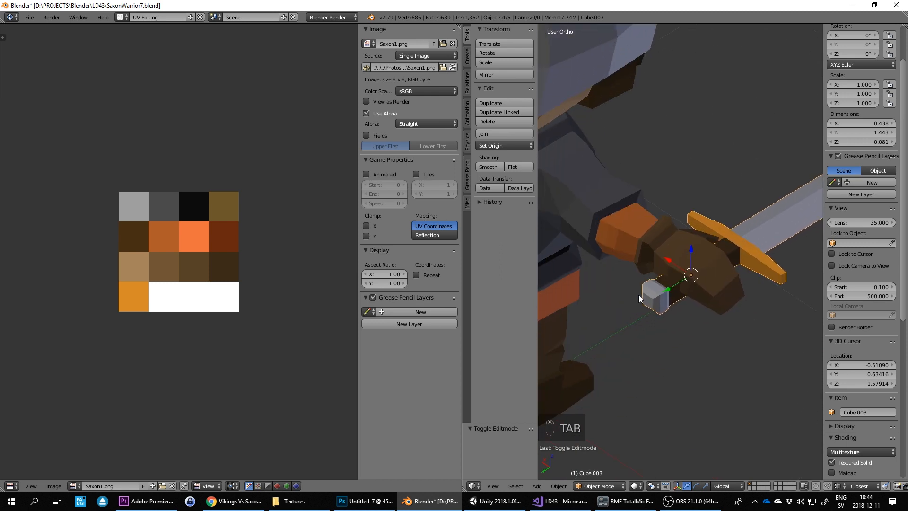
{"action": "key", "text": "Tab"}
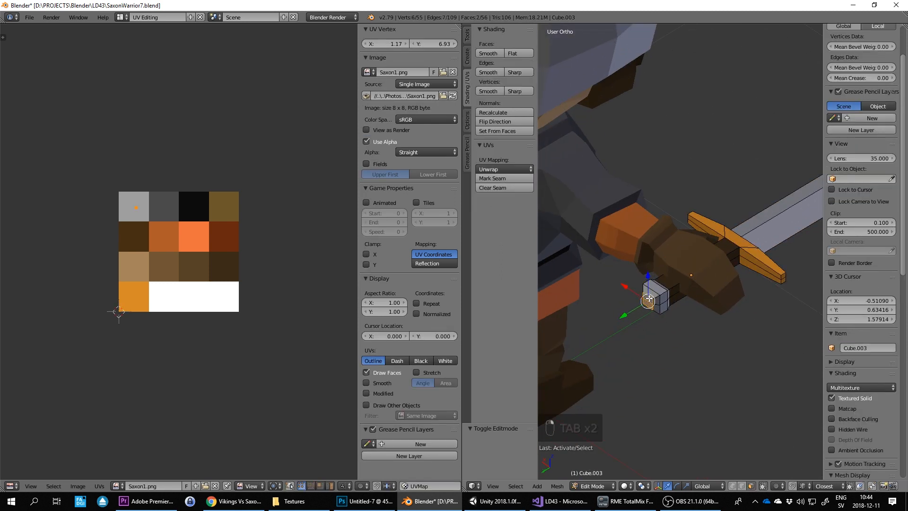
{"action": "key", "text": "ctrl+KP_Add"}
{"action": "key", "text": "ctrl+KP_Add"}
{"action": "key", "text": "ctrl+KP_Add"}
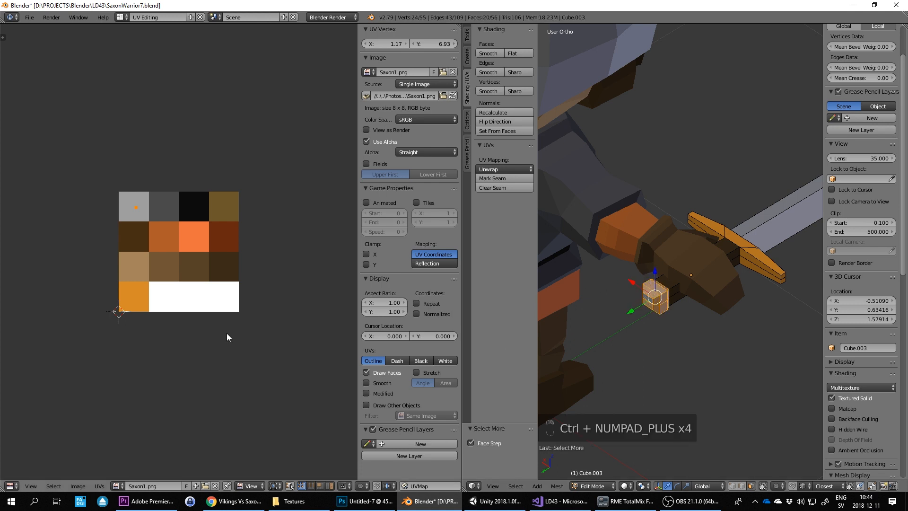
{"action": "key", "text": "g"}
{"action": "left_click", "coordinate": [214, 420]}
{"action": "scroll", "coordinate": [675, 305], "scroll_direction": "down", "scroll_amount": 1}
{"action": "scroll", "coordinate": [675, 305], "scroll_direction": "down", "scroll_amount": 3}
{"action": "key", "text": "Tab"}
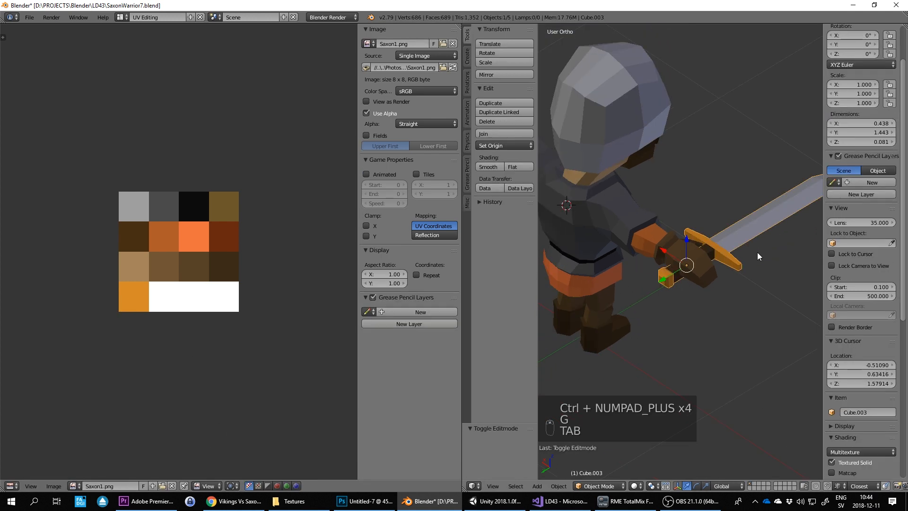
Deselect everything and inspect the coloured sword in the warrior's hand from several angles
{"action": "middle_click_drag", "start_coordinate": [757, 252], "coordinate": [648, 279]}
{"action": "scroll", "coordinate": [648, 279], "scroll_direction": "down", "scroll_amount": 3}
{"action": "key", "text": "a"}
{"action": "key", "text": "a"}
{"action": "middle_click_drag", "start_coordinate": [725, 273], "coordinate": [792, 206]}
{"action": "scroll", "coordinate": [656, 296], "scroll_direction": "up", "scroll_amount": 2}
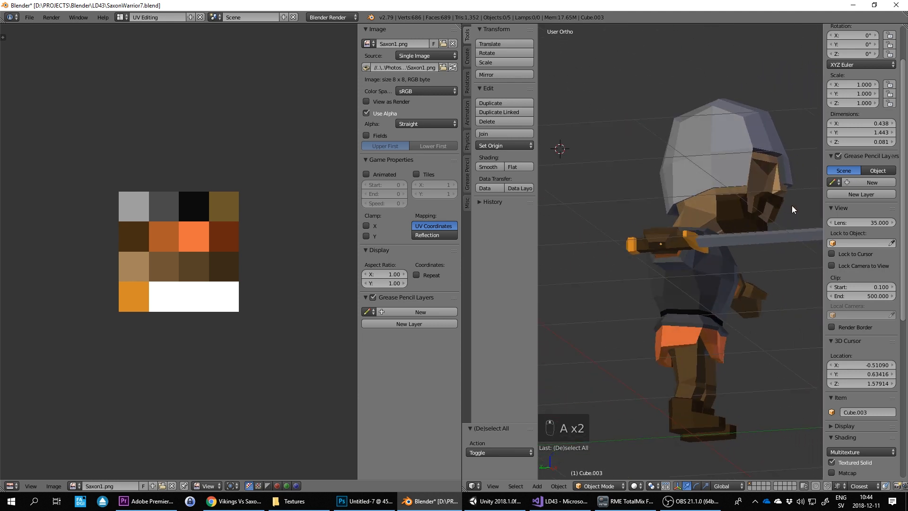
{"action": "middle_click_drag", "start_coordinate": [700, 245], "coordinate": [558, 270]}
Enter mesh editing on the sword and move one side edge of the pommel outward by -0.007 along X
{"action": "key", "text": "Tab"}
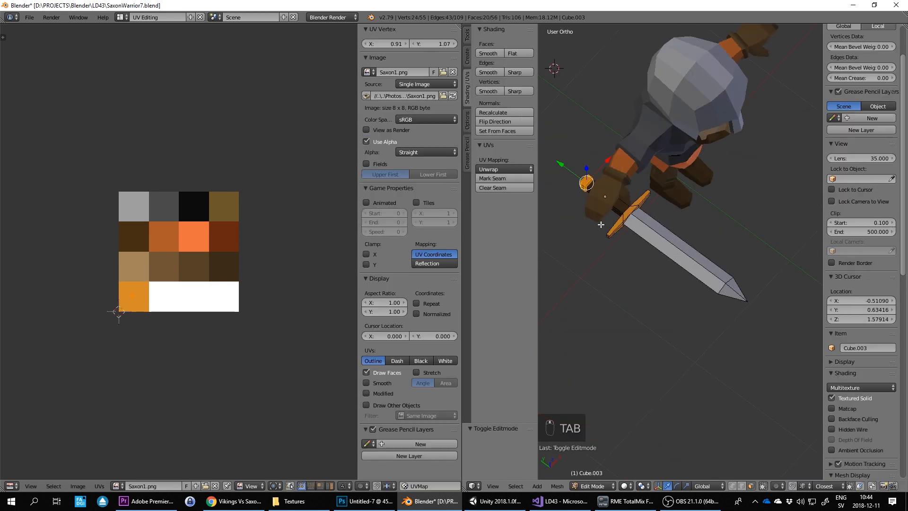
{"action": "middle_click_drag", "start_coordinate": [597, 209], "coordinate": [692, 286], "text": "shift"}
{"action": "scroll", "coordinate": [692, 285], "scroll_direction": "up", "scroll_amount": 5}
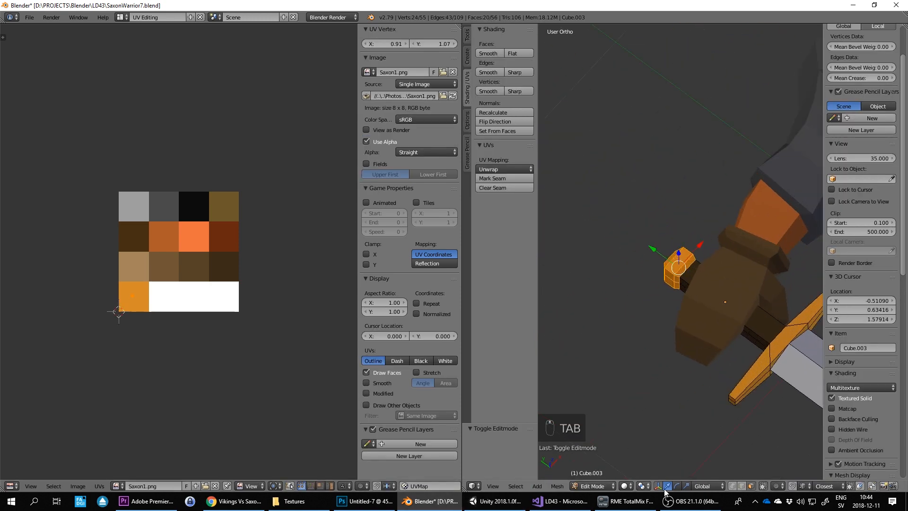
{"action": "middle_click_drag", "start_coordinate": [618, 281], "coordinate": [719, 339]}
{"action": "right_click", "coordinate": [684, 340]}
{"action": "middle_click_drag", "start_coordinate": [590, 336], "coordinate": [683, 333], "text": "shift"}
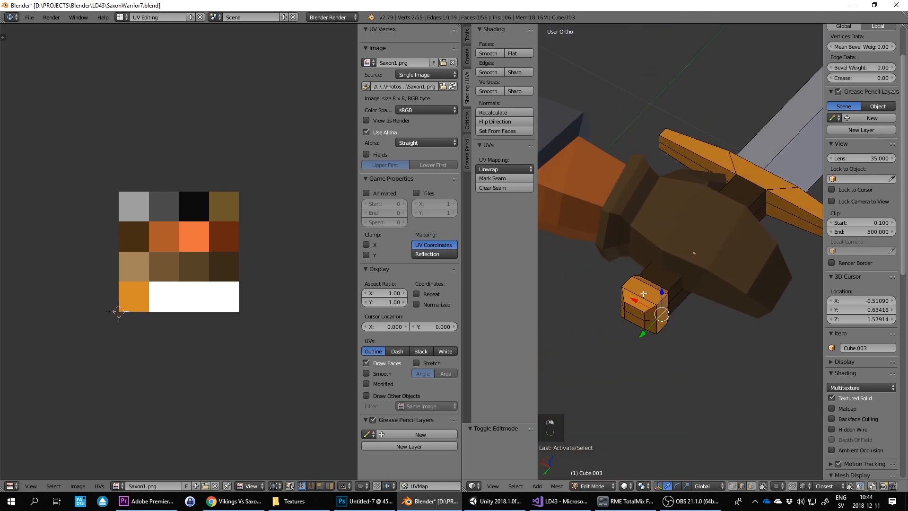
{"action": "left_click_drag", "start_coordinate": [638, 298], "coordinate": [640, 300]}
{"action": "middle_click_drag", "start_coordinate": [640, 300], "coordinate": [668, 323]}
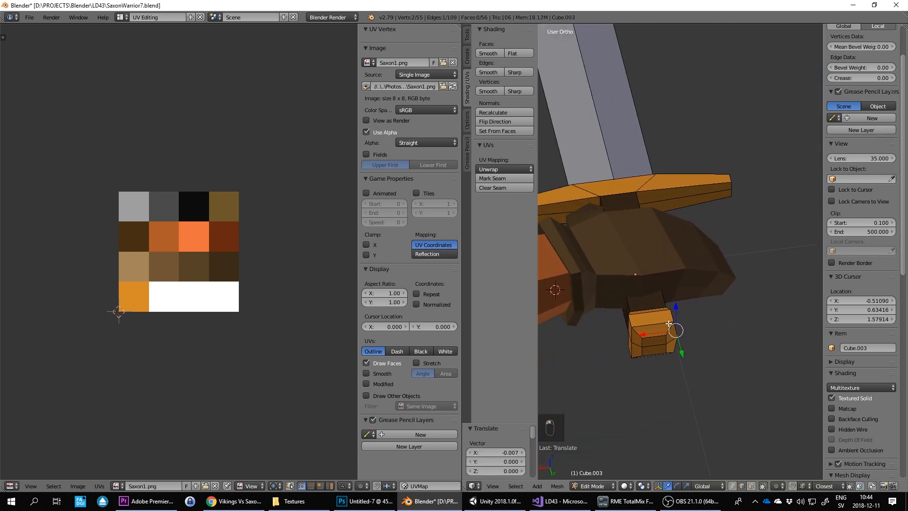
Move the pommel's opposite side edge 0.005 along X and the edge at its end 0.013 along Y
{"action": "right_click", "coordinate": [627, 334]}
{"action": "left_click_drag", "start_coordinate": [603, 340], "coordinate": [600, 341]}
{"action": "right_click", "coordinate": [652, 345]}
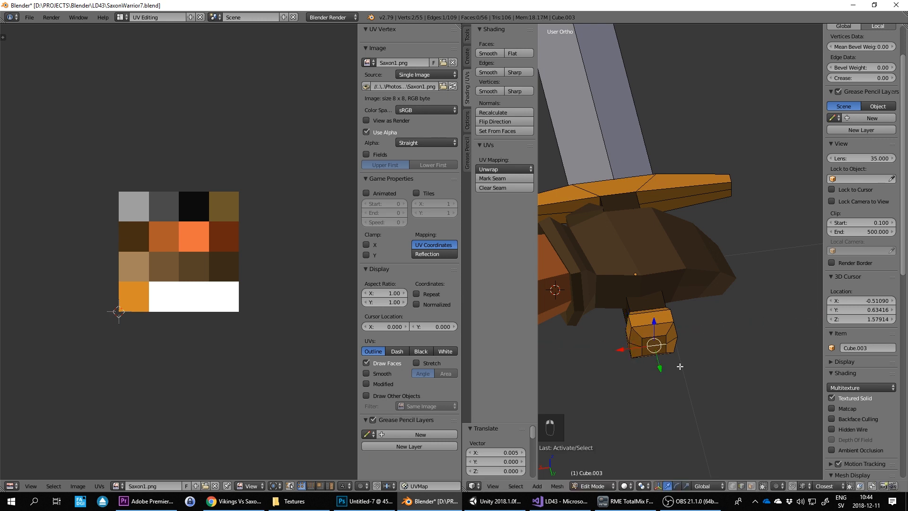
{"action": "left_click_drag", "start_coordinate": [658, 365], "coordinate": [662, 366]}
{"action": "middle_click_drag", "start_coordinate": [662, 366], "coordinate": [705, 302]}
Try widening the grip by moving its side edges outward along X, and undo those moves
{"action": "right_click", "coordinate": [713, 364]}
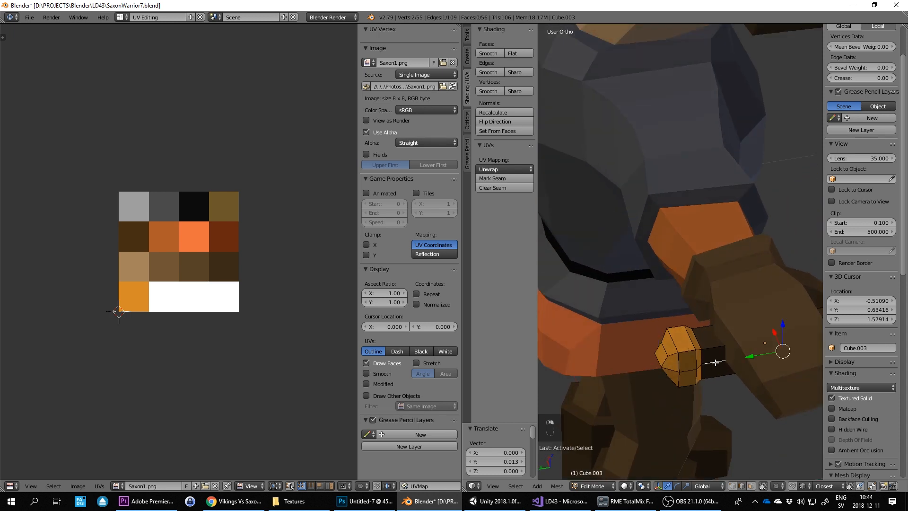
{"action": "middle_click_drag", "start_coordinate": [694, 357], "coordinate": [673, 307]}
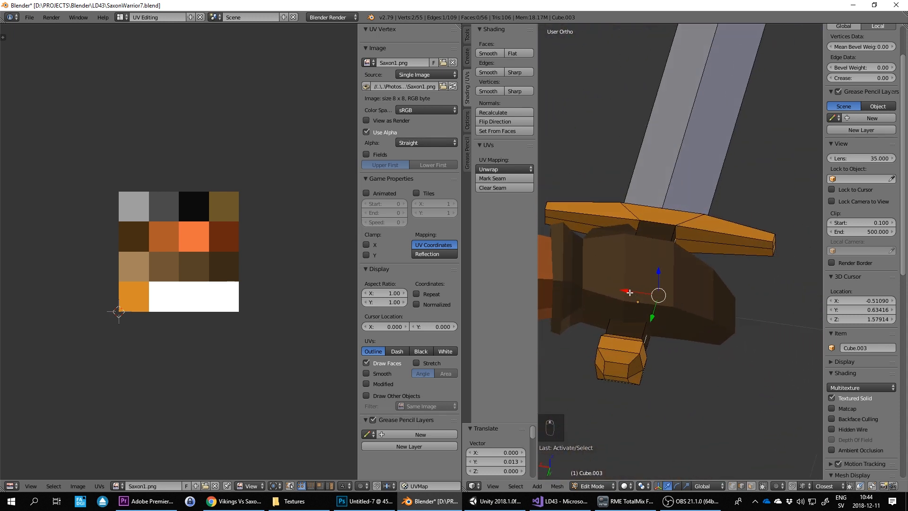
{"action": "left_click_drag", "start_coordinate": [630, 293], "coordinate": [634, 292]}
{"action": "middle_click_drag", "start_coordinate": [634, 292], "coordinate": [668, 290]}
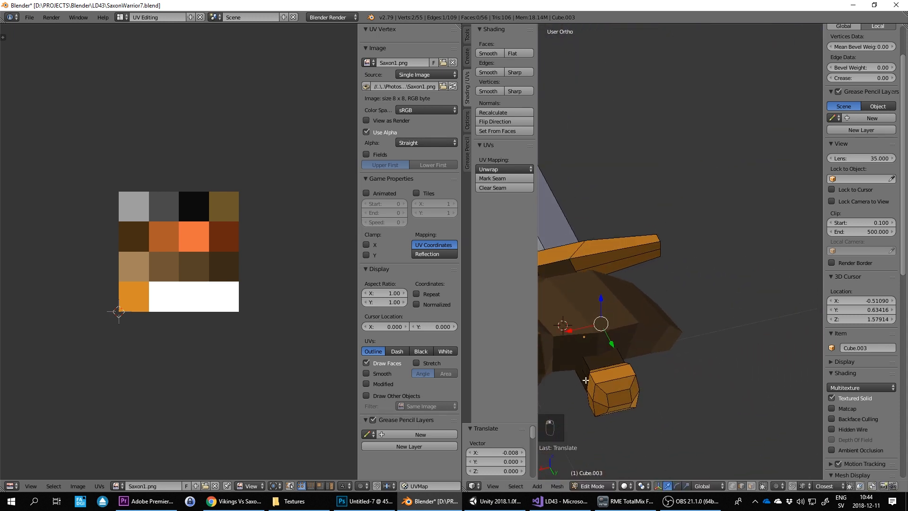
{"action": "right_click", "coordinate": [580, 372]}
{"action": "middle_click_drag", "start_coordinate": [550, 339], "coordinate": [655, 313]}
{"action": "key", "text": "g"}
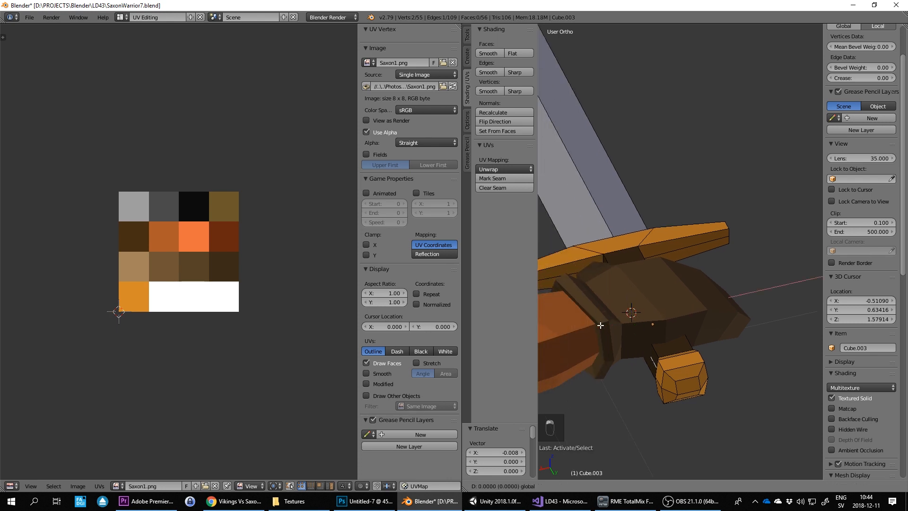
{"action": "left_click_drag", "start_coordinate": [598, 328], "coordinate": [598, 328]}
{"action": "middle_click_drag", "start_coordinate": [718, 312], "coordinate": [648, 267]}
{"action": "key", "text": "ctrl+z"}
{"action": "key", "text": "ctrl+z"}
{"action": "key", "text": "ctrl+z"}
{"action": "key", "text": "ctrl+z"}
Widen the grip by moving one side edge -0.013 and the opposite side edge 0.006 along X
{"action": "key", "text": "g"}
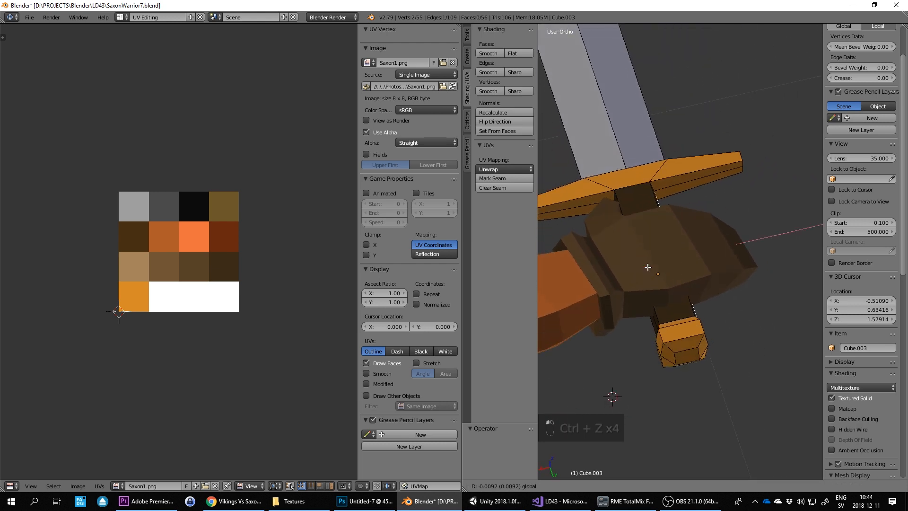
{"action": "left_click", "coordinate": [648, 268]}
{"action": "middle_click_drag", "start_coordinate": [647, 321], "coordinate": [648, 365]}
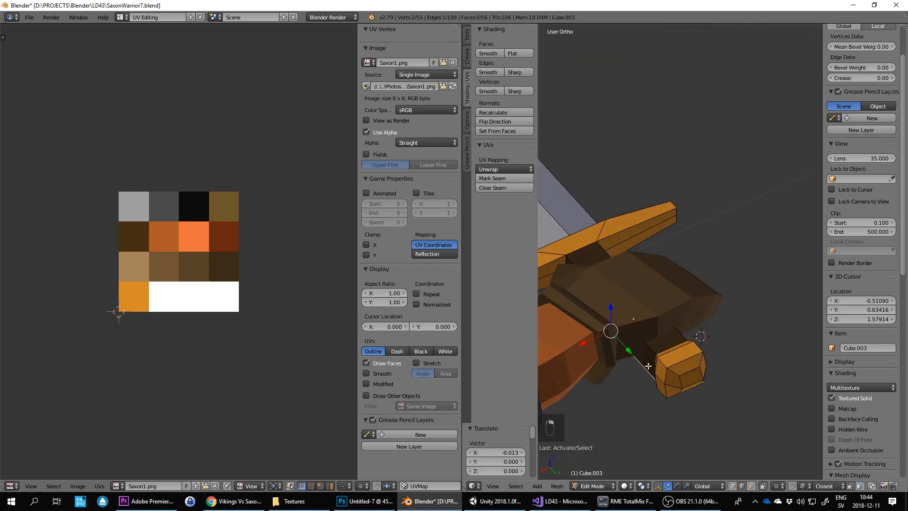
{"action": "right_click", "coordinate": [648, 360]}
{"action": "left_click_drag", "start_coordinate": [588, 332], "coordinate": [585, 332]}
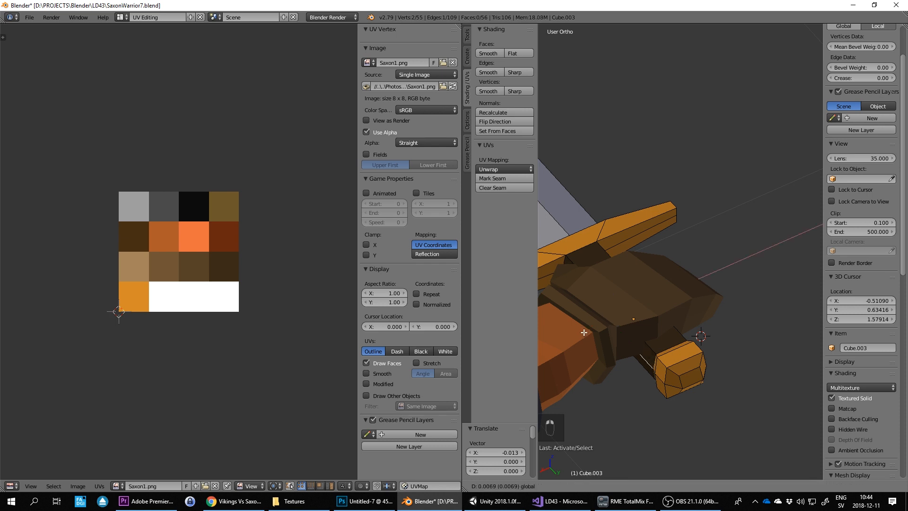
{"action": "left_click", "coordinate": [585, 333]}
{"action": "middle_click_drag", "start_coordinate": [584, 333], "coordinate": [701, 274]}
Try dissolving the two long edges on the crossguard's grip side, undo it, and shift these edges 0.008 along Y
{"action": "right_click", "coordinate": [716, 261], "text": "shift"}
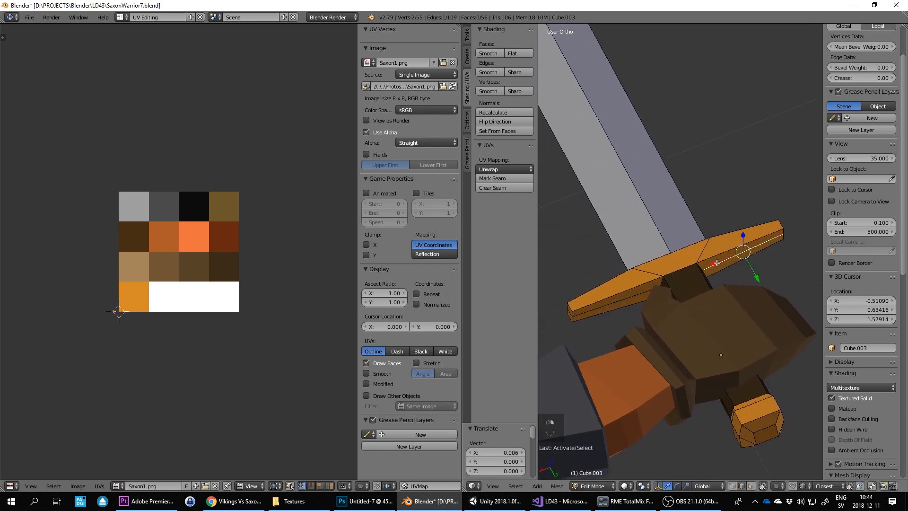
{"action": "right_click", "coordinate": [615, 300], "text": "shift"}
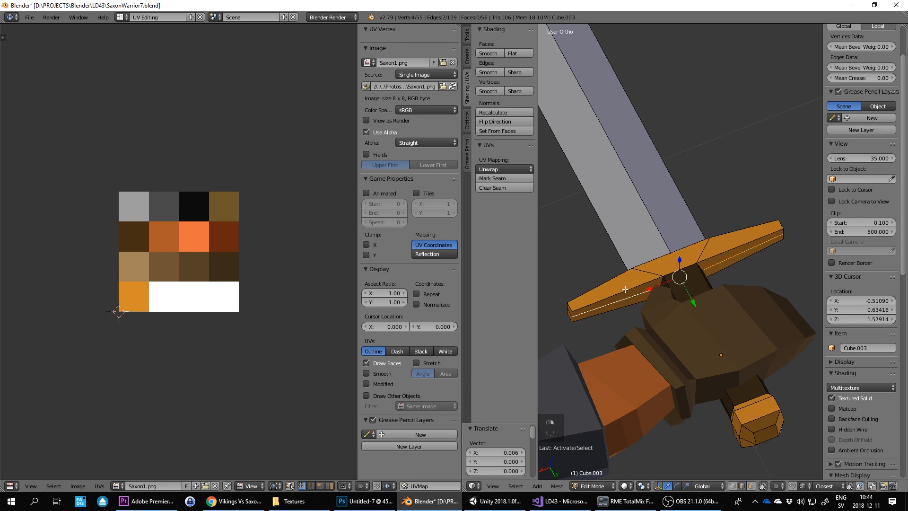
{"action": "key", "text": "Delete"}
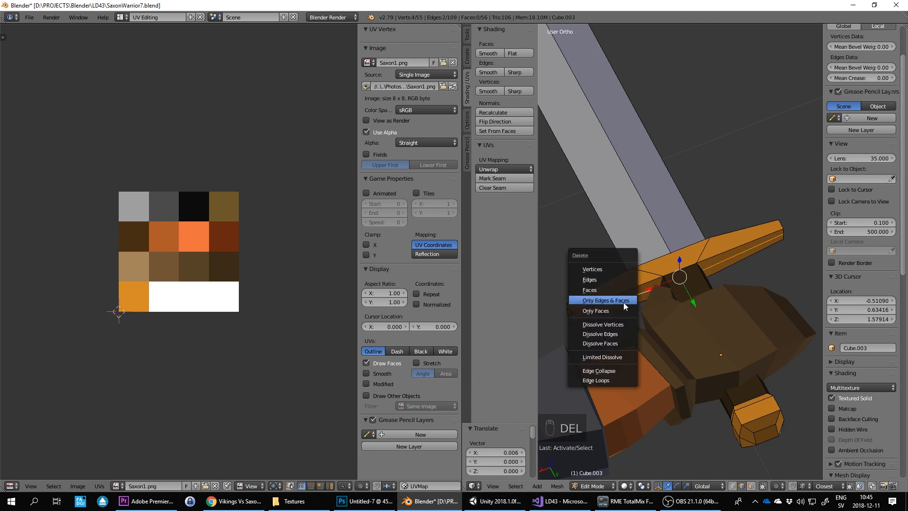
{"action": "left_click", "coordinate": [627, 330]}
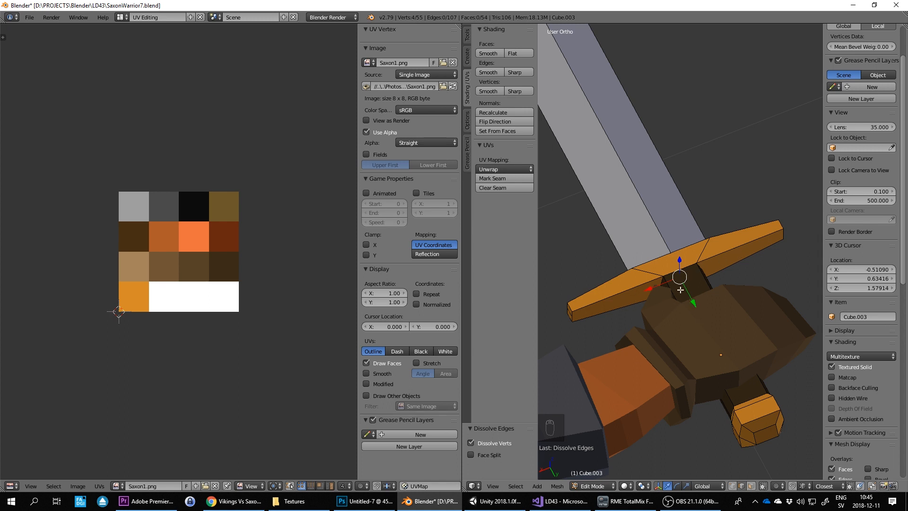
{"action": "key", "text": "ctrl+z"}
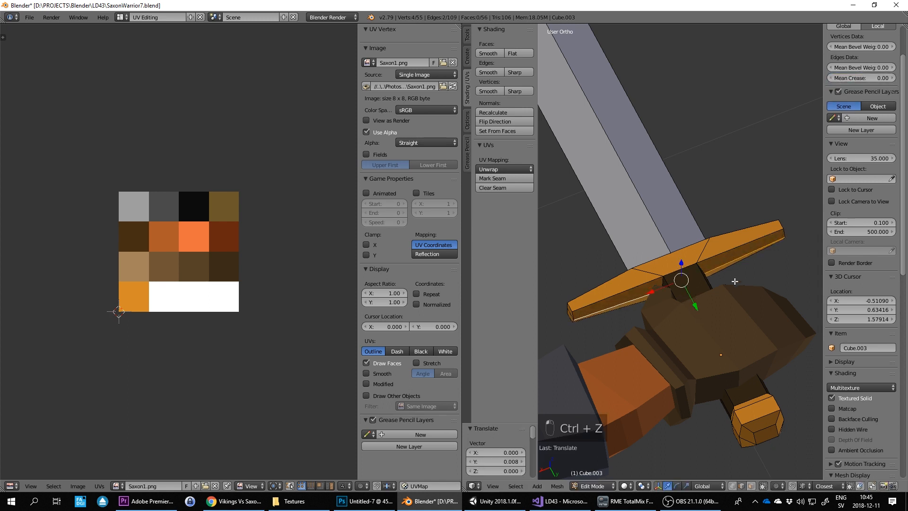
Move the selected pair of edges on the crossguard's blade side by -0.013 along Y
{"action": "middle_click_drag", "start_coordinate": [734, 281], "coordinate": [682, 278]}
{"action": "right_click", "coordinate": [676, 279]}
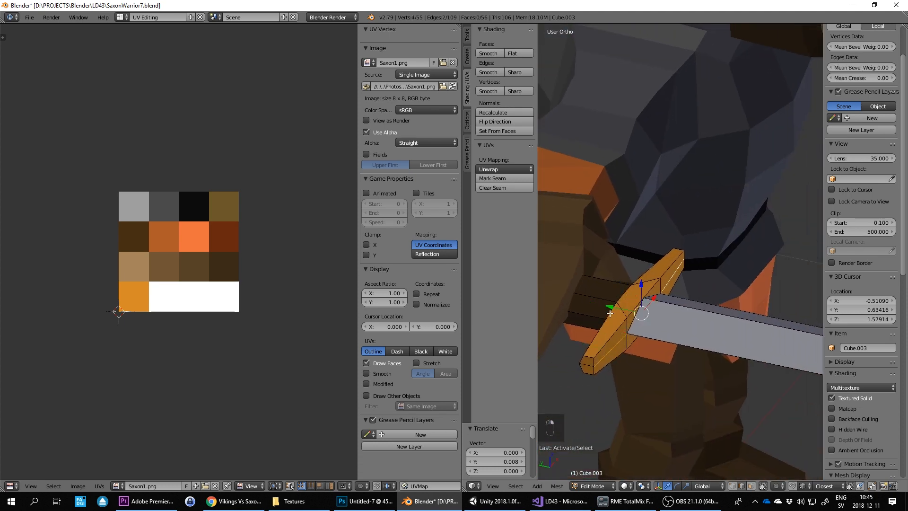
{"action": "left_click_drag", "start_coordinate": [613, 309], "coordinate": [621, 311]}
Lengthen the crossguard by scaling the edges at its two tips outward, and leave mesh editing
{"action": "right_click", "coordinate": [594, 370]}
{"action": "middle_click_drag", "start_coordinate": [706, 309], "coordinate": [632, 289]}
{"action": "right_click", "coordinate": [697, 358], "text": "shift"}
{"action": "key", "text": "s"}
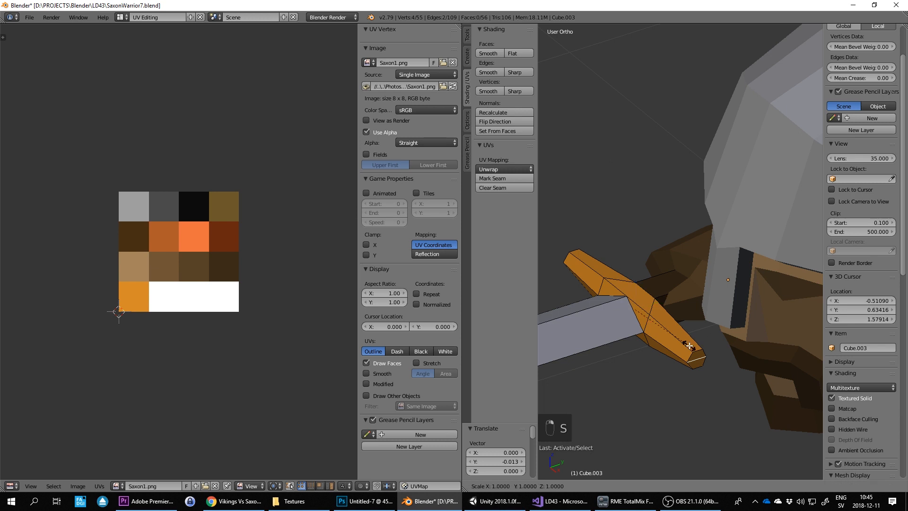
{"action": "left_click", "coordinate": [693, 349]}
{"action": "scroll", "coordinate": [693, 348], "scroll_direction": "down", "scroll_amount": 3}
{"action": "middle_click_drag", "start_coordinate": [687, 340], "coordinate": [652, 294]}
{"action": "scroll", "coordinate": [653, 294], "scroll_direction": "up", "scroll_amount": 3}
{"action": "scroll", "coordinate": [589, 324], "scroll_direction": "down", "scroll_amount": 2}
{"action": "key", "text": "Tab"}
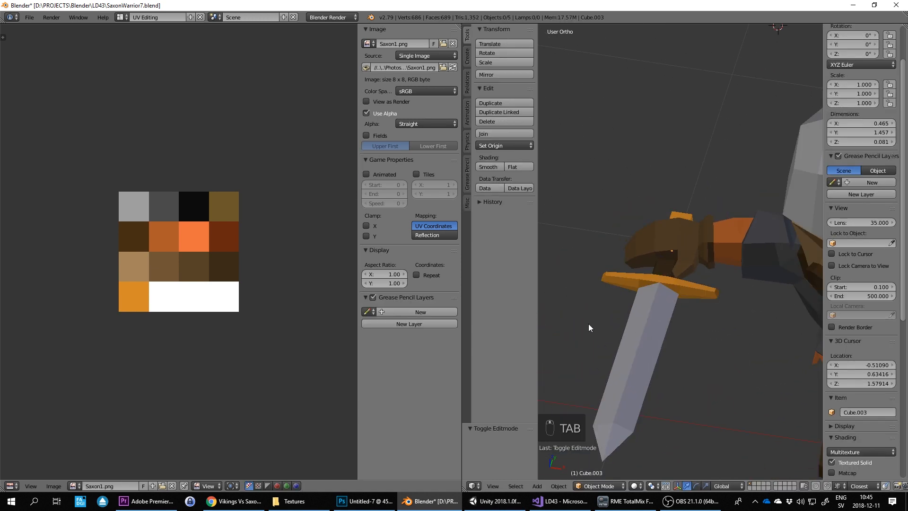
Save the blend file over the existing SaxonWarrior7.blend
{"action": "middle_click_drag", "start_coordinate": [588, 323], "coordinate": [668, 180]}
{"action": "scroll", "coordinate": [754, 323], "scroll_direction": "down", "scroll_amount": 4}
{"action": "key", "text": "ctrl+s"}
{"action": "left_click", "coordinate": [734, 311]}
{"action": "scroll", "coordinate": [699, 300], "scroll_direction": "up", "scroll_amount": 3}
{"action": "scroll", "coordinate": [703, 350], "scroll_direction": "down", "scroll_amount": 3}
Switch to Photoshop to check the reference miniatures, and return to the warrior model in Blender
{"action": "key", "text": "alt+Tab"}
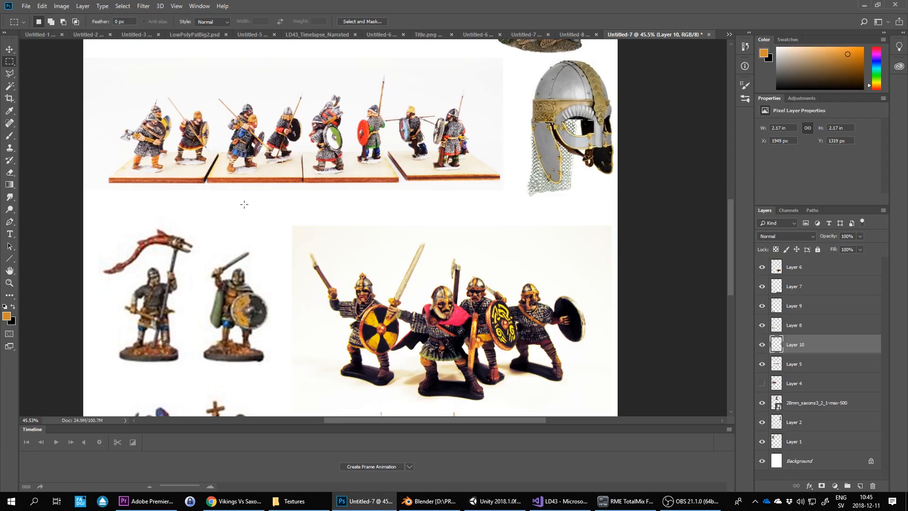
{"action": "key", "text": "alt+Tab"}
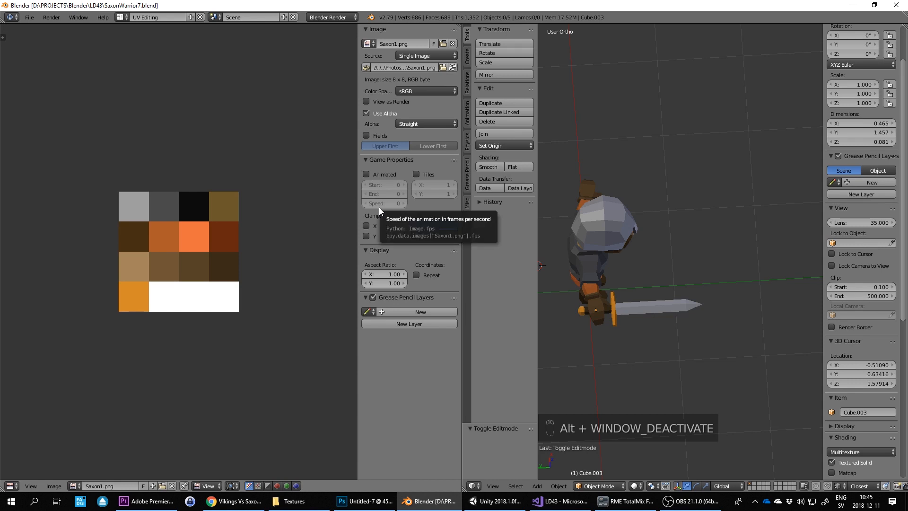
{"action": "middle_click_drag", "start_coordinate": [757, 236], "coordinate": [833, 201]}
{"action": "scroll", "coordinate": [837, 201], "scroll_direction": "up", "scroll_amount": 1}
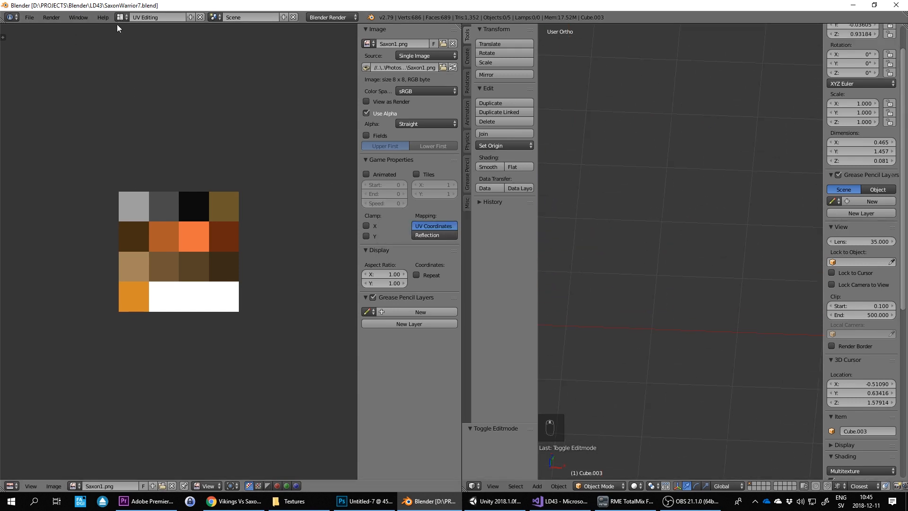
Change the screen layout to Default and show the warrior in the orthographic top view
{"action": "left_click", "coordinate": [122, 17]}
{"action": "left_click", "coordinate": [142, 56]}
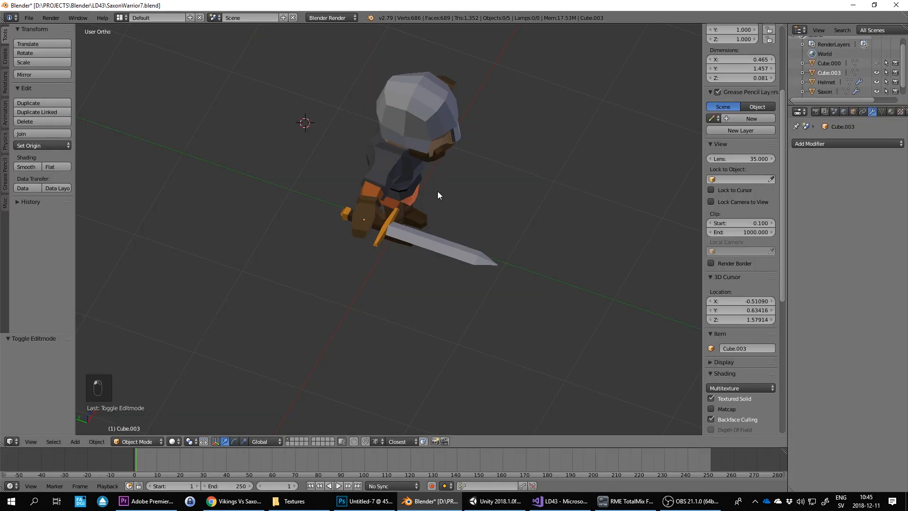
{"action": "key", "text": "KP_1"}
{"action": "middle_click_drag", "start_coordinate": [566, 225], "coordinate": [467, 237], "text": "shift"}
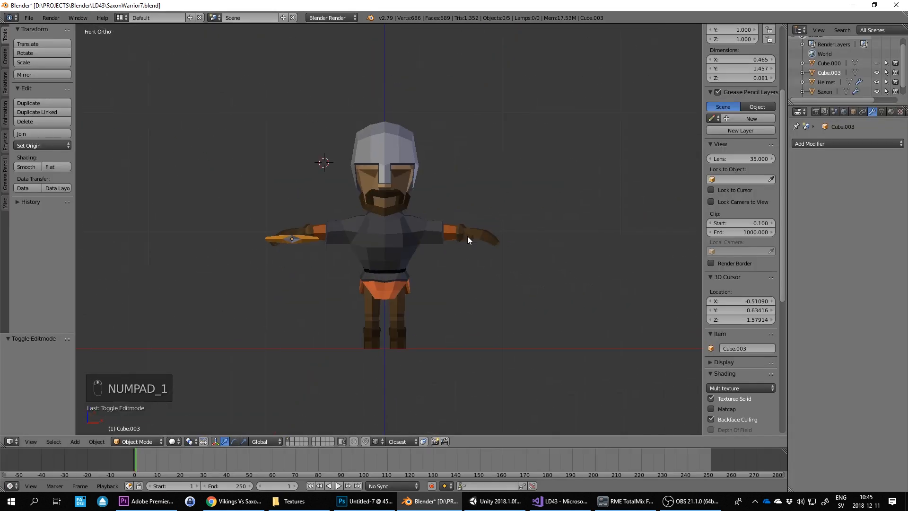
{"action": "key", "text": "KP_7"}
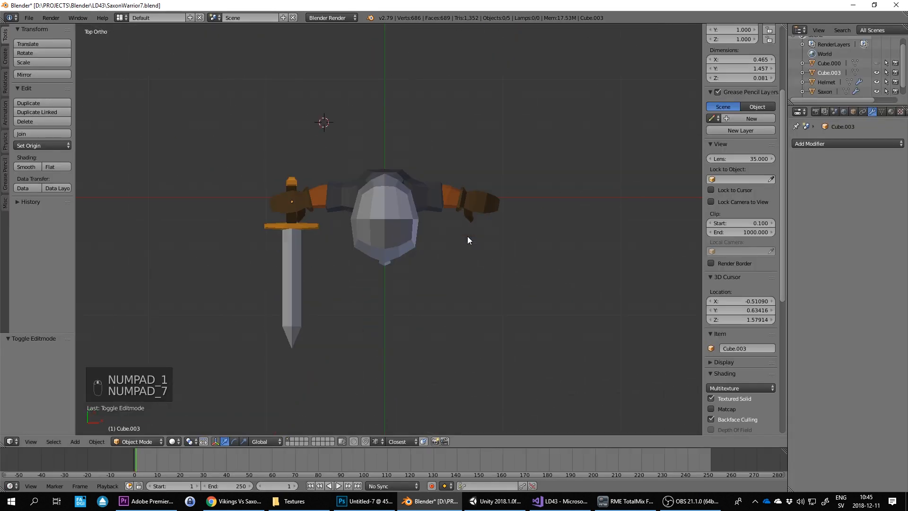
Place the 3D cursor on the warrior's left hand in the top view
{"action": "left_click", "coordinate": [481, 202]}
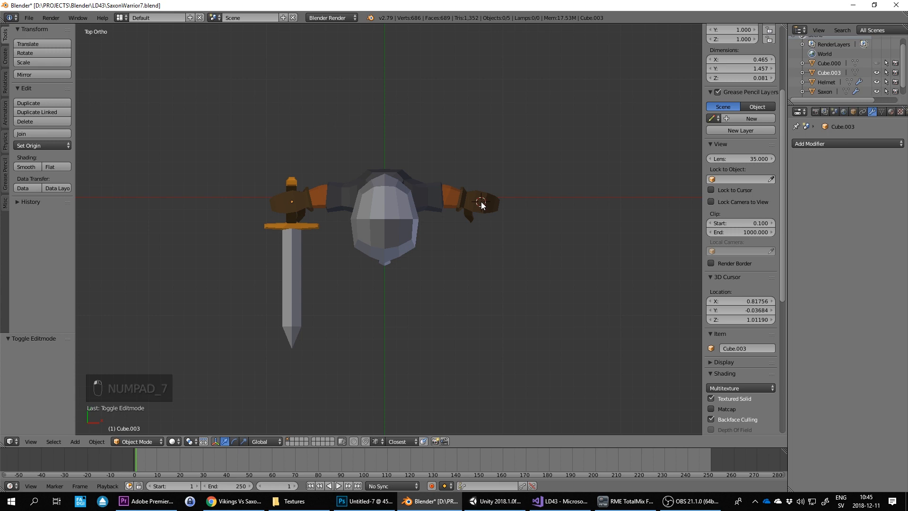
{"action": "left_click", "coordinate": [481, 201]}
{"action": "left_click", "coordinate": [460, 202]}
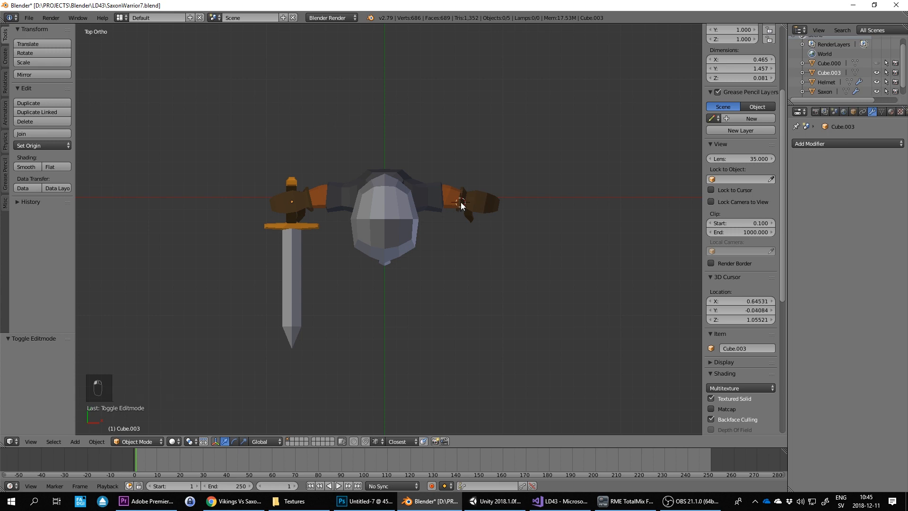
{"action": "left_click", "coordinate": [464, 201]}
{"action": "left_click", "coordinate": [464, 201]}
{"action": "left_click", "coordinate": [465, 202]}
{"action": "left_click", "coordinate": [465, 203]}
{"action": "left_click", "coordinate": [476, 201]}
Switch to Photoshop, examine the shields in the reference miniatures, and return to Blender
{"action": "key", "text": "alt+Tab"}
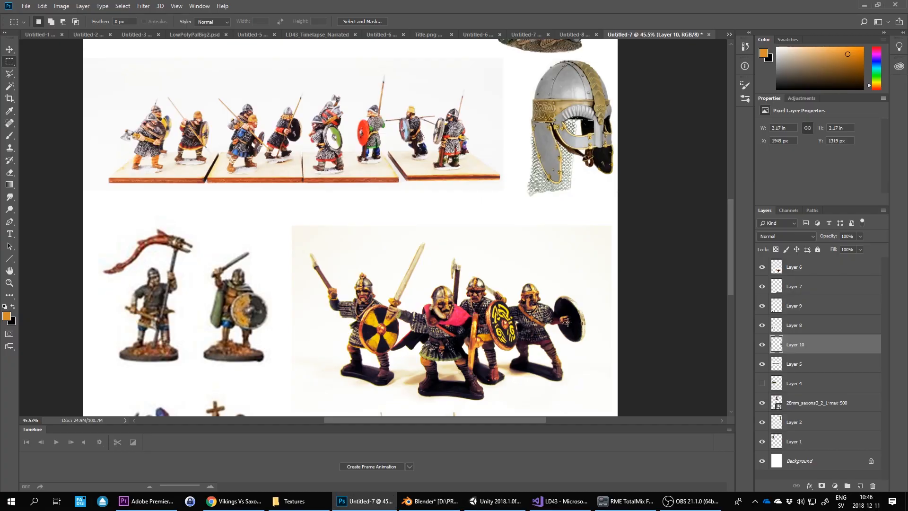
{"action": "scroll", "coordinate": [549, 314], "scroll_direction": "down", "scroll_amount": 5}
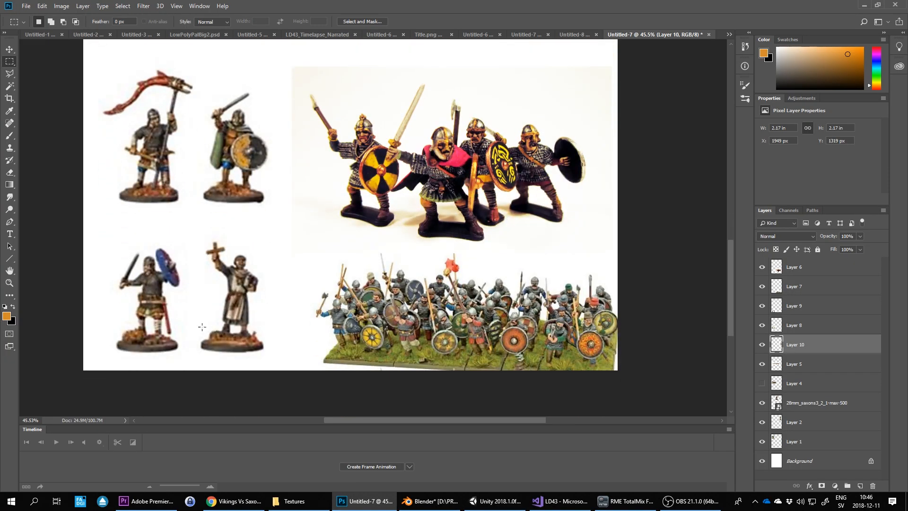
{"action": "key", "text": "alt+Tab"}
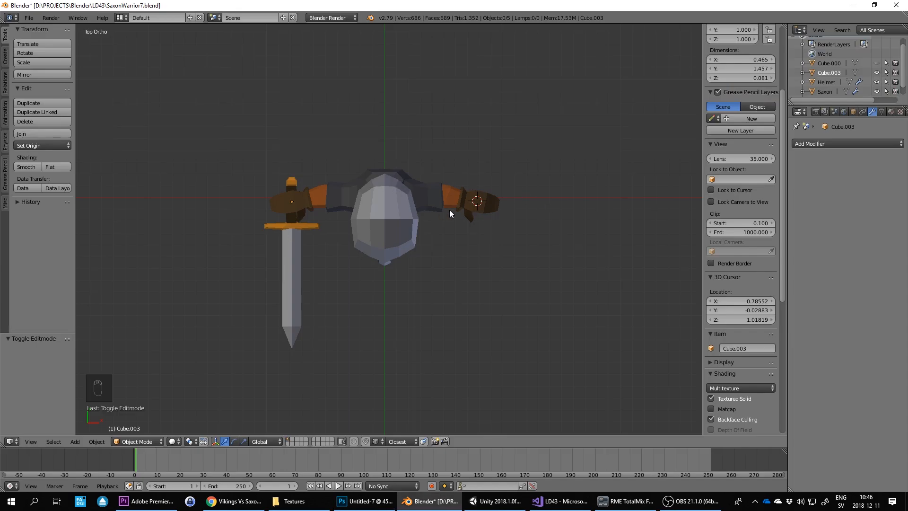
Reposition the 3D cursor on the warrior's left hand and add a cylinder mesh with 8 vertices there
{"action": "left_click", "coordinate": [478, 202]}
{"action": "key", "text": "shift+a"}
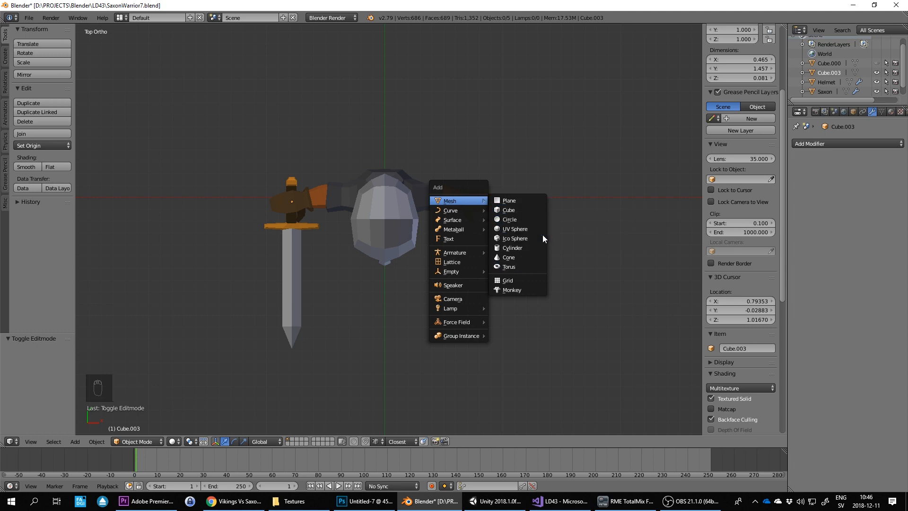
{"action": "left_click", "coordinate": [517, 249]}
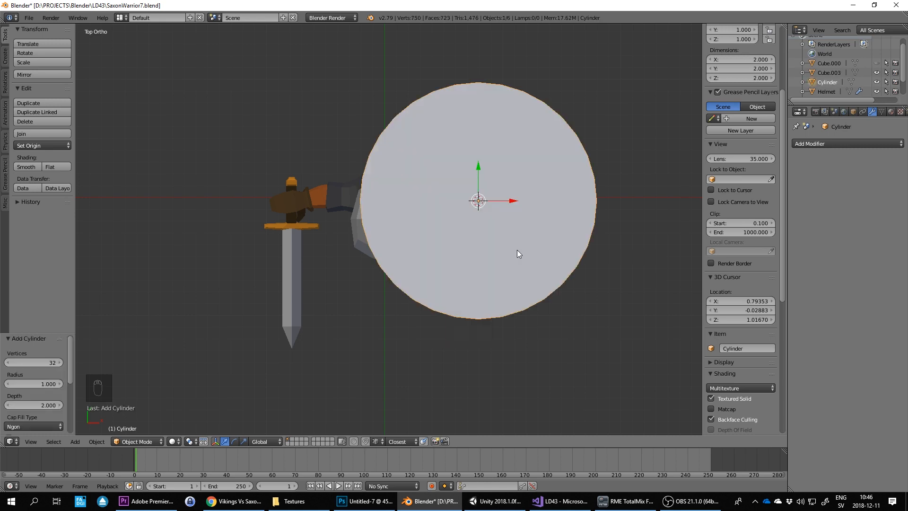
{"action": "double_click", "coordinate": [44, 362]}
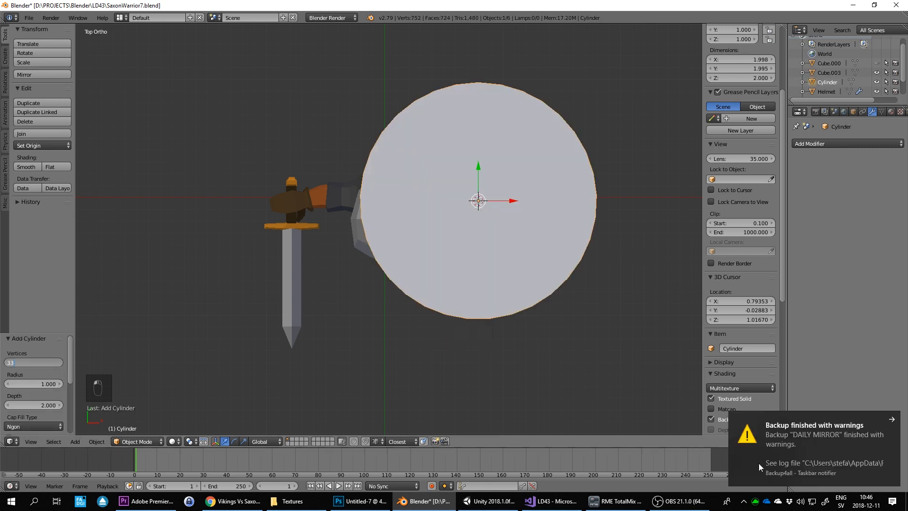
{"action": "left_click", "coordinate": [892, 419]}
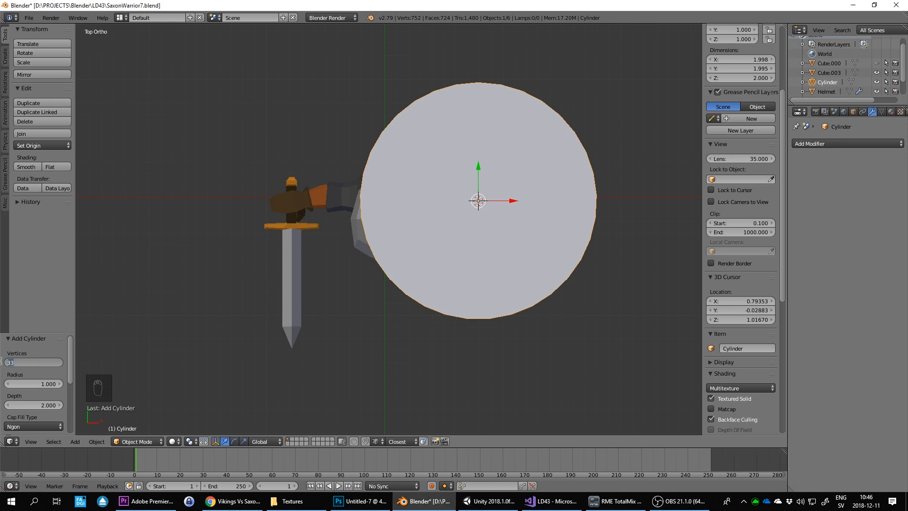
{"action": "key", "text": "Tab"}
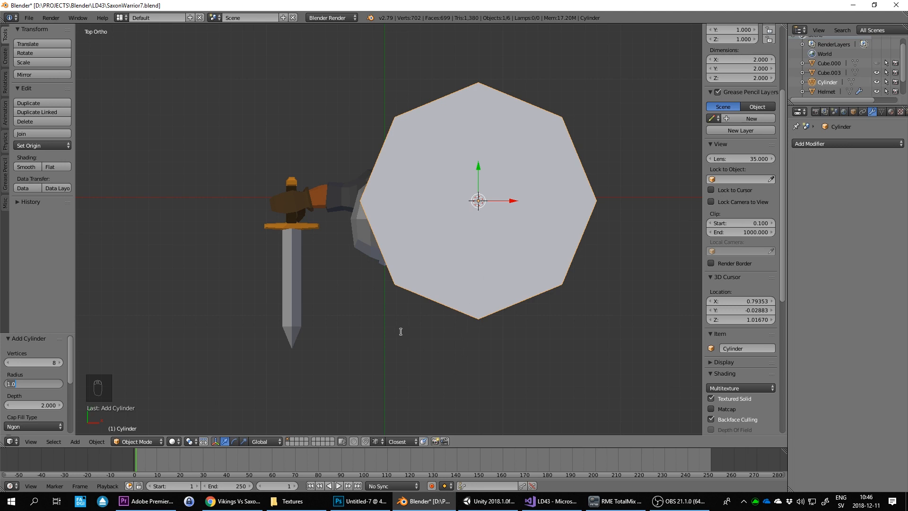
Flatten the cylinder's mesh in Edit Mode into a thin disc, scaling it along Z by about 0.071
{"action": "mouse_move", "coordinate": [517, 282]}
{"action": "middle_mouse_down"}
{"action": "mouse_move", "coordinate": [536, 233]}
{"action": "mouse_move", "coordinate": [526, 223]}
{"action": "mouse_move", "coordinate": [512, 240]}
{"action": "mouse_move", "coordinate": [521, 277]}
{"action": "middle_mouse_up"}
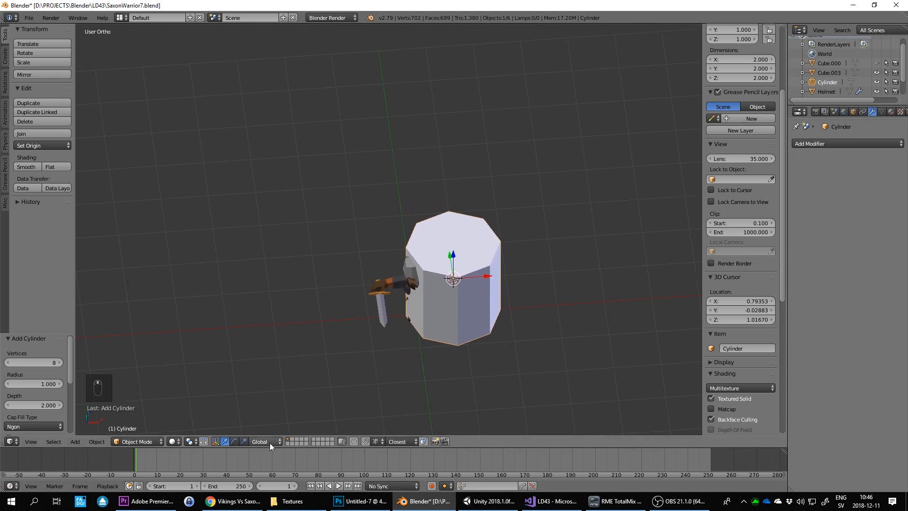
{"action": "key", "text": "Tab"}
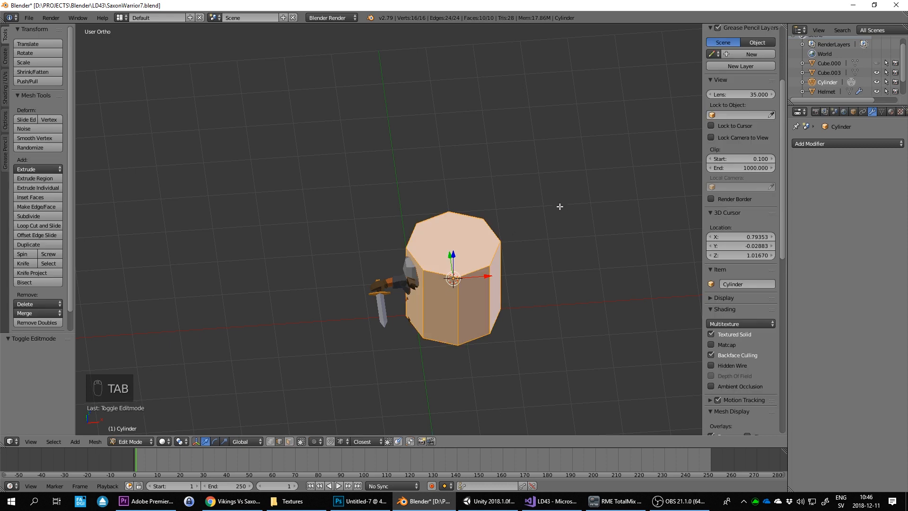
{"action": "key", "text": "s"}
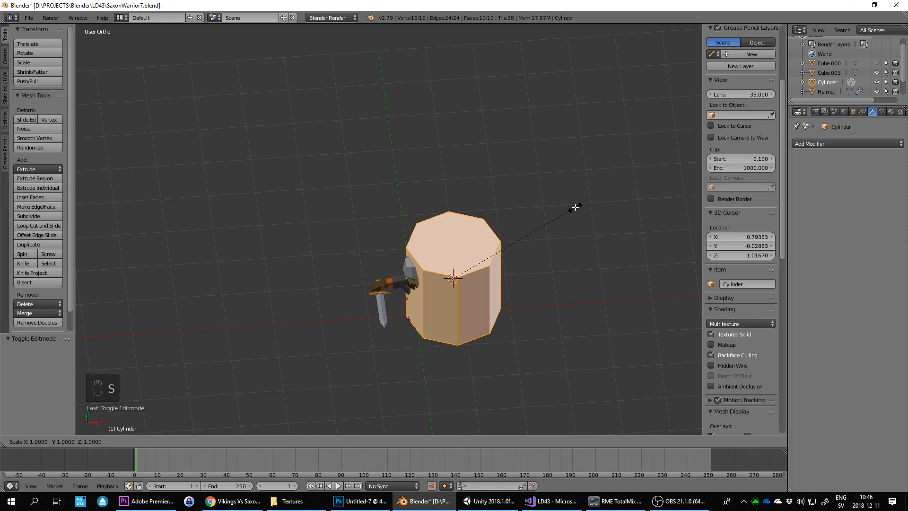
{"action": "key", "text": "z"}
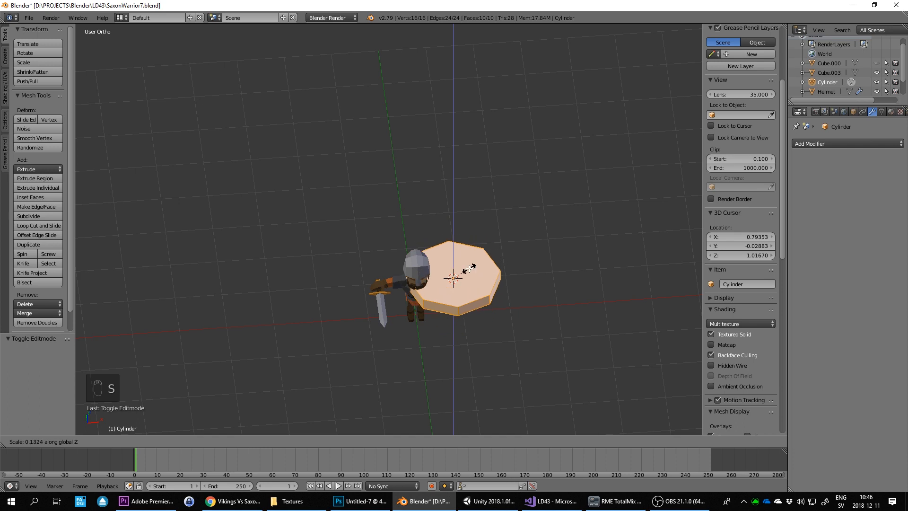
{"action": "left_click", "coordinate": [457, 272]}
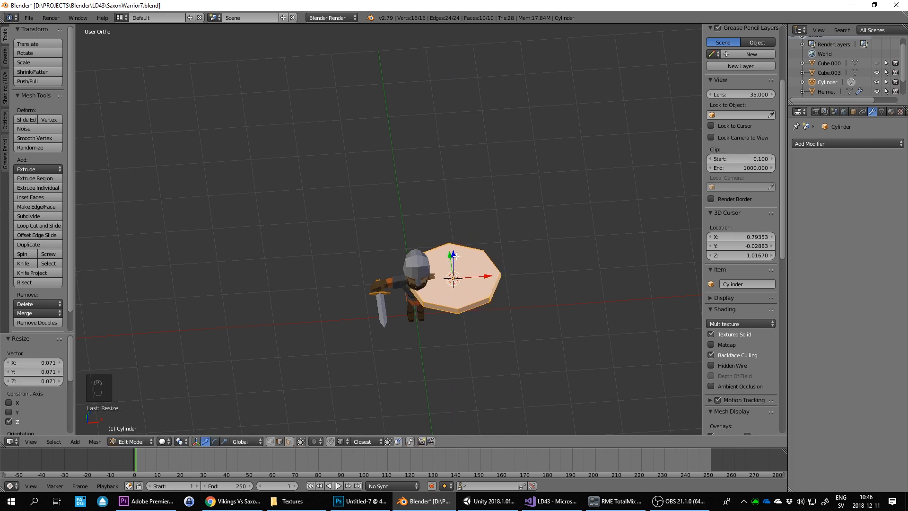
Scale the octagonal disc down uniformly to a shield size of about 0.81 units across
{"action": "middle_click_drag", "start_coordinate": [457, 260], "coordinate": [485, 227]}
{"action": "scroll", "coordinate": [484, 227], "scroll_direction": "up", "scroll_amount": 3}
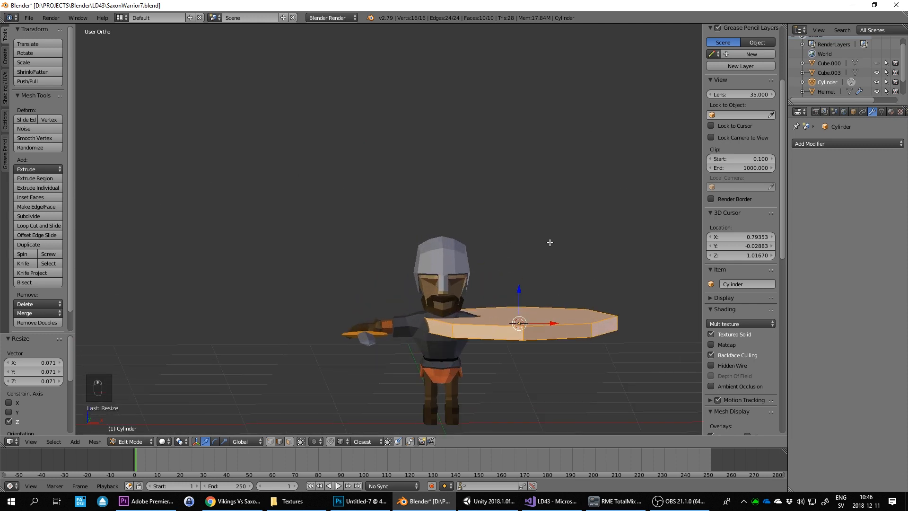
{"action": "middle_click_drag", "start_coordinate": [549, 243], "coordinate": [500, 244], "text": "shift"}
{"action": "middle_click_drag", "start_coordinate": [598, 230], "coordinate": [612, 243]}
{"action": "key", "text": "s"}
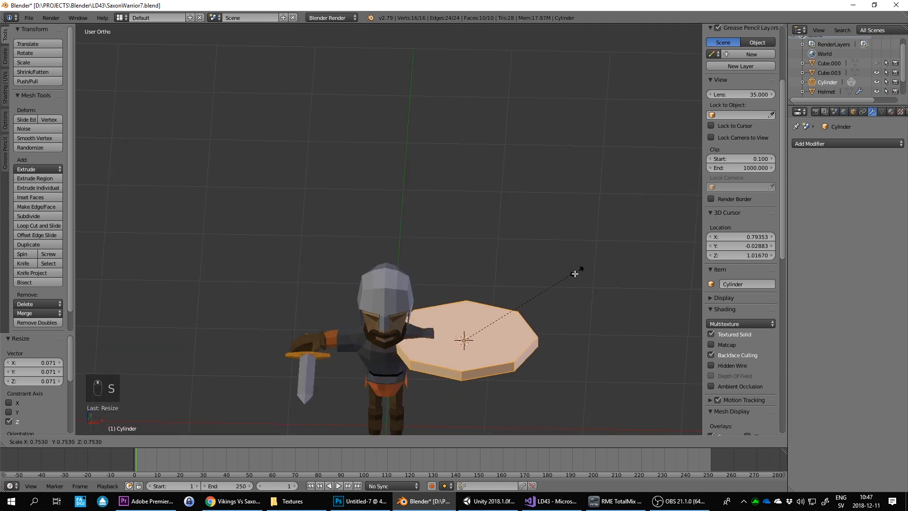
{"action": "left_click", "coordinate": [549, 300]}
{"action": "key", "text": "s"}
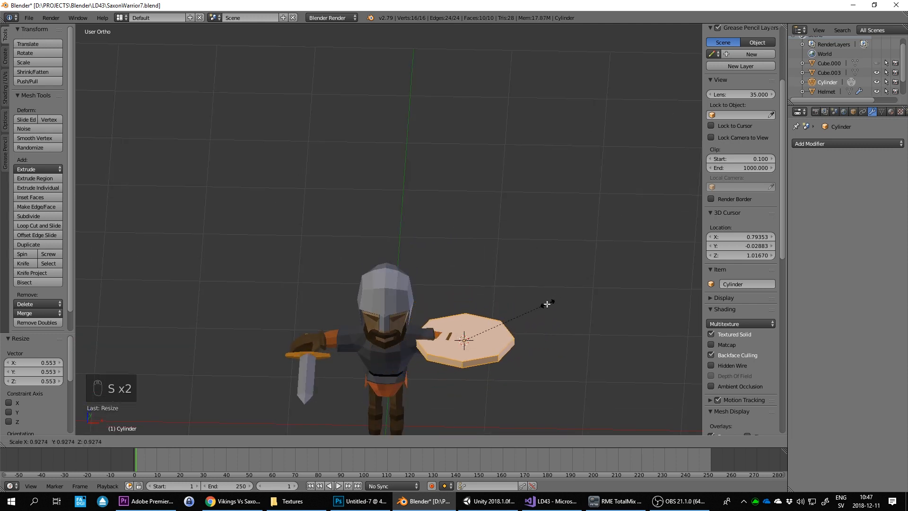
{"action": "left_click", "coordinate": [544, 305]}
{"action": "middle_click_drag", "start_coordinate": [543, 306], "coordinate": [527, 331]}
{"action": "key", "text": "s"}
{"action": "left_click", "coordinate": [500, 309]}
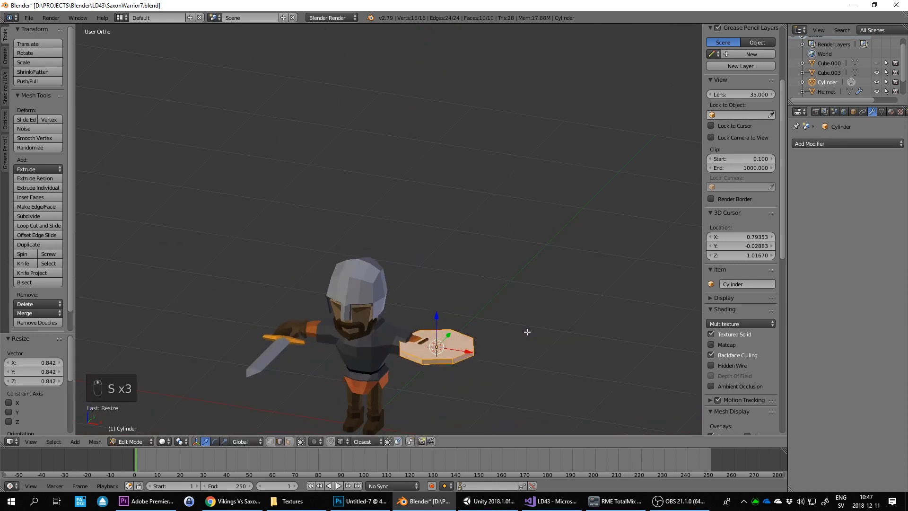
Check the disc against the reference shields in Photoshop, return to Blender and switch the disc to Object Mode
{"action": "scroll", "coordinate": [521, 328], "scroll_direction": "up", "scroll_amount": 4}
{"action": "middle_click_drag", "start_coordinate": [510, 300], "coordinate": [485, 215], "text": "shift"}
{"action": "mouse_move", "coordinate": [471, 300]}
{"action": "middle_mouse_down"}
{"action": "mouse_move", "coordinate": [490, 276]}
{"action": "mouse_move", "coordinate": [484, 309]}
{"action": "middle_mouse_up"}
{"action": "key", "text": "alt+Tab"}
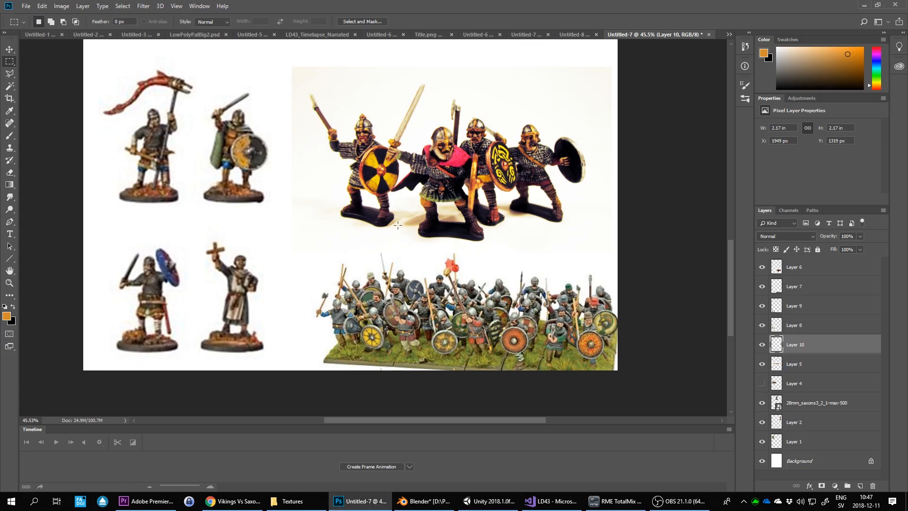
{"action": "key", "text": "alt+Tab"}
{"action": "middle_click_drag", "start_coordinate": [516, 203], "coordinate": [520, 241]}
{"action": "key", "text": "Tab"}
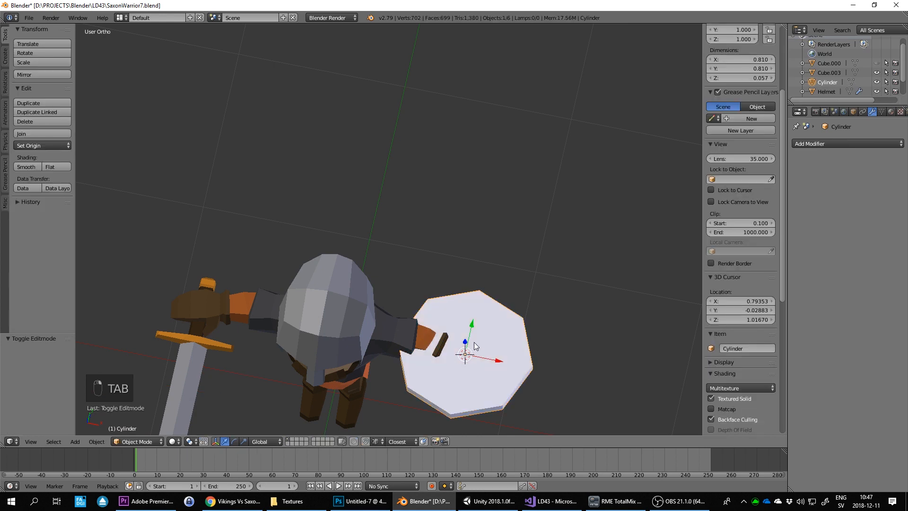
Select the Saxon warrior's body in Object Mode and hide it to clear the view around the shield
{"action": "right_click", "coordinate": [474, 342]}
{"action": "right_click", "coordinate": [487, 332]}
{"action": "key", "text": "Tab"}
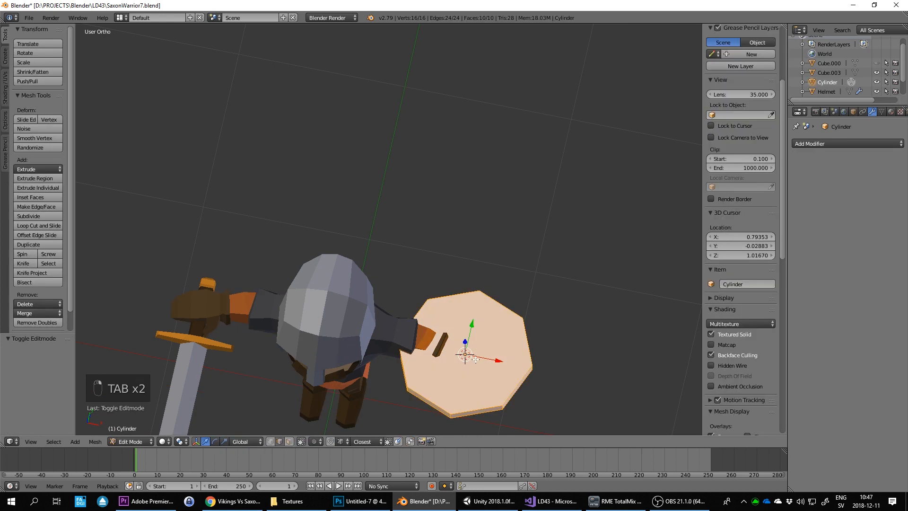
{"action": "middle_click_drag", "start_coordinate": [359, 359], "coordinate": [418, 284]}
{"action": "key", "text": "Tab"}
{"action": "right_click", "coordinate": [283, 285]}
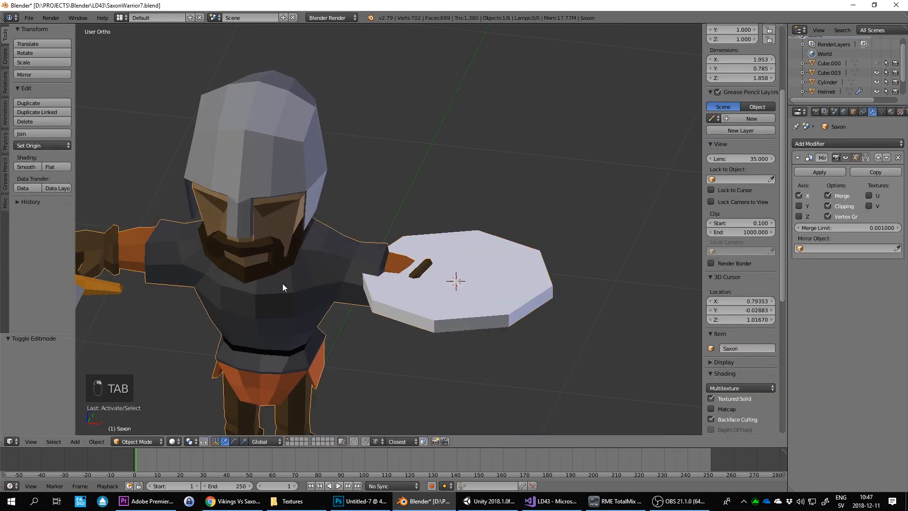
{"action": "key", "text": "h"}
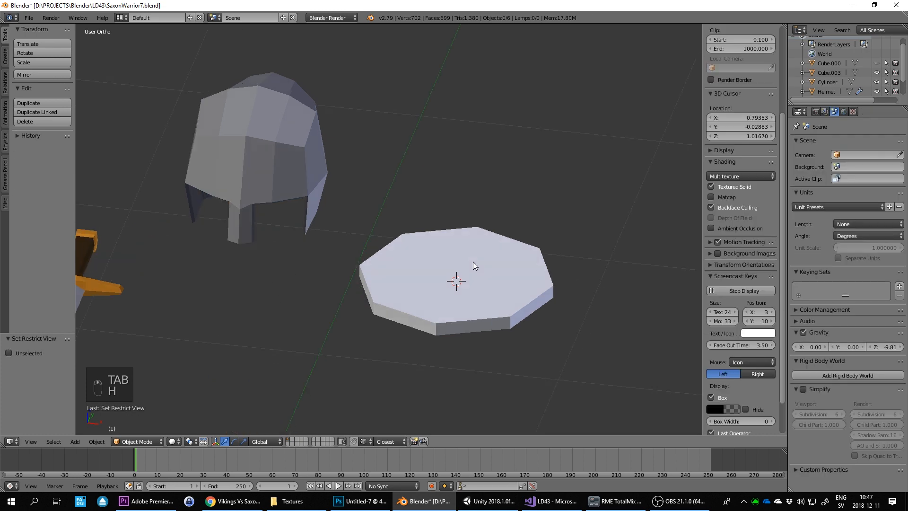
Select both large octagonal faces of the shield disc, front and back, in Edit Mode
{"action": "middle_click_drag", "start_coordinate": [473, 262], "coordinate": [465, 273]}
{"action": "right_click", "coordinate": [457, 261]}
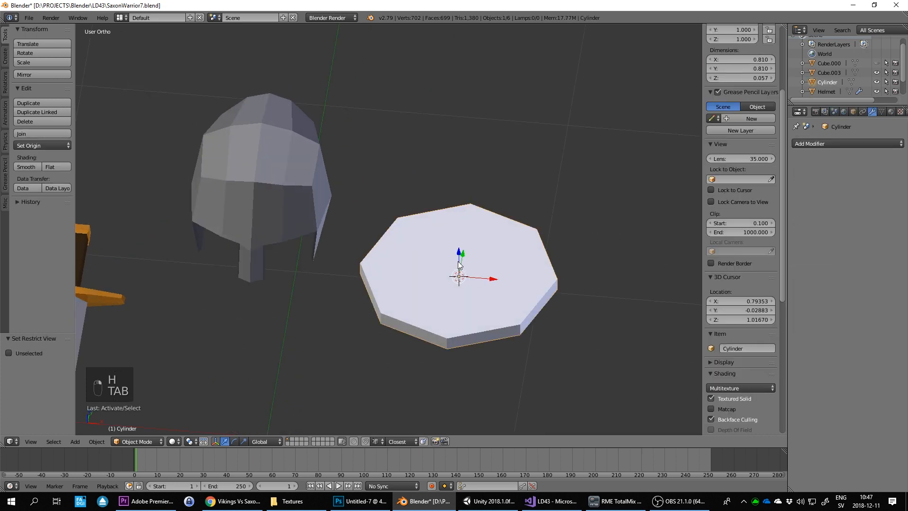
{"action": "key", "text": "Tab"}
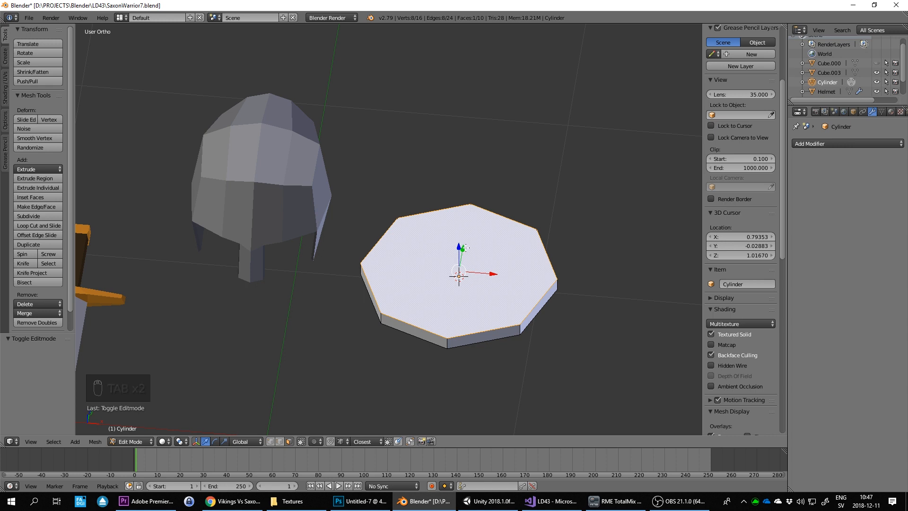
{"action": "middle_click_drag", "start_coordinate": [483, 261], "coordinate": [459, 278]}
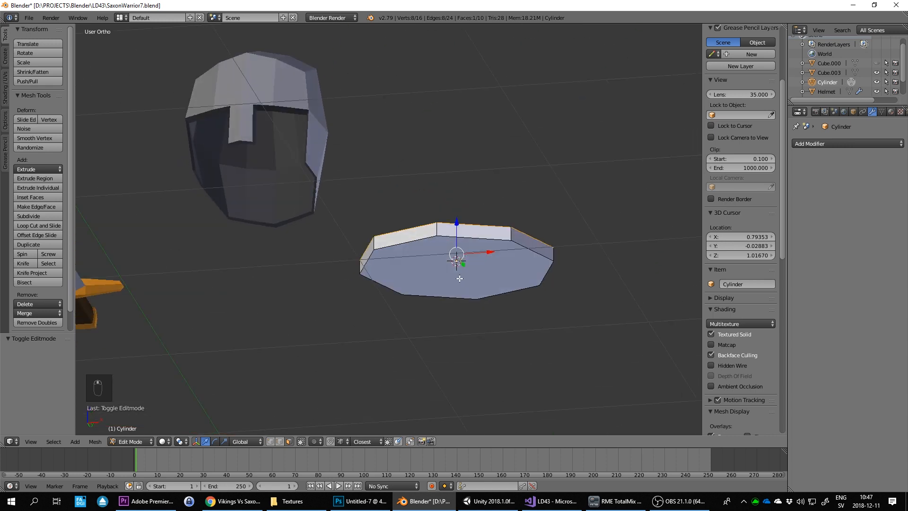
{"action": "right_click", "coordinate": [460, 261], "text": "shift"}
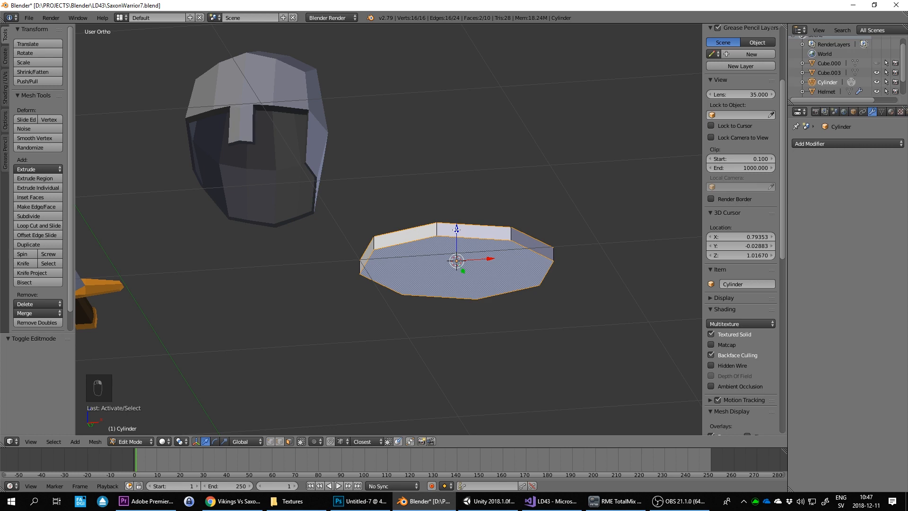
{"action": "right_click", "coordinate": [459, 259]}
{"action": "key", "text": "ctrl+z"}
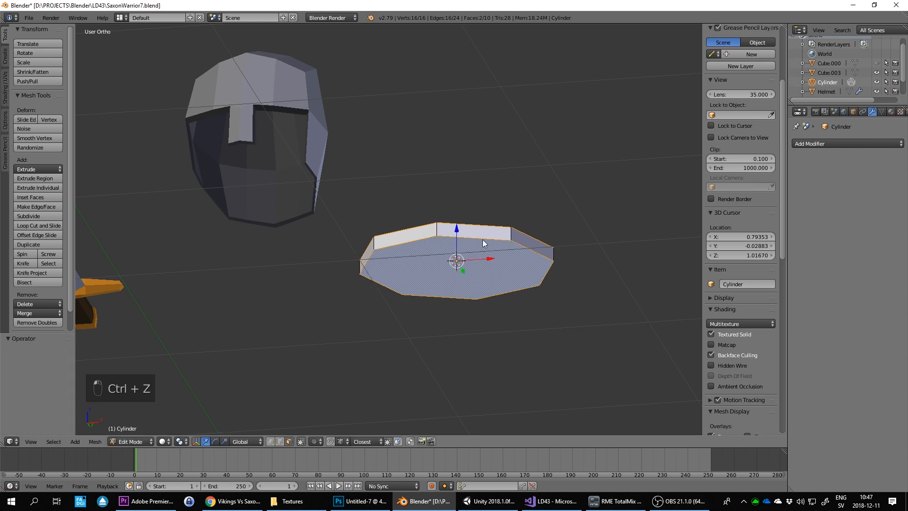
{"action": "key", "text": "Tab"}
{"action": "key", "text": "Tab"}
{"action": "right_click", "coordinate": [445, 265]}
{"action": "mouse_move", "coordinate": [444, 265]}
{"action": "middle_mouse_down"}
{"action": "mouse_move", "coordinate": [489, 276]}
{"action": "mouse_move", "coordinate": [457, 267]}
{"action": "middle_mouse_up"}
{"action": "right_click", "coordinate": [457, 268], "text": "shift"}
{"action": "left_click_drag", "start_coordinate": [457, 248], "coordinate": [458, 235]}
{"action": "key", "text": "ctrl+z"}
Inset both large shield faces by about 0.062, and inset the resulting inner faces again by about 0.17
{"action": "middle_click_drag", "start_coordinate": [475, 278], "coordinate": [457, 280]}
{"action": "key", "text": "i"}
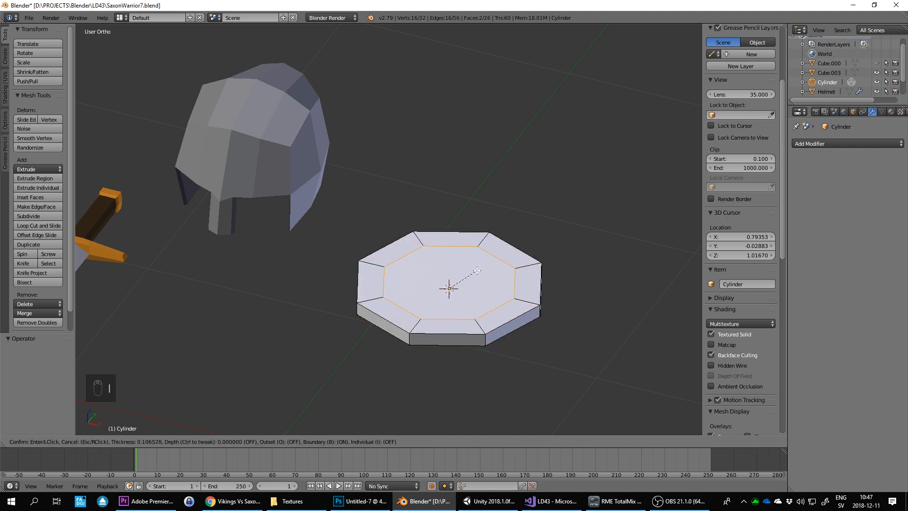
{"action": "left_click", "coordinate": [479, 270]}
{"action": "key", "text": "i"}
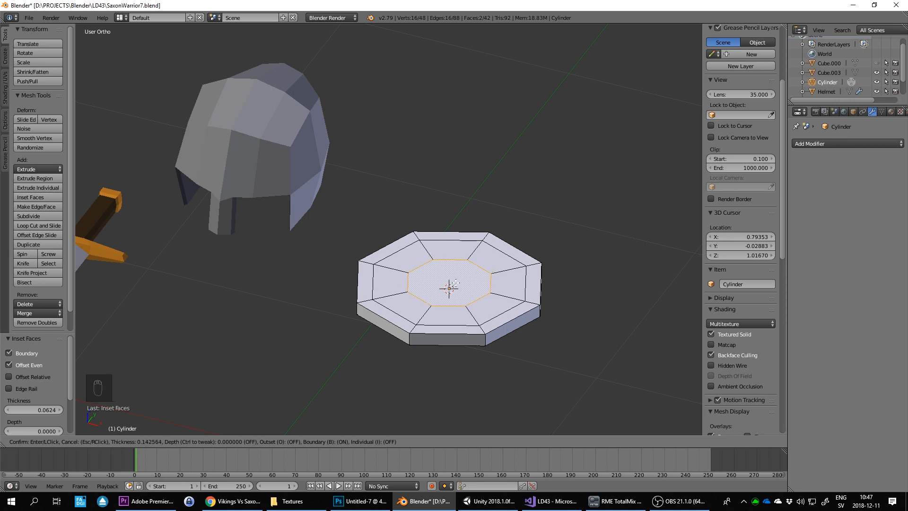
{"action": "left_click", "coordinate": [455, 289]}
Grow the selection to the surrounding face rings and raise them about 0.018 along Z
{"action": "mouse_move", "coordinate": [455, 290]}
{"action": "middle_mouse_down"}
{"action": "mouse_move", "coordinate": [492, 220]}
{"action": "mouse_move", "coordinate": [458, 282]}
{"action": "middle_mouse_up"}
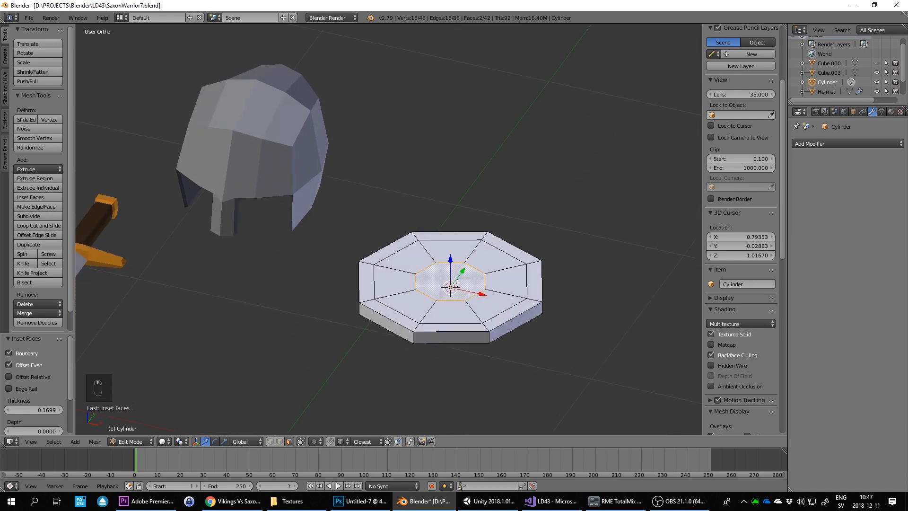
{"action": "key", "text": "ctrl+KP_Add"}
{"action": "left_click_drag", "start_coordinate": [450, 258], "coordinate": [451, 252]}
{"action": "middle_click_drag", "start_coordinate": [451, 252], "coordinate": [488, 228]}
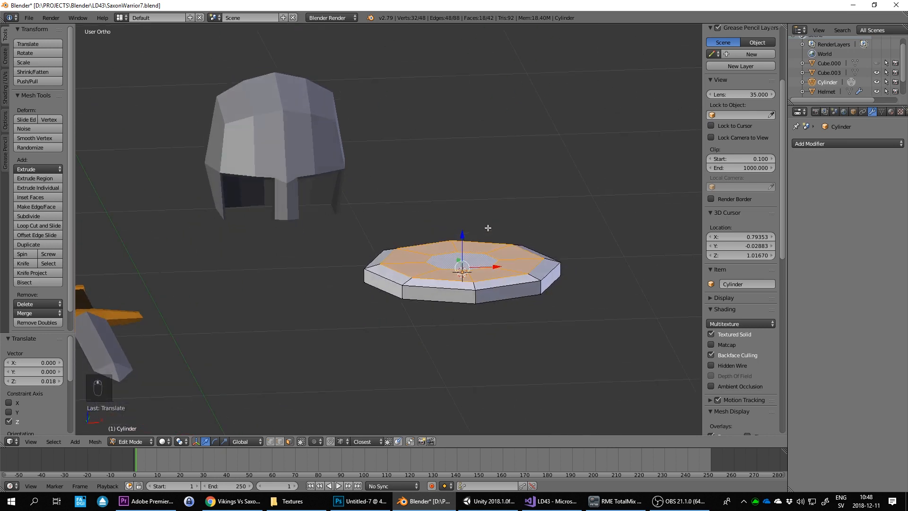
Reselect the small central octagonal faces and raise them slightly along Z to give the shield a domed profile
{"action": "key", "text": "ctrl+KP_Add"}
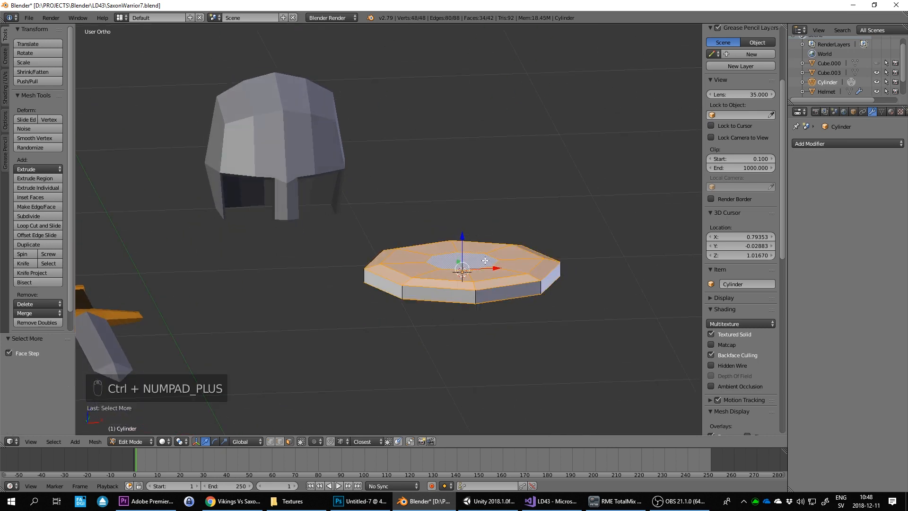
{"action": "right_click", "coordinate": [440, 258]}
{"action": "middle_click_drag", "start_coordinate": [440, 257], "coordinate": [469, 275]}
{"action": "left_click_drag", "start_coordinate": [453, 251], "coordinate": [454, 249]}
{"action": "mouse_move", "coordinate": [454, 248]}
{"action": "middle_mouse_down"}
{"action": "mouse_move", "coordinate": [495, 217]}
{"action": "mouse_move", "coordinate": [461, 235]}
{"action": "middle_mouse_up"}
{"action": "left_click_drag", "start_coordinate": [461, 235], "coordinate": [470, 234]}
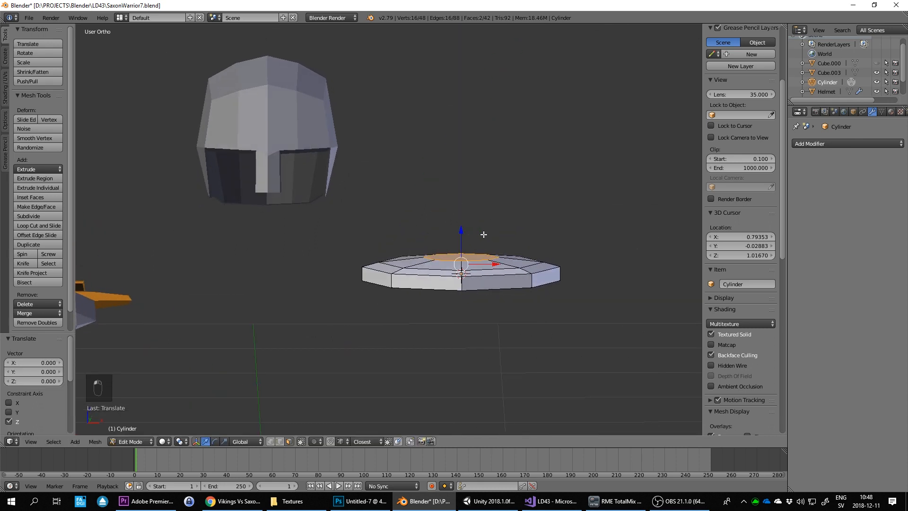
{"action": "key", "text": "alt+Tab"}
{"action": "key", "text": "alt+Tab"}
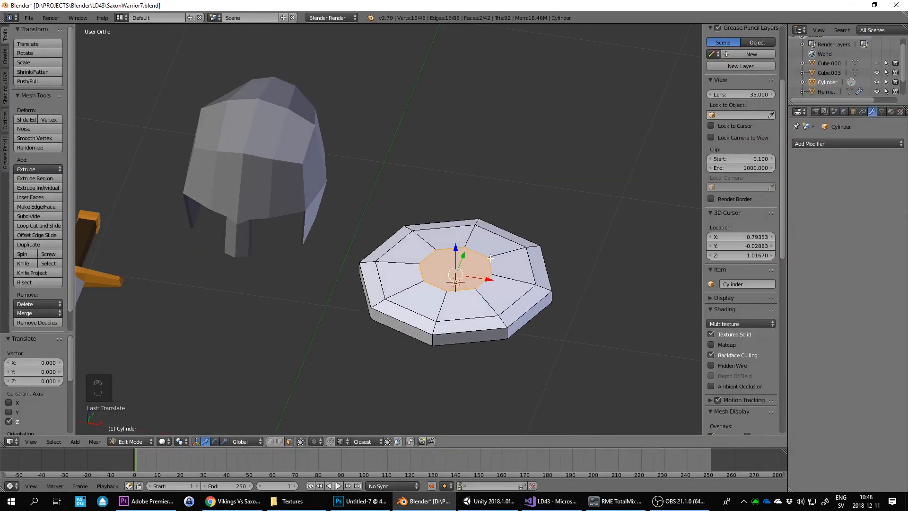
{"action": "key", "text": "e"}
{"action": "right_click", "coordinate": [503, 230]}
{"action": "middle_click_drag", "start_coordinate": [504, 231], "coordinate": [509, 254]}
{"action": "key", "text": "ctrl+z"}
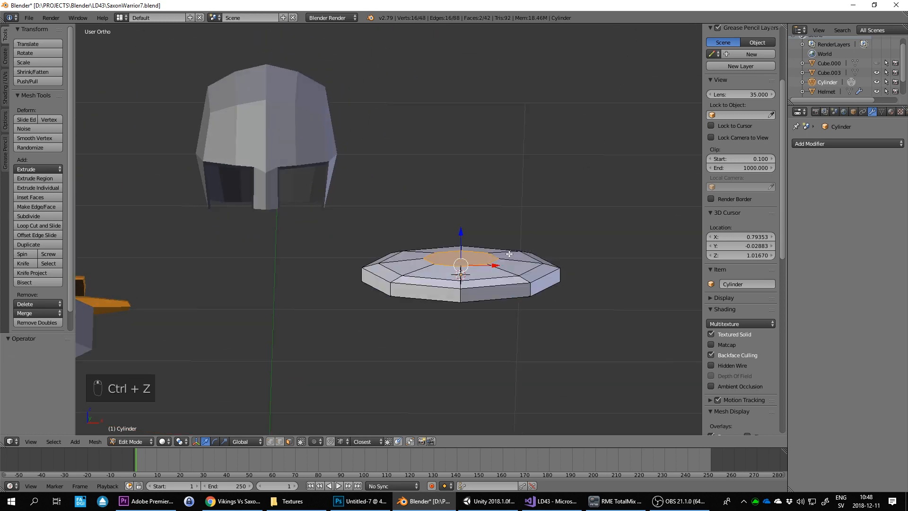
{"action": "left_click_drag", "start_coordinate": [464, 235], "coordinate": [467, 221]}
{"action": "key", "text": "ctrl+z"}
Inset only the upper central octagonal face of the shield by about 0.026
{"action": "middle_click_drag", "start_coordinate": [504, 225], "coordinate": [495, 255]}
{"action": "right_click", "coordinate": [467, 263]}
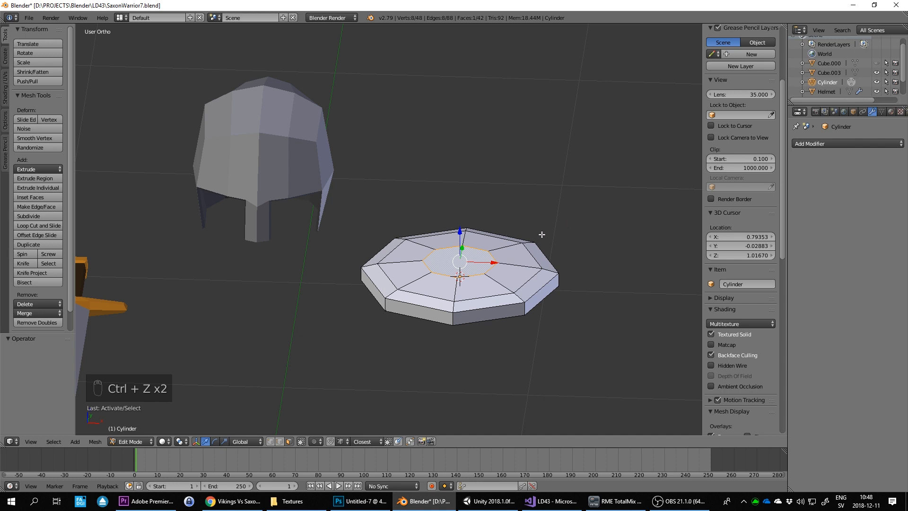
{"action": "key", "text": "i"}
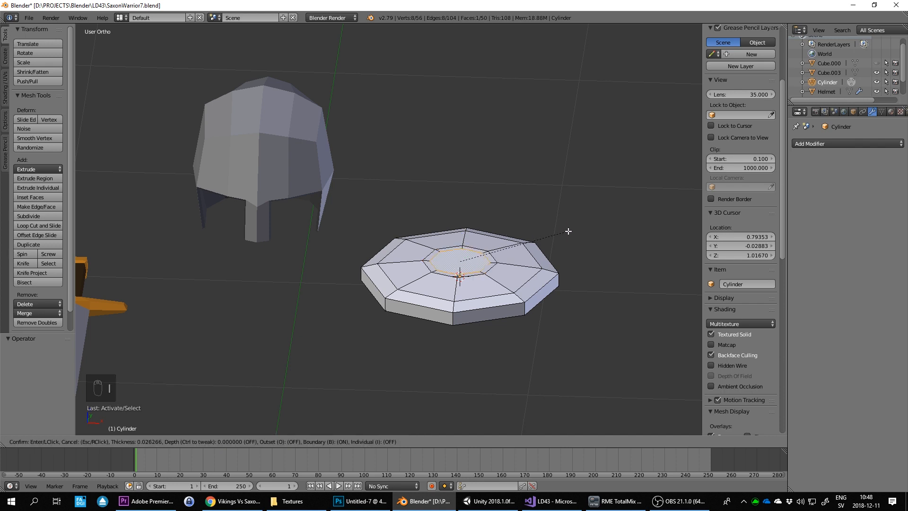
{"action": "left_click", "coordinate": [570, 230]}
Extrude the inset central face upward about 0.07 into a boss tapered to 0.634 scale, and lower its top about 0.034
{"action": "scroll", "coordinate": [571, 240], "scroll_direction": "up", "scroll_amount": 2}
{"action": "scroll", "coordinate": [571, 240], "scroll_direction": "up", "scroll_amount": 3}
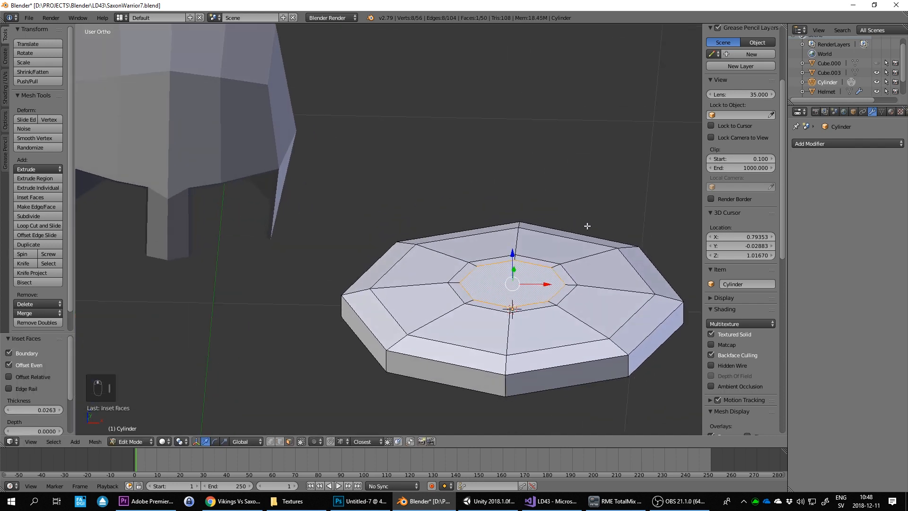
{"action": "key", "text": "e"}
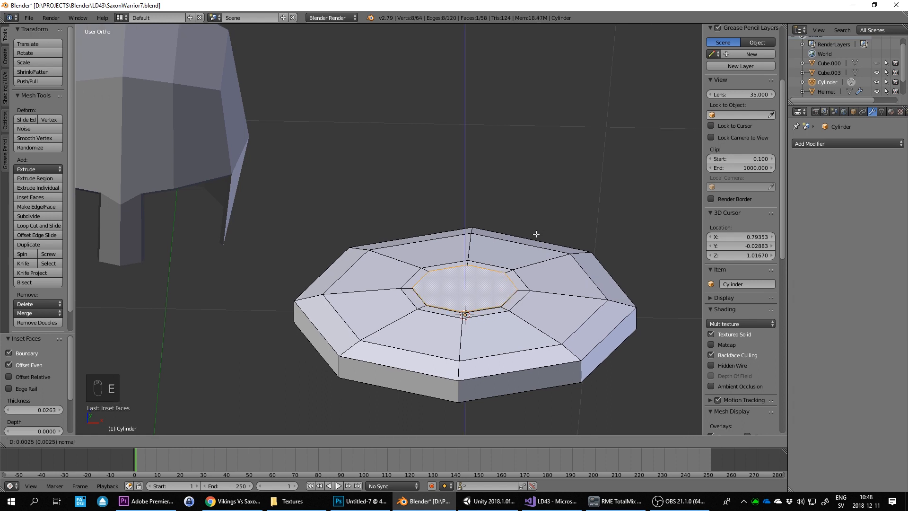
{"action": "left_click", "coordinate": [552, 209]}
{"action": "key", "text": "s"}
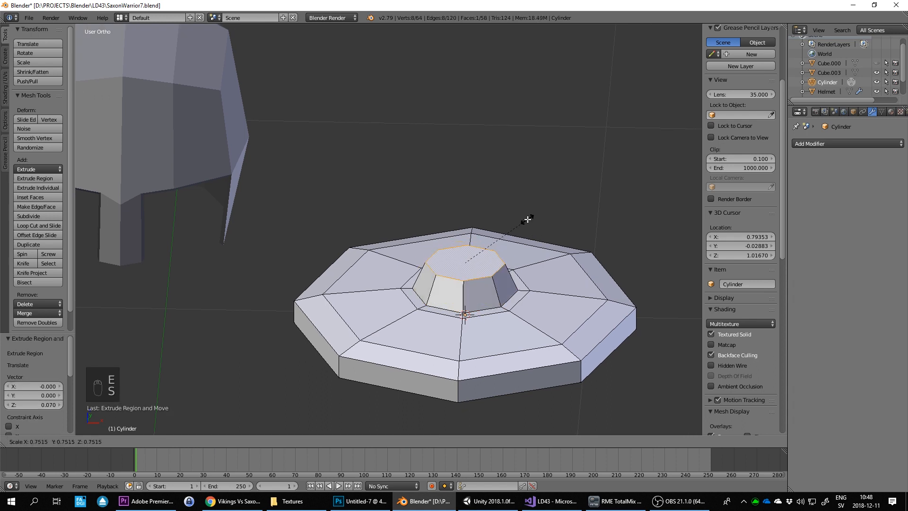
{"action": "left_click", "coordinate": [517, 224]}
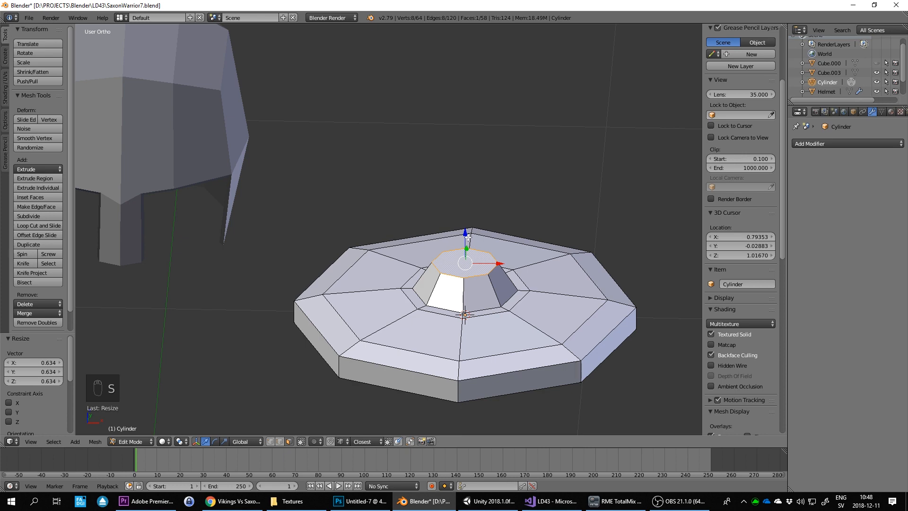
{"action": "left_click_drag", "start_coordinate": [468, 236], "coordinate": [528, 246]}
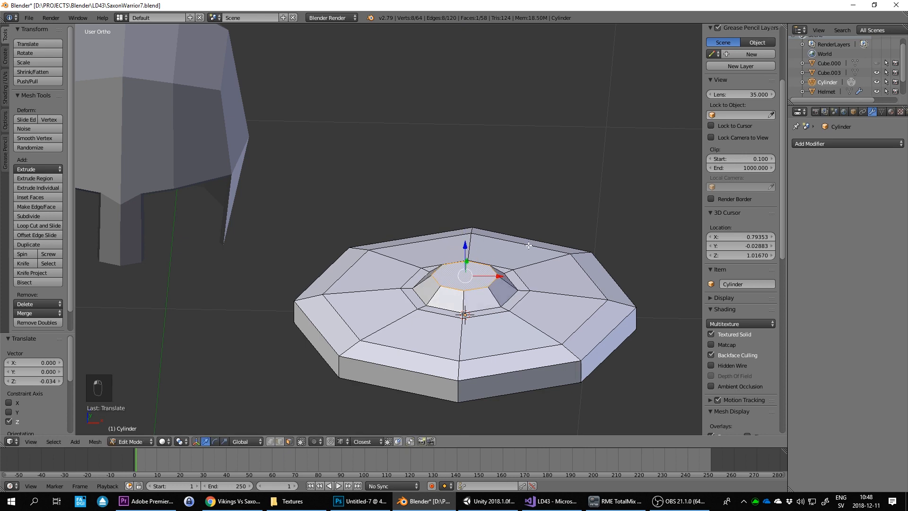
Extrude the top of the boss about 0.044 upward and scale the new face to 0 to form a point
{"action": "middle_click_drag", "start_coordinate": [529, 245], "coordinate": [461, 238]}
{"action": "scroll", "coordinate": [482, 248], "scroll_direction": "down", "scroll_amount": 3}
{"action": "key", "text": "e"}
{"action": "left_click", "coordinate": [463, 234]}
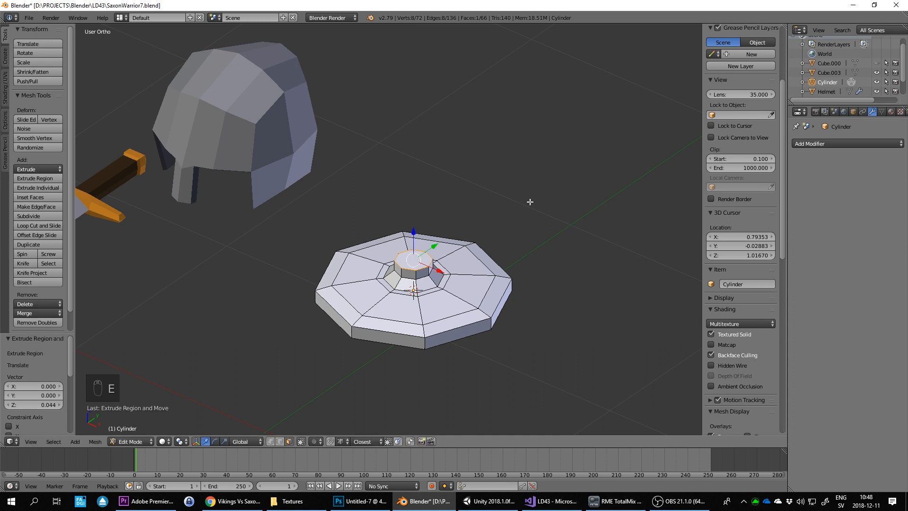
{"action": "key", "text": "s"}
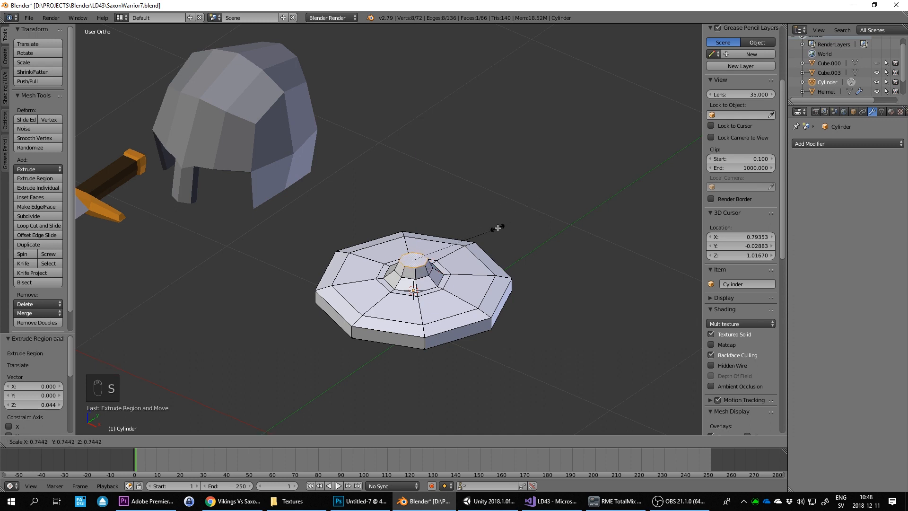
{"action": "key", "text": "0"}
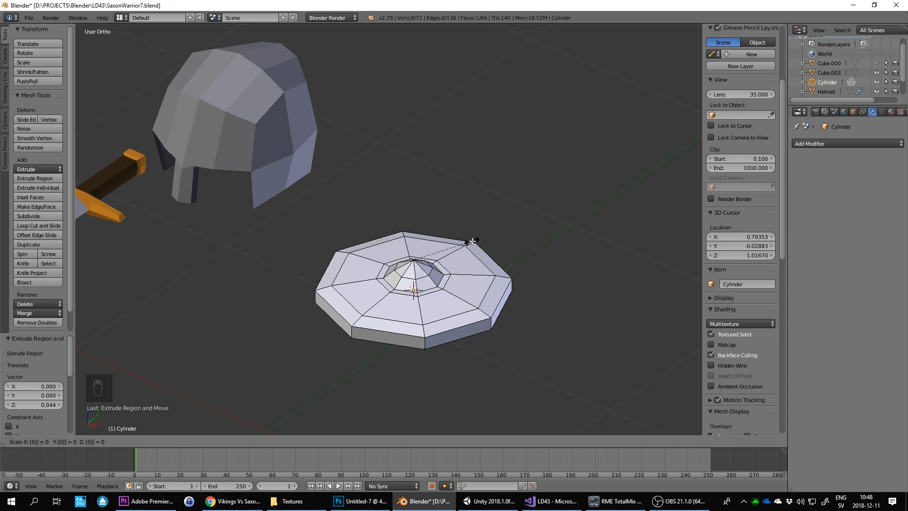
{"action": "key", "text": "Return"}
Select the entire shield mesh and merge its overlapping vertices with Remove Doubles
{"action": "scroll", "coordinate": [420, 261], "scroll_direction": "up", "scroll_amount": 3}
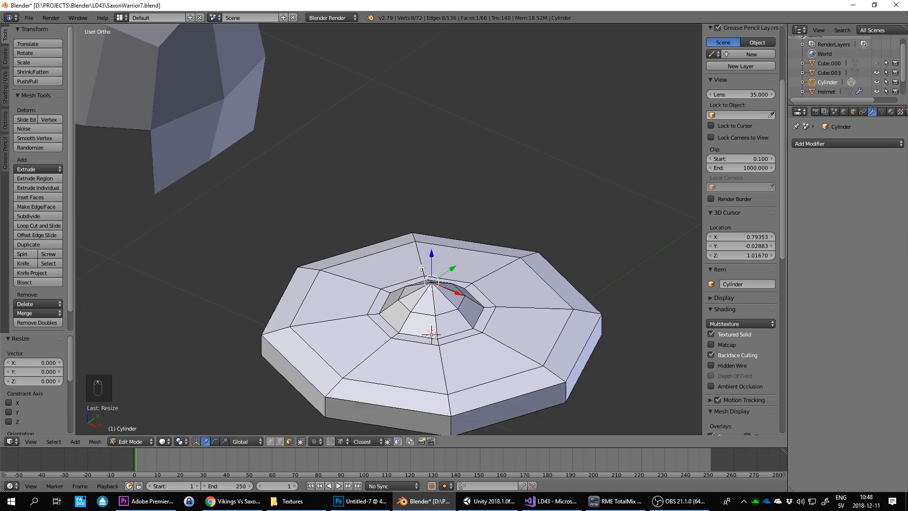
{"action": "key", "text": "Tab"}
{"action": "key", "text": "Tab"}
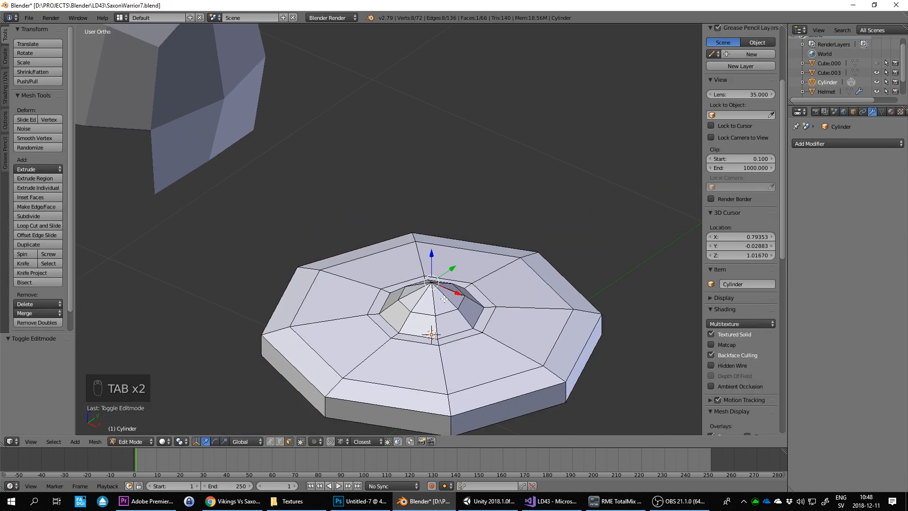
{"action": "key", "text": "a"}
{"action": "key", "text": "a"}
{"action": "key", "text": "a"}
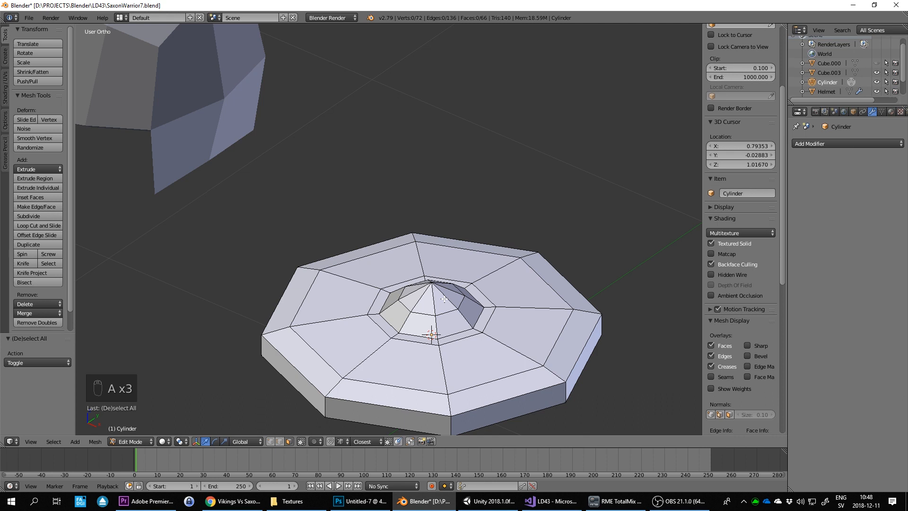
{"action": "key", "text": "a"}
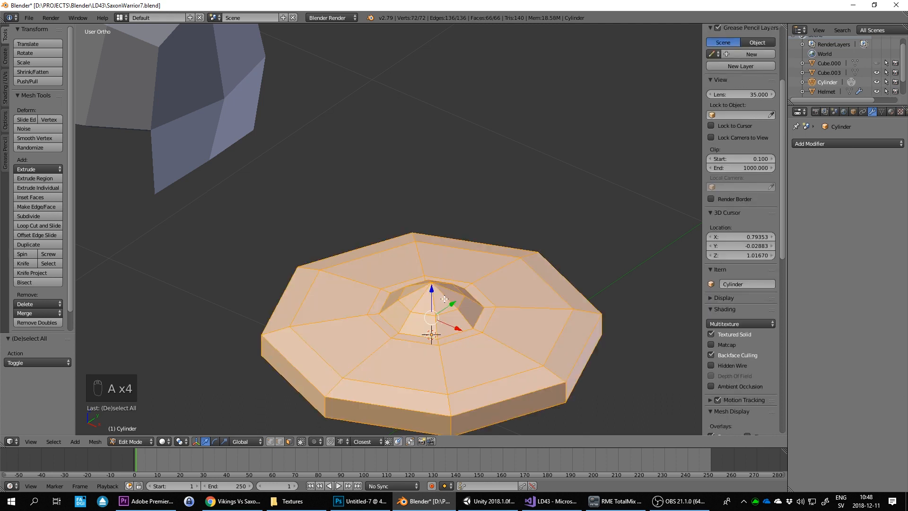
{"action": "key", "text": "space"}
{"action": "type", "text": "remove dou"}
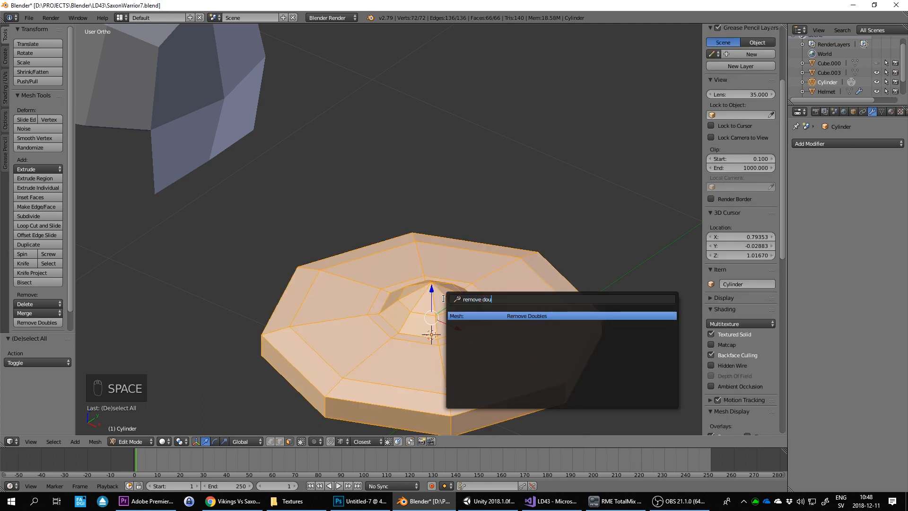
{"action": "key", "text": "Return"}
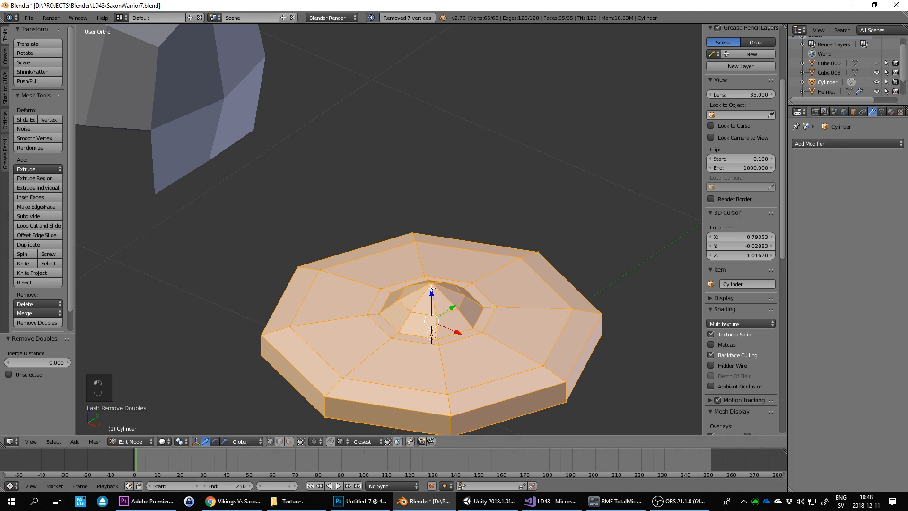
Lower the boss's tip vertex about 0.024 along Z and return to Object Mode
{"action": "right_click", "coordinate": [431, 288]}
{"action": "key", "text": "g"}
{"action": "key", "text": "z"}
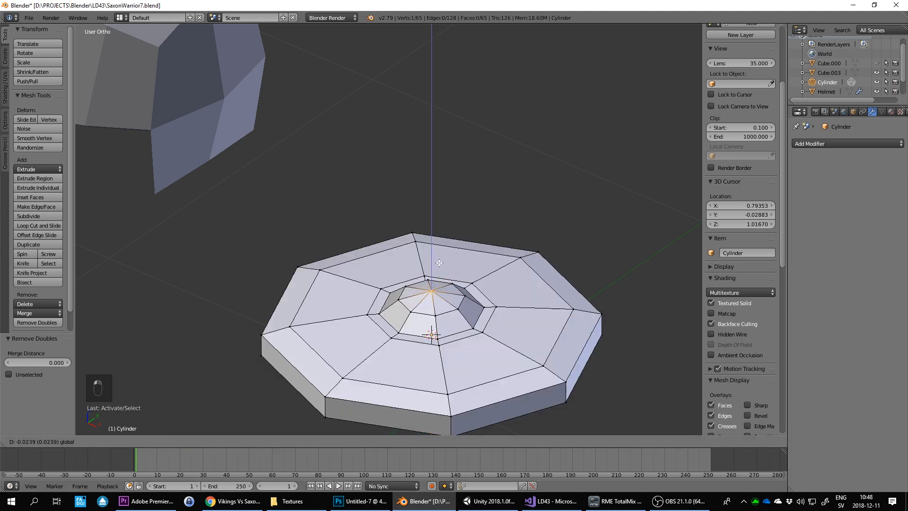
{"action": "left_click", "coordinate": [440, 262]}
{"action": "middle_click_drag", "start_coordinate": [439, 262], "coordinate": [459, 319]}
{"action": "key", "text": "Tab"}
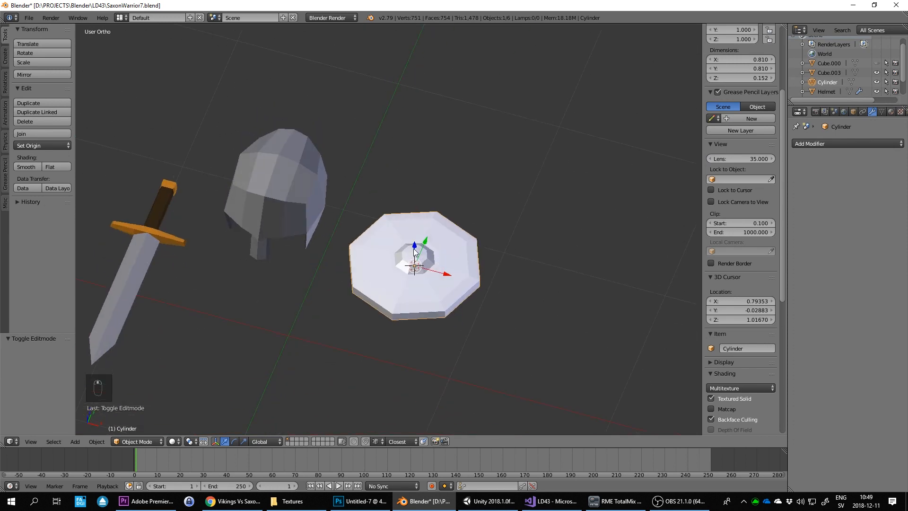
Open the shield mesh in Edit Mode and switch to the UV Editing screen layout
{"action": "key", "text": "Tab"}
{"action": "left_click", "coordinate": [121, 18]}
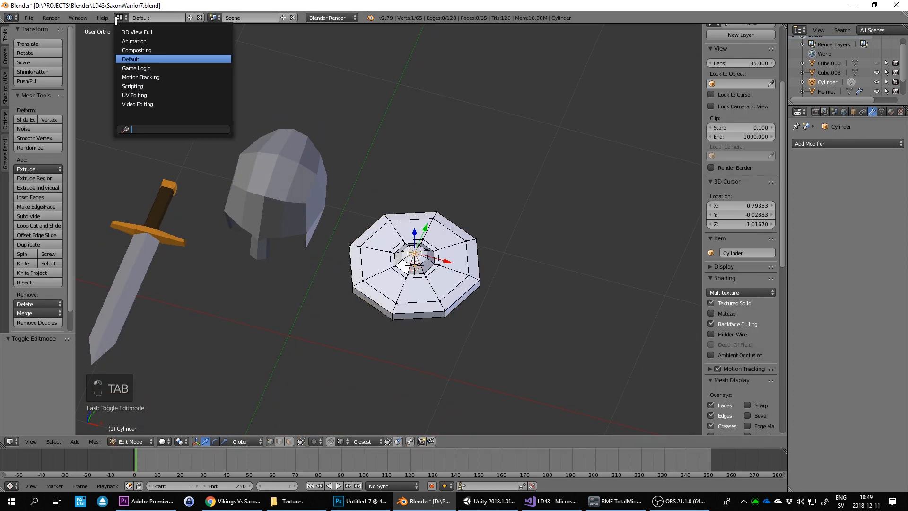
{"action": "left_click", "coordinate": [156, 91]}
{"action": "scroll", "coordinate": [710, 227], "scroll_direction": "down", "scroll_amount": 5}
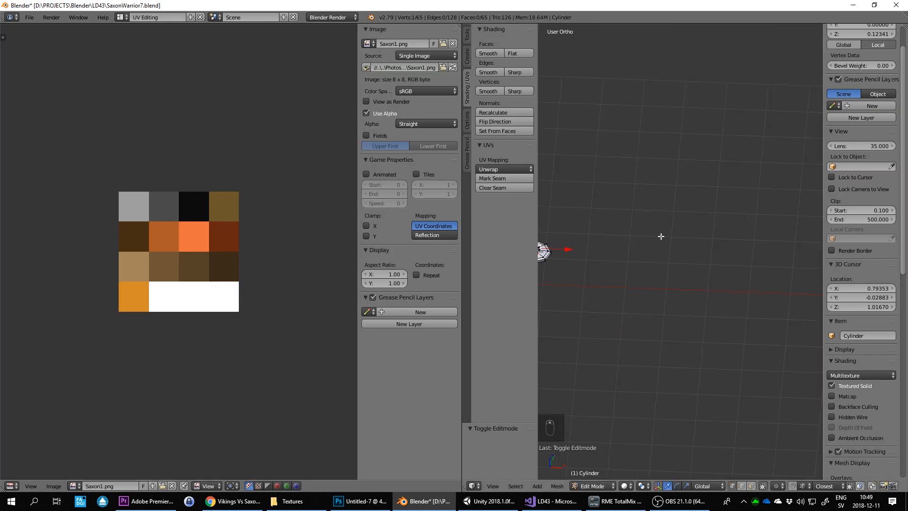
Select the entire shield mesh and reset its UV mapping onto the Saxon1.png palette
{"action": "scroll", "coordinate": [710, 237], "scroll_direction": "up", "scroll_amount": 5}
{"action": "key", "text": "a"}
{"action": "key", "text": "a"}
{"action": "key", "text": "a"}
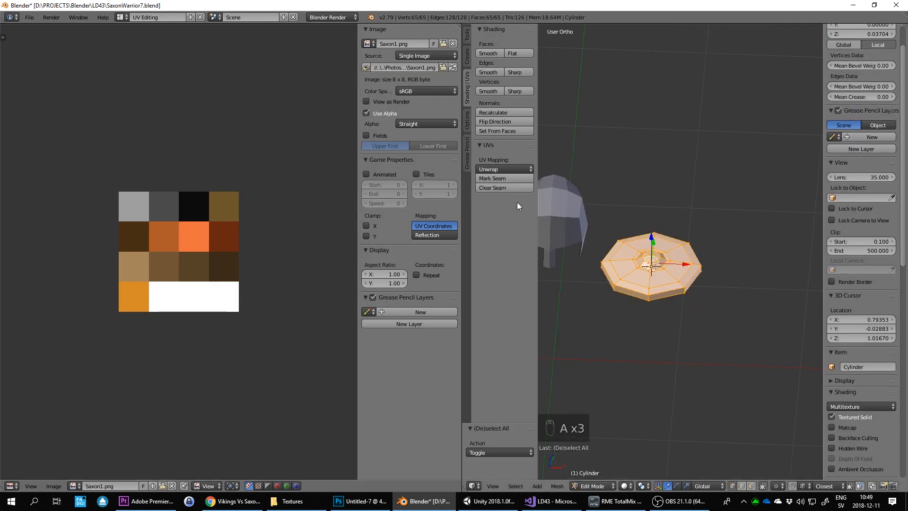
{"action": "left_click", "coordinate": [495, 168]}
{"action": "left_click", "coordinate": [489, 278]}
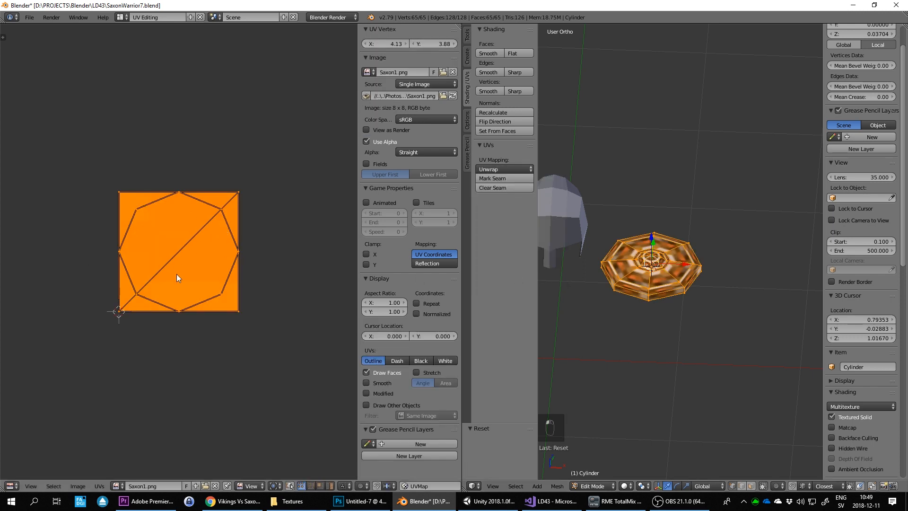
Scale all of the shield's UVs down to a point and move them onto the light grey palette swatch
{"action": "key", "text": "s"}
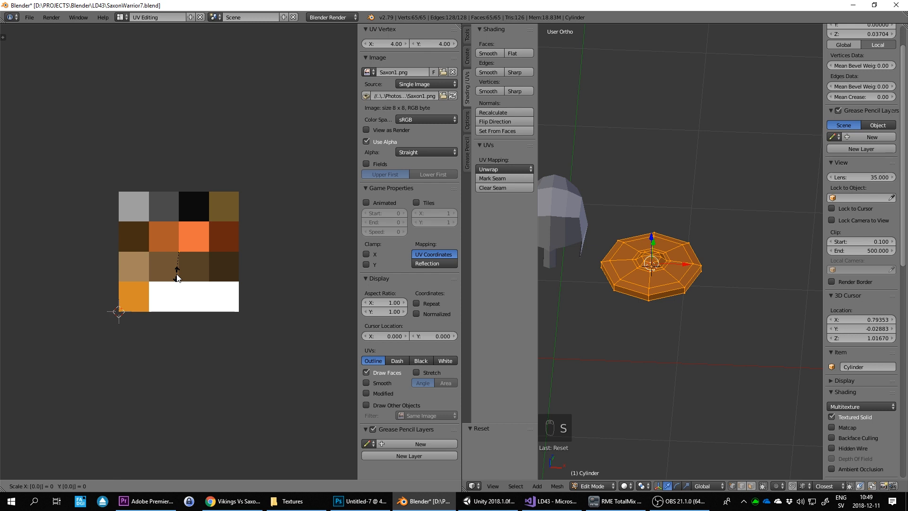
{"action": "left_click", "coordinate": [177, 278]}
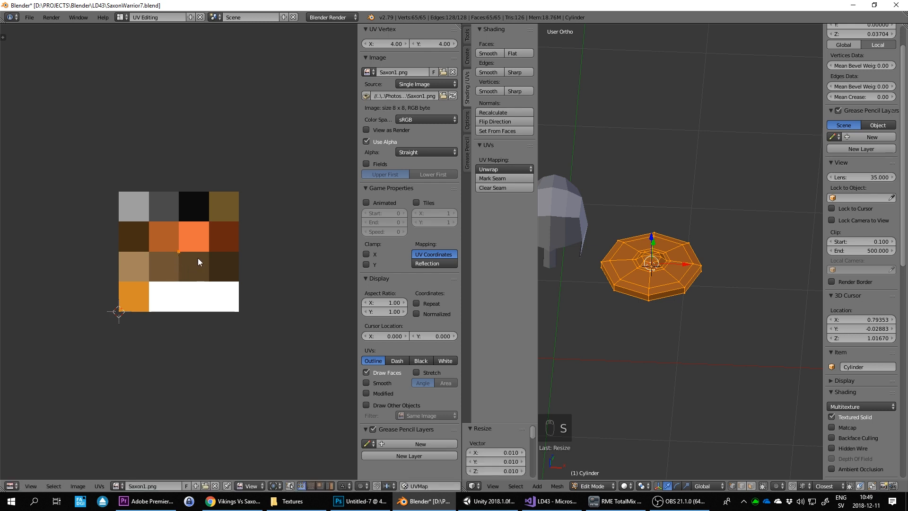
{"action": "key", "text": "g"}
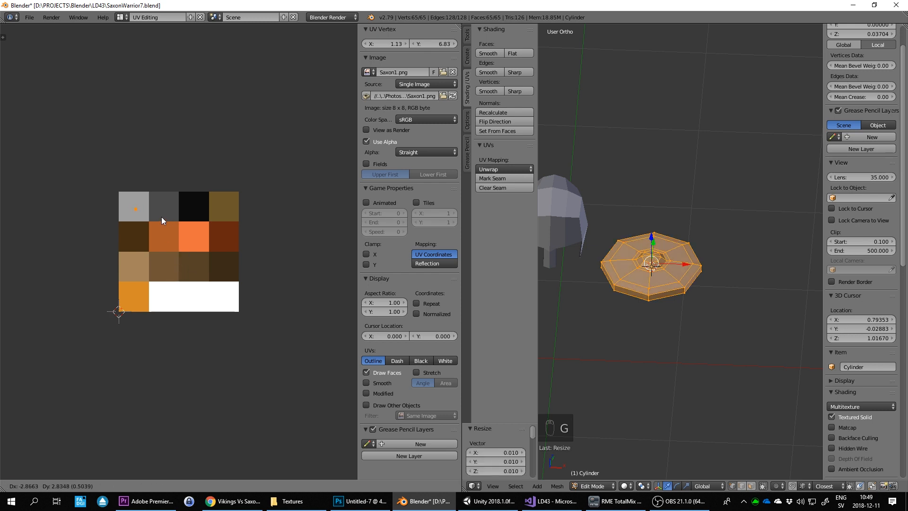
{"action": "left_click", "coordinate": [163, 216]}
{"action": "key", "text": "g"}
{"action": "left_click", "coordinate": [160, 217]}
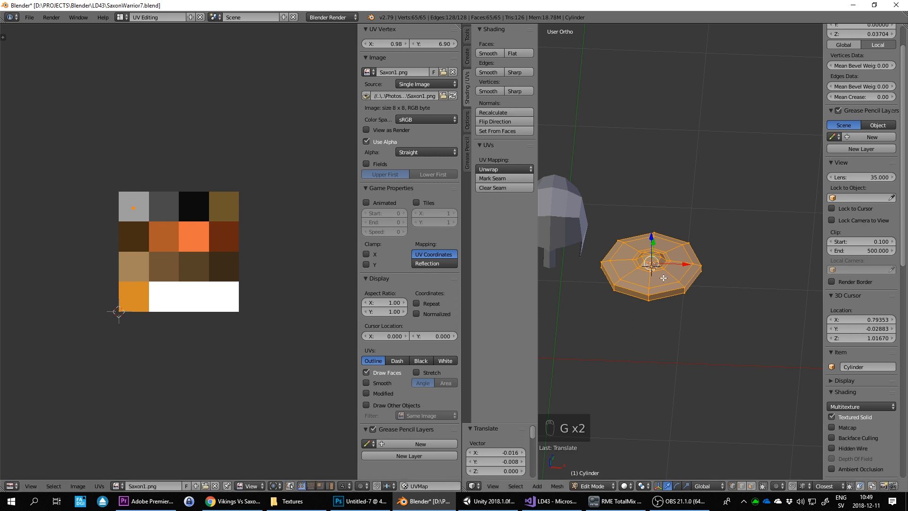
In face selection mode, select four alternating front panels of the shield and move their UVs onto the bright orange swatch
{"action": "right_click", "coordinate": [648, 272]}
{"action": "left_click", "coordinate": [751, 486]}
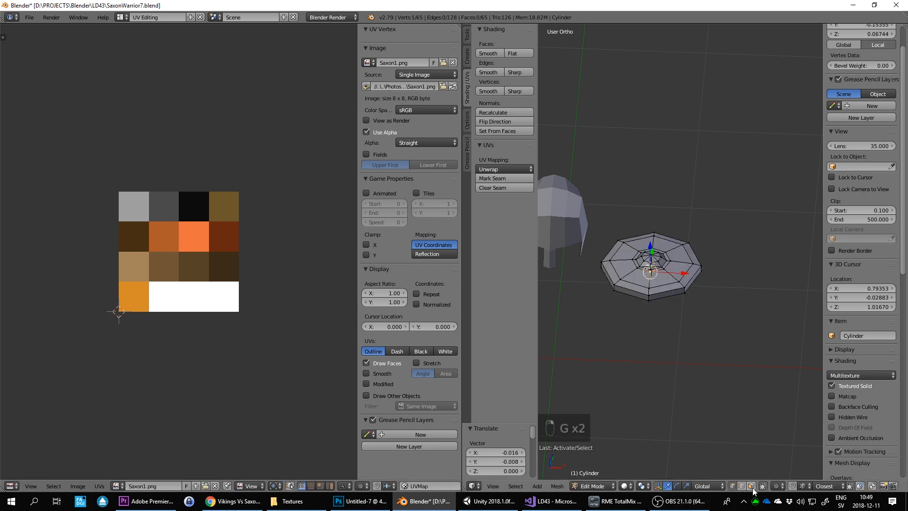
{"action": "right_click", "coordinate": [636, 276]}
{"action": "right_click", "coordinate": [673, 254], "text": "shift"}
{"action": "right_click", "coordinate": [667, 245], "text": "shift"}
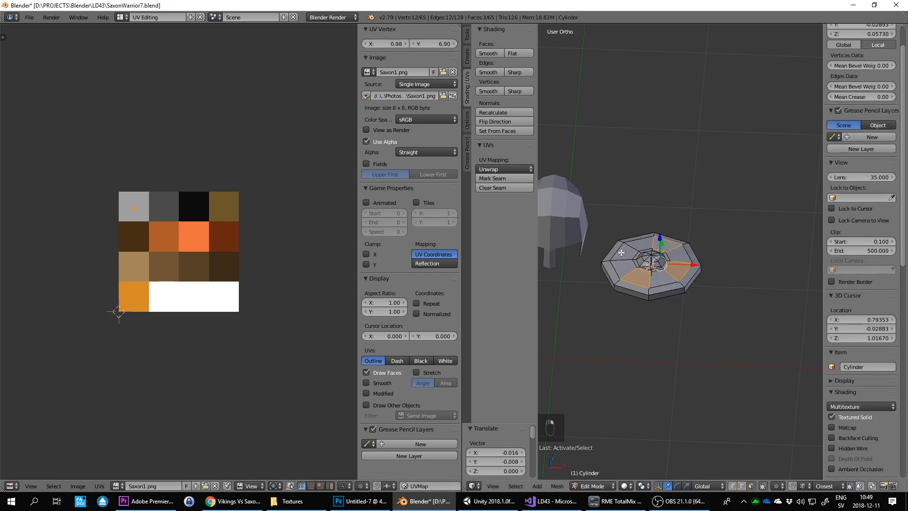
{"action": "right_click", "coordinate": [624, 253], "text": "shift"}
{"action": "key", "text": "g"}
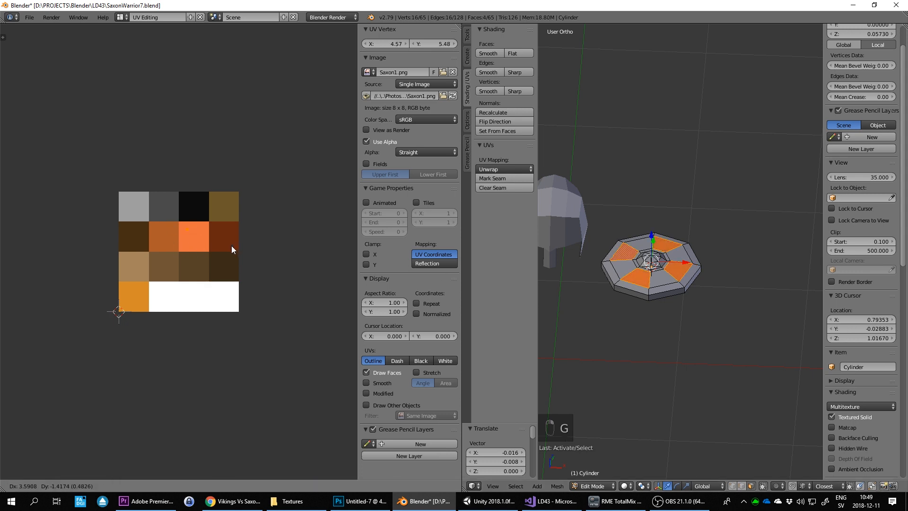
{"action": "left_click", "coordinate": [237, 256]}
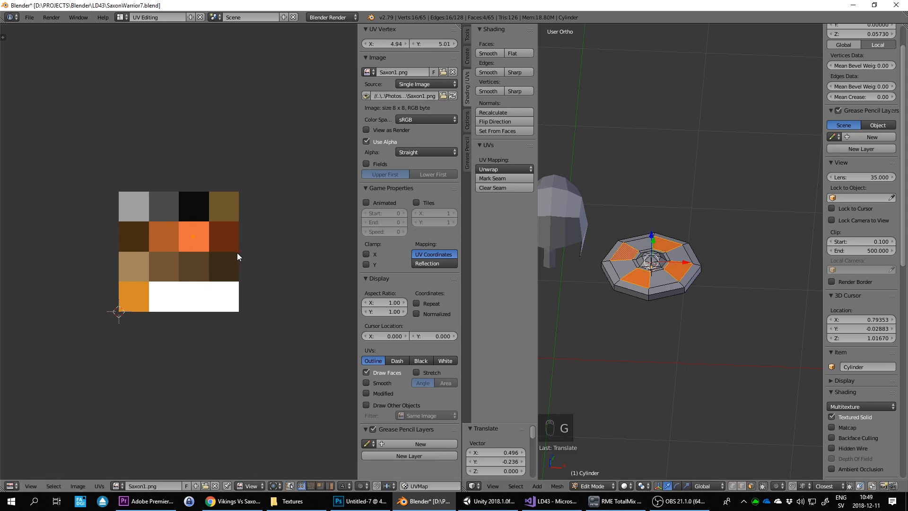
Select the eight narrow ring faces around the boss and move their UVs onto the yellow-orange swatch in the palette's lowest row
{"action": "scroll", "coordinate": [679, 299], "scroll_direction": "up", "scroll_amount": 5}
{"action": "right_click", "coordinate": [680, 334]}
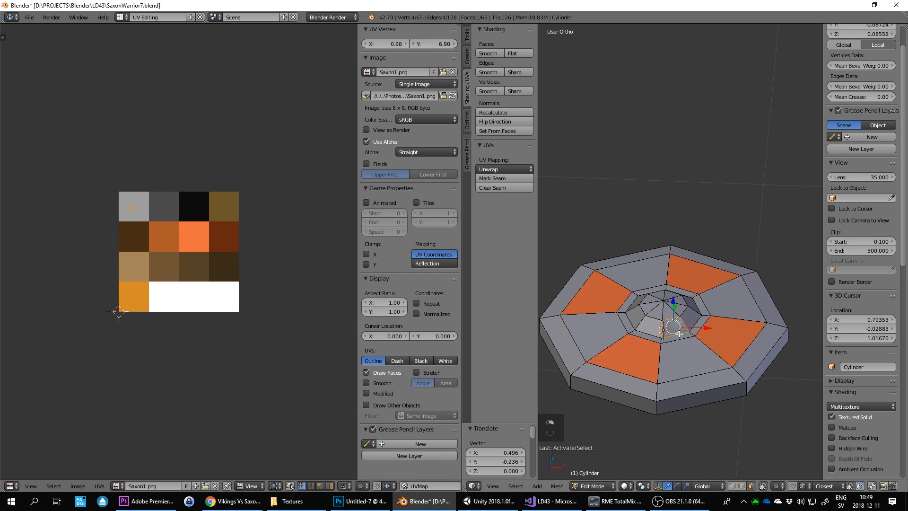
{"action": "right_click", "coordinate": [699, 325]}
{"action": "right_click", "coordinate": [678, 336], "text": "shift"}
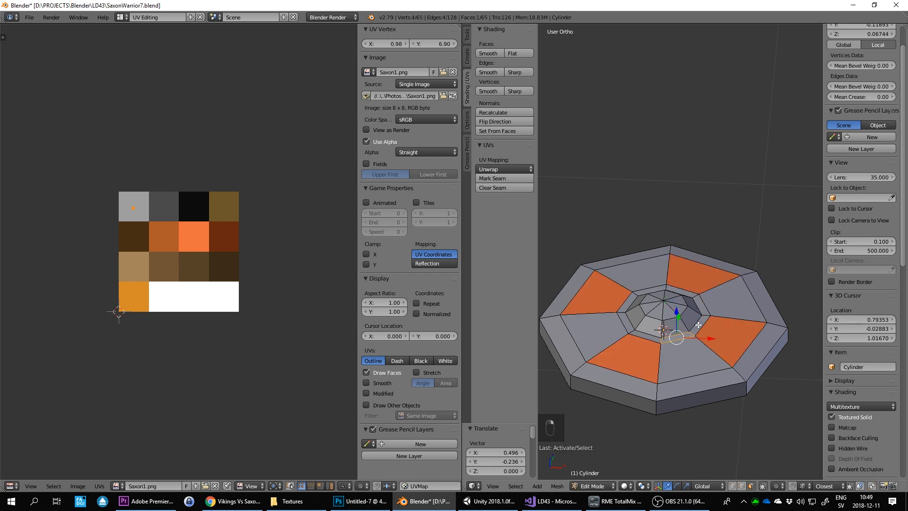
{"action": "right_click", "coordinate": [703, 306], "text": "shift"}
{"action": "right_click", "coordinate": [672, 289], "text": "shift"}
{"action": "right_click", "coordinate": [650, 291], "text": "shift"}
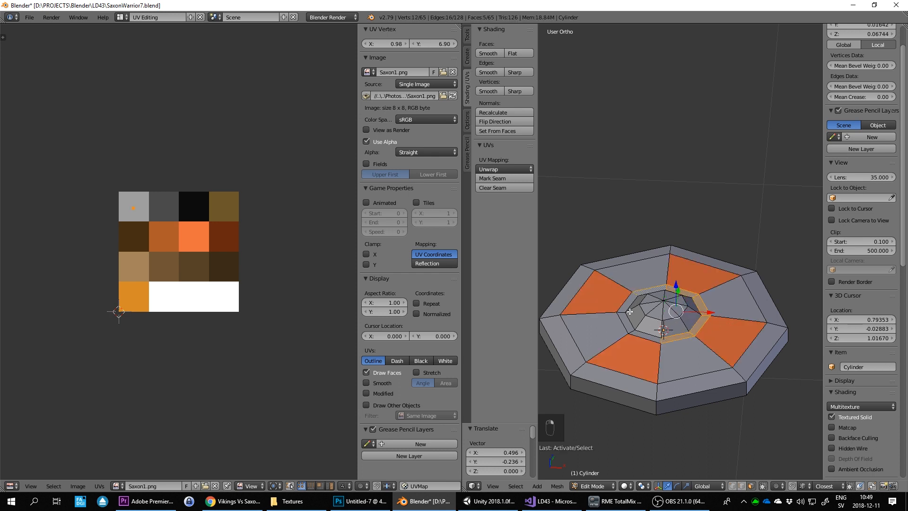
{"action": "right_click", "coordinate": [627, 311], "text": "shift"}
{"action": "right_click", "coordinate": [643, 332], "text": "shift"}
{"action": "right_click", "coordinate": [644, 333], "text": "shift"}
{"action": "key", "text": "g"}
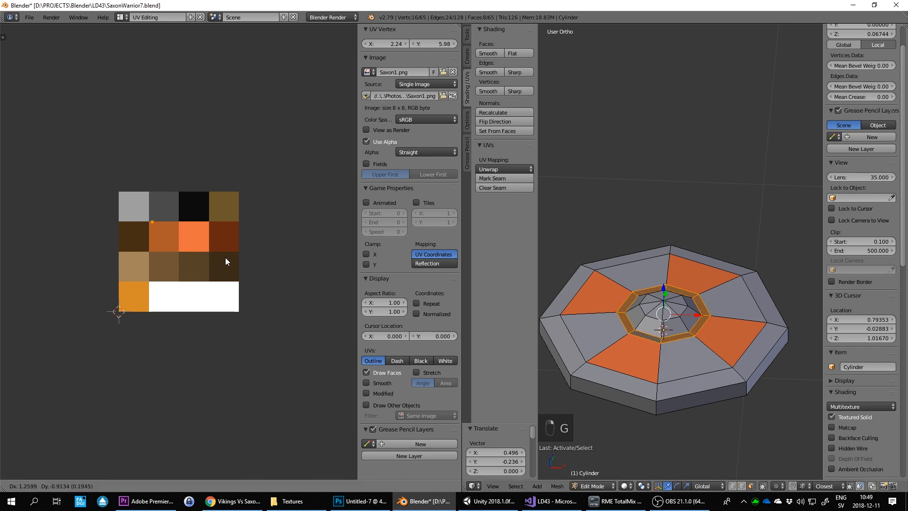
{"action": "left_click", "coordinate": [198, 331]}
Select the four remaining grey front panels and move their UVs onto the medium brown swatch in the palette's third row
{"action": "scroll", "coordinate": [696, 330], "scroll_direction": "down", "scroll_amount": 1}
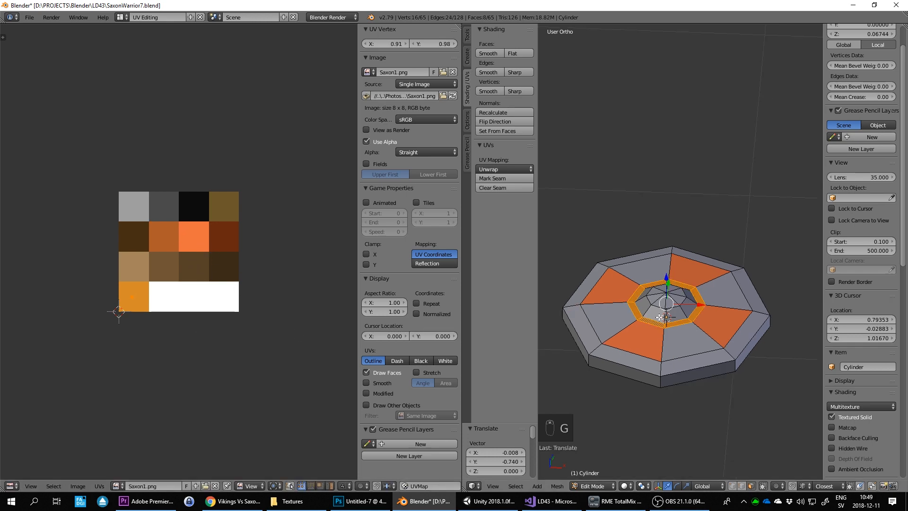
{"action": "scroll", "coordinate": [653, 319], "scroll_direction": "up", "scroll_amount": 2}
{"action": "right_click", "coordinate": [592, 334]}
{"action": "right_click", "coordinate": [691, 375], "text": "shift"}
{"action": "right_click", "coordinate": [653, 286], "text": "shift"}
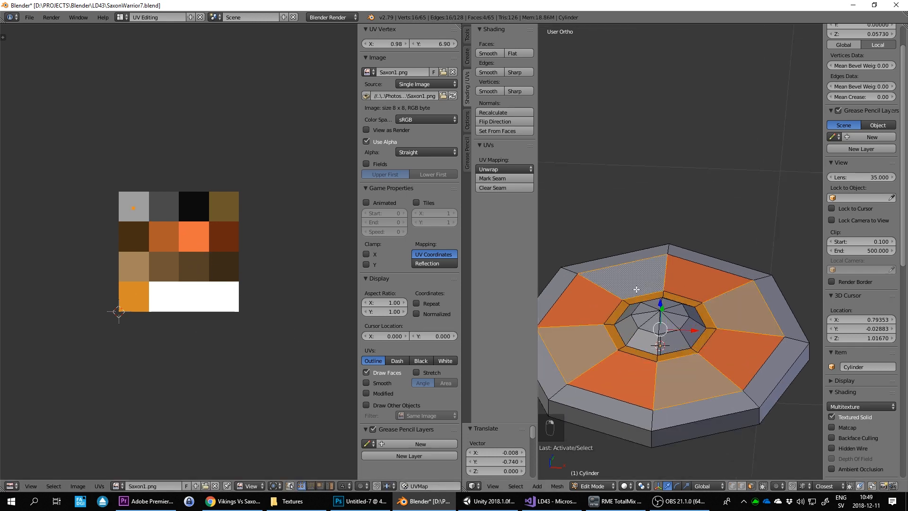
{"action": "key", "text": "alt+Tab"}
{"action": "key", "text": "alt+Tab"}
{"action": "key", "text": "g"}
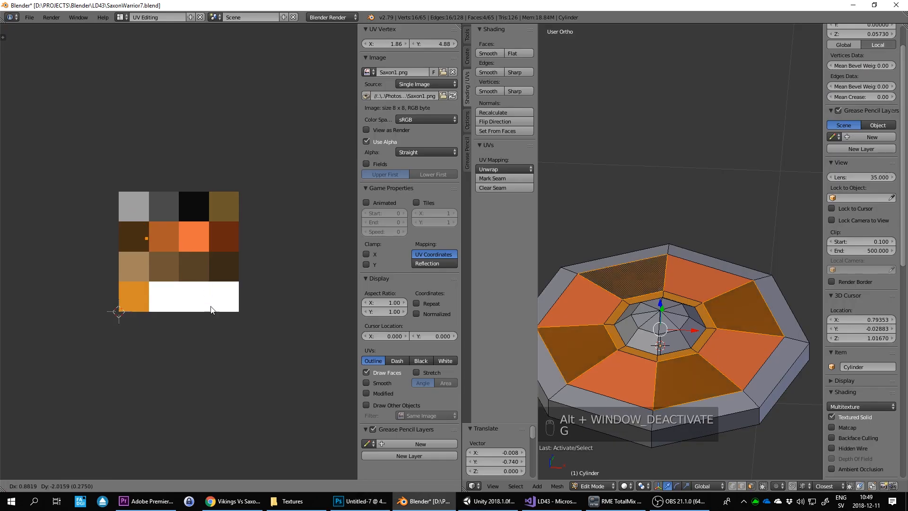
{"action": "left_click", "coordinate": [224, 321]}
Select the eight inner panels and the central face on the shield's back and move their UVs onto the medium brown swatch
{"action": "scroll", "coordinate": [670, 335], "scroll_direction": "down", "scroll_amount": 3}
{"action": "middle_click_drag", "start_coordinate": [670, 336], "coordinate": [705, 290]}
{"action": "right_click", "coordinate": [657, 356]}
{"action": "right_click", "coordinate": [691, 338], "text": "shift"}
{"action": "right_click", "coordinate": [731, 350], "text": "shift"}
{"action": "right_click", "coordinate": [740, 376], "text": "shift"}
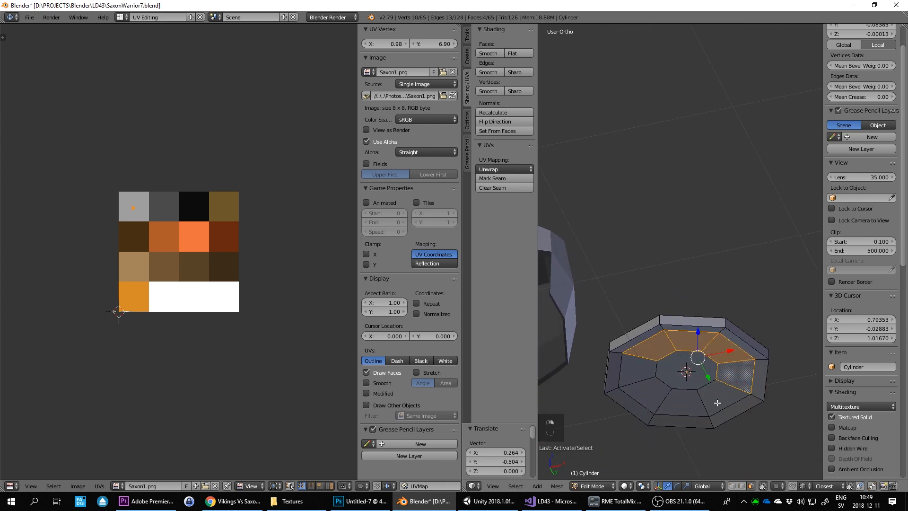
{"action": "right_click", "coordinate": [716, 399], "text": "shift"}
{"action": "right_click", "coordinate": [683, 409], "text": "shift"}
{"action": "right_click", "coordinate": [648, 400], "text": "shift"}
{"action": "right_click", "coordinate": [633, 362], "text": "shift"}
{"action": "right_click", "coordinate": [676, 377], "text": "shift"}
{"action": "key", "text": "g"}
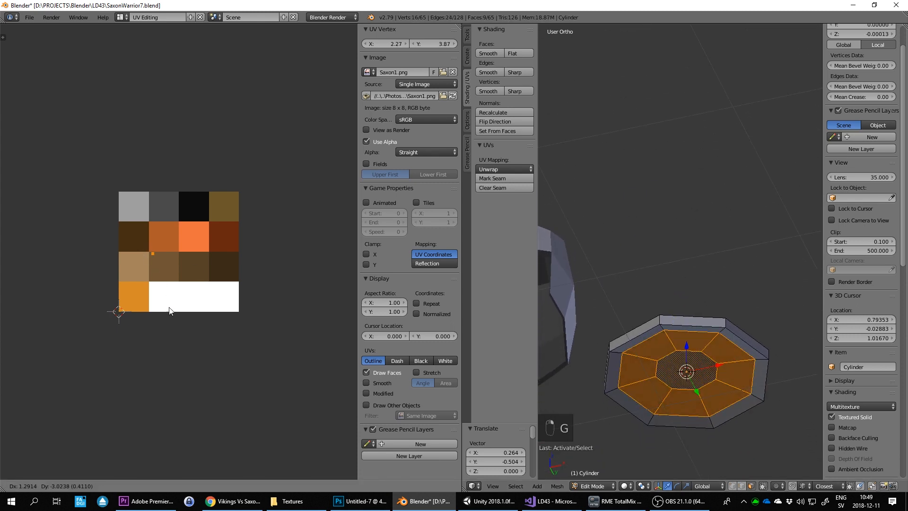
Deselect all of the shield's faces, return to Object Mode and unhide all hidden objects
{"action": "middle_click_drag", "start_coordinate": [695, 340], "coordinate": [689, 322]}
{"action": "scroll", "coordinate": [714, 315], "scroll_direction": "down", "scroll_amount": 2}
{"action": "key", "text": "Tab"}
{"action": "key", "text": "Tab"}
{"action": "key", "text": "a"}
{"action": "key", "text": "a"}
{"action": "scroll", "coordinate": [707, 316], "scroll_direction": "down", "scroll_amount": 2}
{"action": "key", "text": "Tab"}
{"action": "key", "text": "Tab"}
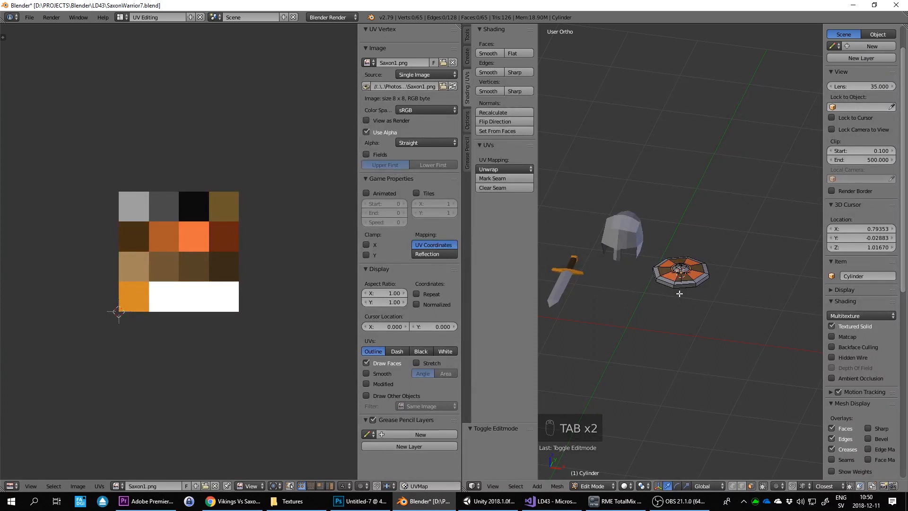
{"action": "key", "text": "Tab"}
{"action": "key", "text": "alt+h"}
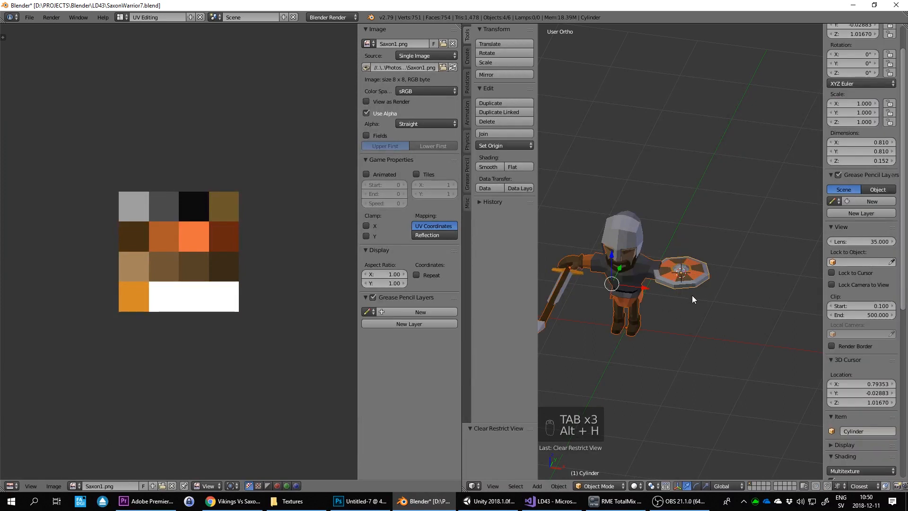
Examine the assembled warrior with its helmet, sword and shield from several angles
{"action": "middle_click_drag", "start_coordinate": [691, 295], "coordinate": [606, 333]}
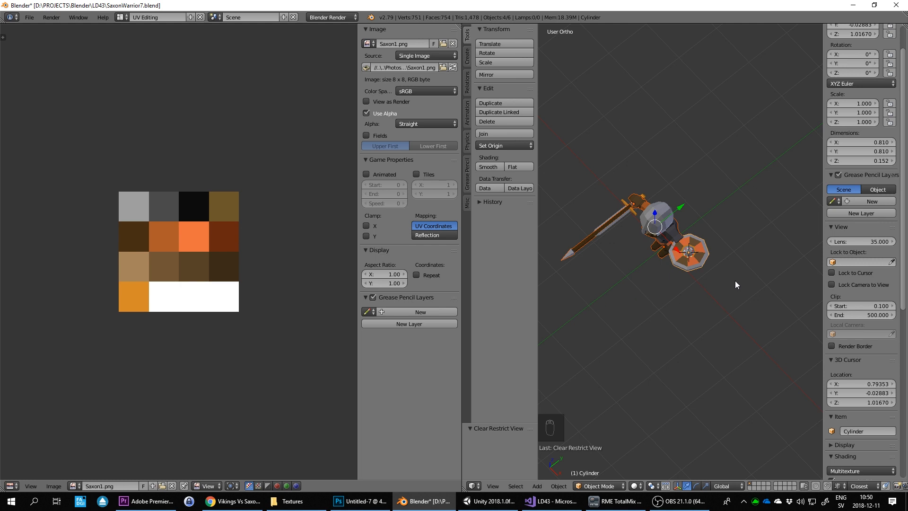
{"action": "middle_click_drag", "start_coordinate": [735, 282], "coordinate": [670, 380]}
{"action": "scroll", "coordinate": [707, 281], "scroll_direction": "up", "scroll_amount": 3}
{"action": "key", "text": "ctrl+s"}
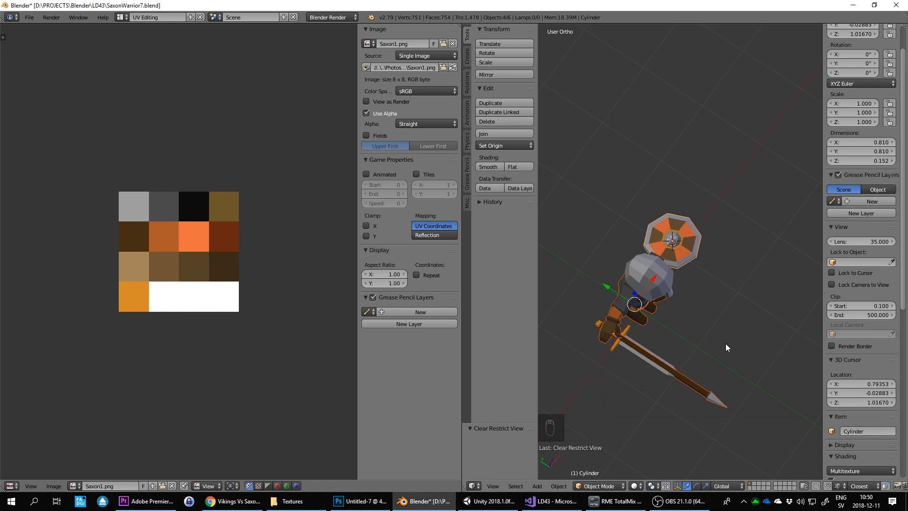
{"action": "middle_click_drag", "start_coordinate": [761, 322], "coordinate": [678, 315]}
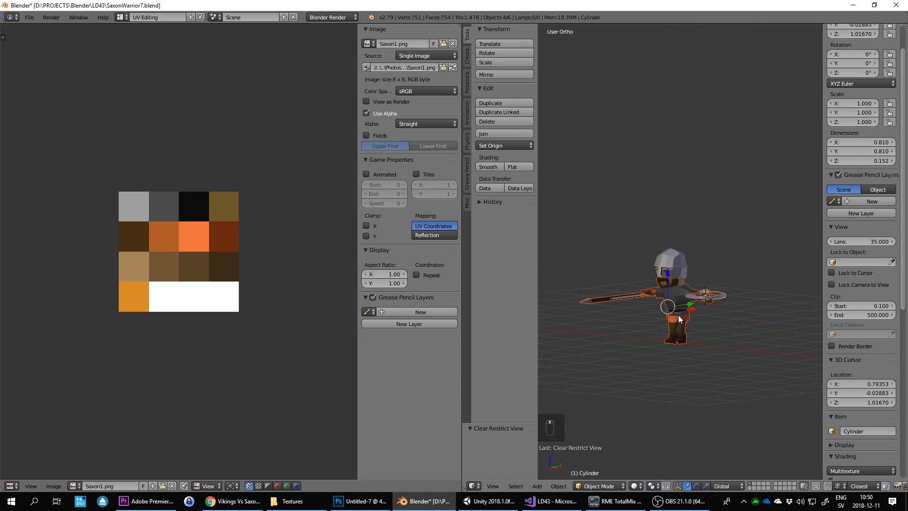
{"action": "scroll", "coordinate": [653, 311], "scroll_direction": "up", "scroll_amount": 1}
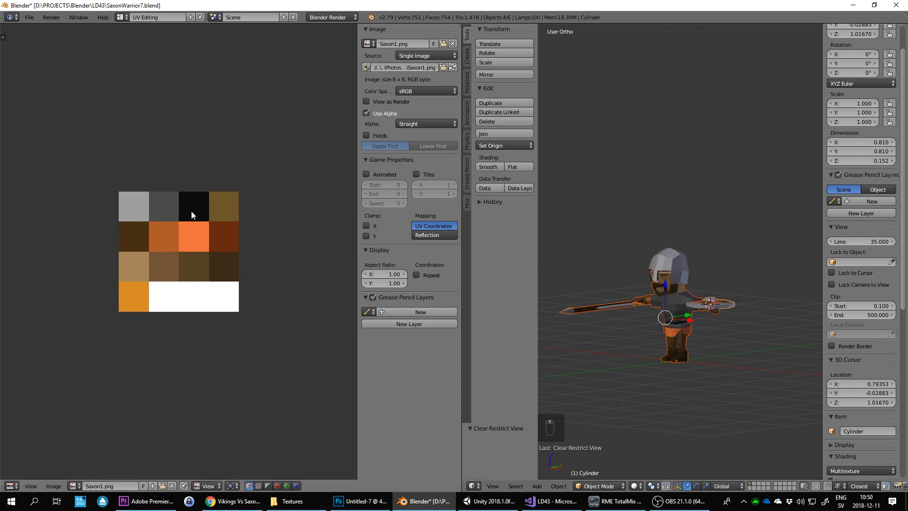
{"action": "scroll", "coordinate": [667, 339], "scroll_direction": "up", "scroll_amount": 5}
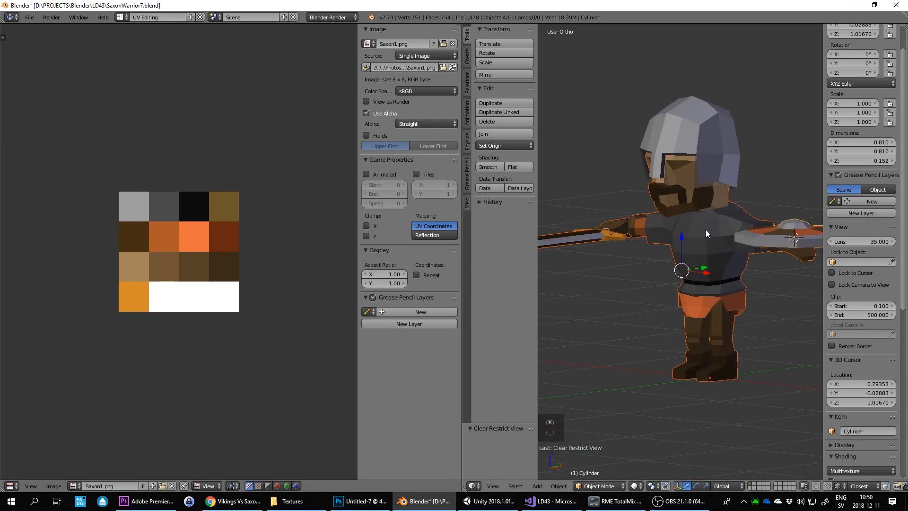
{"action": "scroll", "coordinate": [753, 262], "scroll_direction": "down", "scroll_amount": 4}
{"action": "middle_click_drag", "start_coordinate": [615, 270], "coordinate": [681, 273]}
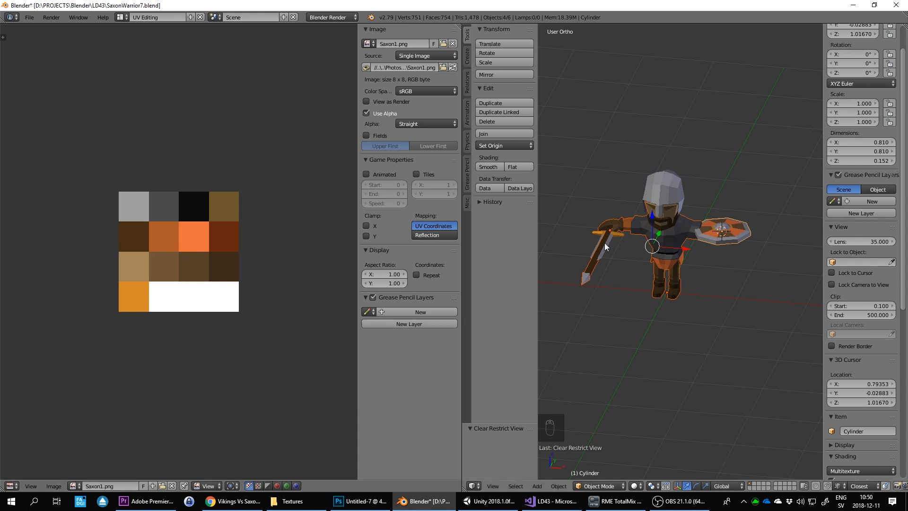
{"action": "scroll", "coordinate": [698, 235], "scroll_direction": "up", "scroll_amount": 5}
{"action": "scroll", "coordinate": [659, 230], "scroll_direction": "down", "scroll_amount": 4}
{"action": "middle_click_drag", "start_coordinate": [643, 226], "coordinate": [679, 213]}
{"action": "scroll", "coordinate": [714, 234], "scroll_direction": "up", "scroll_amount": 4}
{"action": "scroll", "coordinate": [637, 239], "scroll_direction": "up", "scroll_amount": 3}
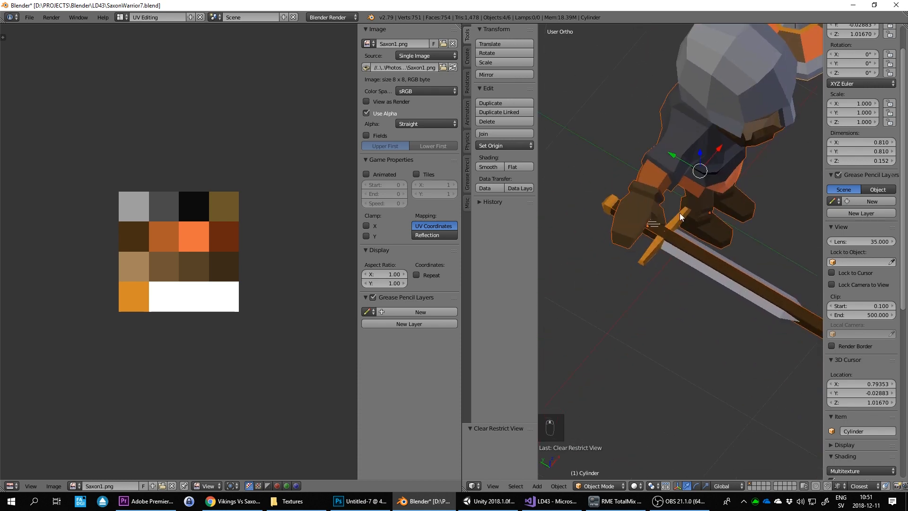
Hide the sword and the long brown shaft held in the warrior's hand
{"action": "right_click", "coordinate": [676, 237]}
{"action": "key", "text": "h"}
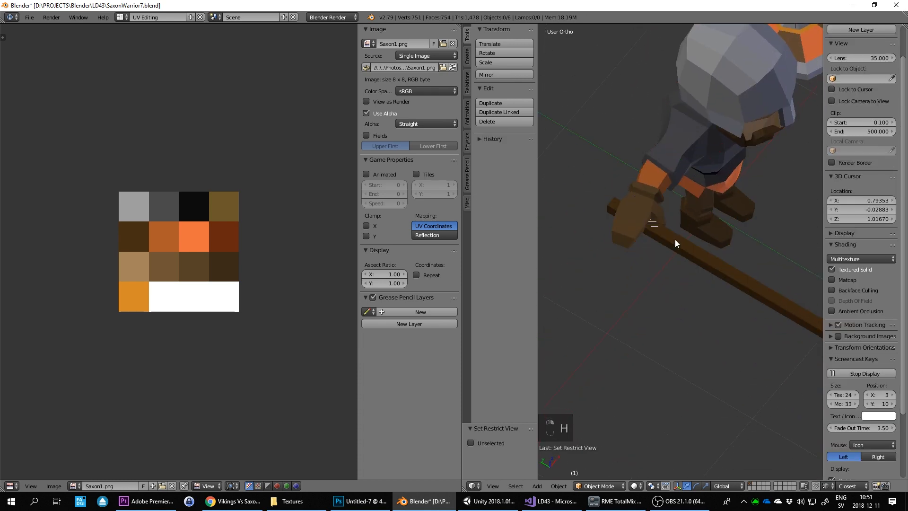
{"action": "right_click", "coordinate": [683, 247]}
{"action": "key", "text": "h"}
Move the short white block in the warrior's hand along the Y axis and check its mesh in Edit Mode
{"action": "right_click", "coordinate": [660, 224]}
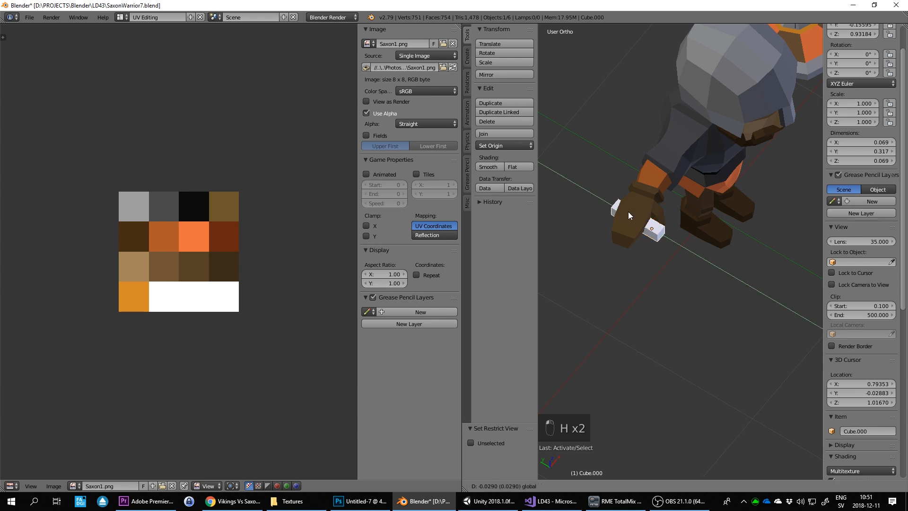
{"action": "left_click_drag", "start_coordinate": [628, 212], "coordinate": [607, 211]}
{"action": "middle_click_drag", "start_coordinate": [586, 216], "coordinate": [657, 231]}
{"action": "key", "text": "Tab"}
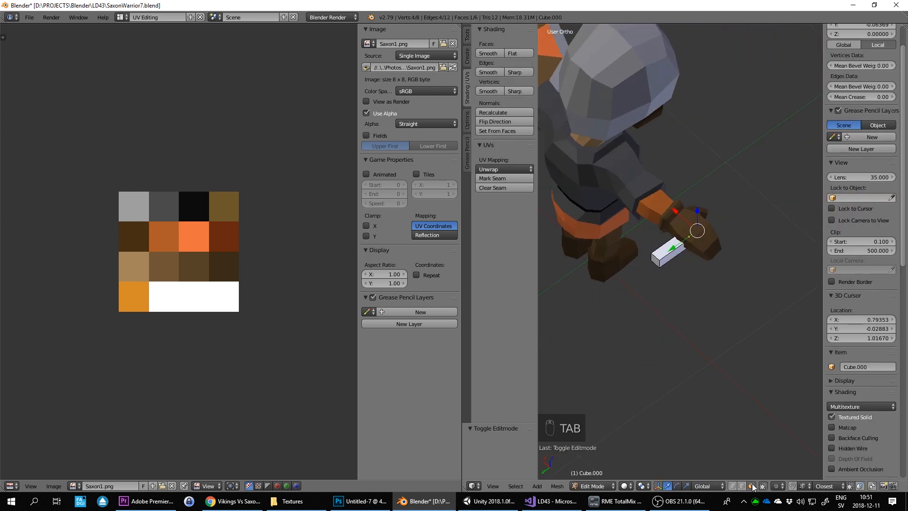
{"action": "key", "text": "Tab"}
Duplicate the white block in place and hide the copy, keeping the original block selected
{"action": "key", "text": "shift+d"}
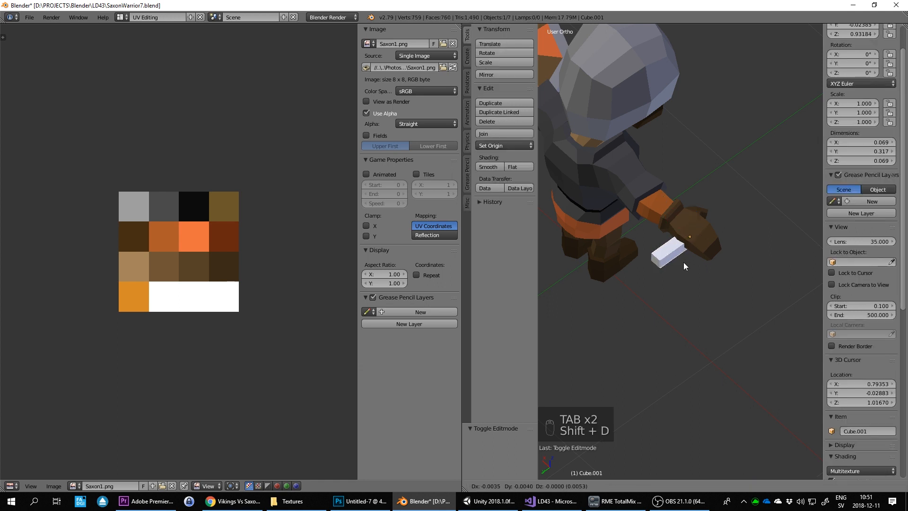
{"action": "right_click", "coordinate": [714, 242]}
{"action": "middle_click_drag", "start_coordinate": [714, 241], "coordinate": [612, 256]}
{"action": "key", "text": "h"}
{"action": "right_click", "coordinate": [637, 249]}
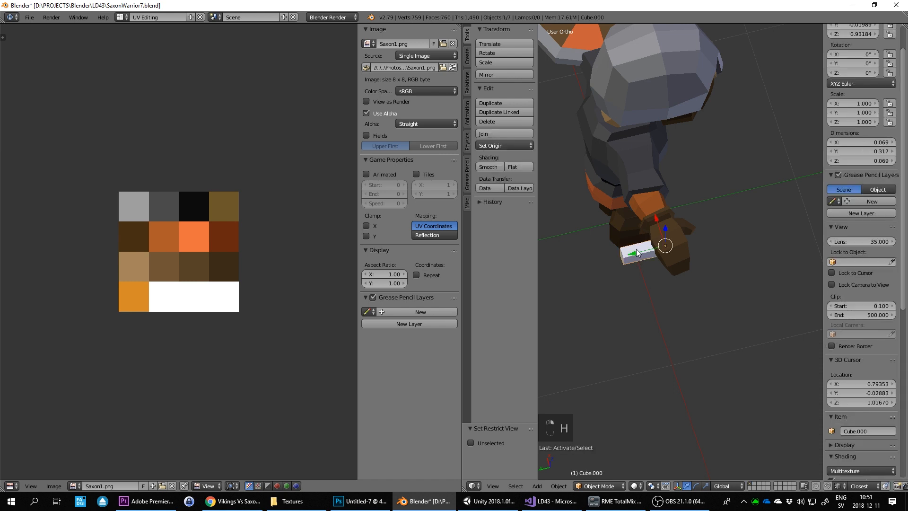
In Edit Mode, shorten the white block by moving its rear end face -0.140 along Y
{"action": "middle_click_drag", "start_coordinate": [629, 291], "coordinate": [649, 284]}
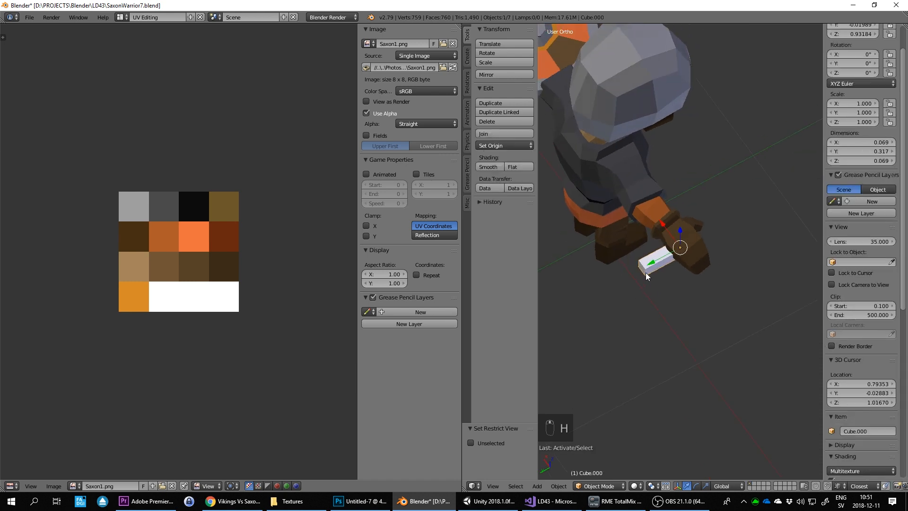
{"action": "key", "text": "Tab"}
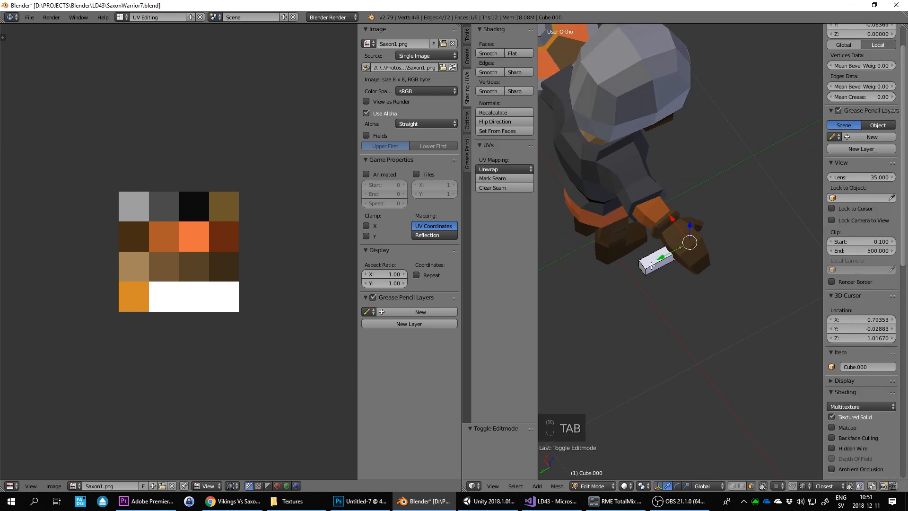
{"action": "right_click", "coordinate": [639, 266]}
{"action": "left_click_drag", "start_coordinate": [612, 281], "coordinate": [633, 276]}
Stretch the block into a shaft by moving its front end face -1.146 along Y, and pull that face back 0.440
{"action": "mouse_move", "coordinate": [692, 262]}
{"action": "middle_mouse_down"}
{"action": "mouse_move", "coordinate": [591, 236]}
{"action": "mouse_move", "coordinate": [593, 228]}
{"action": "middle_mouse_up"}
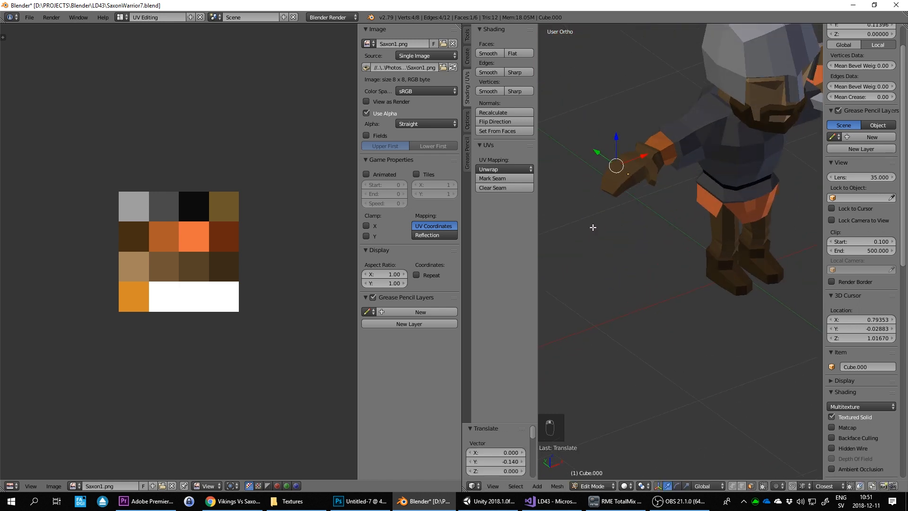
{"action": "right_click", "coordinate": [631, 178]}
{"action": "left_click_drag", "start_coordinate": [618, 168], "coordinate": [737, 252]}
{"action": "scroll", "coordinate": [685, 218], "scroll_direction": "down", "scroll_amount": 5}
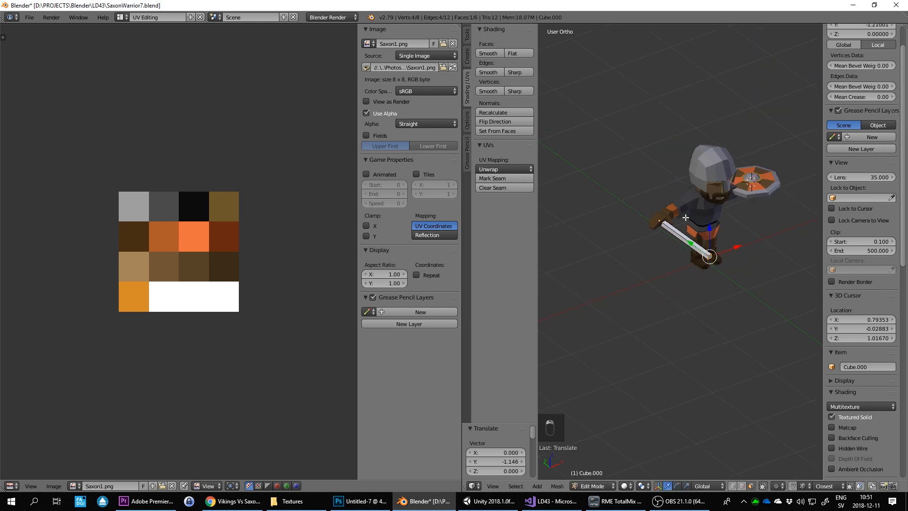
{"action": "middle_click_drag", "start_coordinate": [685, 218], "coordinate": [710, 267]}
{"action": "left_click_drag", "start_coordinate": [704, 273], "coordinate": [677, 261]}
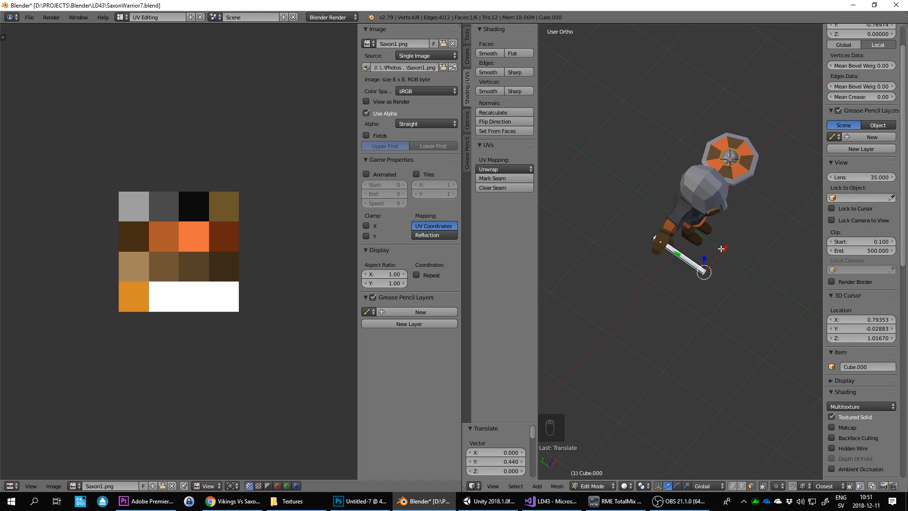
Shorten the shaft slightly by moving its front end face 0.053 along Y
{"action": "middle_click_drag", "start_coordinate": [677, 261], "coordinate": [722, 257]}
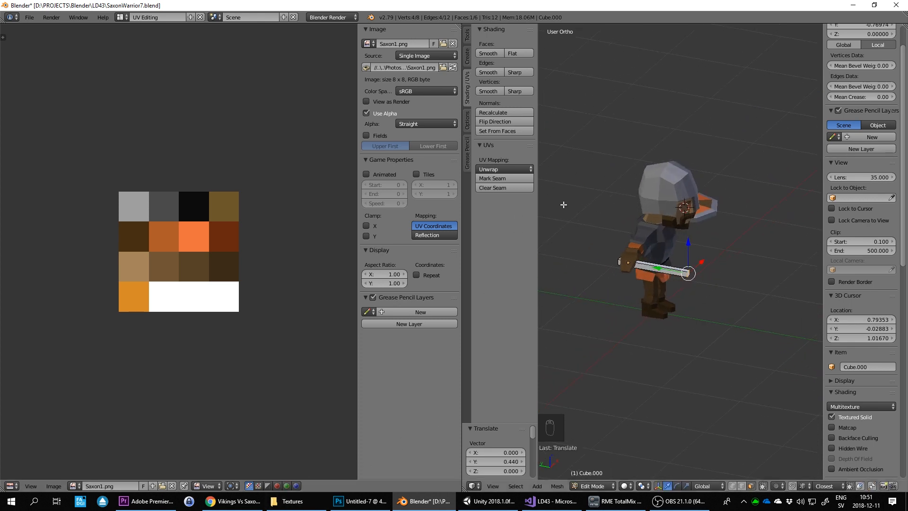
{"action": "mouse_move", "coordinate": [699, 223]}
{"action": "middle_mouse_down"}
{"action": "mouse_move", "coordinate": [738, 256]}
{"action": "mouse_move", "coordinate": [687, 232]}
{"action": "middle_mouse_up"}
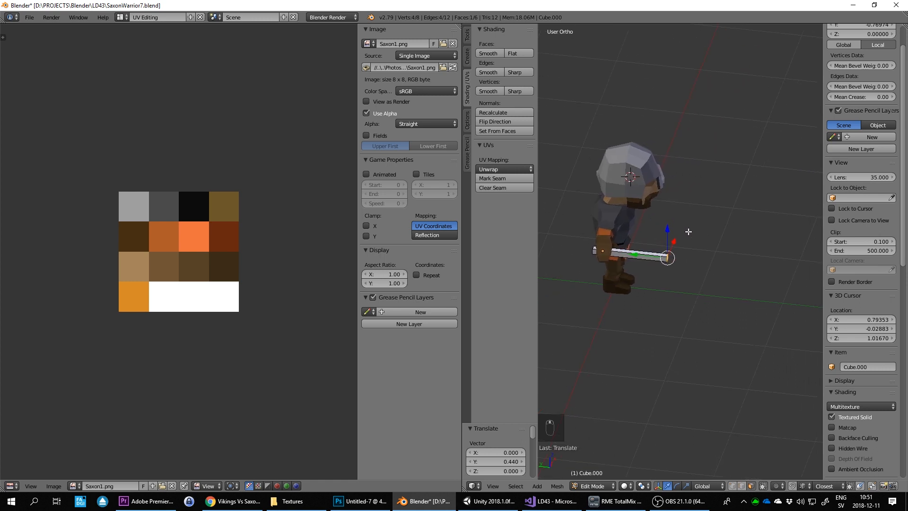
{"action": "scroll", "coordinate": [605, 236], "scroll_direction": "up", "scroll_amount": 3}
{"action": "middle_click_drag", "start_coordinate": [629, 236], "coordinate": [687, 251], "text": "shift"}
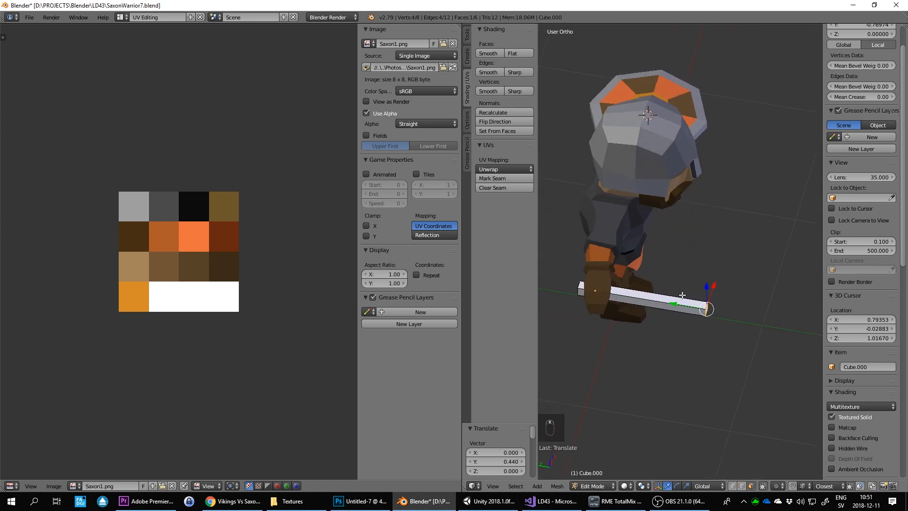
{"action": "left_click_drag", "start_coordinate": [672, 304], "coordinate": [672, 305]}
{"action": "left_click", "coordinate": [672, 305]}
Try to extrude the shaft's front end face along its normal, and undo the extrusion
{"action": "key", "text": "e"}
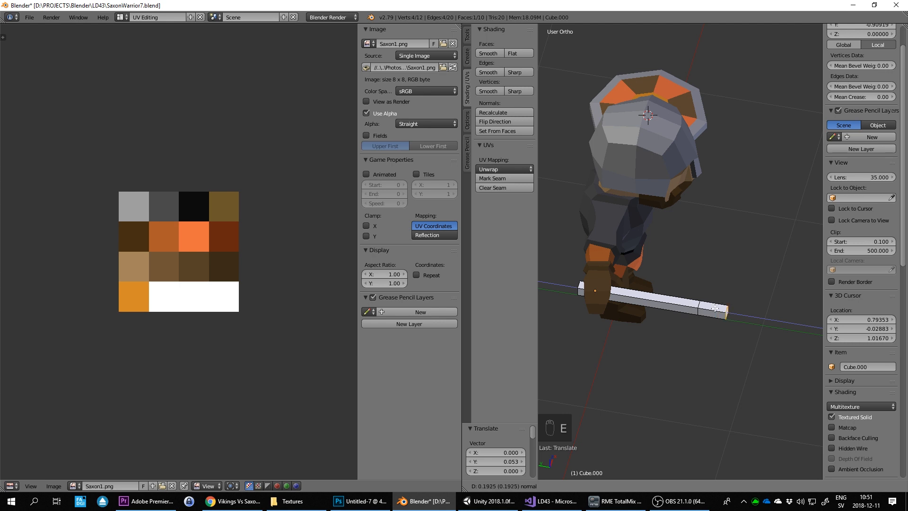
{"action": "left_click", "coordinate": [714, 308]}
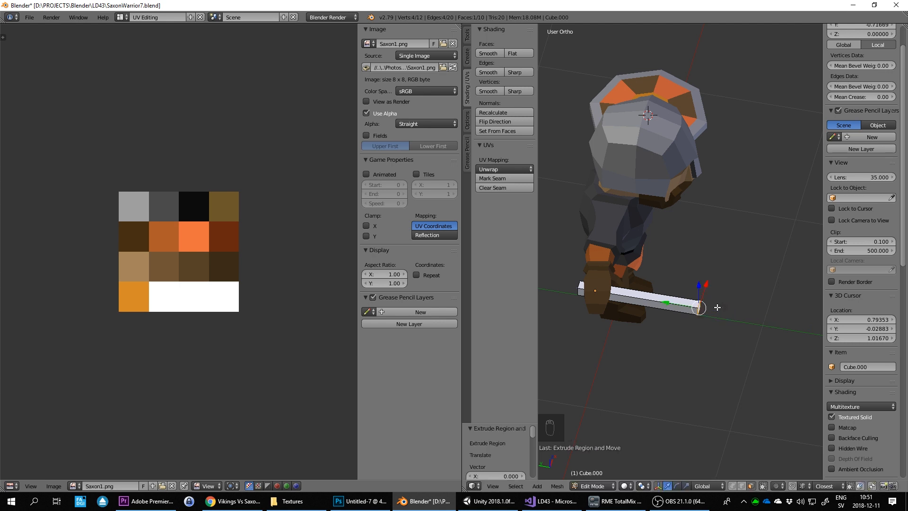
{"action": "key", "text": "ctrl+z"}
Try adding an ico sphere at the 3D cursor's current location, and undo the addition
{"action": "scroll", "coordinate": [702, 301], "scroll_direction": "up", "scroll_amount": 1}
{"action": "middle_click_drag", "start_coordinate": [714, 315], "coordinate": [730, 257], "text": "shift"}
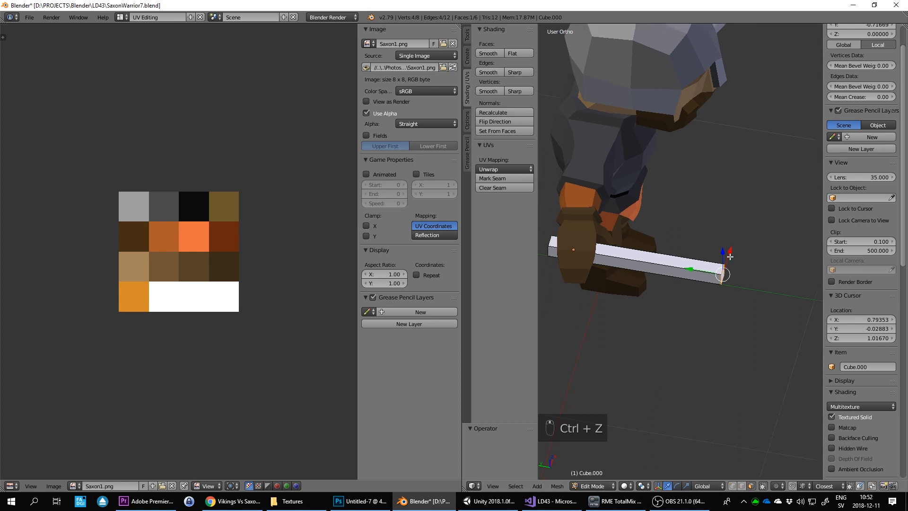
{"action": "scroll", "coordinate": [736, 275], "scroll_direction": "down", "scroll_amount": 2}
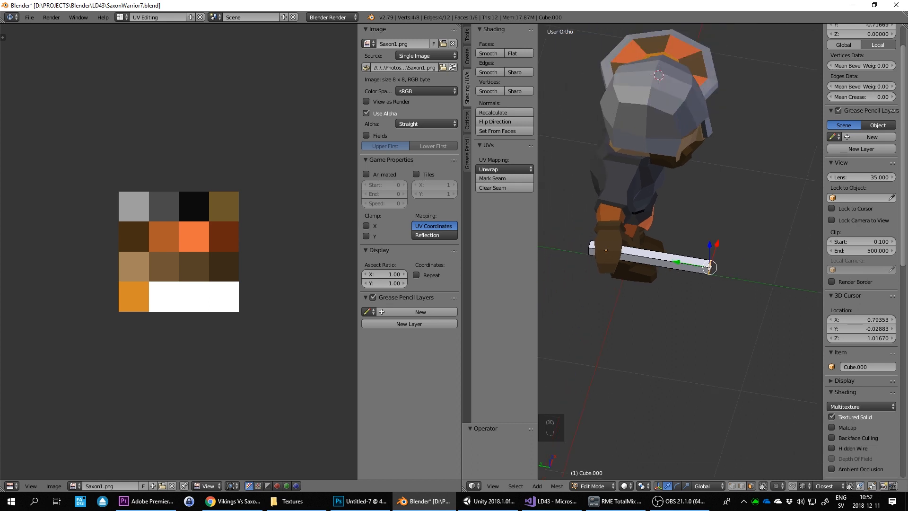
{"action": "key", "text": "shift+a"}
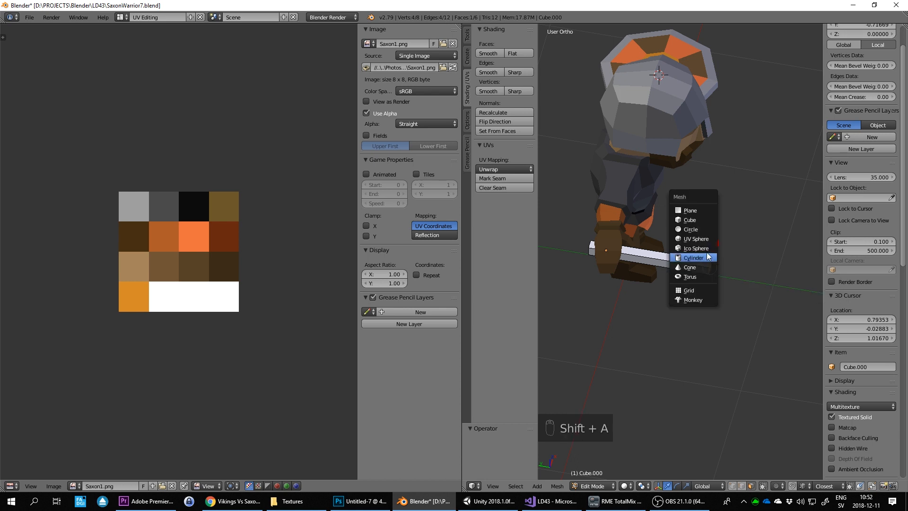
{"action": "left_click", "coordinate": [705, 247]}
{"action": "scroll", "coordinate": [714, 212], "scroll_direction": "down", "scroll_amount": 2}
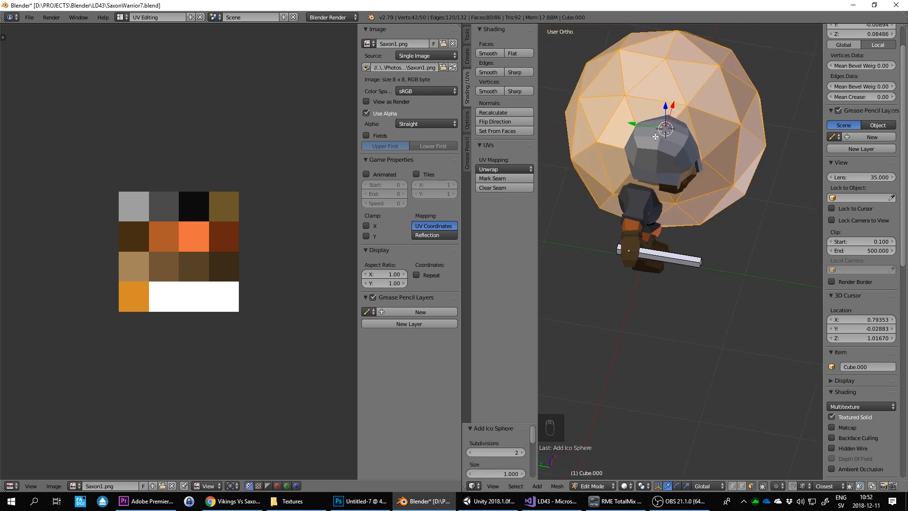
{"action": "key", "text": "ctrl+z"}
Snap the 3D cursor to the selected front end face of the shaft
{"action": "middle_click_drag", "start_coordinate": [718, 230], "coordinate": [662, 261]}
{"action": "scroll", "coordinate": [679, 246], "scroll_direction": "up", "scroll_amount": 3}
{"action": "key", "text": "shift+s"}
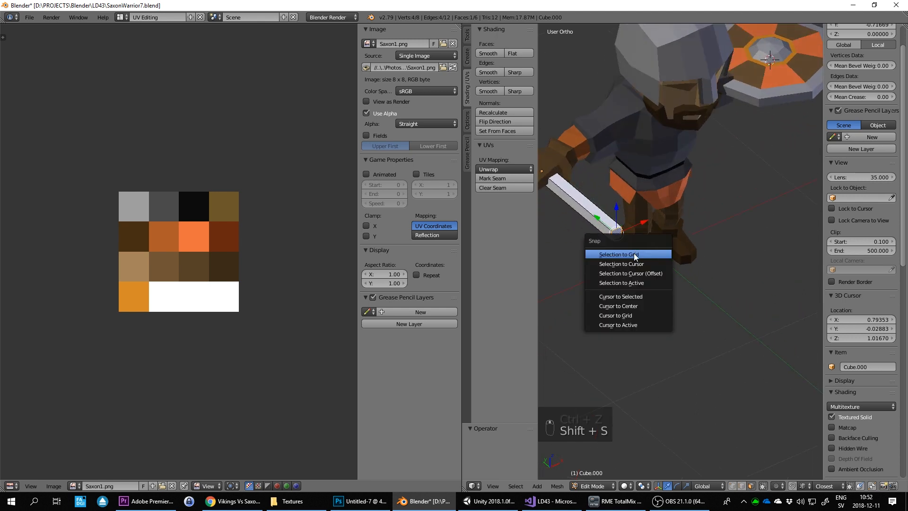
{"action": "left_click", "coordinate": [636, 296]}
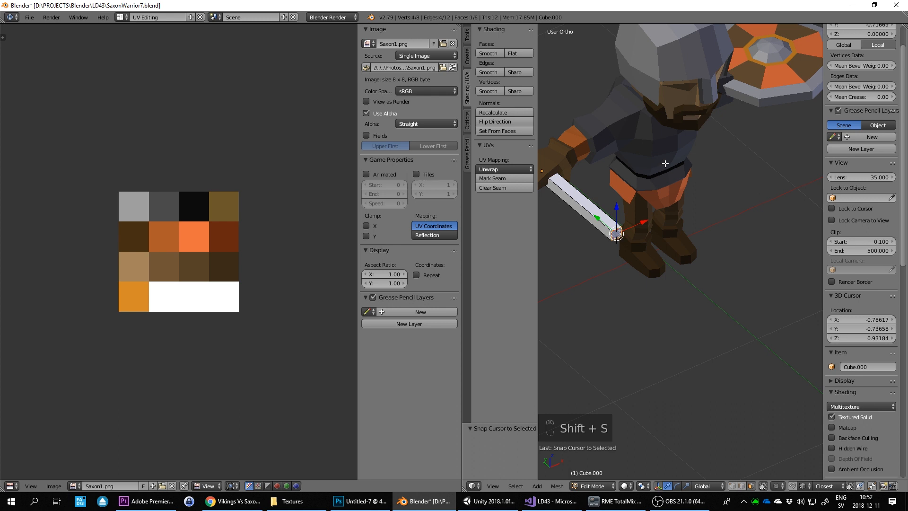
Add an ico sphere with 2 subdivisions at the shaft's front end and scale it to 0.205
{"action": "key", "text": "shift+a"}
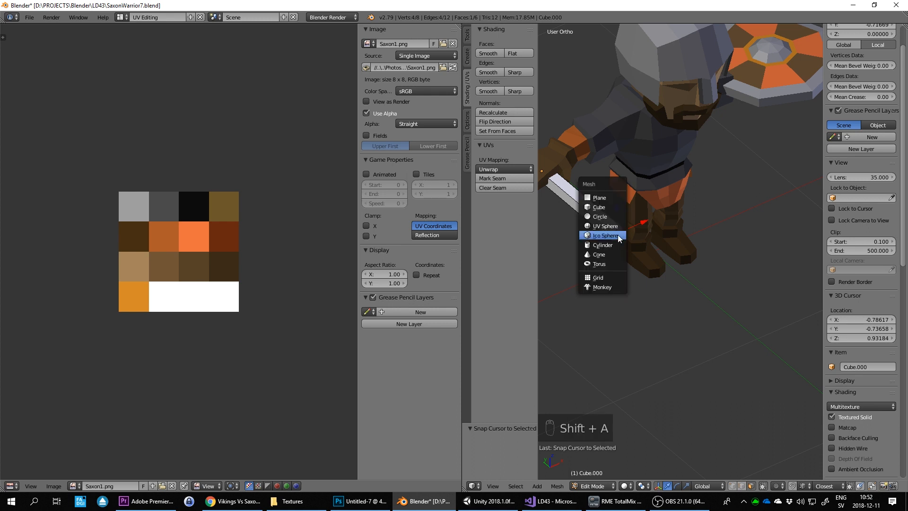
{"action": "left_click", "coordinate": [605, 235]}
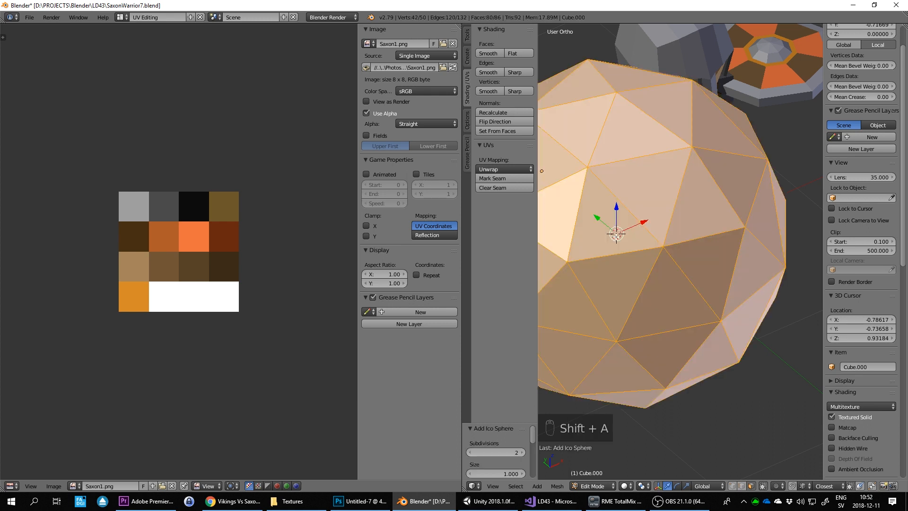
{"action": "scroll", "coordinate": [615, 237], "scroll_direction": "down", "scroll_amount": 5}
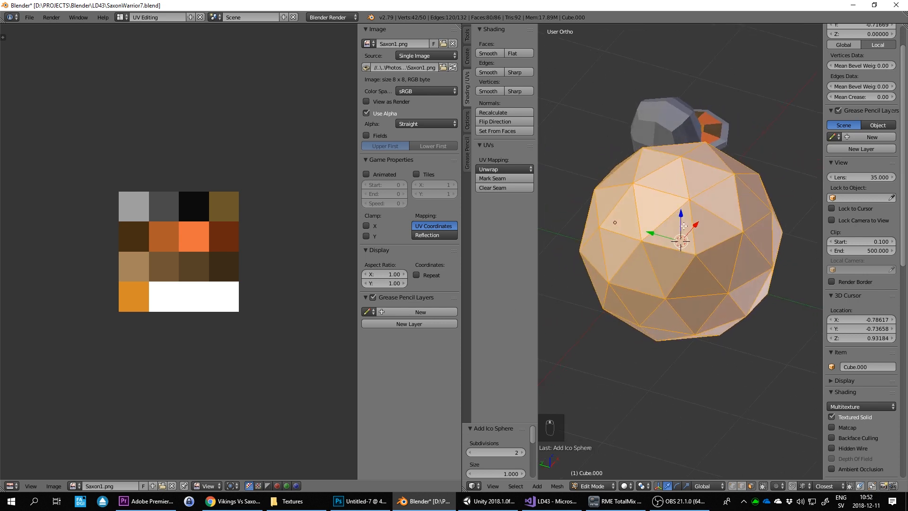
{"action": "key", "text": "s"}
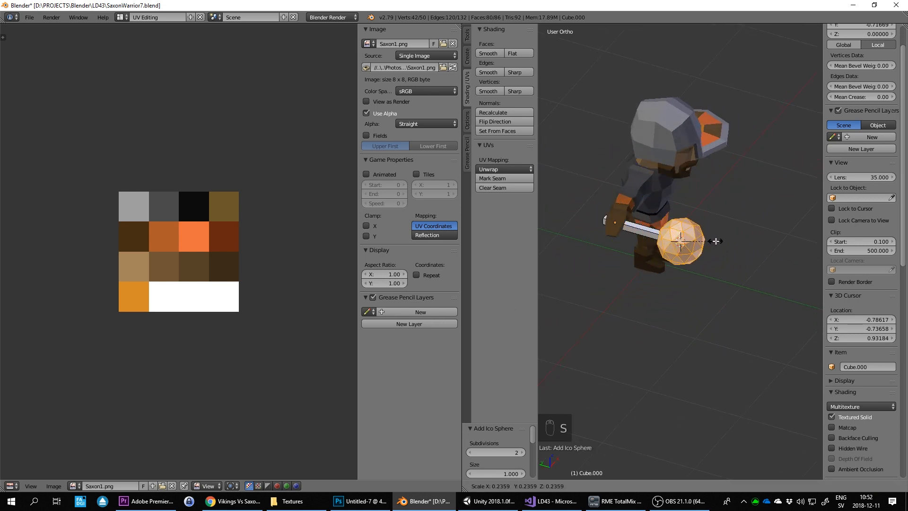
{"action": "left_click", "coordinate": [694, 260]}
Deselect everything and, in face select mode, select eleven separate triangular faces spread evenly around the mace ball
{"action": "middle_click_drag", "start_coordinate": [694, 261], "coordinate": [662, 203]}
{"action": "scroll", "coordinate": [699, 260], "scroll_direction": "up", "scroll_amount": 4}
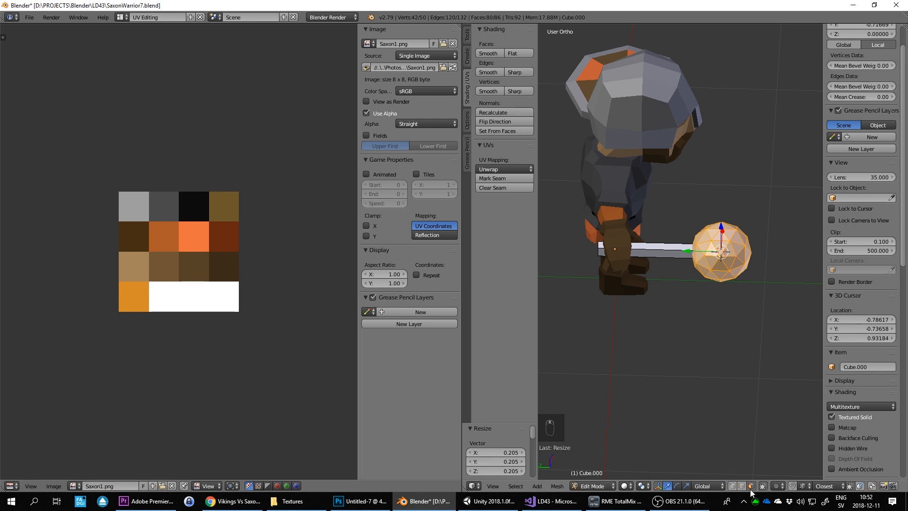
{"action": "key", "text": "a"}
{"action": "scroll", "coordinate": [709, 283], "scroll_direction": "up", "scroll_amount": 4}
{"action": "middle_click_drag", "start_coordinate": [709, 284], "coordinate": [745, 333]}
{"action": "left_click", "coordinate": [756, 275], "text": "shift"}
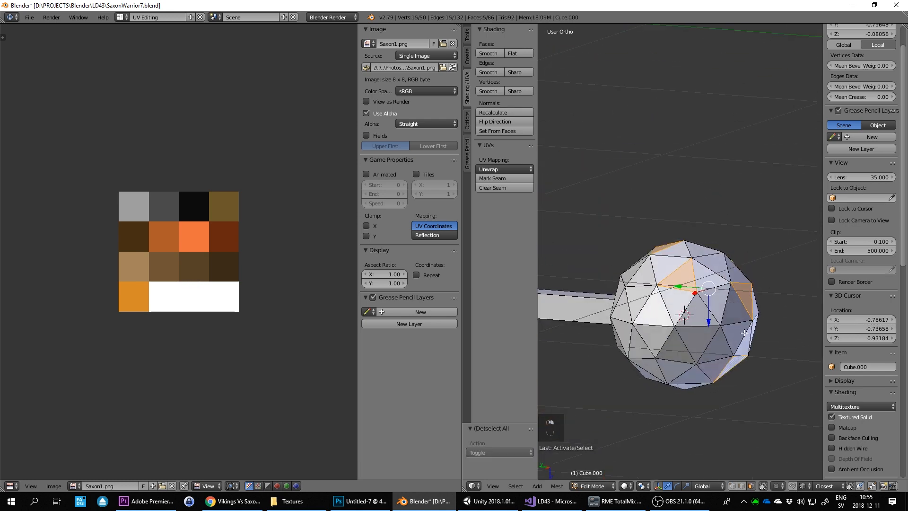
{"action": "left_click", "coordinate": [702, 312], "text": "shift"}
{"action": "middle_click_drag", "start_coordinate": [703, 312], "coordinate": [752, 341]}
{"action": "left_click", "coordinate": [692, 340], "text": "shift"}
{"action": "left_click", "coordinate": [667, 331], "text": "shift"}
{"action": "middle_click_drag", "start_coordinate": [667, 331], "coordinate": [783, 324]}
{"action": "left_click", "coordinate": [677, 351], "text": "shift"}
{"action": "left_click", "coordinate": [652, 327], "text": "shift"}
{"action": "left_click", "coordinate": [664, 312], "text": "shift"}
{"action": "left_click", "coordinate": [665, 313], "text": "shift"}
{"action": "left_click", "coordinate": [712, 347], "text": "shift"}
{"action": "left_click", "coordinate": [712, 347], "text": "shift"}
{"action": "left_click", "coordinate": [664, 345], "text": "shift"}
{"action": "scroll", "coordinate": [782, 324], "scroll_direction": "down", "scroll_amount": 3}
{"action": "mouse_move", "coordinate": [739, 269]}
{"action": "middle_mouse_down"}
{"action": "mouse_move", "coordinate": [733, 284]}
{"action": "mouse_move", "coordinate": [723, 270]}
{"action": "middle_mouse_up"}
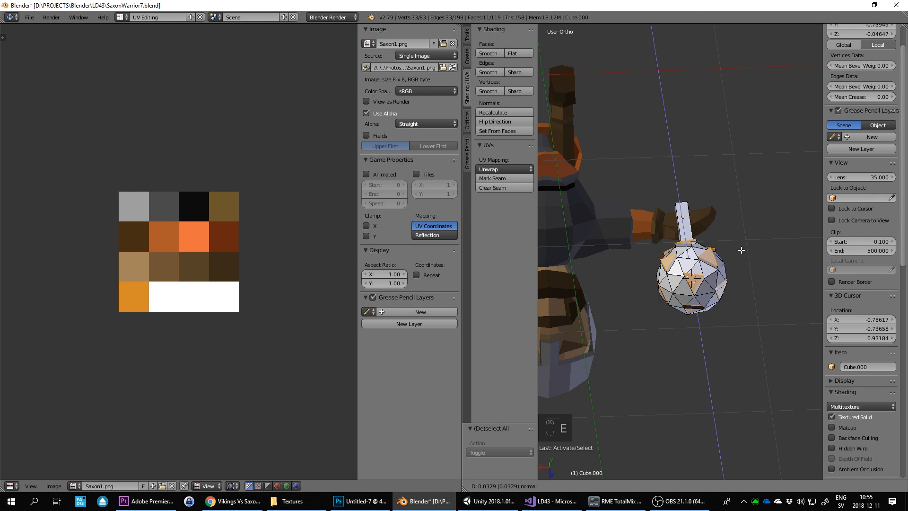
Extrude the selected ball faces and scale them outward by about 2.003
{"action": "key", "text": "e"}
{"action": "key", "text": "s"}
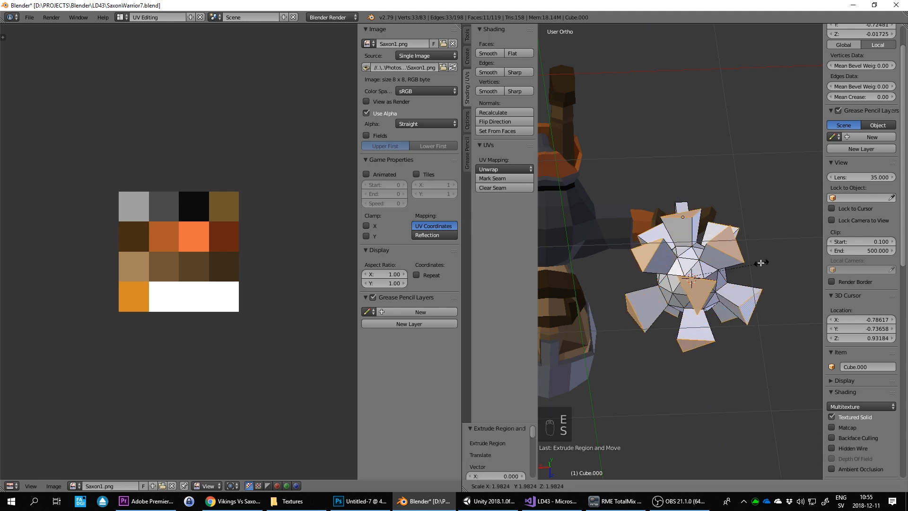
{"action": "left_click", "coordinate": [760, 267]}
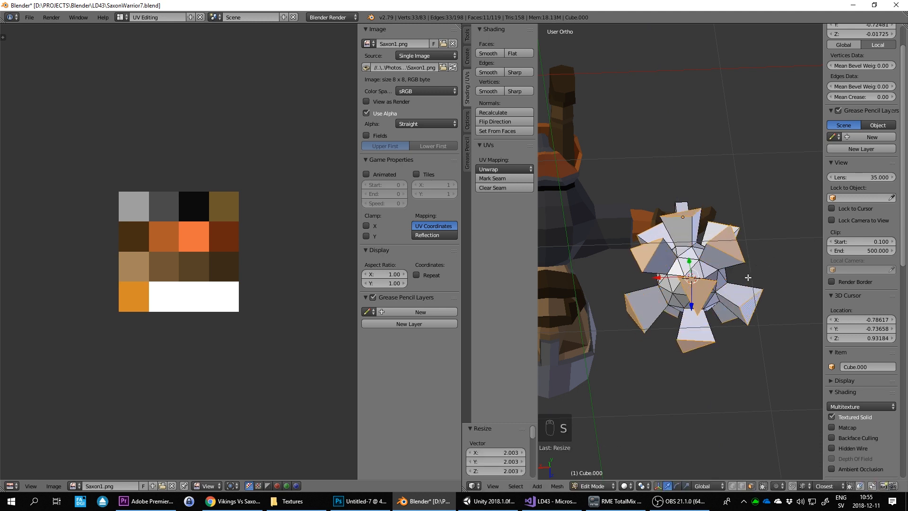
{"action": "middle_click_drag", "start_coordinate": [718, 236], "coordinate": [743, 238]}
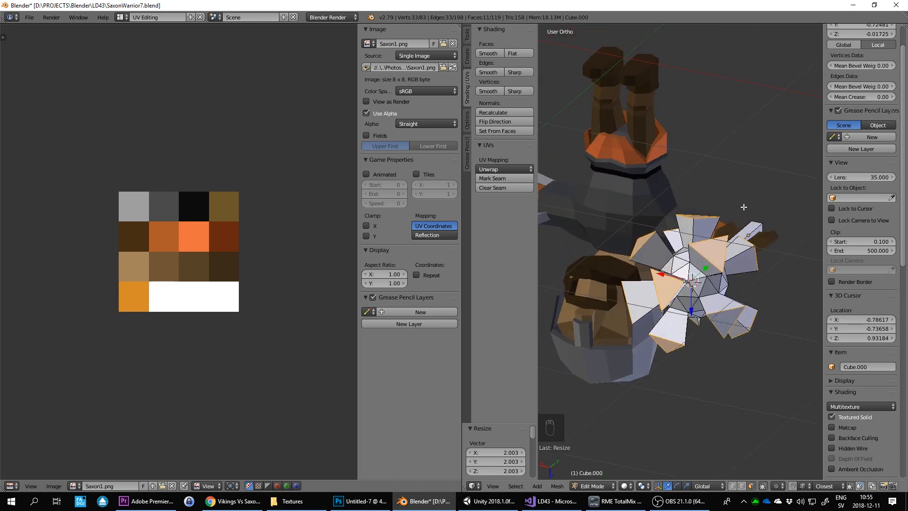
{"action": "key", "text": "s"}
{"action": "right_click", "coordinate": [751, 230]}
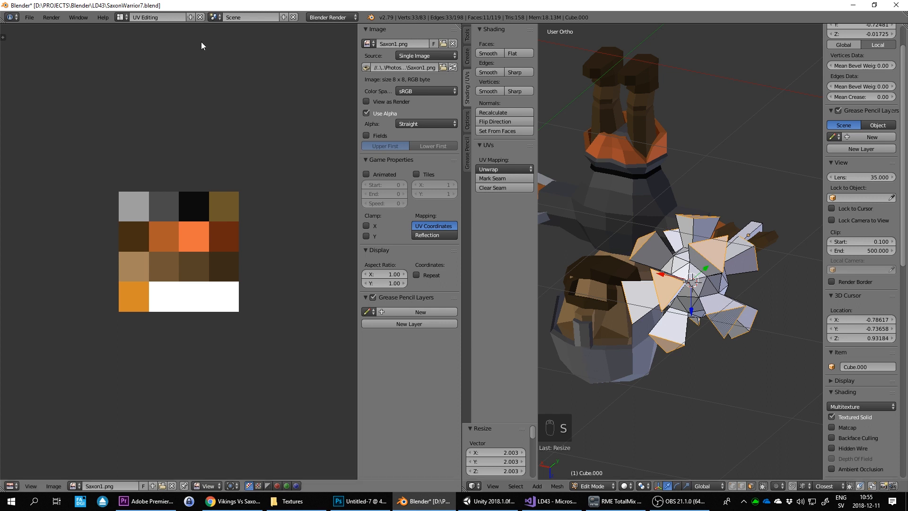
Switch the screen layout from UV Editing to Default and focus the view on the mace ball's extruded faces
{"action": "left_click", "coordinate": [215, 17]}
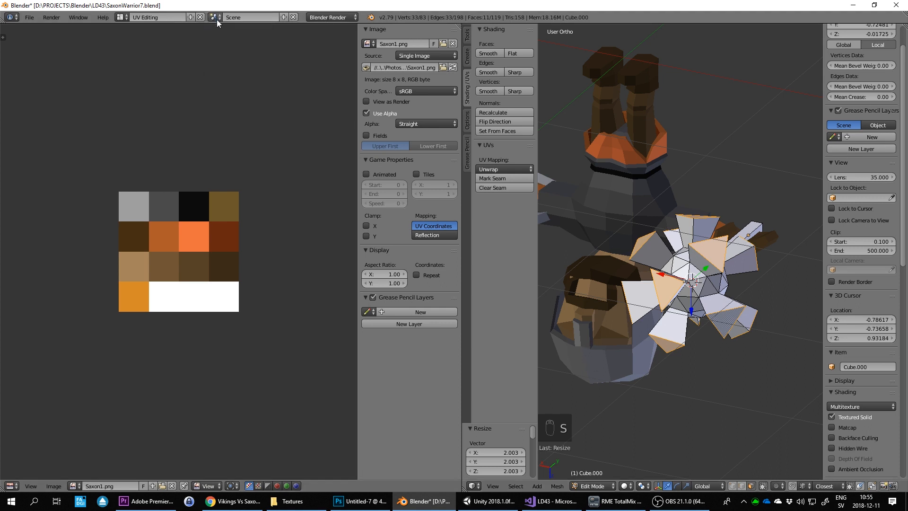
{"action": "left_click", "coordinate": [121, 18]}
{"action": "left_click", "coordinate": [131, 59]}
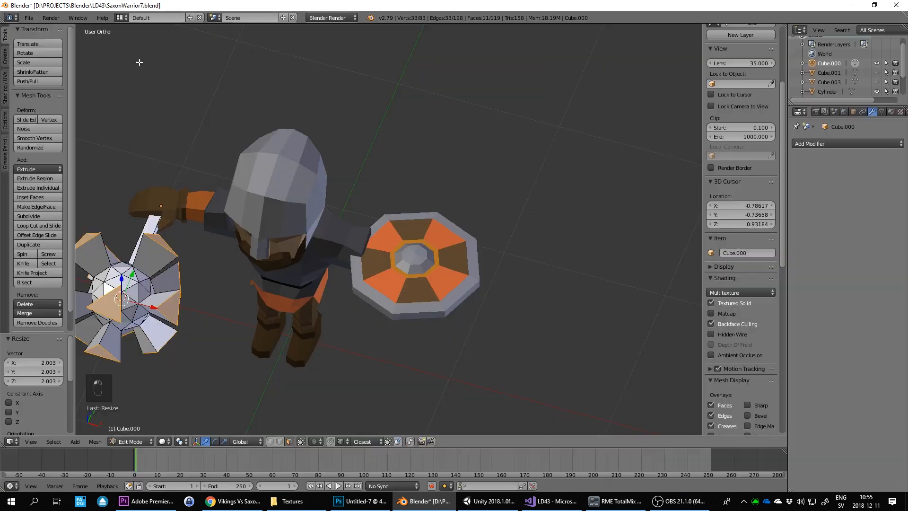
{"action": "key", "text": "KP_Decimal"}
{"action": "scroll", "coordinate": [440, 194], "scroll_direction": "up", "scroll_amount": 3}
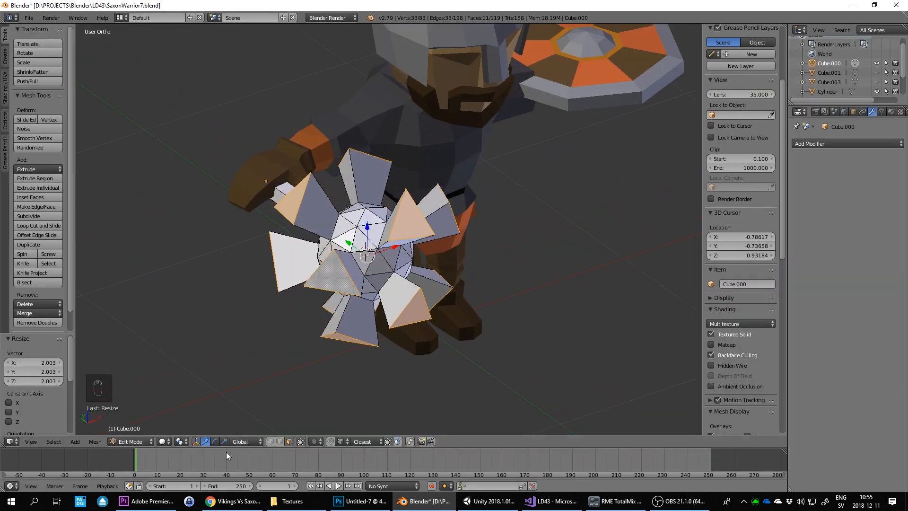
Set the pivot point to Individual Origins and scale the extruded end faces to 0 to form pointed spikes
{"action": "left_click", "coordinate": [180, 442]}
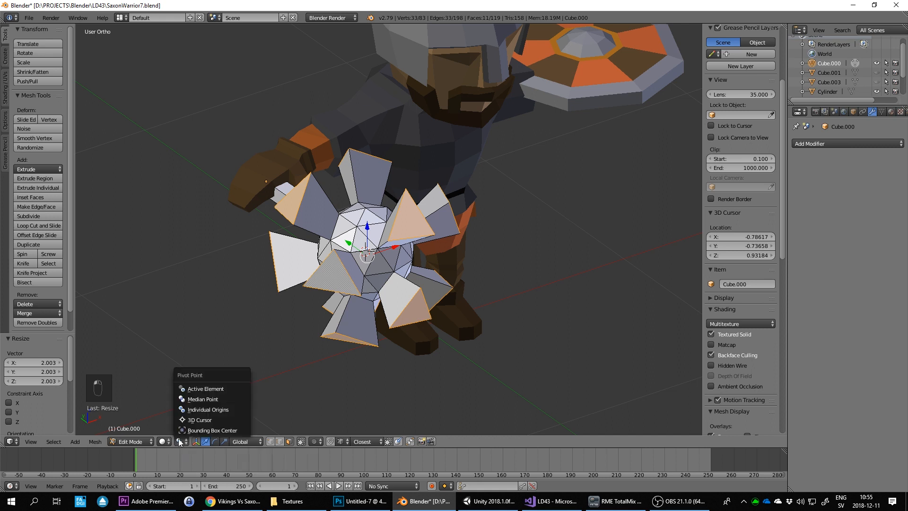
{"action": "left_click", "coordinate": [220, 410]}
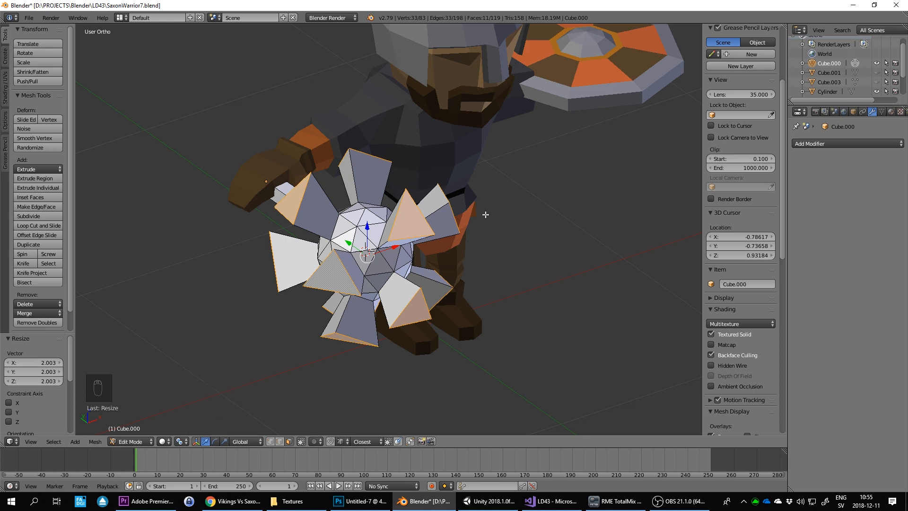
{"action": "key", "text": "s"}
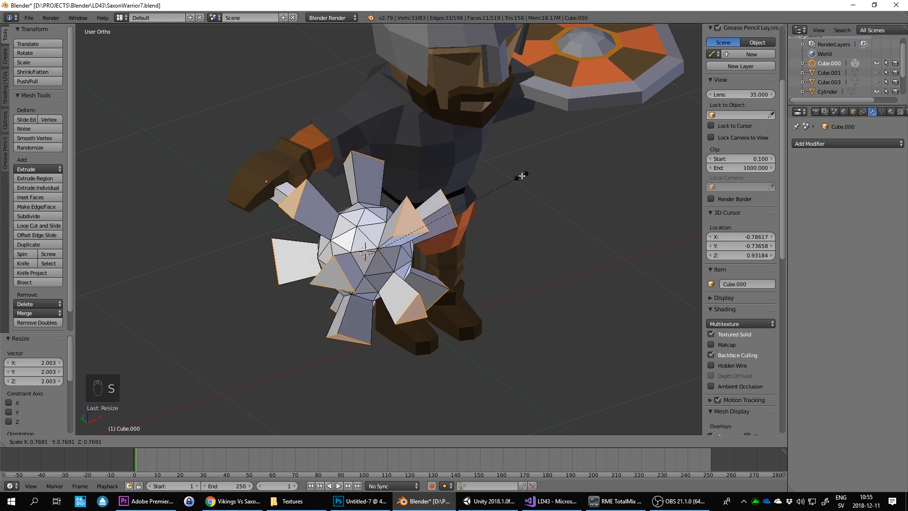
{"action": "key", "text": "0"}
{"action": "left_click", "coordinate": [520, 182]}
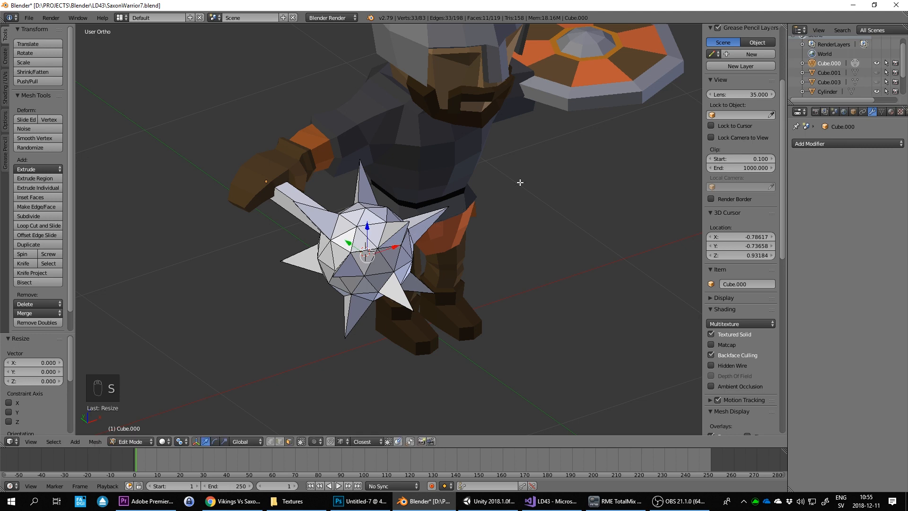
{"action": "middle_click_drag", "start_coordinate": [527, 184], "coordinate": [480, 205]}
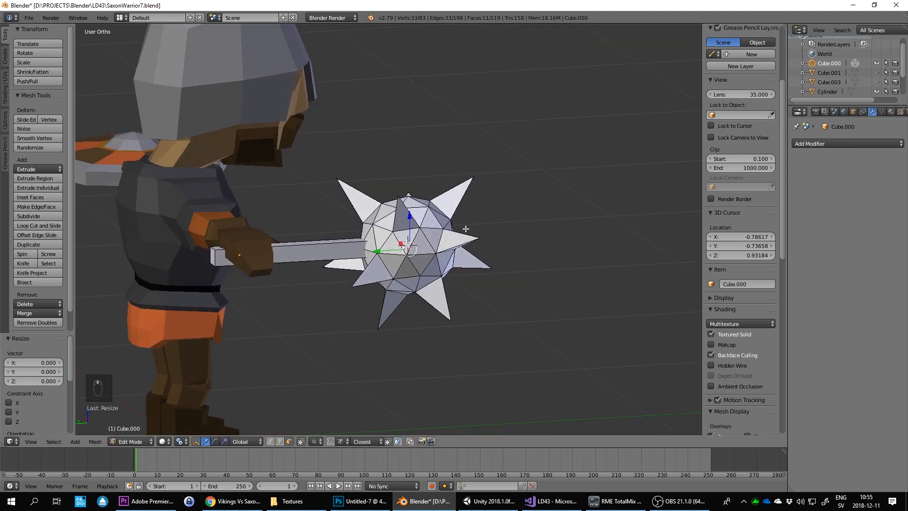
Select the entire mace mesh and remove its duplicate vertices with Remove Doubles
{"action": "key", "text": "Tab"}
{"action": "key", "text": "Tab"}
{"action": "key", "text": "a"}
{"action": "key", "text": "a"}
{"action": "key", "text": "a"}
{"action": "key", "text": "a"}
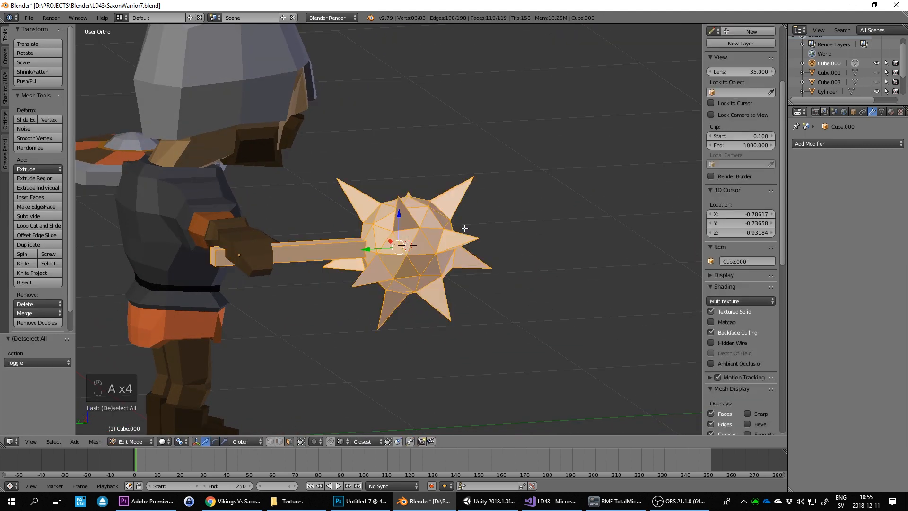
{"action": "key", "text": "space"}
{"action": "type", "text": "rem"}
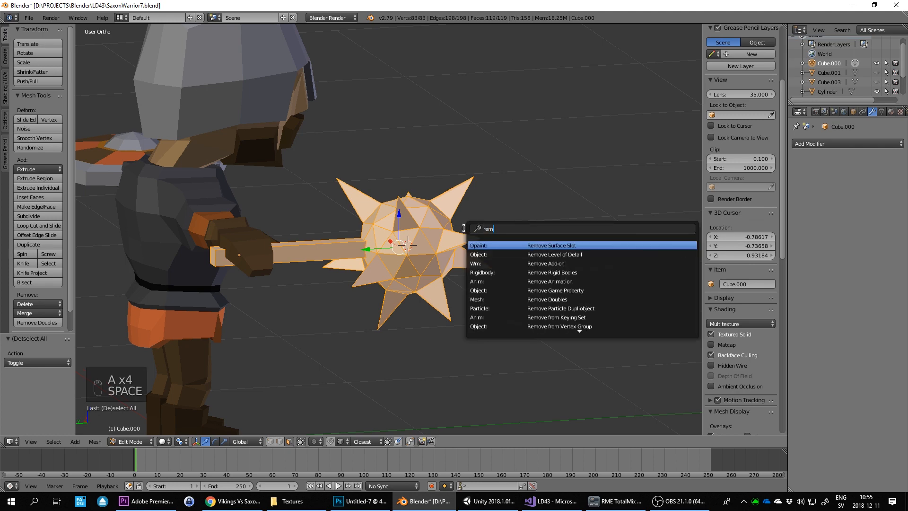
{"action": "type", "text": "ove doubles"}
{"action": "key", "text": "Return"}
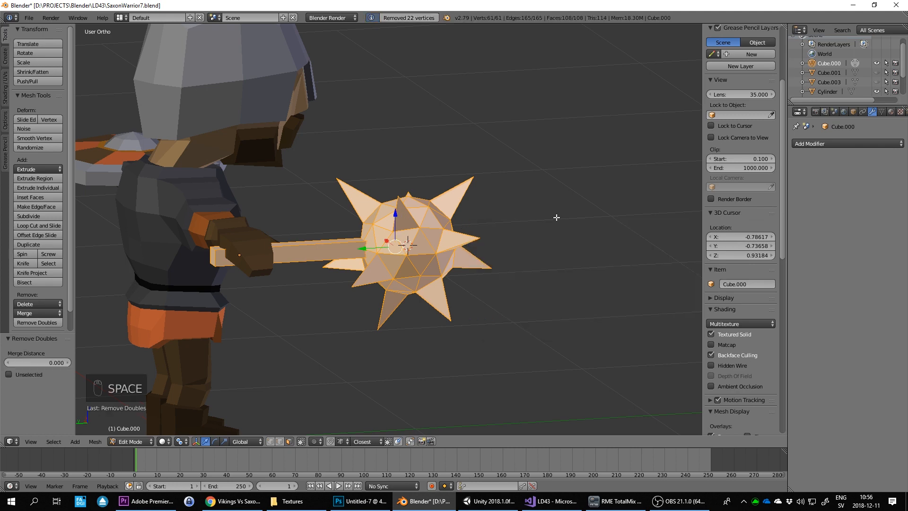
{"action": "middle_click_drag", "start_coordinate": [555, 217], "coordinate": [392, 227]}
{"action": "key", "text": "Tab"}
{"action": "key", "text": "Tab"}
{"action": "right_click", "coordinate": [360, 278]}
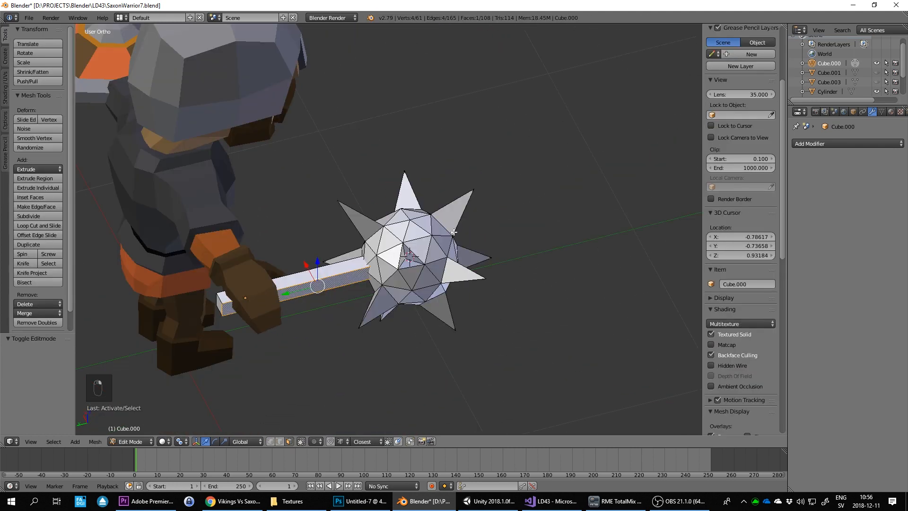
{"action": "right_click", "coordinate": [398, 238]}
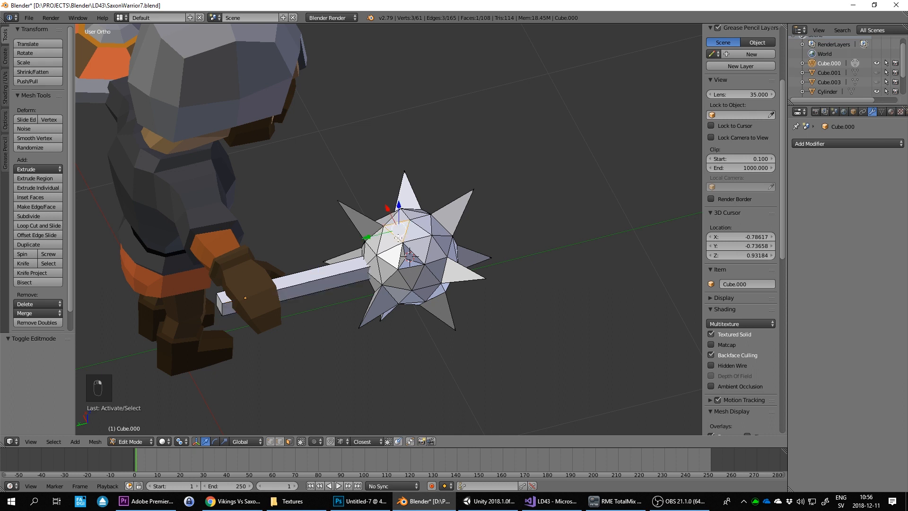
{"action": "right_click", "coordinate": [352, 265]}
{"action": "right_click", "coordinate": [407, 231]}
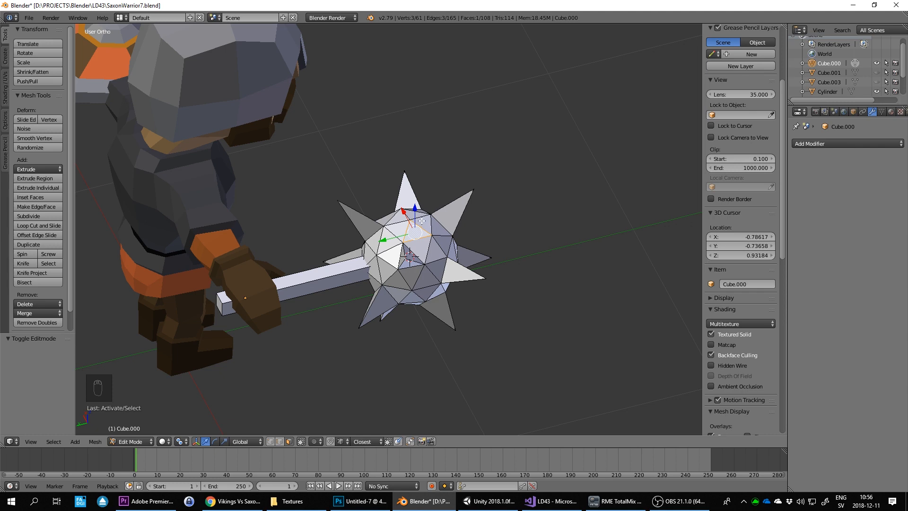
{"action": "key", "text": "l"}
{"action": "left_click_drag", "start_coordinate": [379, 266], "coordinate": [488, 242]}
{"action": "key", "text": "ctrl+z"}
Select all linked faces of the spiked ball, excluding the handle, and duplicate them in place
{"action": "middle_click_drag", "start_coordinate": [539, 232], "coordinate": [300, 254]}
{"action": "right_click", "coordinate": [299, 252]}
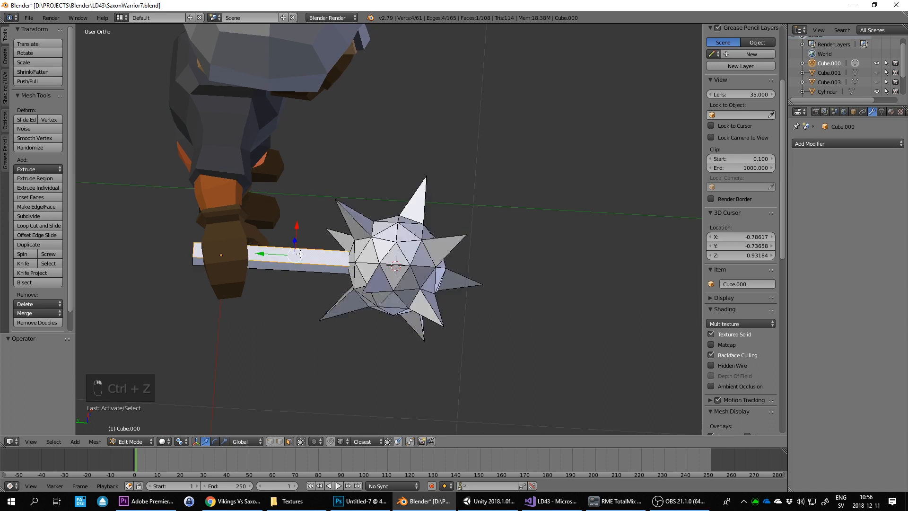
{"action": "key", "text": "l"}
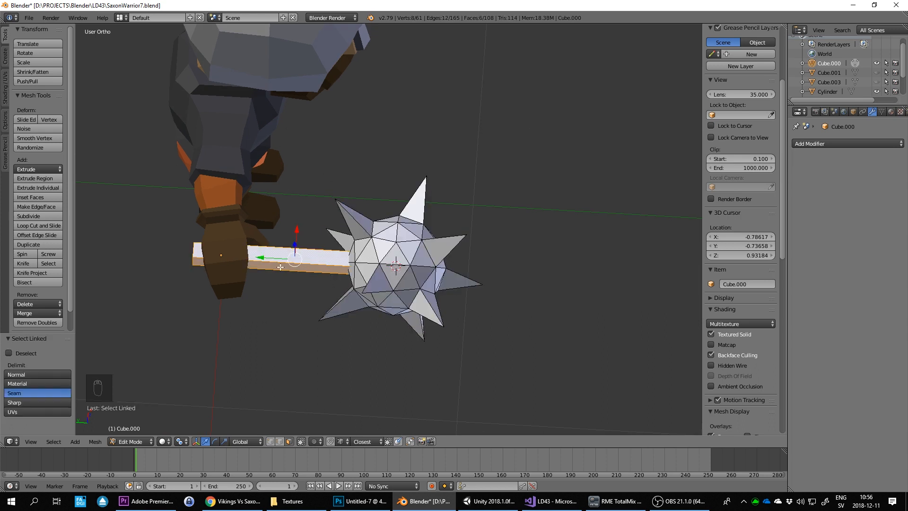
{"action": "right_click", "coordinate": [447, 242]}
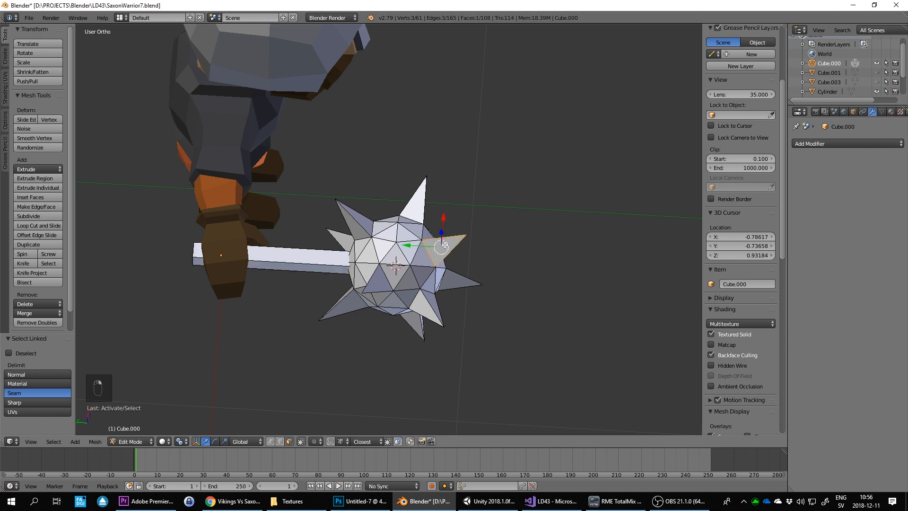
{"action": "key", "text": "l"}
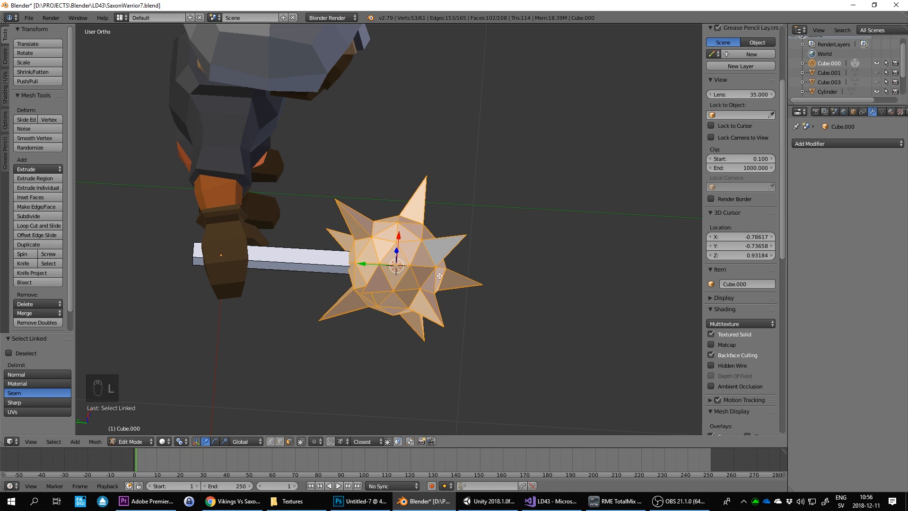
{"action": "middle_click_drag", "start_coordinate": [440, 275], "coordinate": [445, 247]}
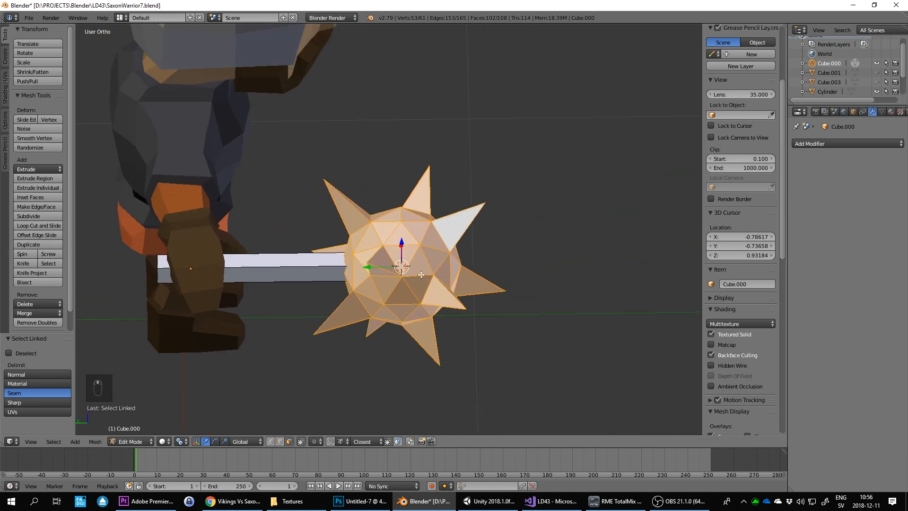
{"action": "scroll", "coordinate": [421, 274], "scroll_direction": "down", "scroll_amount": 2}
{"action": "key", "text": "shift+d"}
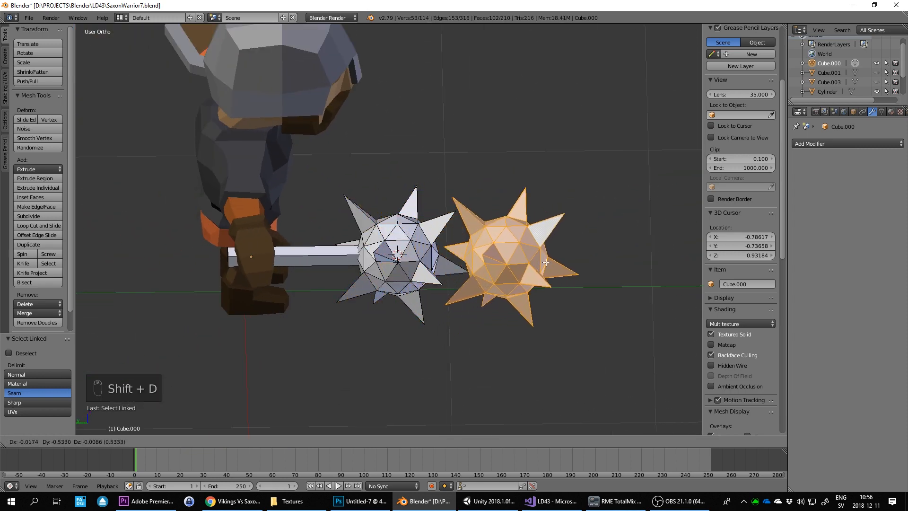
{"action": "key", "text": "Escape"}
Try to move the duplicated ball along the Y axis in Edit Mode and undo the move
{"action": "key", "text": "g"}
{"action": "key", "text": "y"}
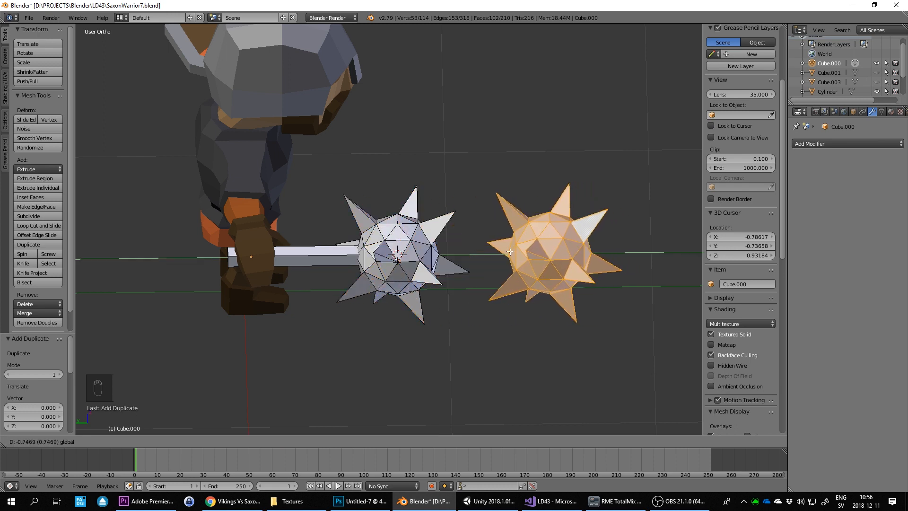
{"action": "left_click", "coordinate": [501, 253]}
{"action": "key", "text": "ctrl+z"}
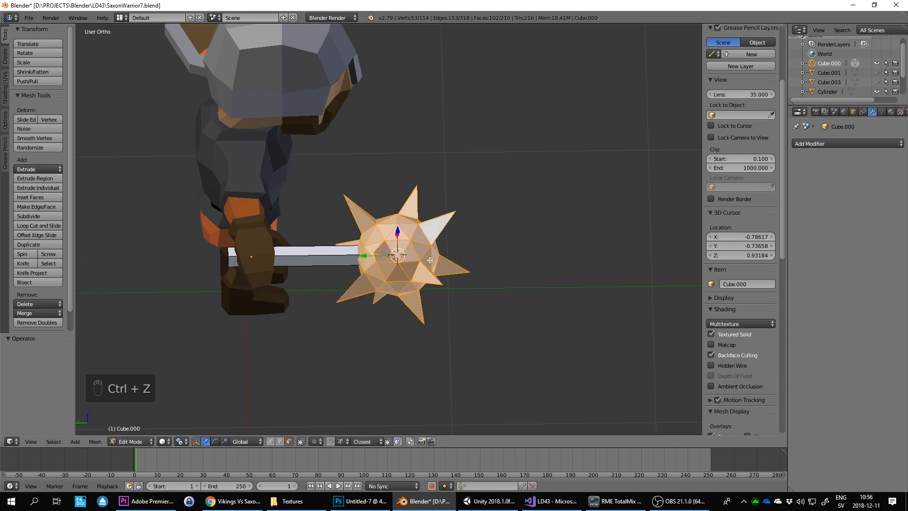
{"action": "key", "text": "ctrl+z"}
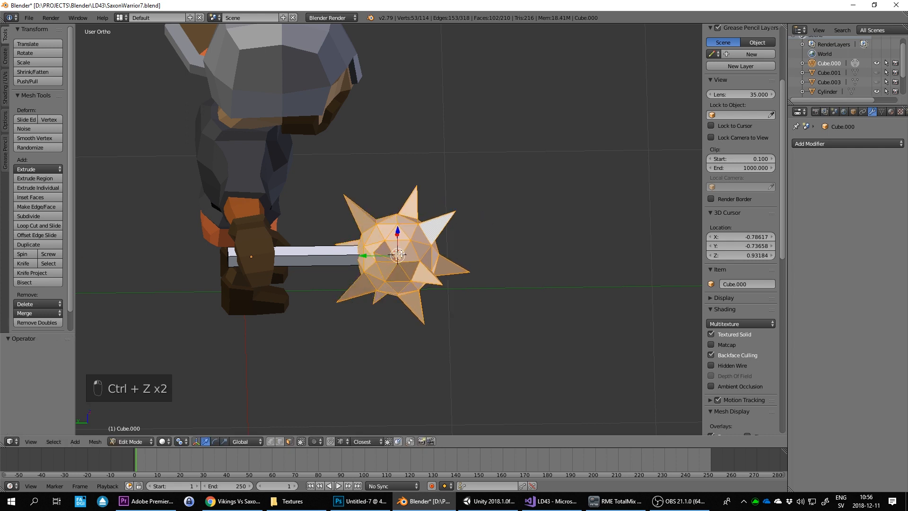
Separate the duplicated ball into its own object and move it -0.668 along the Y axis
{"action": "key", "text": "p"}
{"action": "left_click", "coordinate": [414, 249]}
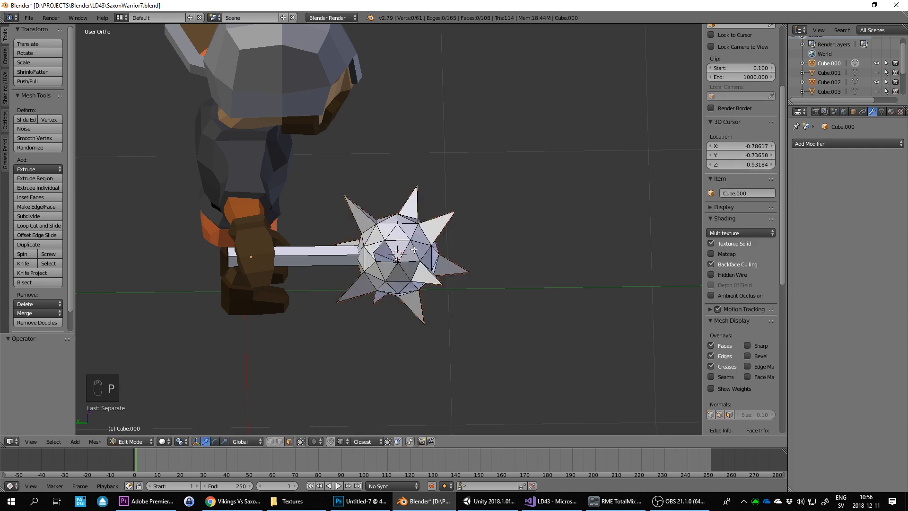
{"action": "key", "text": "Tab"}
{"action": "right_click", "coordinate": [422, 247]}
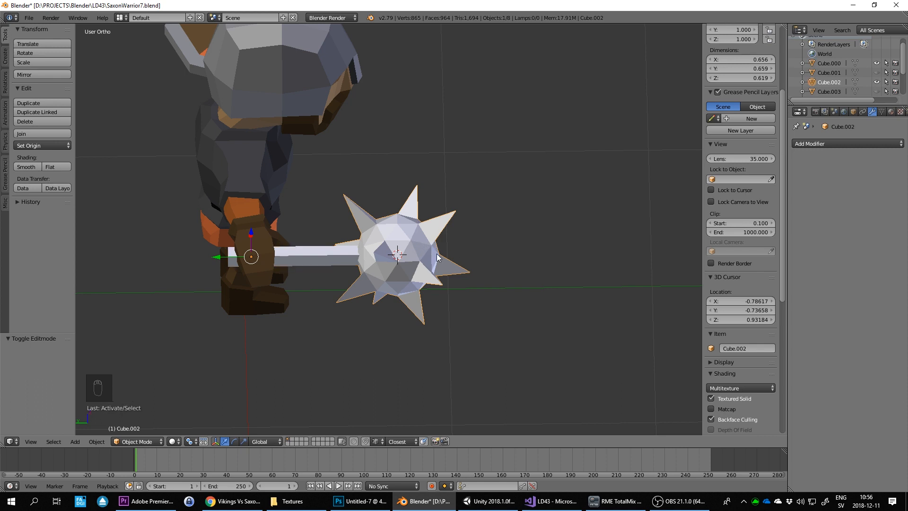
{"action": "key", "text": "g"}
{"action": "key", "text": "y"}
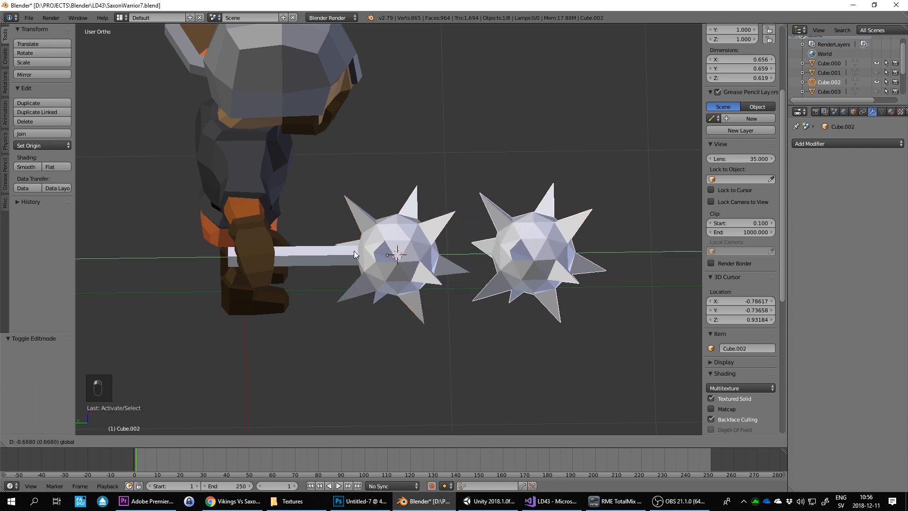
{"action": "left_click", "coordinate": [543, 237]}
{"action": "middle_click_drag", "start_coordinate": [537, 231], "coordinate": [561, 279]}
Try a Decimate modifier with a ratio of about 0.7248 on the separated ball, and remove the modifier
{"action": "left_click", "coordinate": [830, 144]}
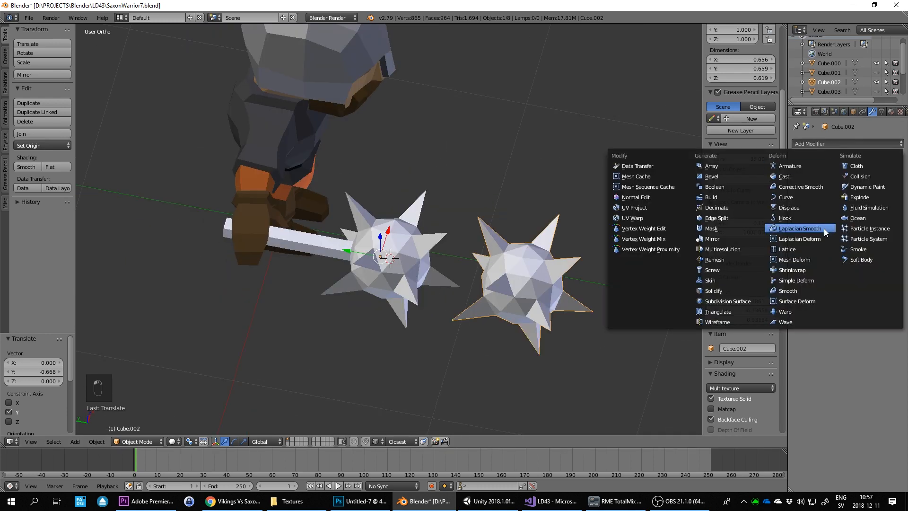
{"action": "left_click", "coordinate": [747, 208]}
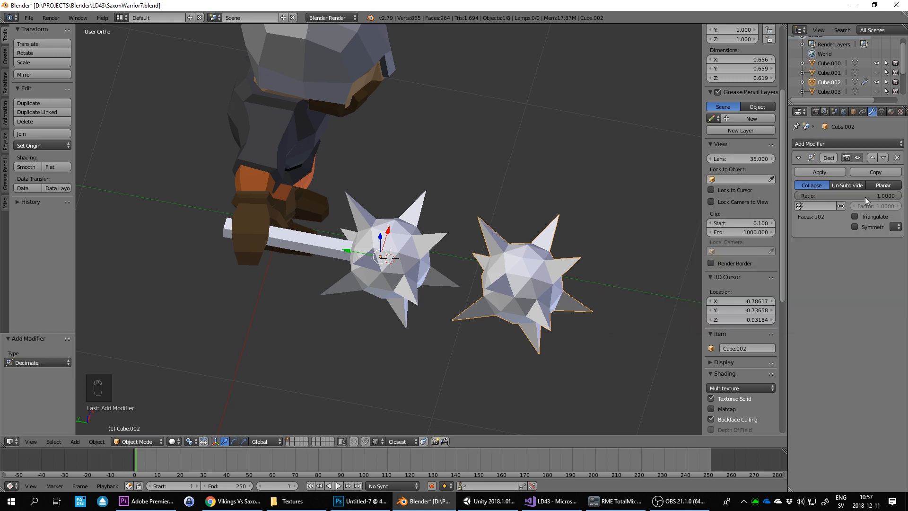
{"action": "left_click_drag", "start_coordinate": [866, 197], "coordinate": [841, 197]}
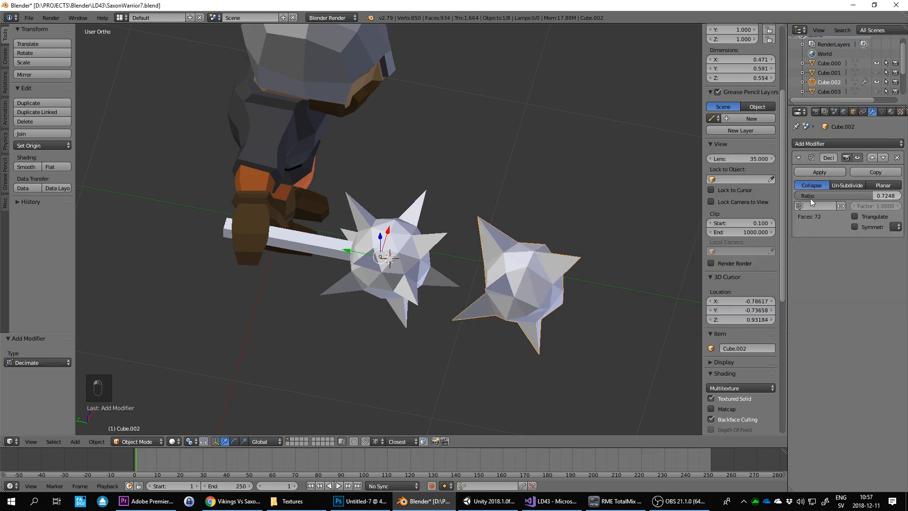
{"action": "middle_click_drag", "start_coordinate": [569, 222], "coordinate": [557, 244]}
{"action": "key", "text": "ctrl+z"}
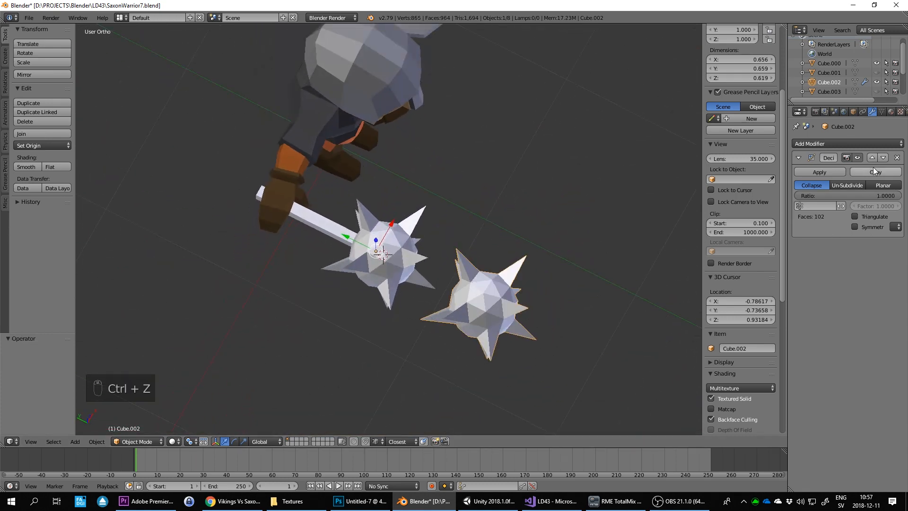
{"action": "left_click", "coordinate": [897, 158]}
Add a Subdivision Surface modifier to the separated ball and apply it
{"action": "left_click", "coordinate": [823, 143]}
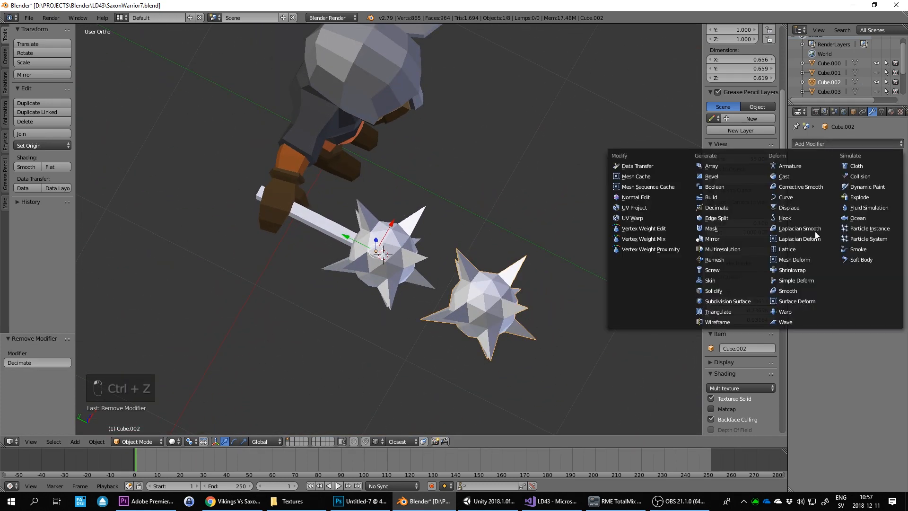
{"action": "left_click", "coordinate": [748, 302]}
{"action": "middle_click_drag", "start_coordinate": [547, 280], "coordinate": [552, 222]}
{"action": "left_click", "coordinate": [833, 170]}
Add a Decimate modifier with a ratio of about 0.2248 to the subdivided ball and apply it
{"action": "left_click", "coordinate": [856, 143]}
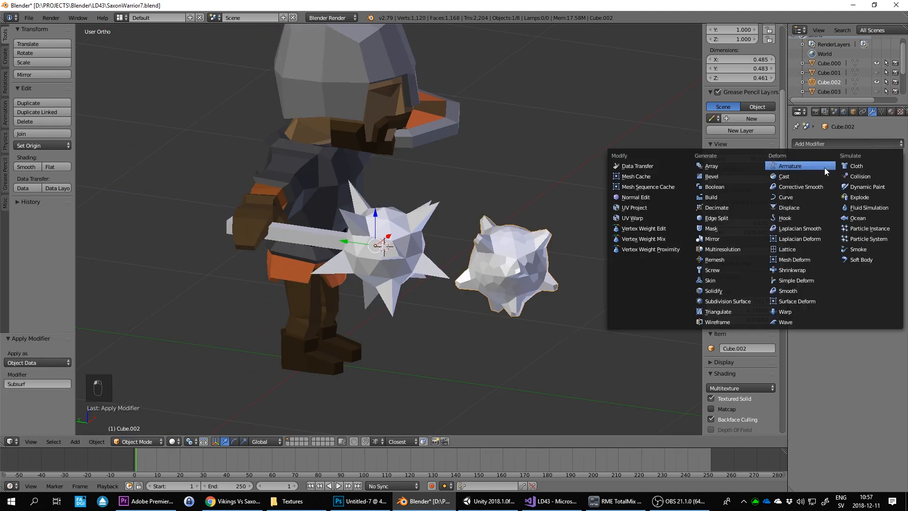
{"action": "left_click", "coordinate": [729, 206]}
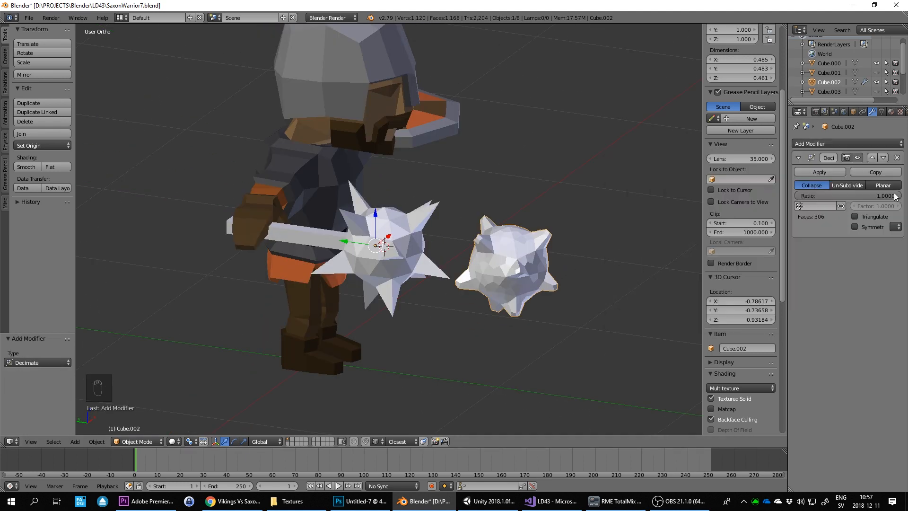
{"action": "left_click_drag", "start_coordinate": [879, 196], "coordinate": [819, 196]}
{"action": "middle_click_drag", "start_coordinate": [562, 211], "coordinate": [535, 214]}
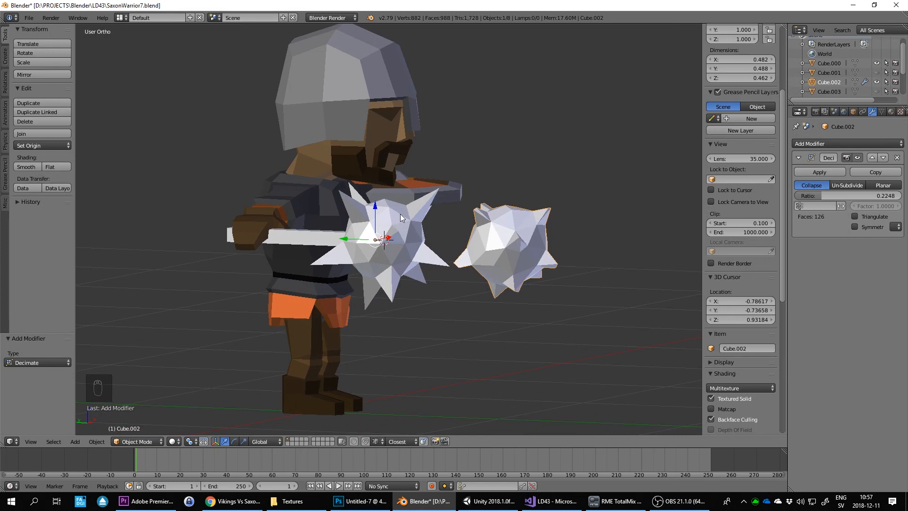
{"action": "middle_click_drag", "start_coordinate": [400, 214], "coordinate": [531, 192]}
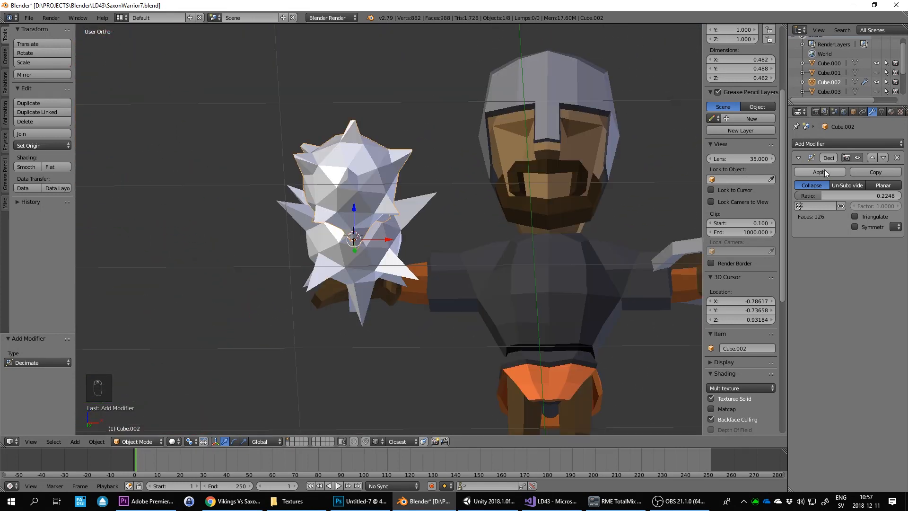
{"action": "left_click", "coordinate": [825, 173]}
{"action": "middle_click_drag", "start_coordinate": [544, 223], "coordinate": [400, 235]}
{"action": "scroll", "coordinate": [400, 235], "scroll_direction": "up", "scroll_amount": 3}
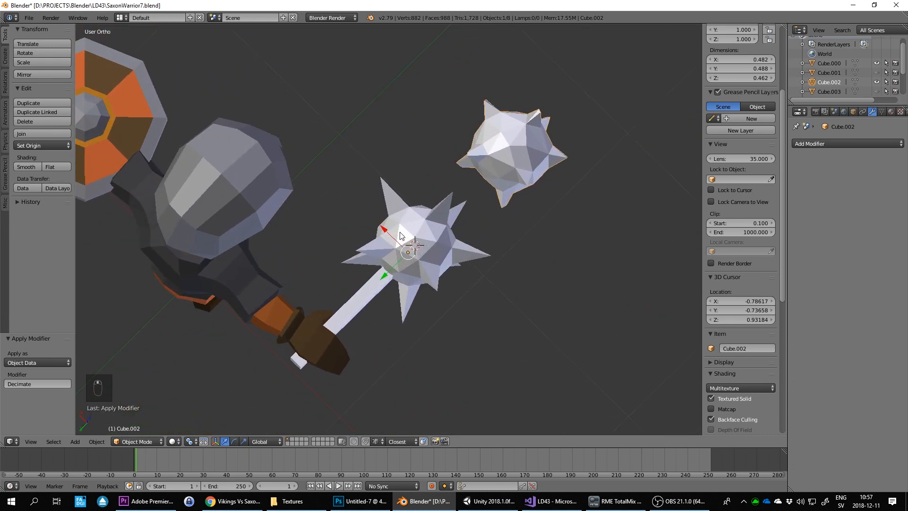
{"action": "key", "text": "Tab"}
{"action": "middle_click_drag", "start_coordinate": [543, 268], "coordinate": [404, 259]}
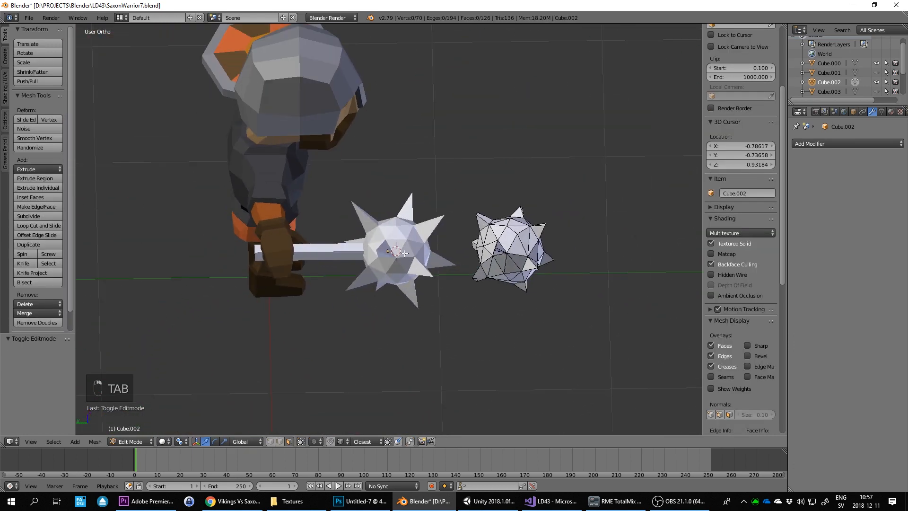
{"action": "key", "text": "Tab"}
{"action": "key", "text": "Tab"}
{"action": "key", "text": "Tab"}
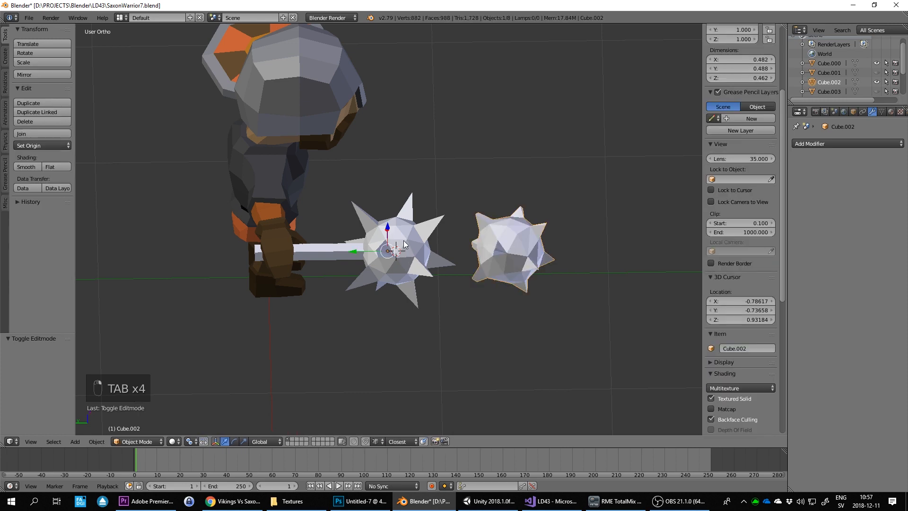
Select the linked faces of the original spiked ball in Edit Mode and move them -1.354 along Y, away from the handle
{"action": "right_click", "coordinate": [402, 242]}
{"action": "key", "text": "Tab"}
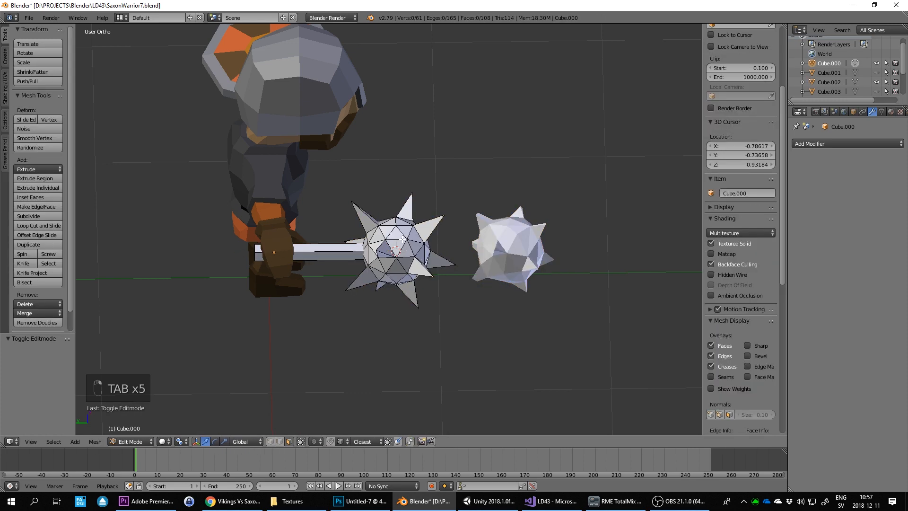
{"action": "right_click", "coordinate": [408, 241]}
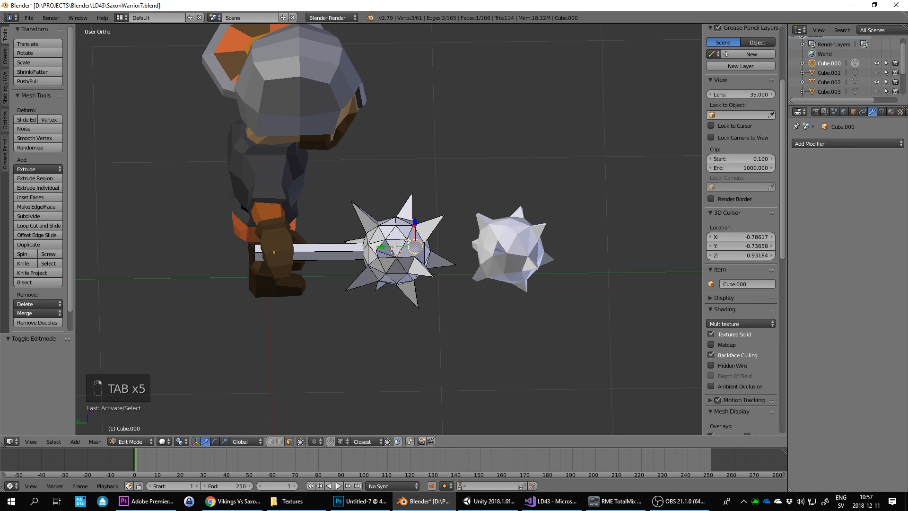
{"action": "key", "text": "l"}
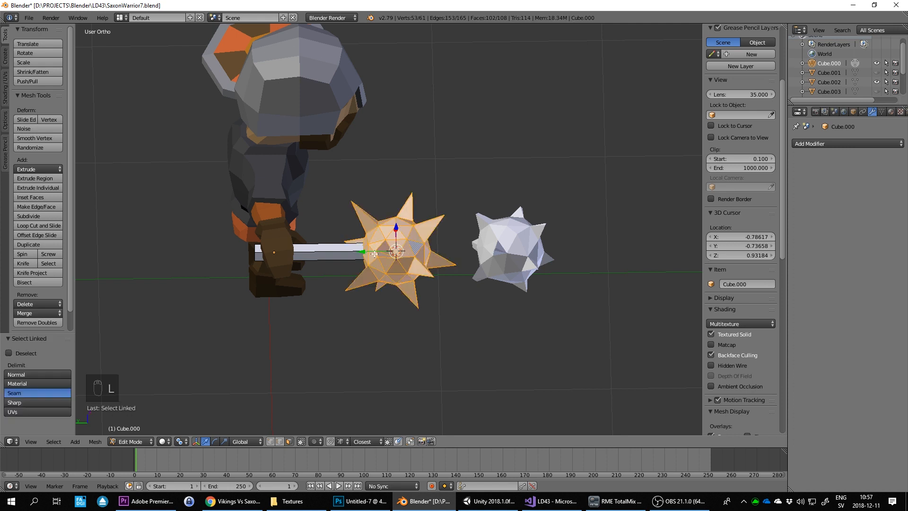
{"action": "left_click_drag", "start_coordinate": [374, 254], "coordinate": [553, 253]}
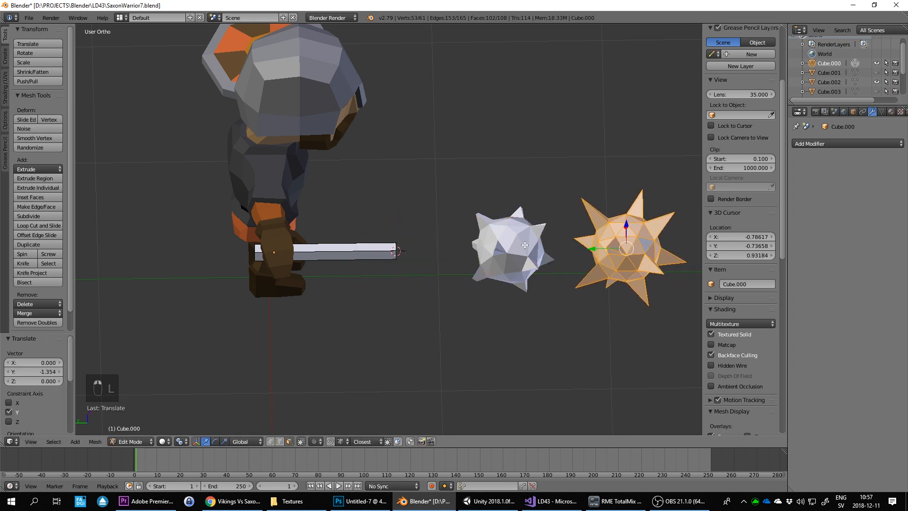
{"action": "key", "text": "Tab"}
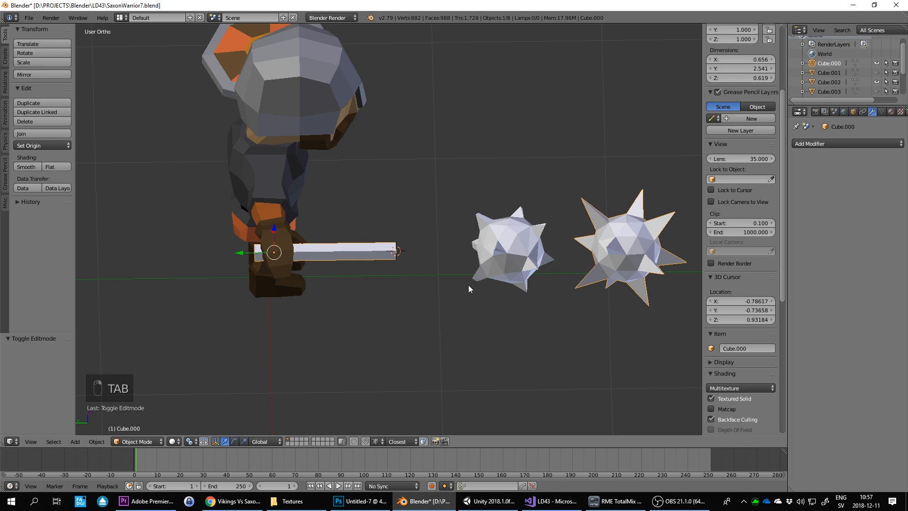
Join the separated, decimated spiked ball into the mace handle object
{"action": "right_click", "coordinate": [489, 246]}
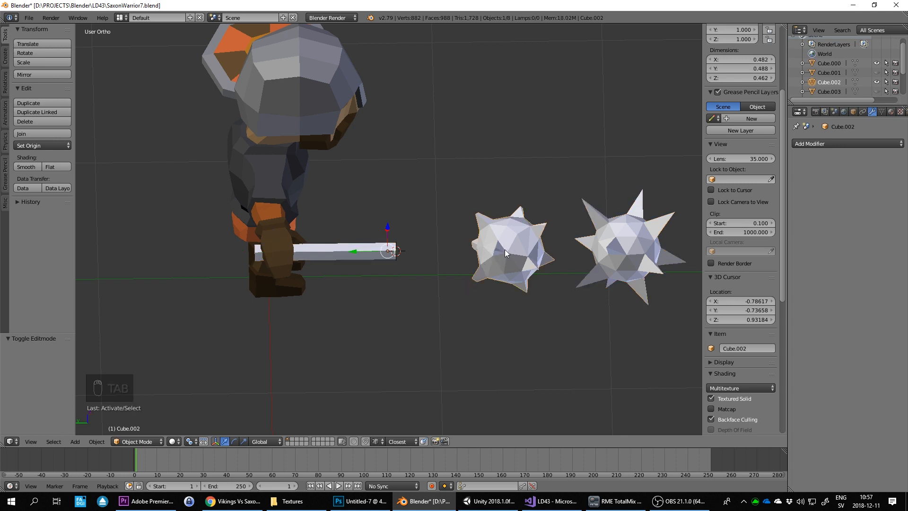
{"action": "right_click", "coordinate": [326, 253], "text": "shift"}
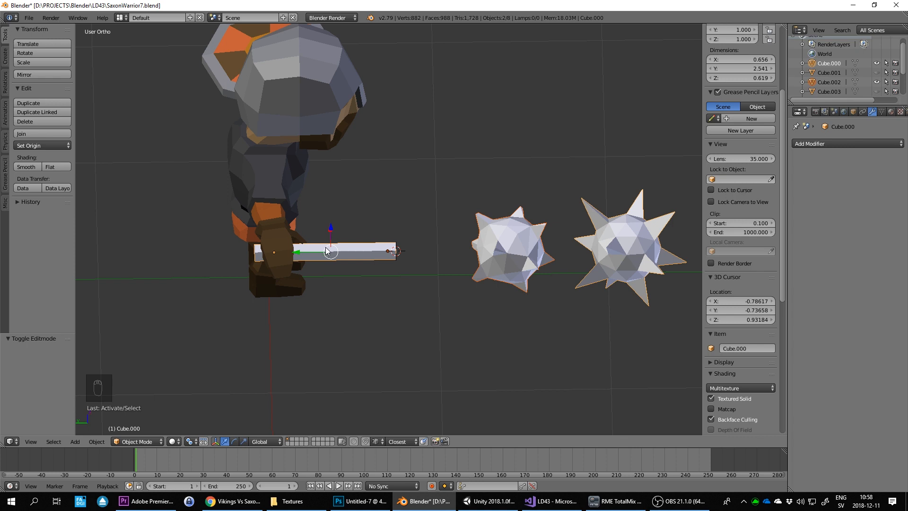
{"action": "key", "text": "ctrl+j"}
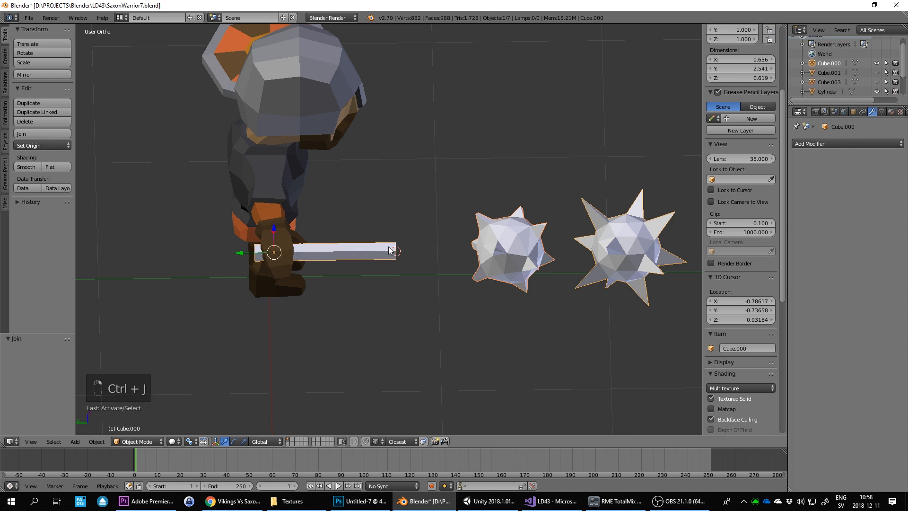
Select the decimated ball's linked geometry in Edit Mode and move it along Y onto the free end of the handle
{"action": "key", "text": "Tab"}
{"action": "right_click", "coordinate": [504, 238]}
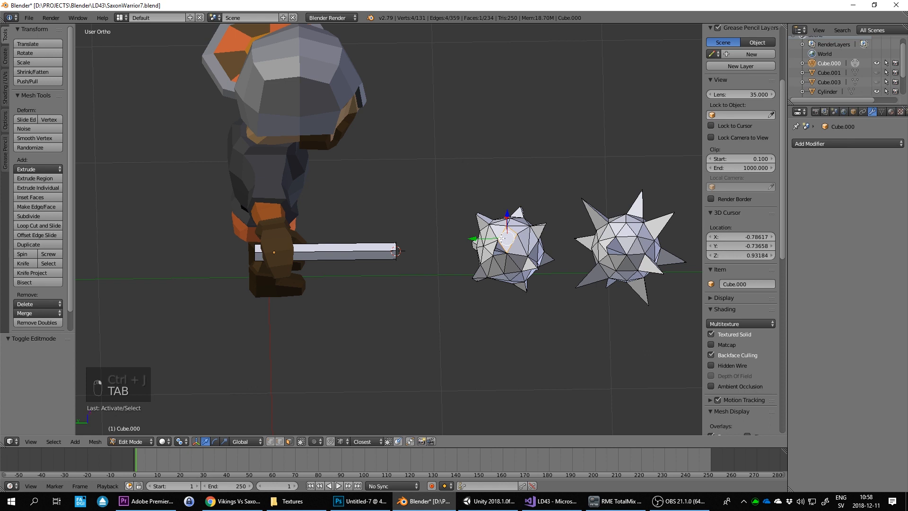
{"action": "key", "text": "l"}
{"action": "key", "text": "g"}
{"action": "key", "text": "y"}
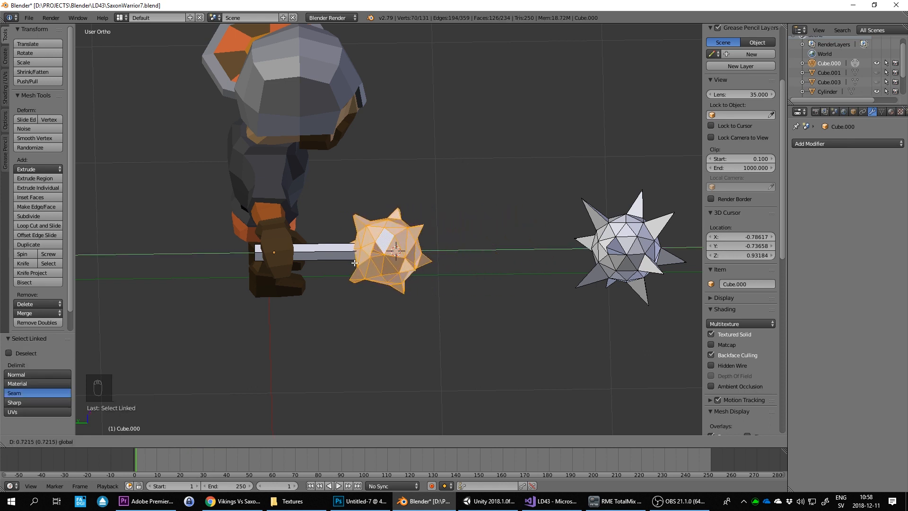
{"action": "left_click", "coordinate": [366, 256]}
{"action": "scroll", "coordinate": [456, 266], "scroll_direction": "down", "scroll_amount": 3}
{"action": "key", "text": "Tab"}
{"action": "middle_click_drag", "start_coordinate": [456, 266], "coordinate": [414, 246]}
Enable proportional editing, scale around the single vertex where the handle meets the ball by 1.138, and move it 0.007 along Y
{"action": "key", "text": "Tab"}
{"action": "right_click", "coordinate": [413, 247]}
{"action": "scroll", "coordinate": [413, 246], "scroll_direction": "up", "scroll_amount": 3}
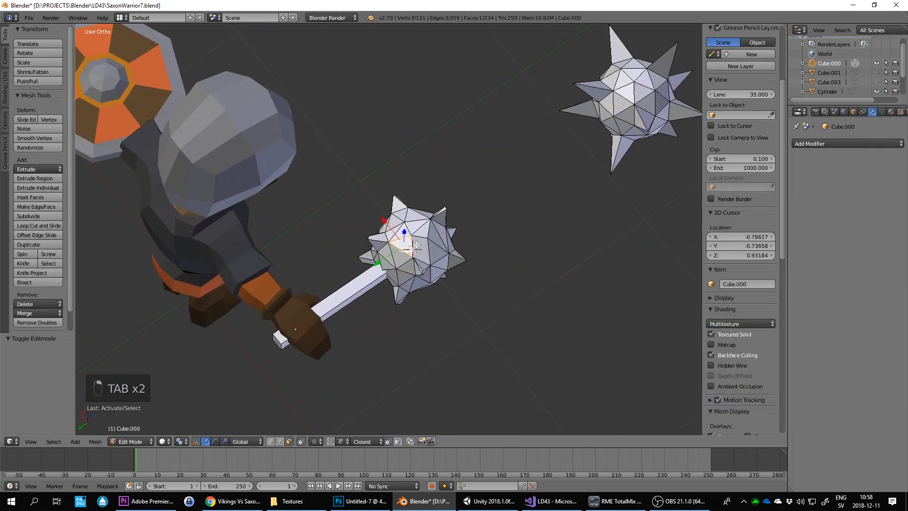
{"action": "right_click", "coordinate": [386, 268]}
{"action": "middle_click_drag", "start_coordinate": [386, 268], "coordinate": [402, 266]}
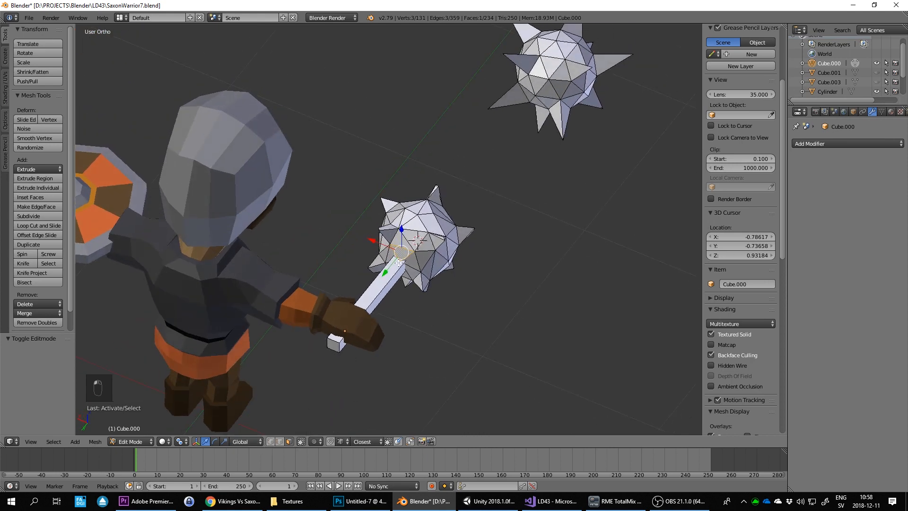
{"action": "right_click", "coordinate": [400, 262]}
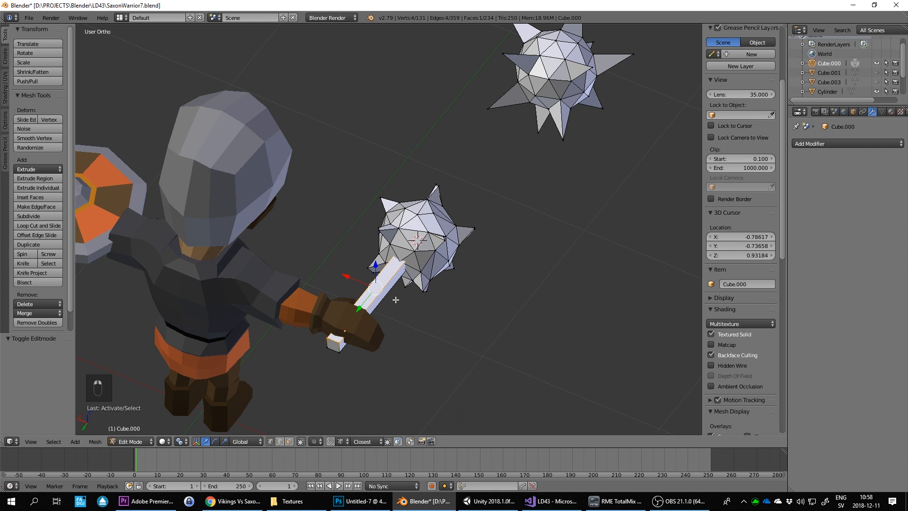
{"action": "right_click", "coordinate": [399, 262]}
{"action": "middle_click_drag", "start_coordinate": [398, 262], "coordinate": [476, 297]}
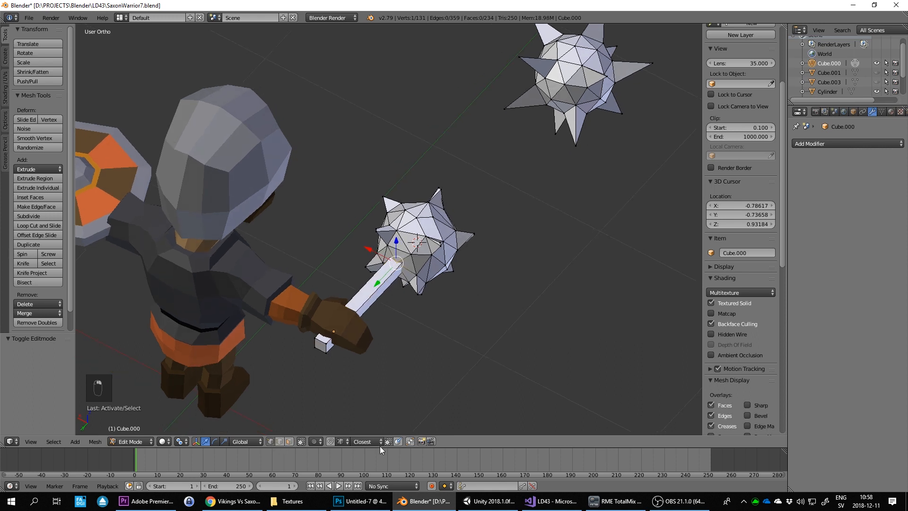
{"action": "left_click", "coordinate": [314, 441]}
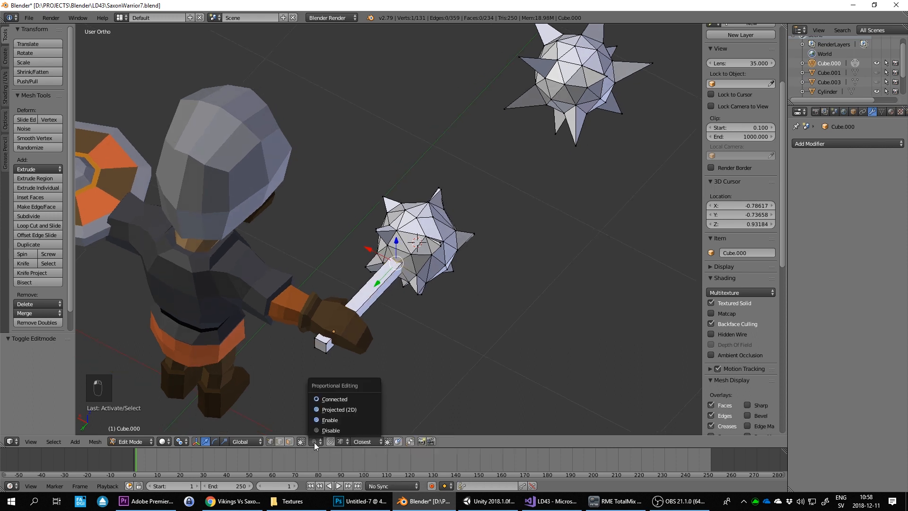
{"action": "left_click", "coordinate": [339, 420]}
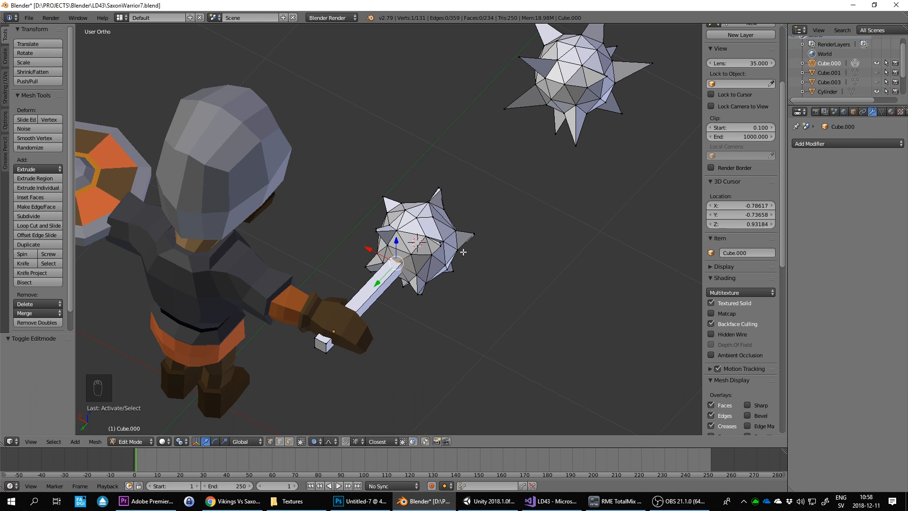
{"action": "key", "text": "s"}
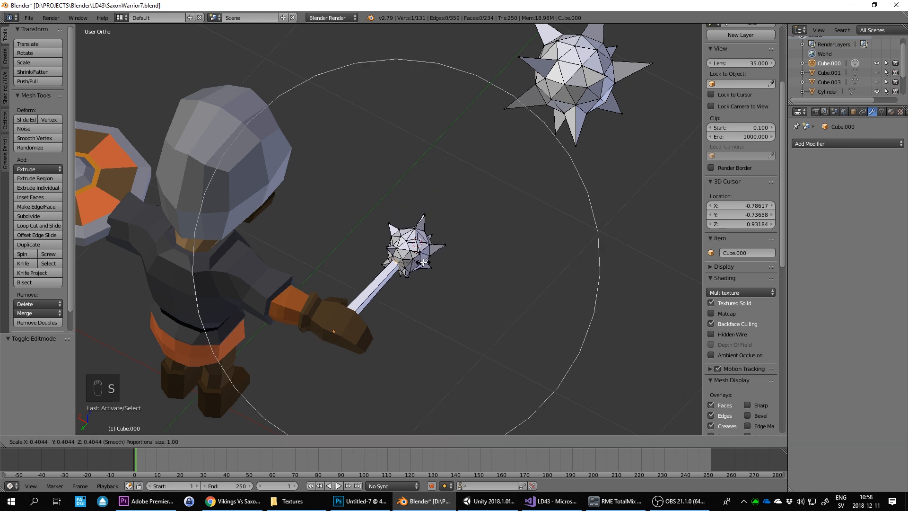
{"action": "scroll", "coordinate": [423, 263], "scroll_direction": "up", "scroll_amount": 14}
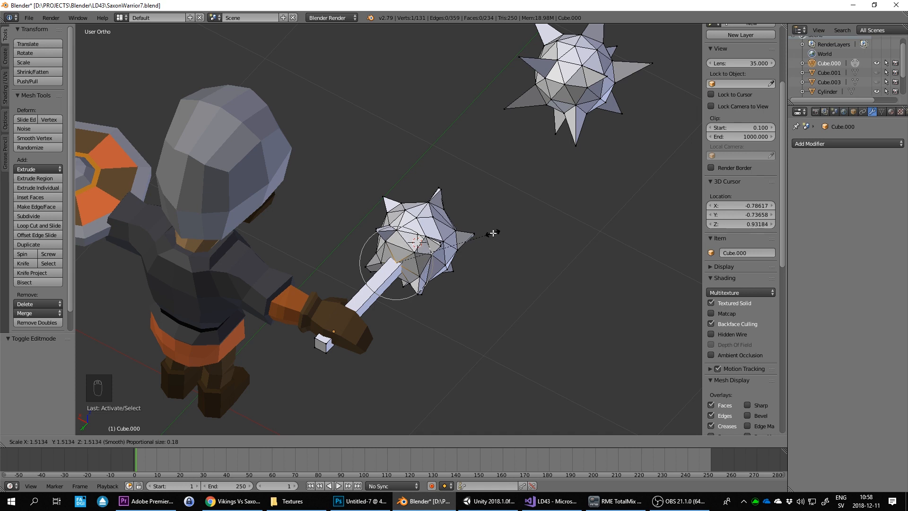
{"action": "scroll", "coordinate": [503, 231], "scroll_direction": "down", "scroll_amount": 2}
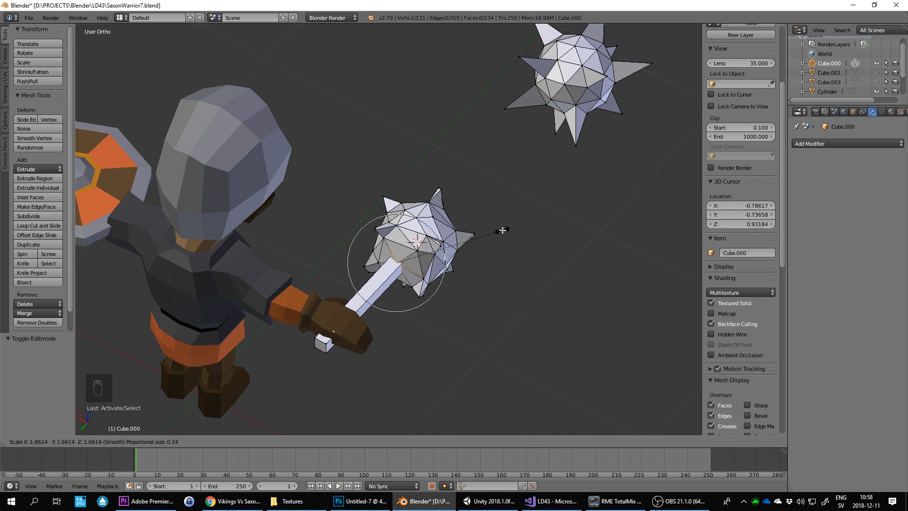
{"action": "left_click", "coordinate": [476, 239]}
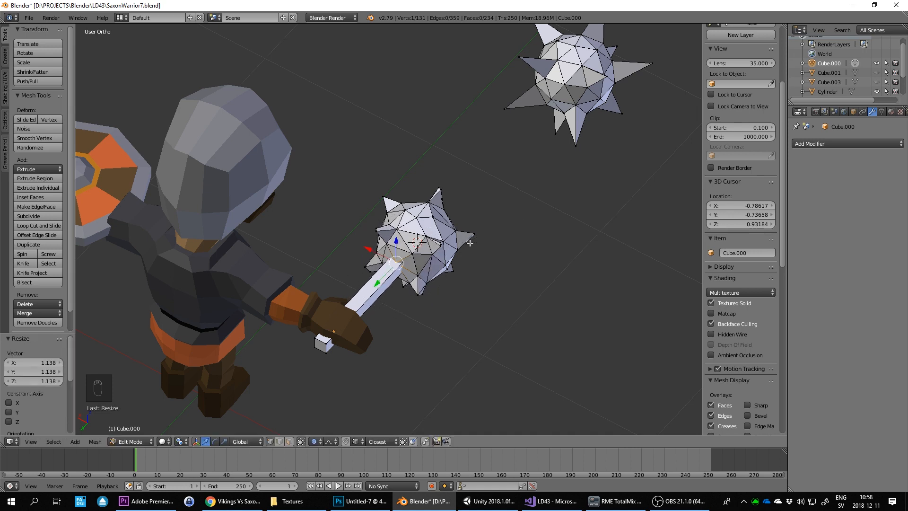
{"action": "middle_click_drag", "start_coordinate": [475, 239], "coordinate": [378, 250]}
{"action": "mouse_move", "coordinate": [332, 259]}
{"action": "left_mouse_down"}
{"action": "mouse_move", "coordinate": [314, 263]}
{"action": "mouse_move", "coordinate": [334, 259]}
{"action": "left_mouse_up"}
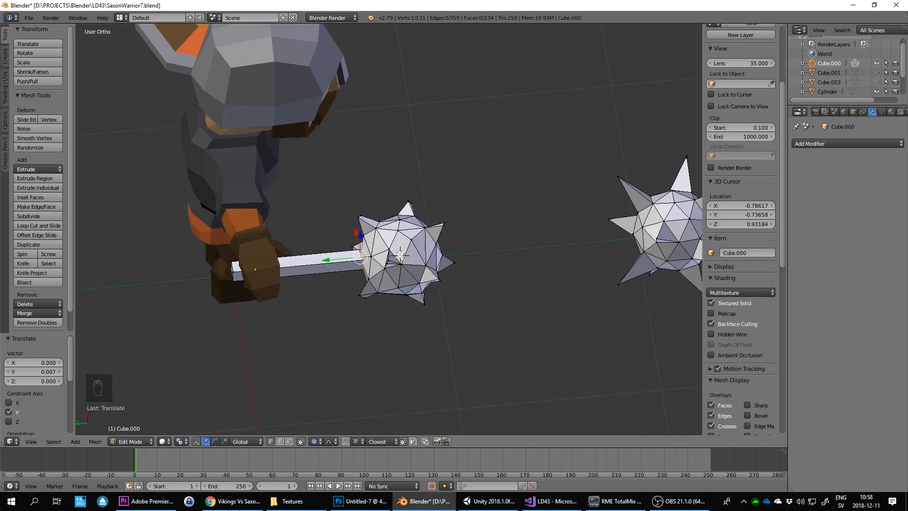
Try to move the vertex at the handle joint freely with a proportional size of 0.11, and undo the move
{"action": "key", "text": "g"}
{"action": "scroll", "coordinate": [360, 258], "scroll_direction": "up", "scroll_amount": 8}
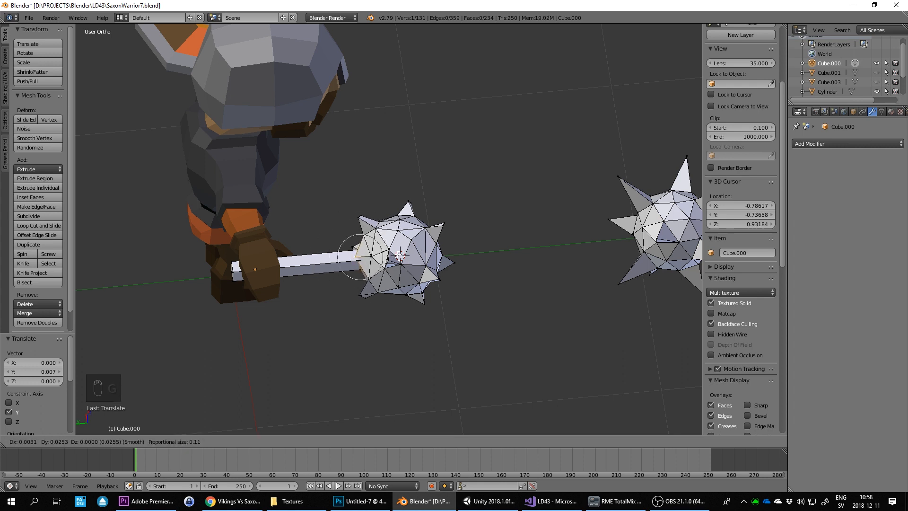
{"action": "left_click", "coordinate": [357, 255]}
{"action": "key", "text": "ctrl+z"}
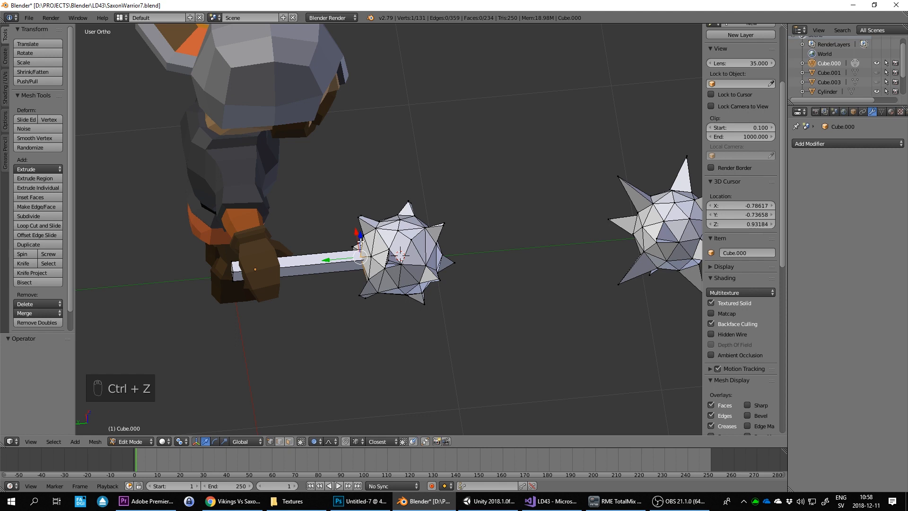
Shift the vertex at the handle joint by -0.026 along Z with proportional editing
{"action": "left_click_drag", "start_coordinate": [329, 260], "coordinate": [325, 260]}
{"action": "middle_click_drag", "start_coordinate": [326, 259], "coordinate": [349, 234]}
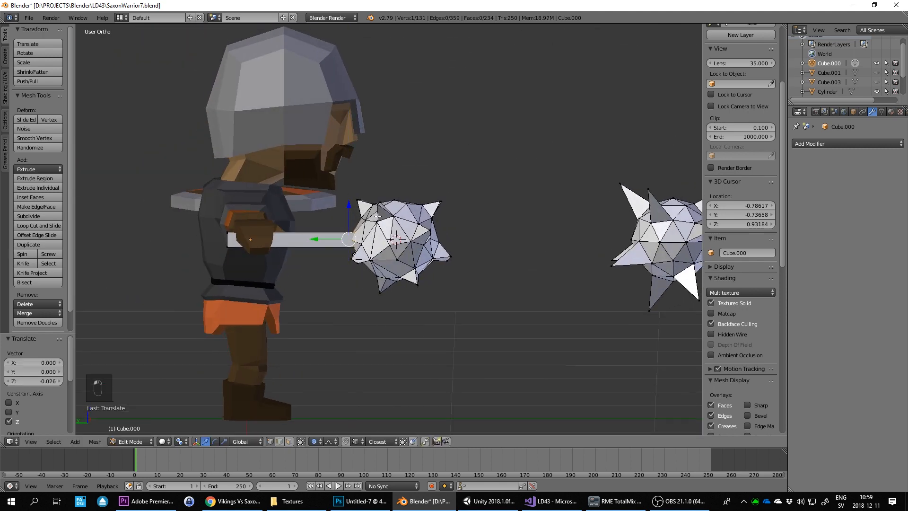
{"action": "key", "text": "Tab"}
{"action": "scroll", "coordinate": [420, 220], "scroll_direction": "down", "scroll_amount": 2}
{"action": "middle_click_drag", "start_coordinate": [420, 219], "coordinate": [521, 282]}
{"action": "key", "text": "Tab"}
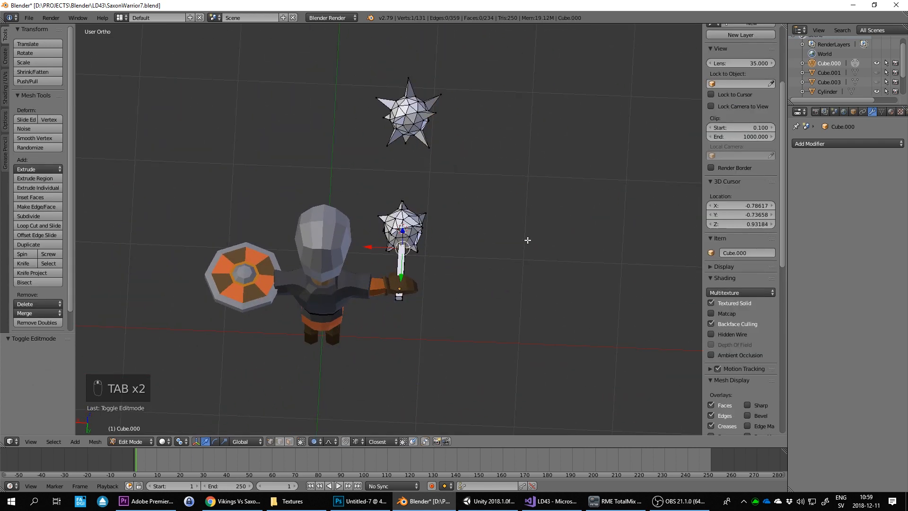
Deselect everything in Object Mode and examine the mace in the warrior's hand beside the spare long-spiked ball from several angles
{"action": "key", "text": "Tab"}
{"action": "key", "text": "a"}
{"action": "key", "text": "a"}
{"action": "key", "text": "a"}
{"action": "key", "text": "a"}
{"action": "scroll", "coordinate": [440, 228], "scroll_direction": "down", "scroll_amount": 3}
{"action": "middle_click_drag", "start_coordinate": [548, 219], "coordinate": [426, 230]}
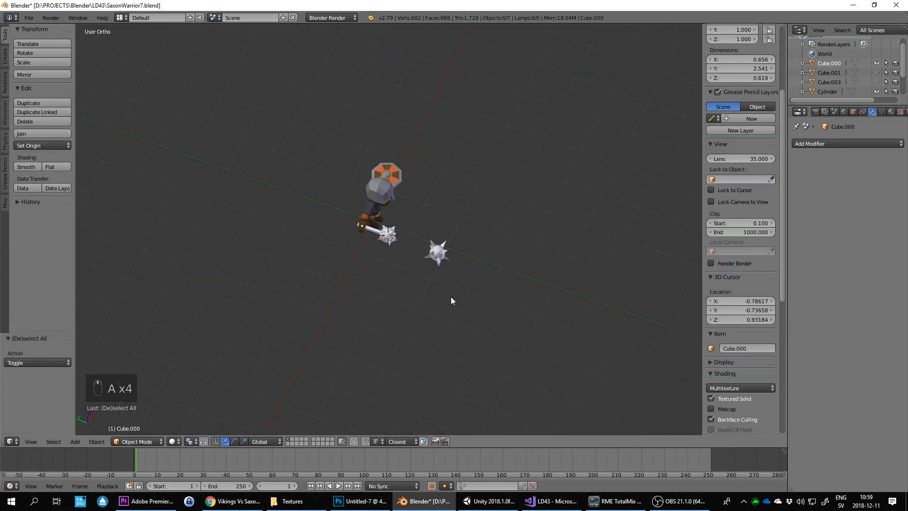
{"action": "scroll", "coordinate": [373, 245], "scroll_direction": "up", "scroll_amount": 3}
{"action": "middle_click_drag", "start_coordinate": [451, 300], "coordinate": [506, 189]}
Select the linked geometry of the spare long-spiked ball and delete its vertices, then return to Object Mode
{"action": "right_click", "coordinate": [507, 188]}
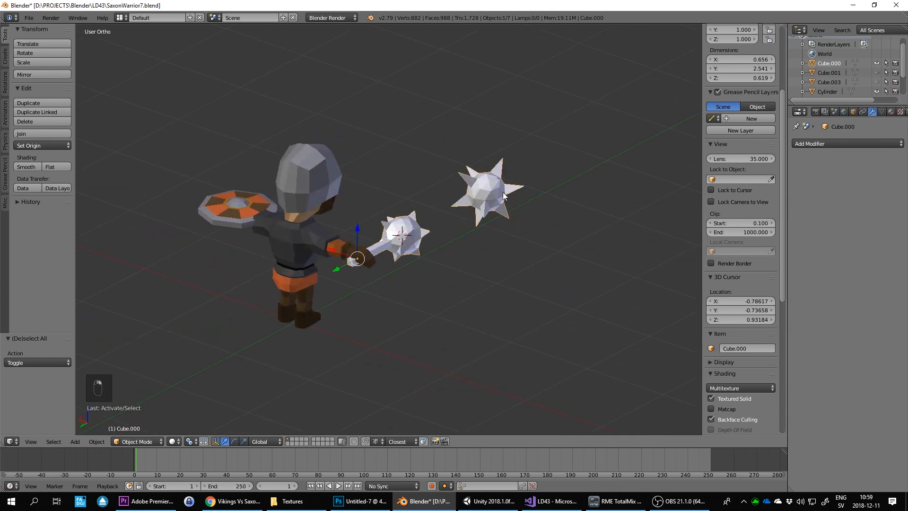
{"action": "key", "text": "Tab"}
{"action": "key", "text": "l"}
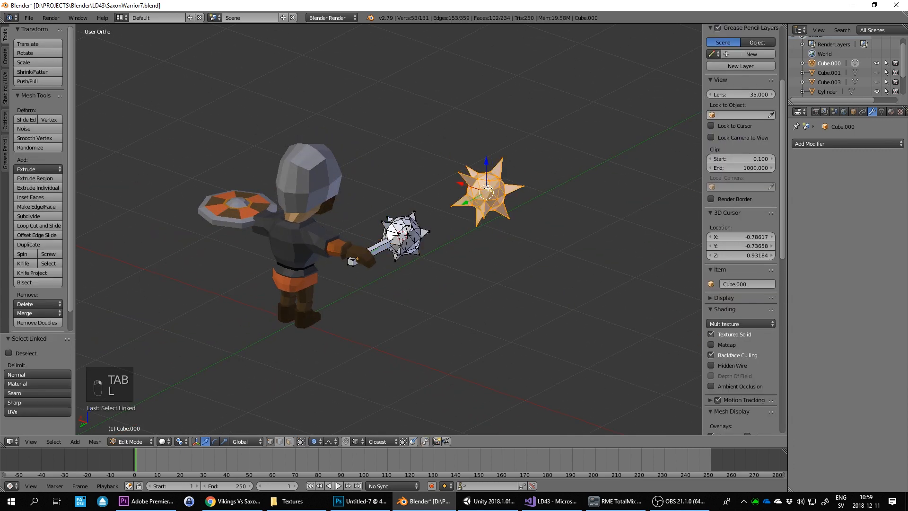
{"action": "key", "text": "Delete"}
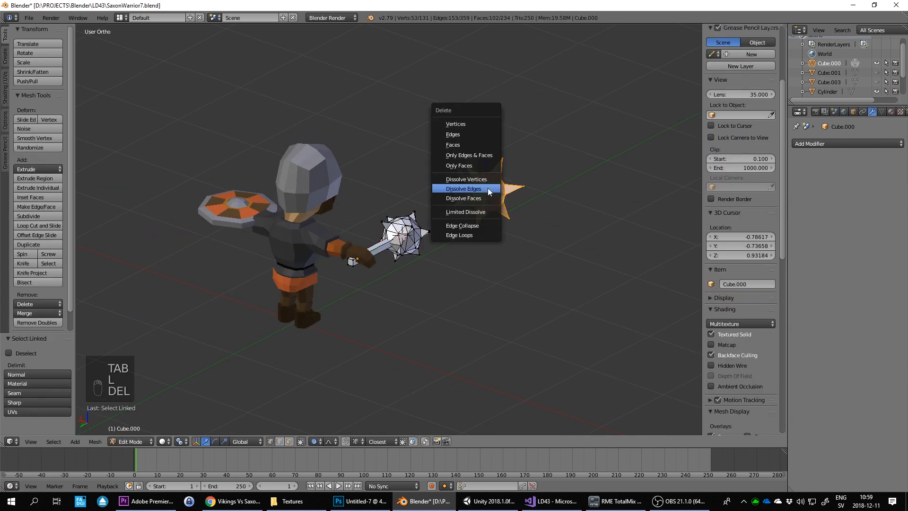
{"action": "left_click", "coordinate": [481, 124]}
{"action": "middle_click_drag", "start_coordinate": [490, 172], "coordinate": [444, 196]}
{"action": "scroll", "coordinate": [444, 197], "scroll_direction": "up", "scroll_amount": 5}
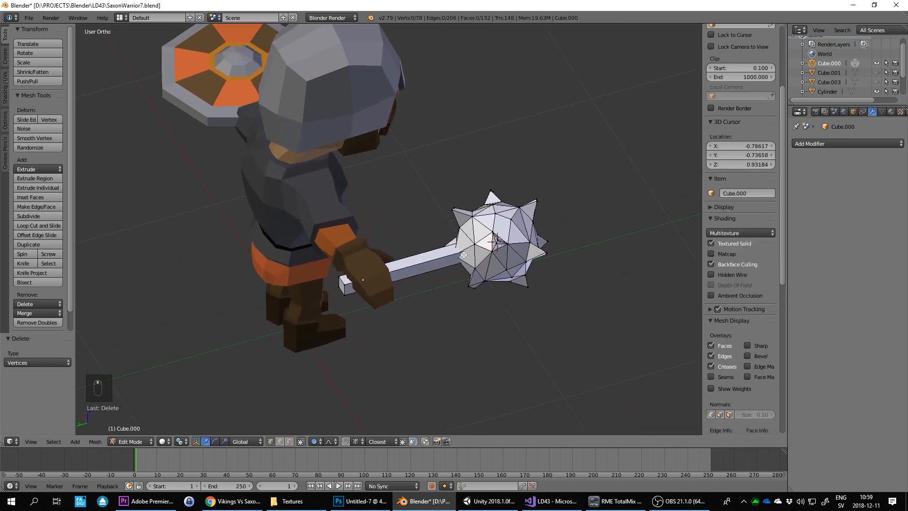
{"action": "middle_click_drag", "start_coordinate": [464, 255], "coordinate": [426, 227]}
{"action": "key", "text": "Tab"}
{"action": "right_click", "coordinate": [488, 265]}
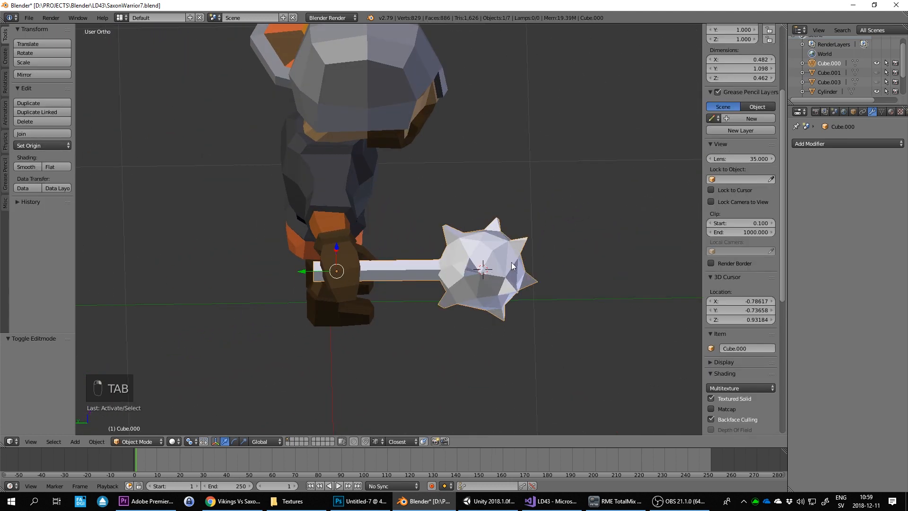
{"action": "middle_click_drag", "start_coordinate": [512, 262], "coordinate": [465, 284]}
{"action": "scroll", "coordinate": [446, 269], "scroll_direction": "up", "scroll_amount": 3}
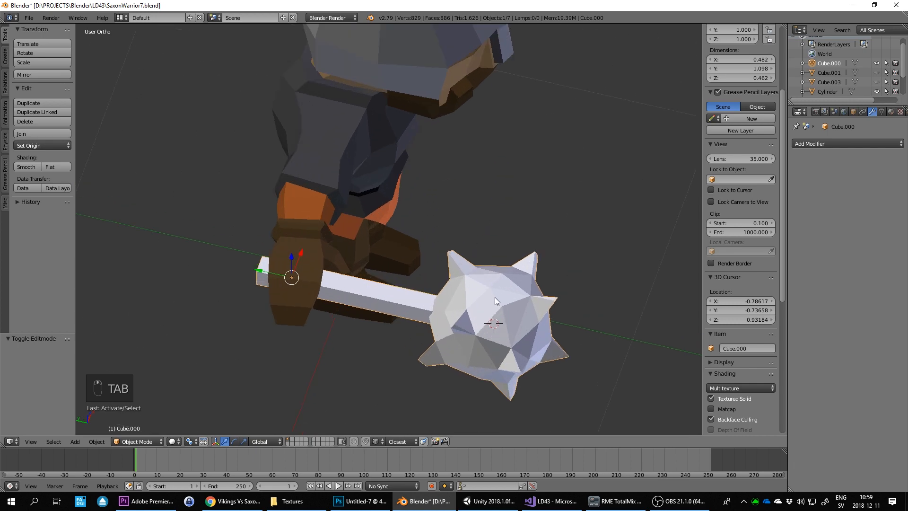
Select all of the mace's geometry in Edit Mode and reset its UV mapping in the UV Editing layout
{"action": "key", "text": "Tab"}
{"action": "key", "text": "a"}
{"action": "key", "text": "a"}
{"action": "key", "text": "a"}
{"action": "key", "text": "a"}
{"action": "key", "text": "a"}
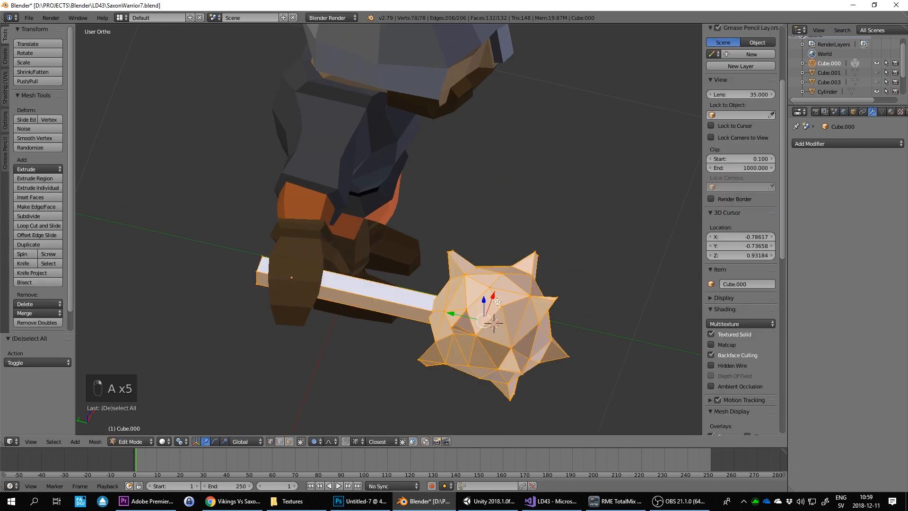
{"action": "left_click", "coordinate": [120, 18]}
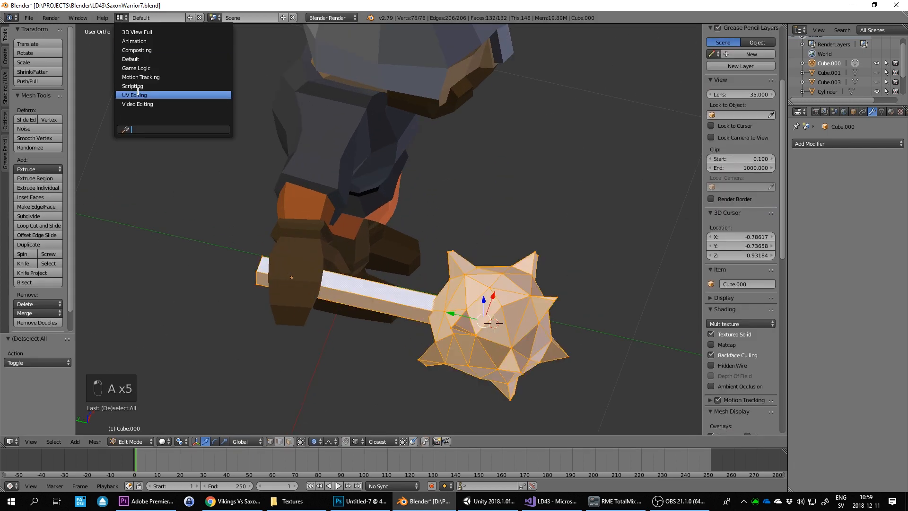
{"action": "left_click", "coordinate": [127, 94]}
{"action": "left_click", "coordinate": [510, 169]}
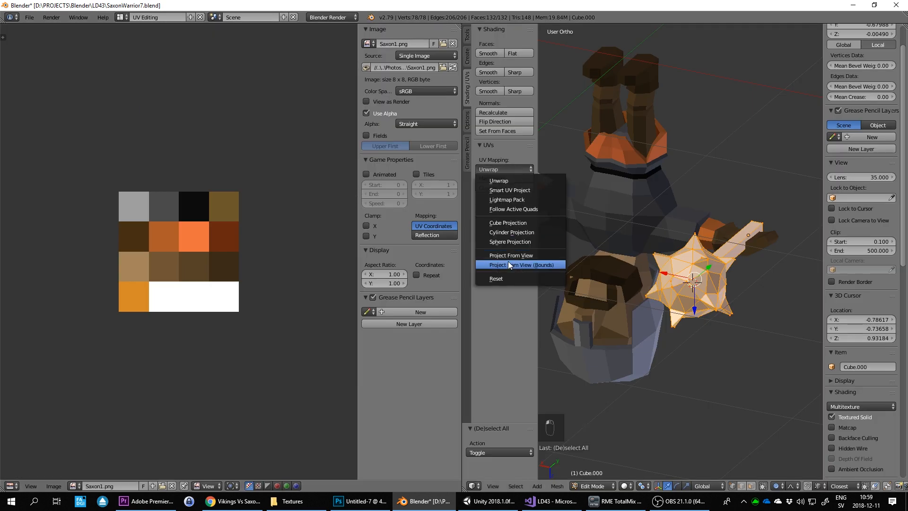
{"action": "left_click", "coordinate": [515, 278]}
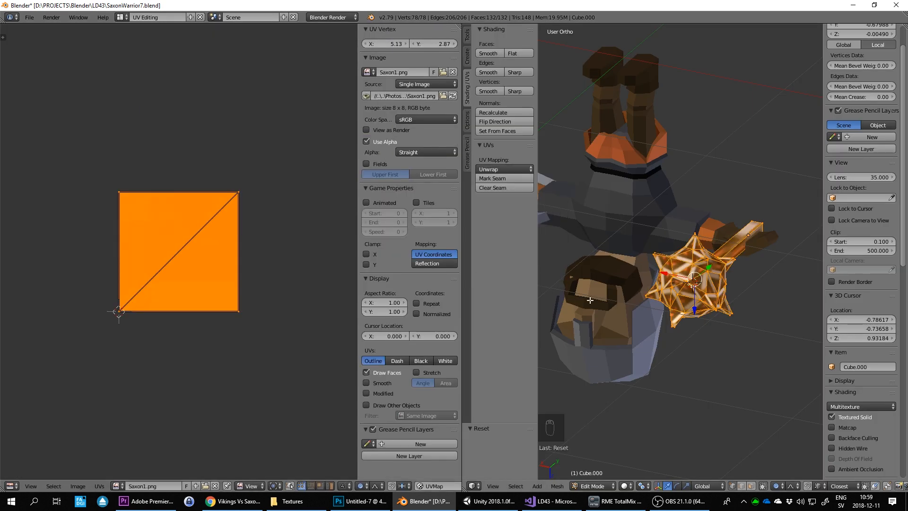
Scale the mace's UVs by 0.01 and move them onto the light grey swatch of Saxon1.png
{"action": "type", "text": "s0.01"}
{"action": "key", "text": "Return"}
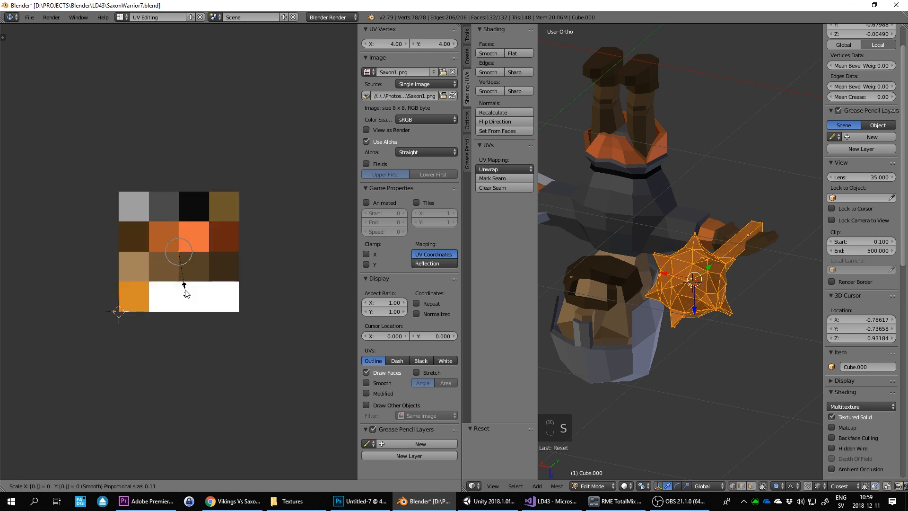
{"action": "key", "text": "g"}
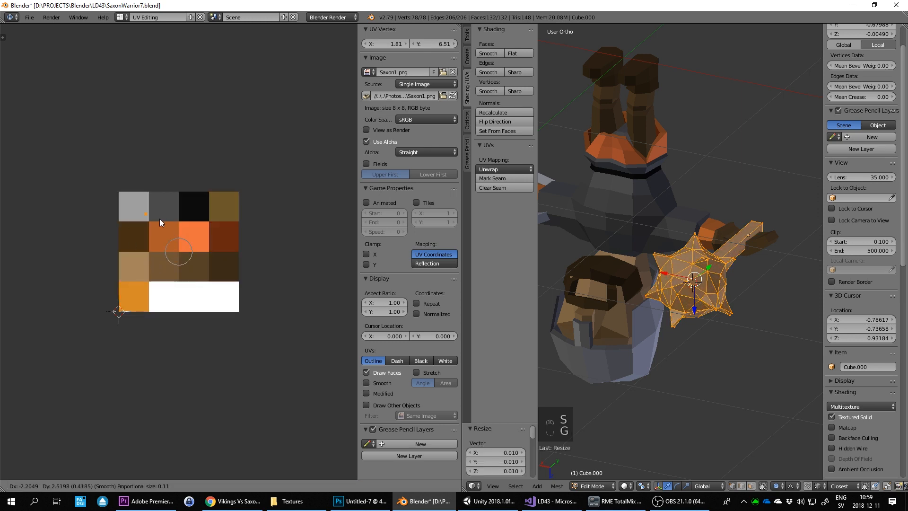
{"action": "left_click", "coordinate": [152, 213]}
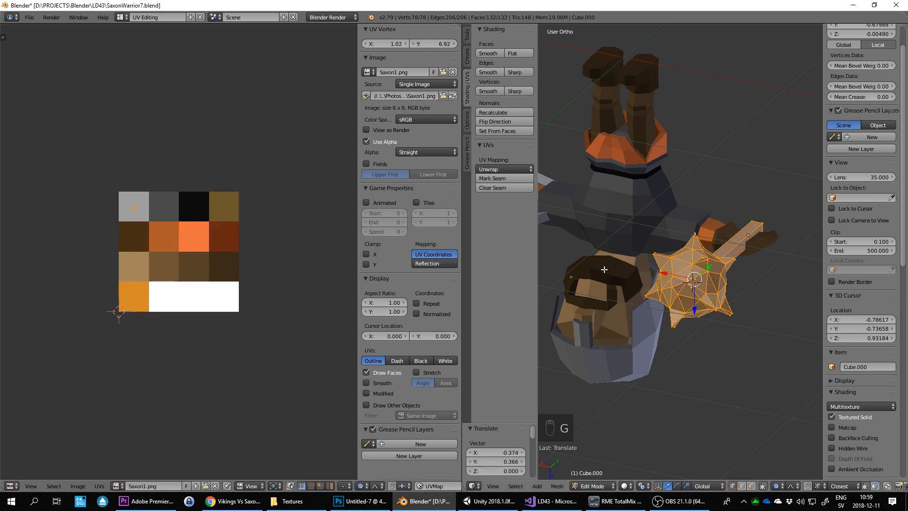
Select the mace handle's linked geometry and move its UVs onto the darkest brown swatch of Saxon1.png
{"action": "middle_click_drag", "start_coordinate": [591, 246], "coordinate": [652, 356]}
{"action": "right_click", "coordinate": [760, 298]}
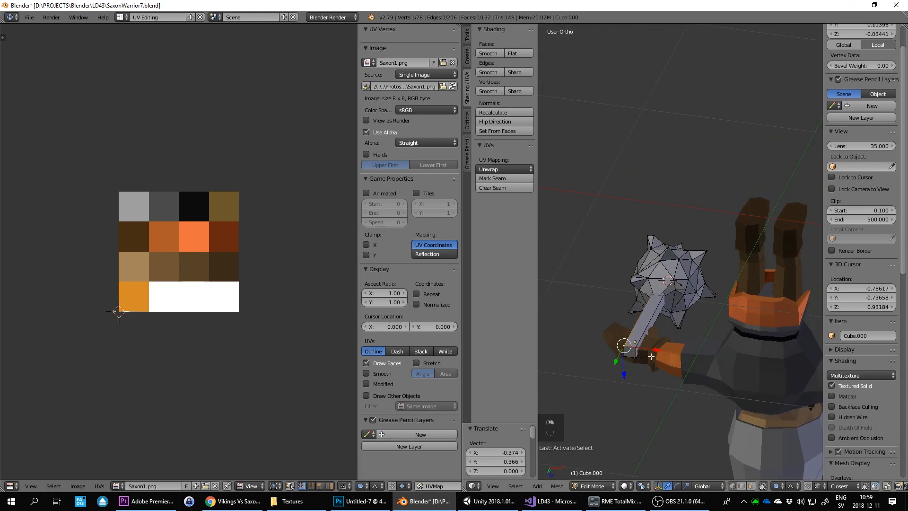
{"action": "key", "text": "l"}
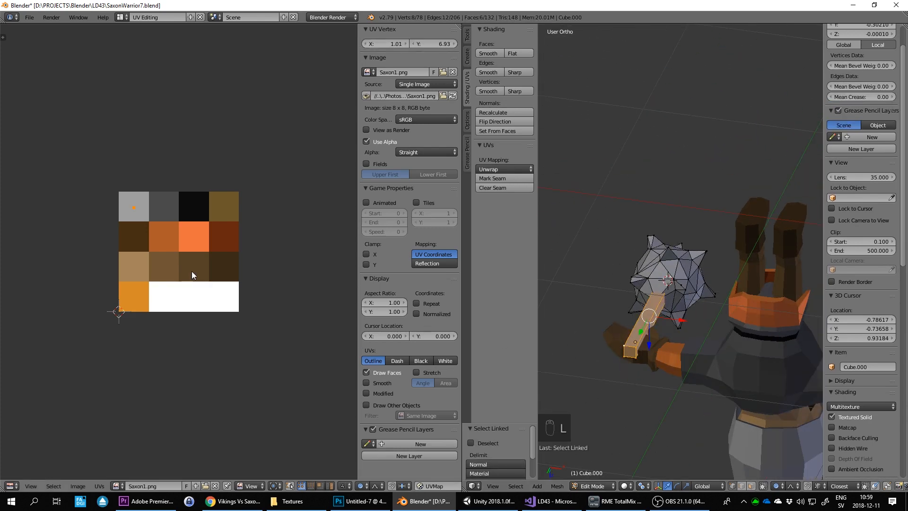
{"action": "key", "text": "g"}
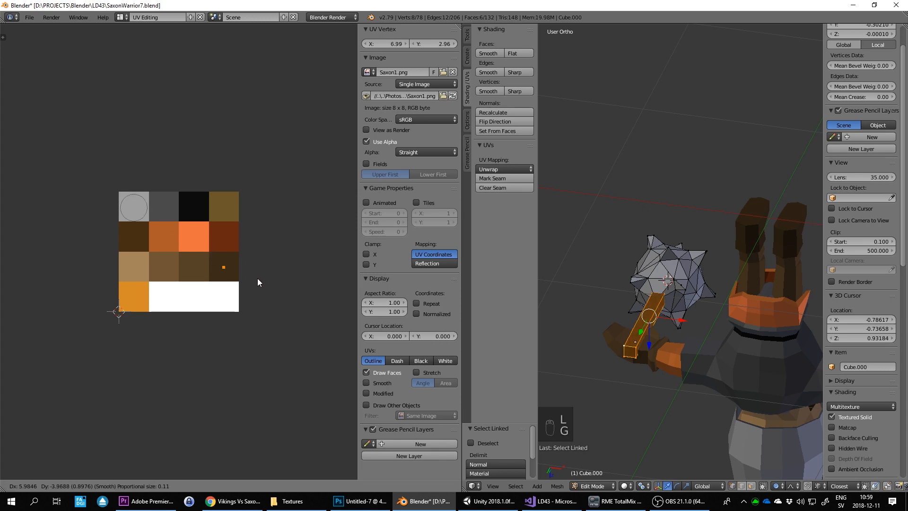
{"action": "left_click", "coordinate": [258, 282]}
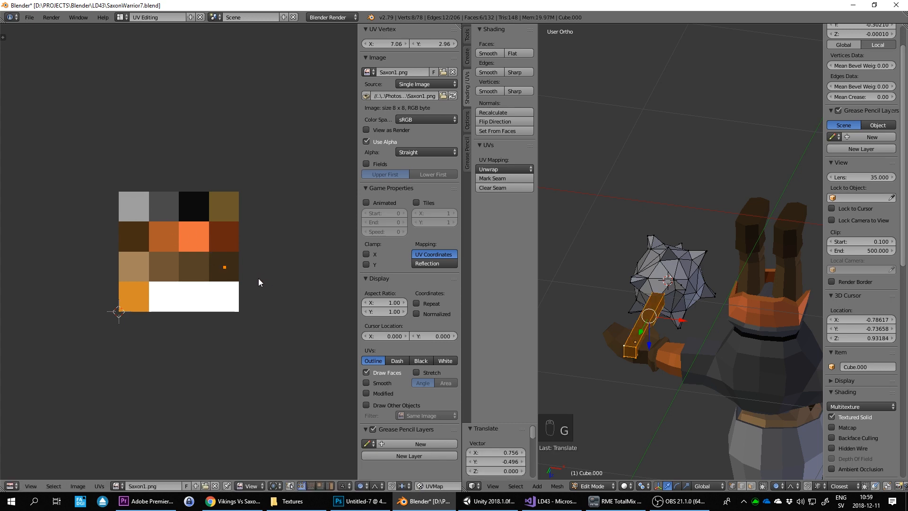
Return to Object Mode, examine the colored mace on the warrior and deselect everything
{"action": "key", "text": "Tab"}
{"action": "middle_click_drag", "start_coordinate": [714, 241], "coordinate": [663, 347]}
{"action": "scroll", "coordinate": [682, 316], "scroll_direction": "up", "scroll_amount": 5}
{"action": "scroll", "coordinate": [747, 293], "scroll_direction": "down", "scroll_amount": 6}
{"action": "key", "text": "Tab"}
{"action": "key", "text": "Tab"}
{"action": "key", "text": "a"}
{"action": "key", "text": "a"}
{"action": "key", "text": "a"}
Switch to the Default screen layout and save the file, overwriting SaxonWarrior7.blend
{"action": "left_click", "coordinate": [121, 17]}
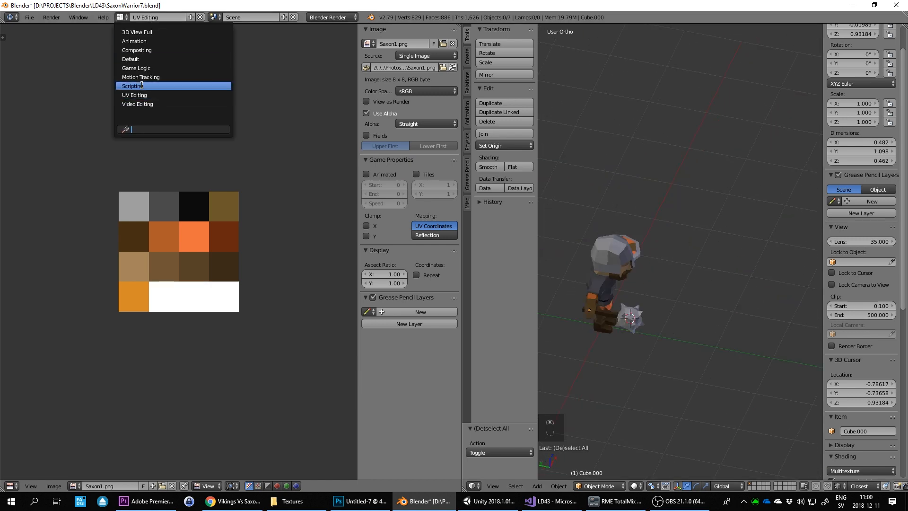
{"action": "left_click", "coordinate": [149, 60]}
{"action": "scroll", "coordinate": [477, 180], "scroll_direction": "down", "scroll_amount": 4}
{"action": "middle_click_drag", "start_coordinate": [478, 181], "coordinate": [502, 126]}
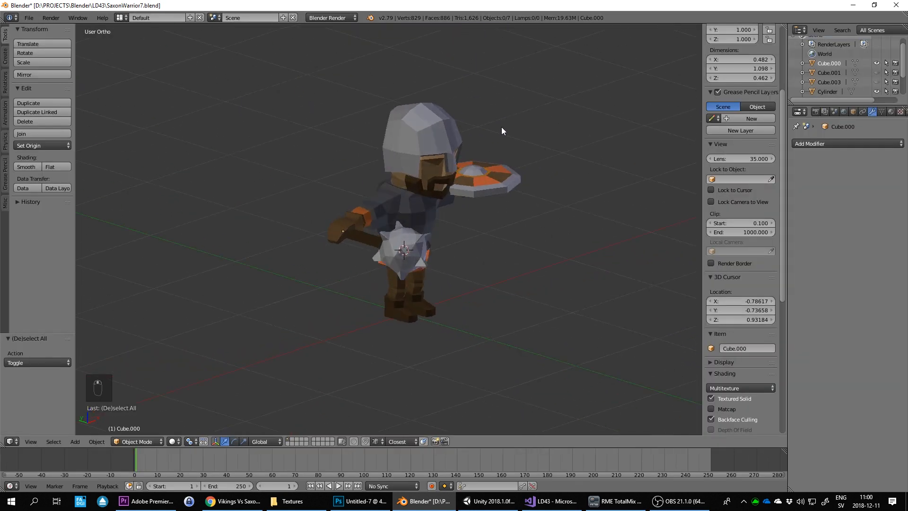
{"action": "key", "text": "ctrl+s"}
{"action": "left_click", "coordinate": [506, 131]}
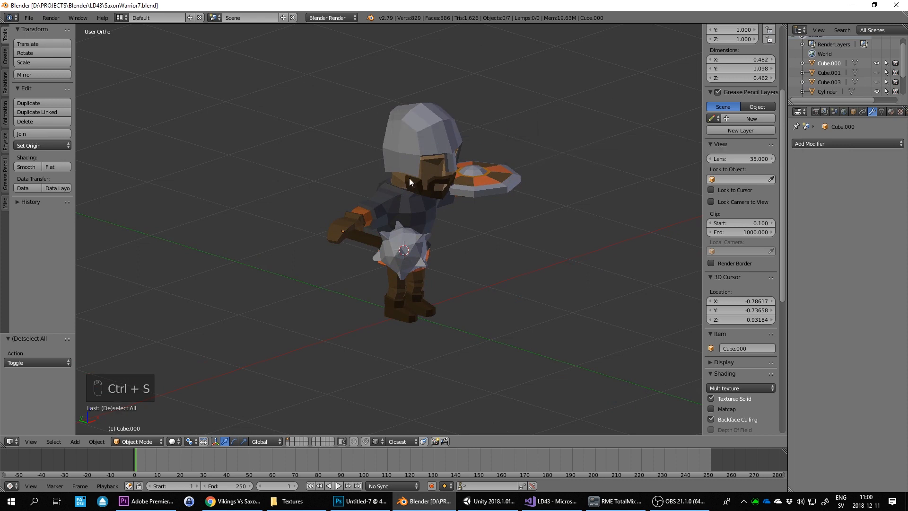
Select the mace in the warrior's hand and hide it
{"action": "scroll", "coordinate": [406, 244], "scroll_direction": "down", "scroll_amount": 2}
{"action": "right_click", "coordinate": [409, 244]}
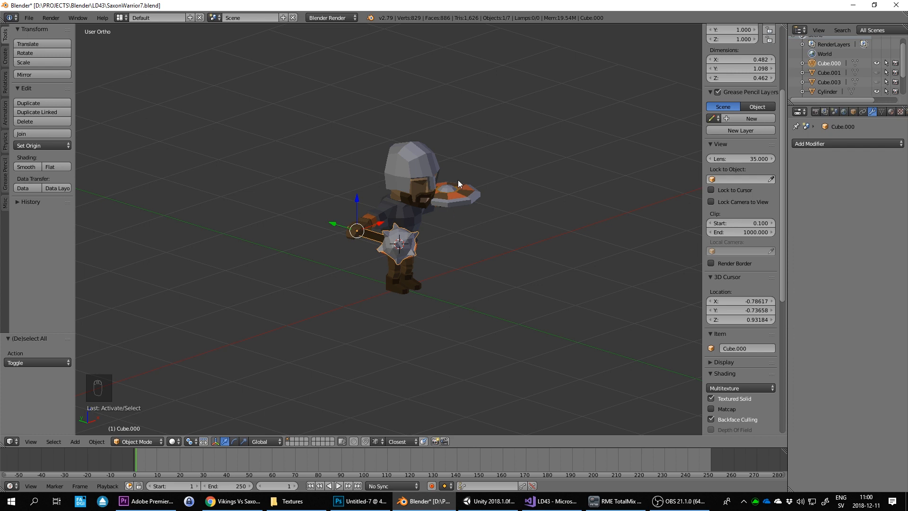
{"action": "middle_click_drag", "start_coordinate": [457, 179], "coordinate": [472, 242]}
{"action": "scroll", "coordinate": [472, 242], "scroll_direction": "up", "scroll_amount": 2}
{"action": "key", "text": "h"}
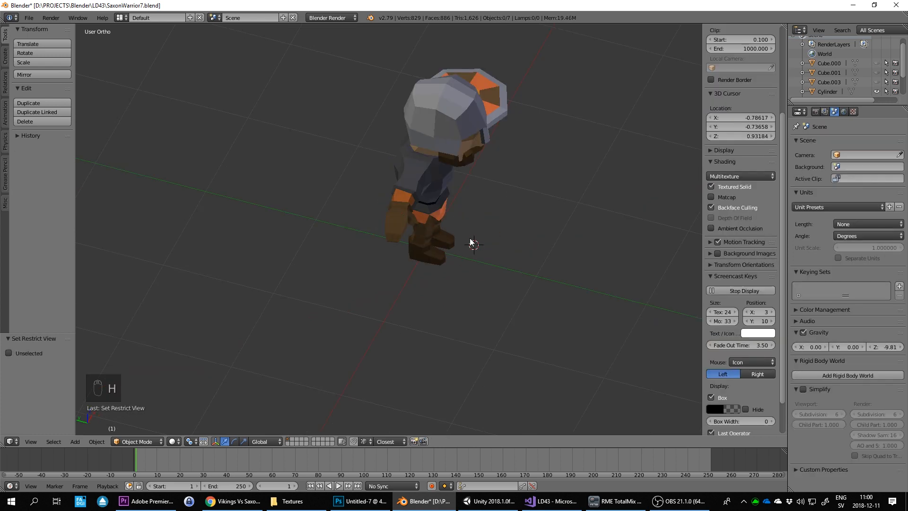
Unhide all objects and rename the mace object Cube.000 to Mace
{"action": "left_click", "coordinate": [830, 65]}
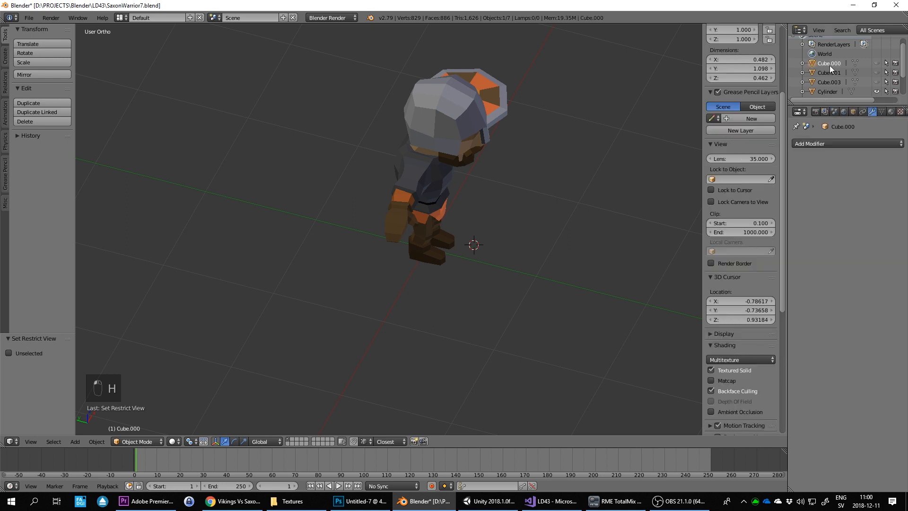
{"action": "key", "text": "alt+h"}
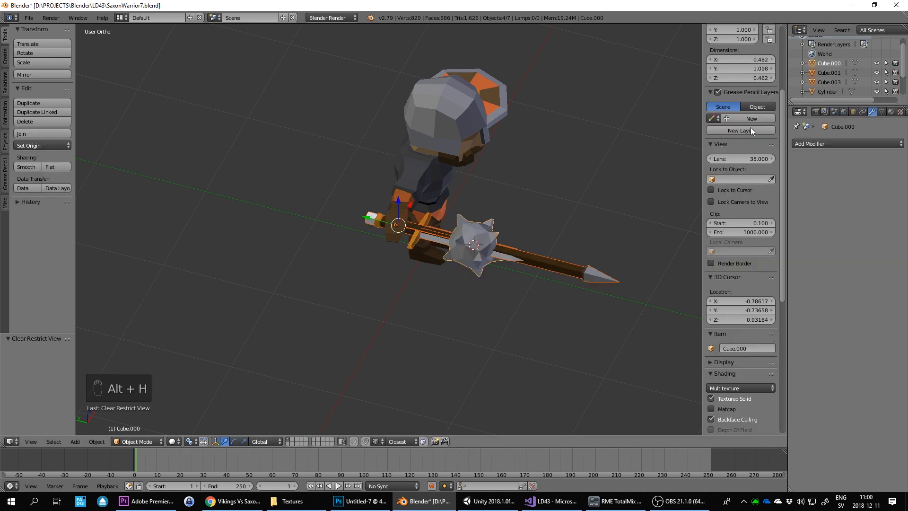
{"action": "left_click", "coordinate": [828, 64]}
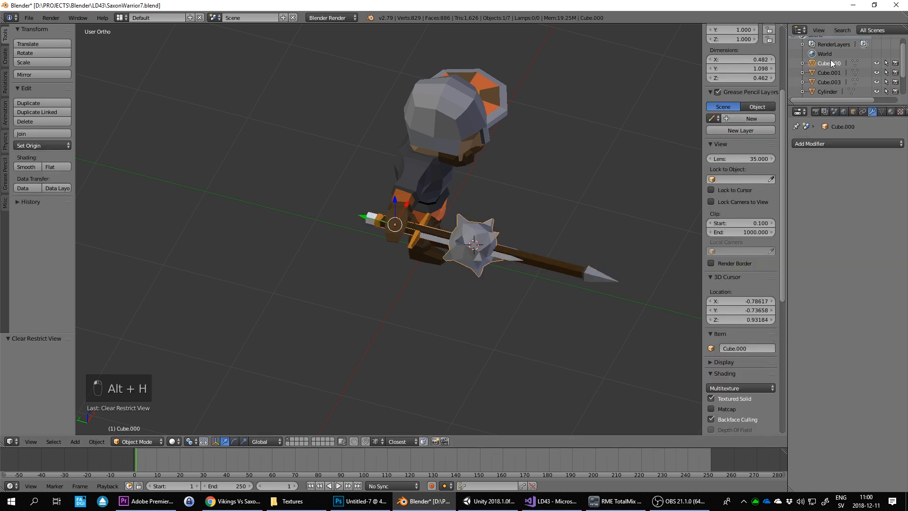
{"action": "double_click", "coordinate": [829, 65]}
{"action": "type", "text": "Mace"}
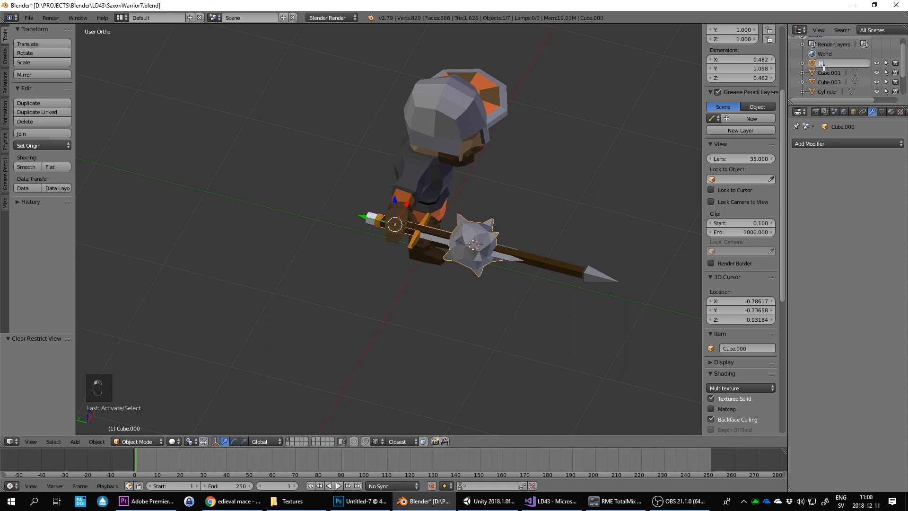
{"action": "key", "text": "Return"}
Rename the object Cube.001 to Sword
{"action": "left_click", "coordinate": [829, 63]}
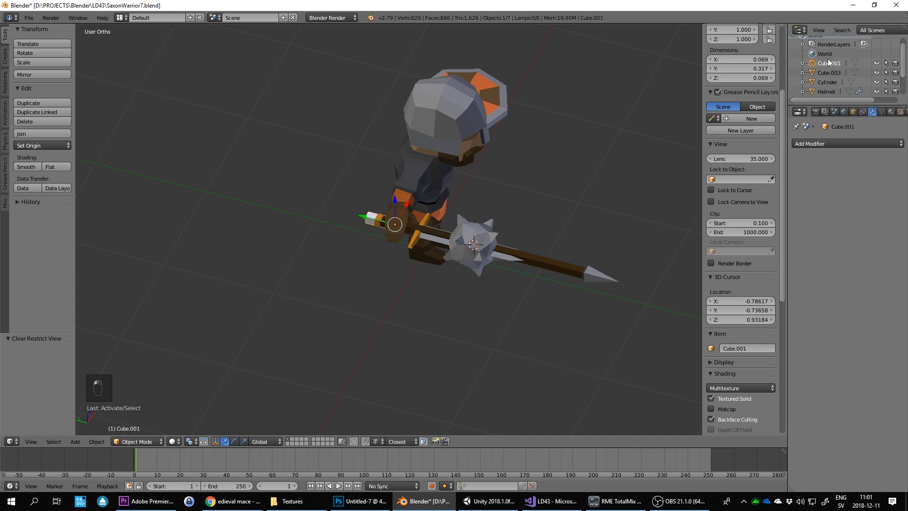
{"action": "double_click", "coordinate": [828, 59]}
{"action": "type", "text": "Sword"}
{"action": "key", "text": "Return"}
Rename the sword object Cube.003 to Sword
{"action": "left_click", "coordinate": [840, 61]}
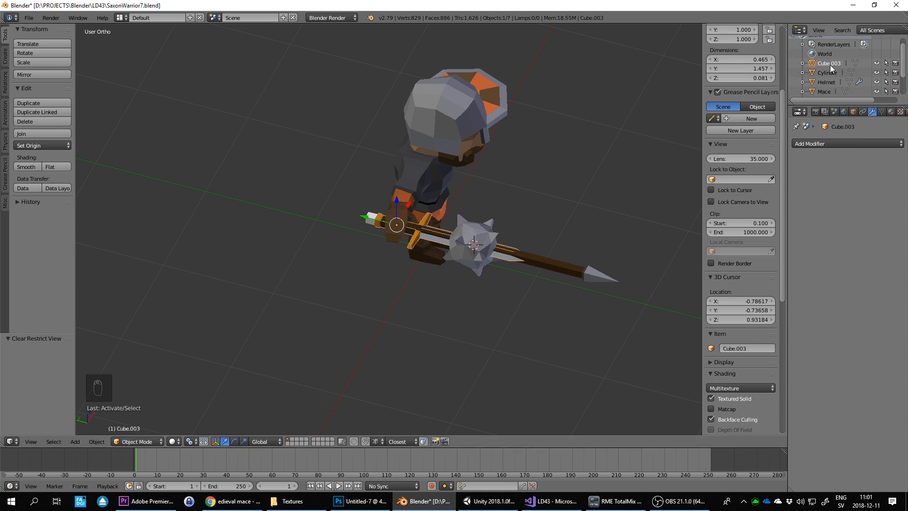
{"action": "double_click", "coordinate": [831, 64]}
{"action": "type", "text": "Sword"}
{"action": "key", "text": "Return"}
Rename the small white grip block to Template
{"action": "scroll", "coordinate": [851, 75], "scroll_direction": "down", "scroll_amount": 2}
{"action": "left_click", "coordinate": [826, 81]}
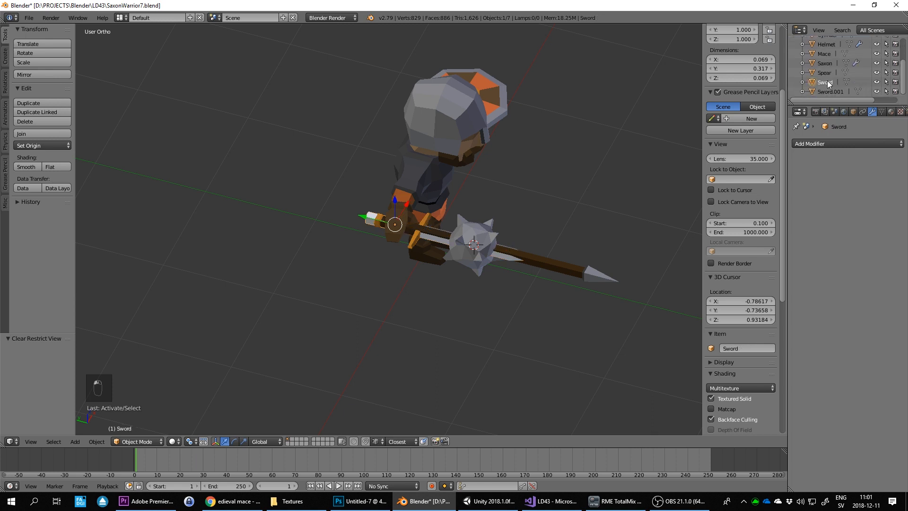
{"action": "double_click", "coordinate": [827, 82]}
{"action": "type", "text": "Template"}
{"action": "key", "text": "Return"}
Remove the .001 suffix from the sword object's name so it reads Sword
{"action": "left_click", "coordinate": [826, 85]}
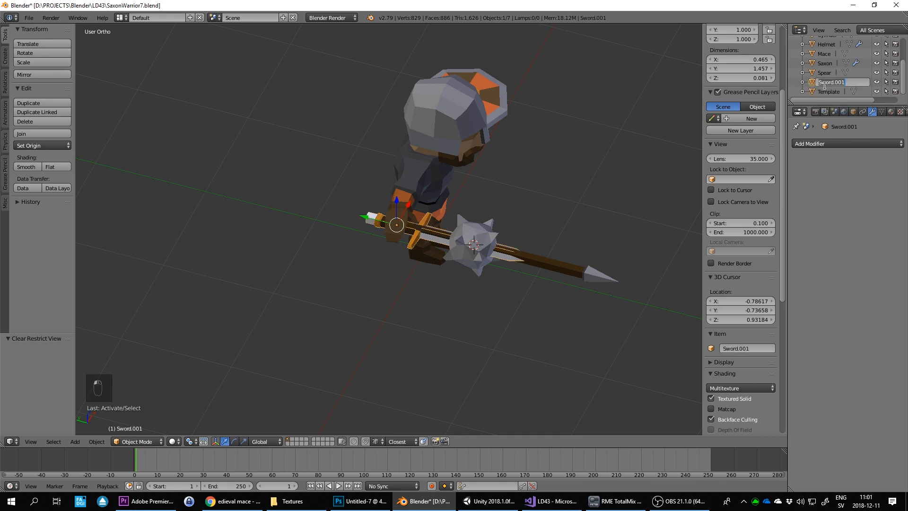
{"action": "double_click", "coordinate": [836, 81]}
{"action": "left_click_drag", "start_coordinate": [836, 81], "coordinate": [886, 80]}
{"action": "key", "text": "BackSpace"}
{"action": "key", "text": "BackSpace"}
{"action": "key", "text": "Return"}
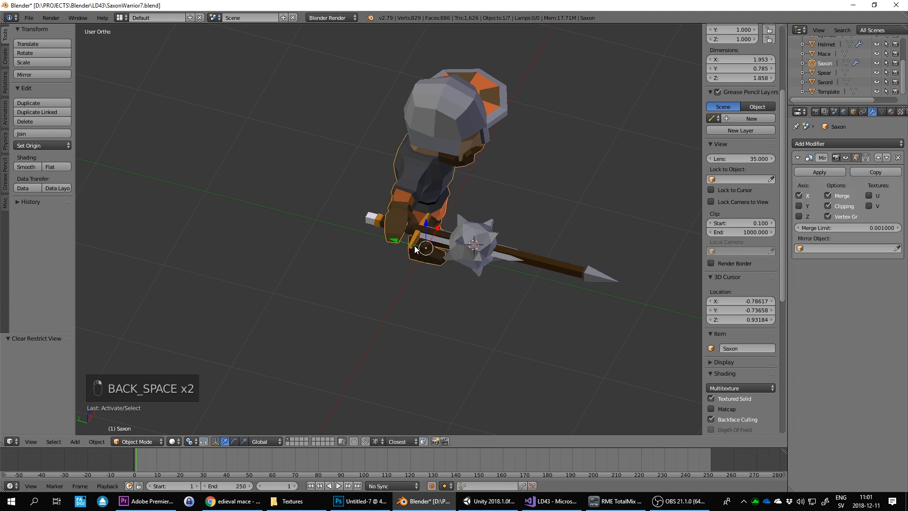
Hide the sword, the mace and the spear, leaving the Template block in the warrior's hand
{"action": "key", "text": "h"}
{"action": "right_click", "coordinate": [444, 246]}
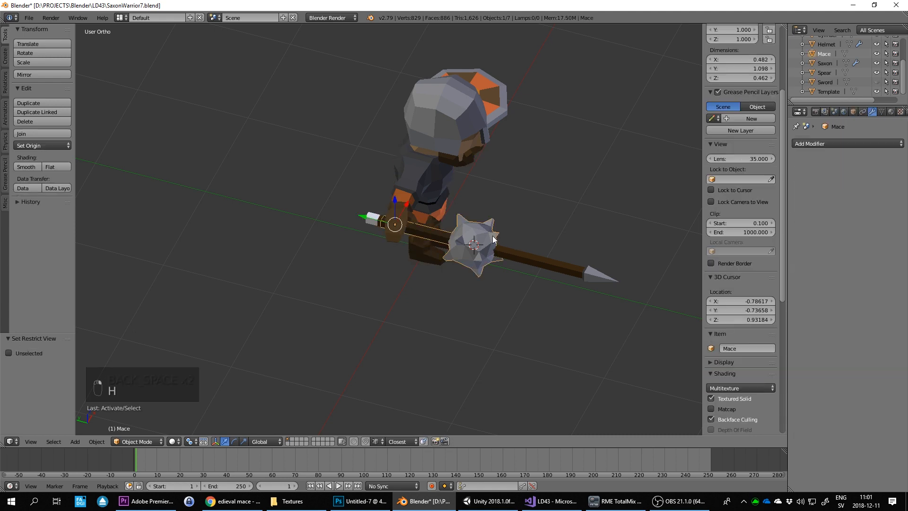
{"action": "key", "text": "h"}
{"action": "right_click", "coordinate": [488, 246]}
{"action": "key", "text": "h"}
Select all of the Template block's geometry in Edit Mode and move it about -0.134 along Y through the hand
{"action": "right_click", "coordinate": [385, 230]}
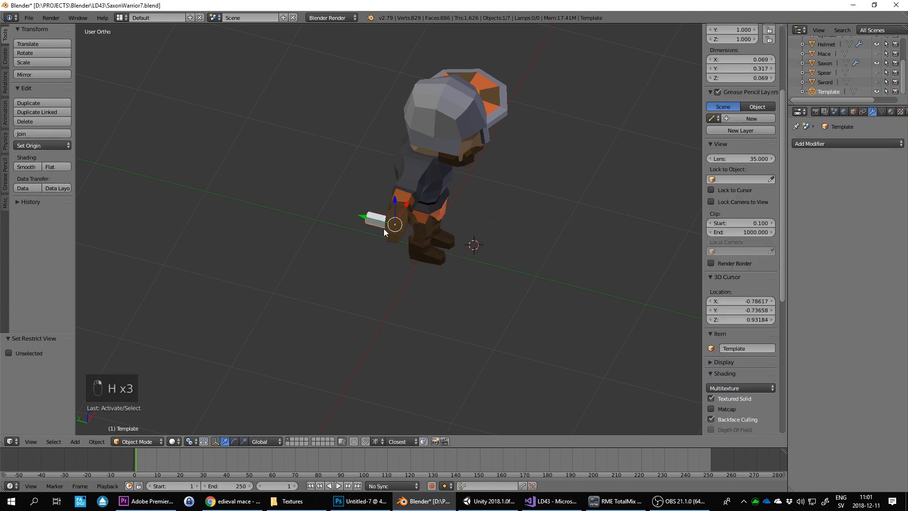
{"action": "scroll", "coordinate": [384, 225], "scroll_direction": "up", "scroll_amount": 5}
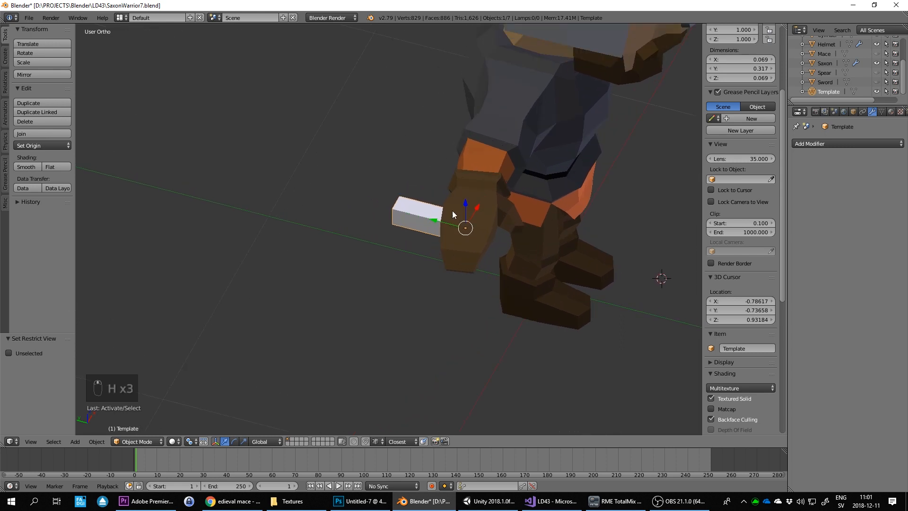
{"action": "key", "text": "Tab"}
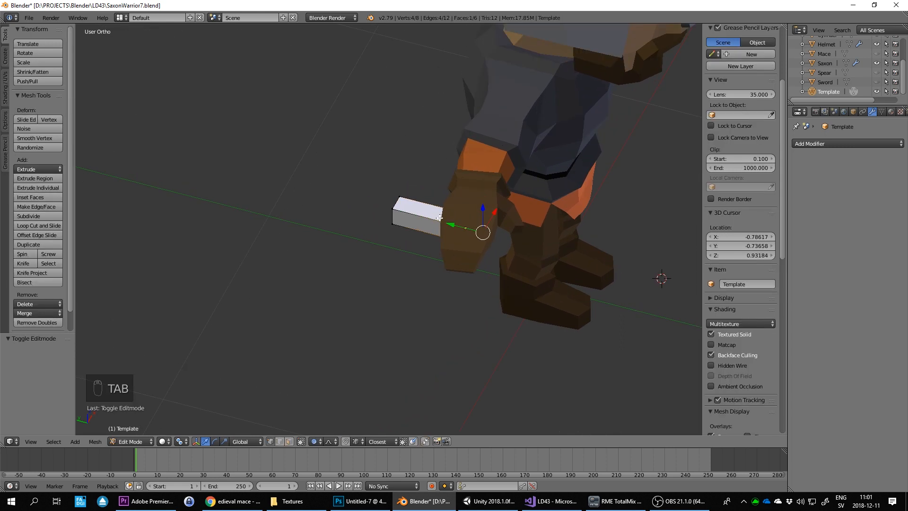
{"action": "key", "text": "a"}
{"action": "key", "text": "a"}
{"action": "key", "text": "a"}
{"action": "key", "text": "a"}
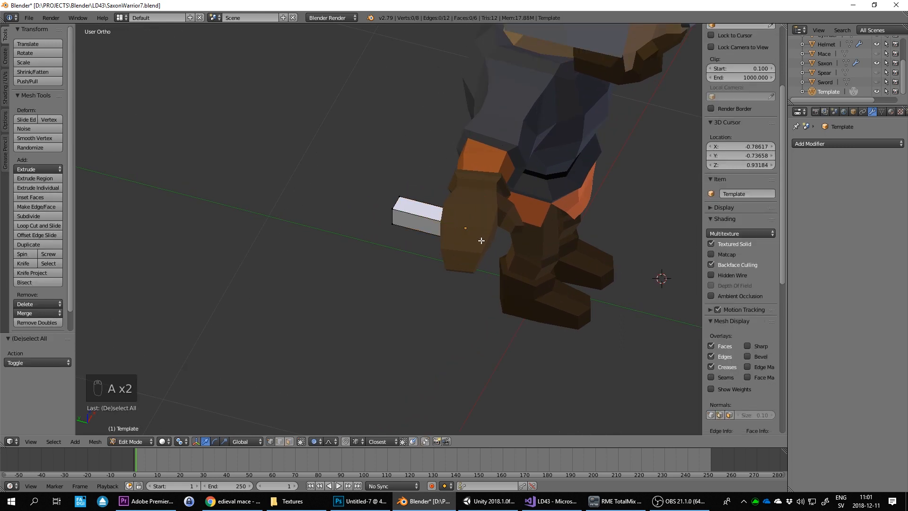
{"action": "key", "text": "g"}
{"action": "key", "text": "y"}
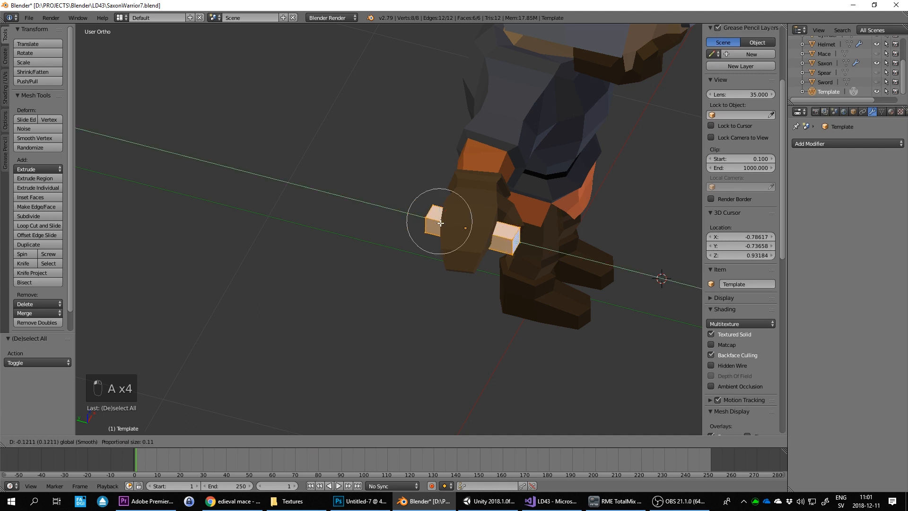
{"action": "left_click", "coordinate": [445, 224]}
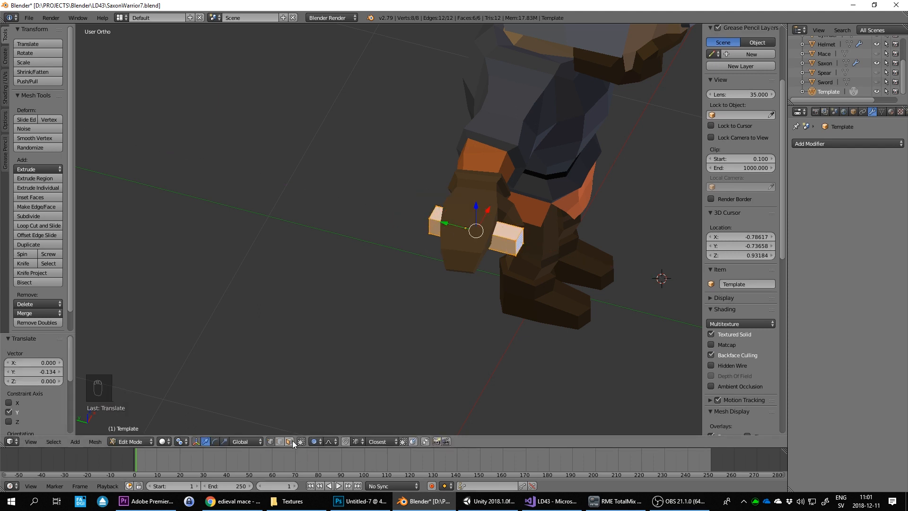
Select the Template block's front end face and move it about -0.677 along Y to lengthen the shaft
{"action": "right_click", "coordinate": [515, 251]}
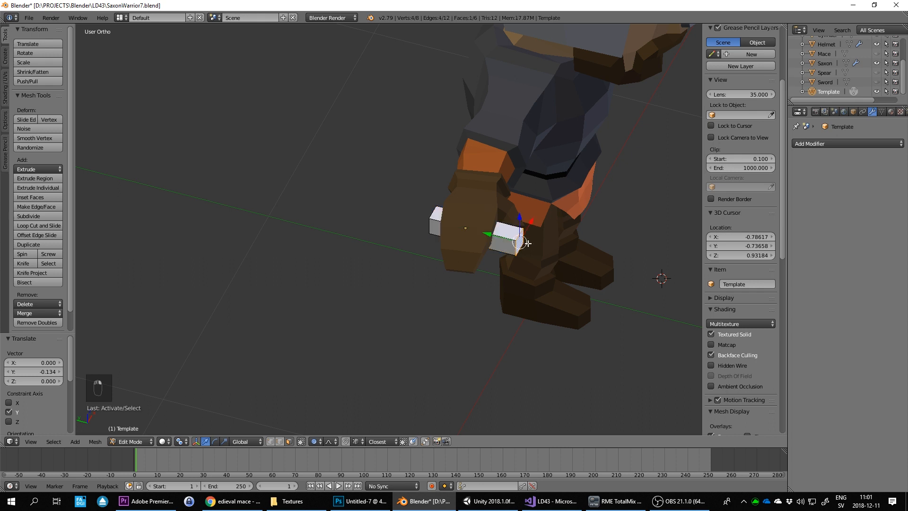
{"action": "scroll", "coordinate": [547, 231], "scroll_direction": "down", "scroll_amount": 3}
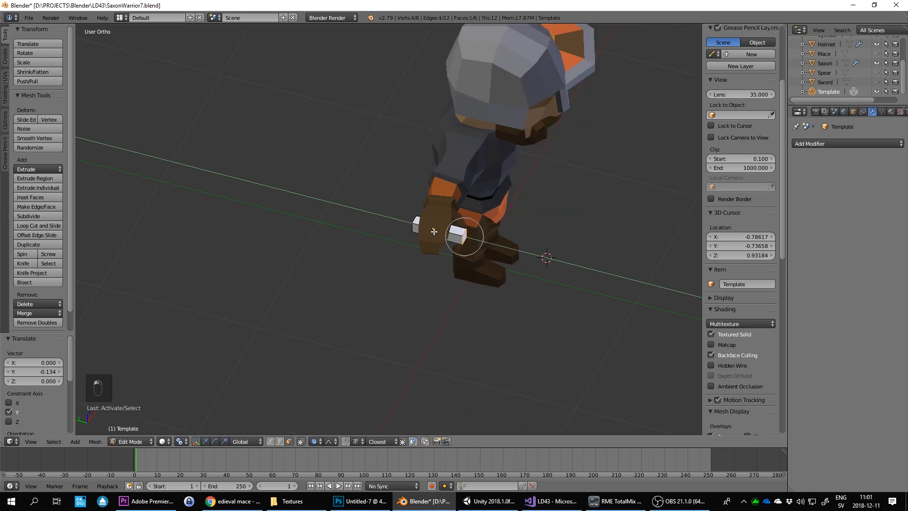
{"action": "key", "text": "g"}
{"action": "key", "text": "y"}
{"action": "left_click", "coordinate": [558, 262]}
Extrude the shaft's front end face about 0.358 further forward
{"action": "middle_click_drag", "start_coordinate": [558, 263], "coordinate": [450, 236]}
{"action": "key", "text": "e"}
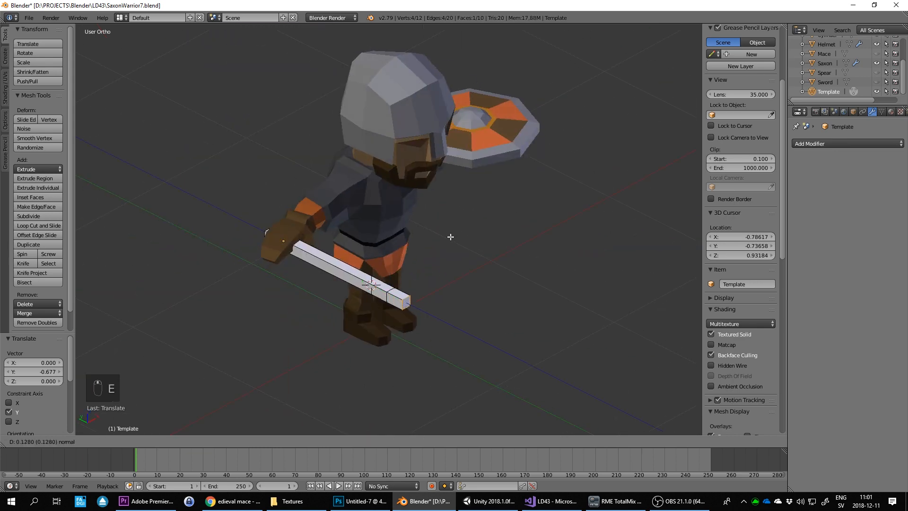
{"action": "left_click", "coordinate": [477, 246]}
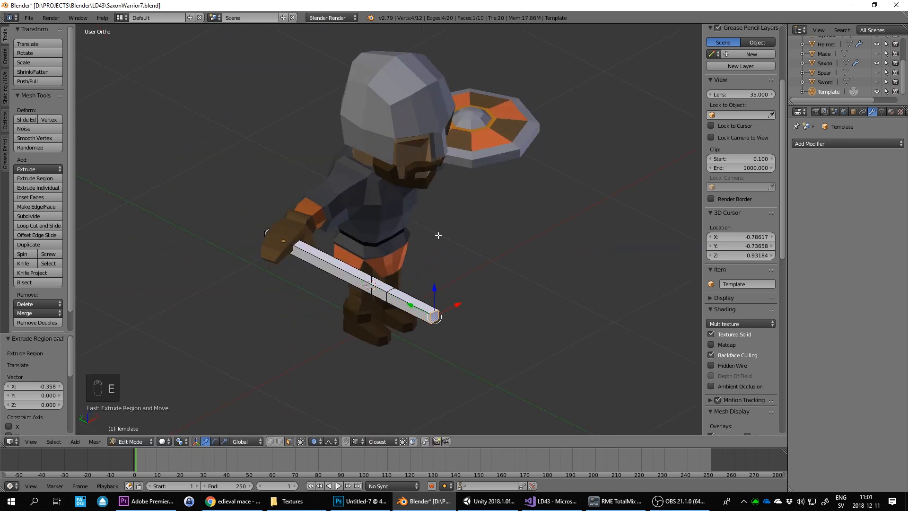
Add a single centered loop cut running lengthwise through the whole shaft
{"action": "middle_click_drag", "start_coordinate": [361, 189], "coordinate": [473, 318]}
{"action": "scroll", "coordinate": [537, 269], "scroll_direction": "up", "scroll_amount": 3}
{"action": "right_click", "coordinate": [440, 345]}
{"action": "middle_click_drag", "start_coordinate": [440, 345], "coordinate": [417, 305]}
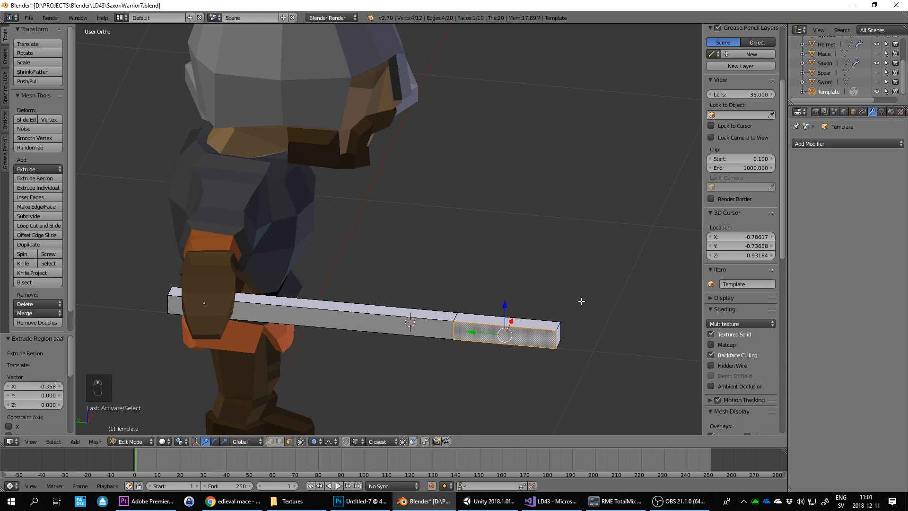
{"action": "middle_click_drag", "start_coordinate": [581, 301], "coordinate": [387, 268]}
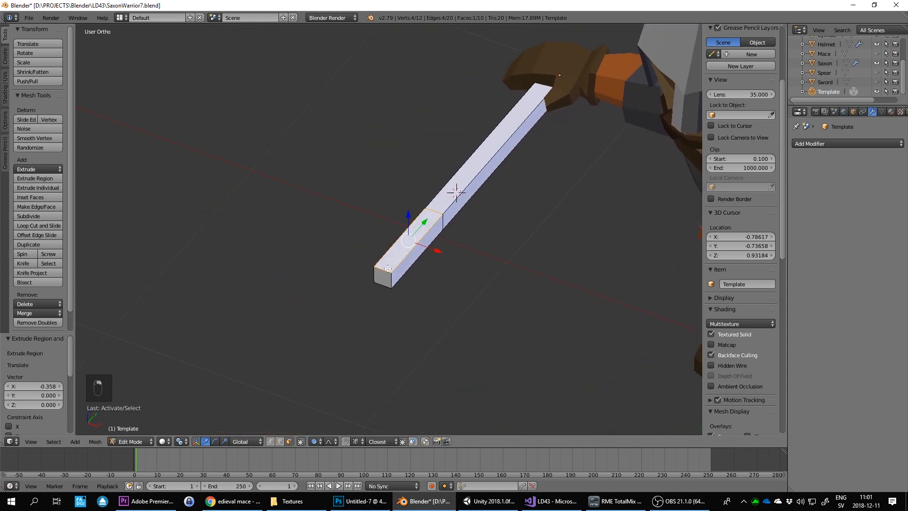
{"action": "key", "text": "ctrl+r"}
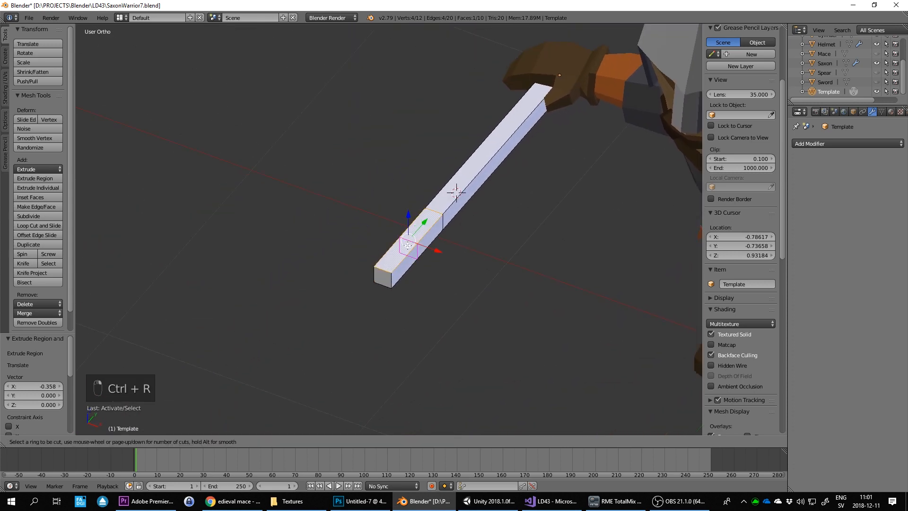
{"action": "left_click", "coordinate": [384, 278]}
{"action": "left_click", "coordinate": [388, 279]}
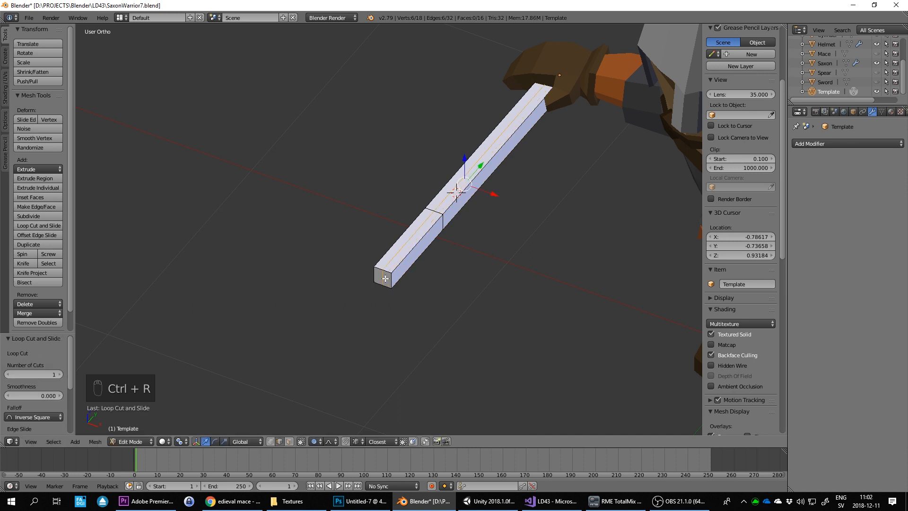
{"action": "middle_click_drag", "start_coordinate": [388, 279], "coordinate": [428, 244]}
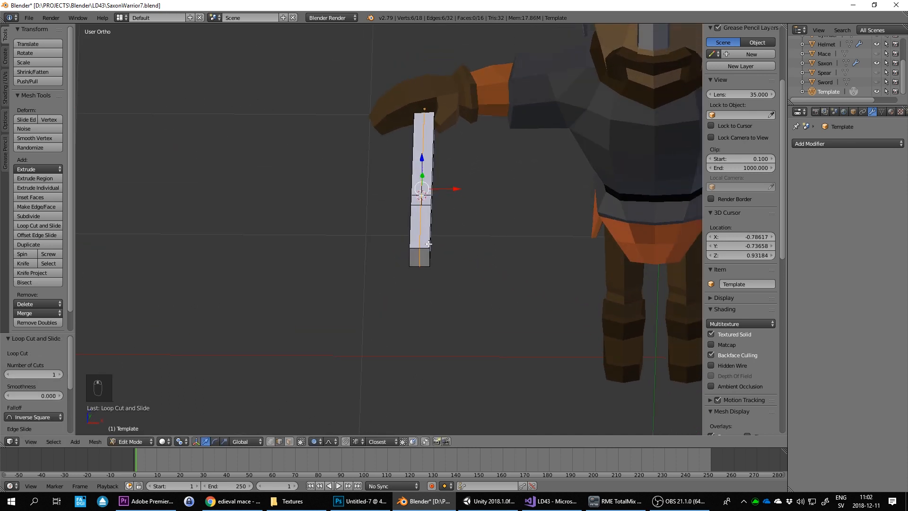
Delete the vertices of the shaft's -X half, leaving only the half on the other side of the center loop
{"action": "key", "text": "KP_1"}
{"action": "key", "text": "a"}
{"action": "key", "text": "a"}
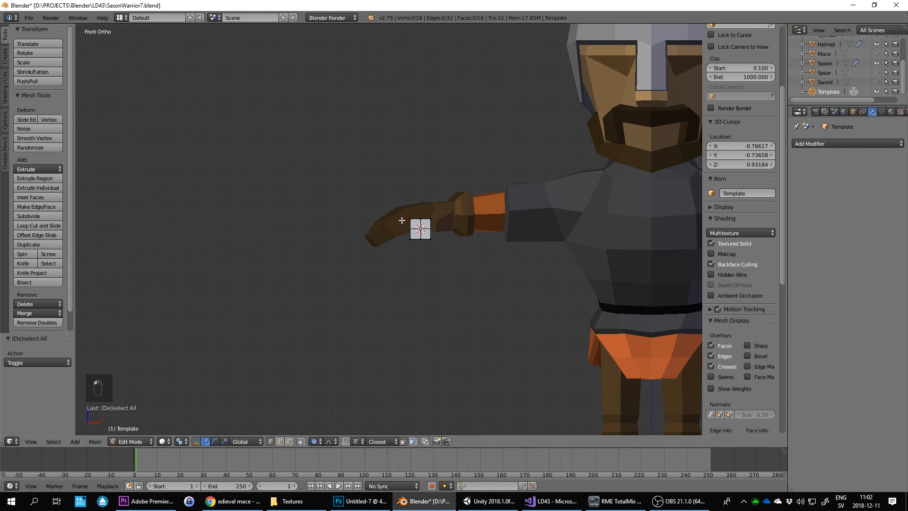
{"action": "key", "text": "b"}
{"action": "left_click_drag", "start_coordinate": [396, 209], "coordinate": [416, 256]}
{"action": "middle_click_drag", "start_coordinate": [416, 255], "coordinate": [482, 211]}
{"action": "key", "text": "Delete"}
{"action": "left_click", "coordinate": [421, 209]}
Add a Mirror modifier on the X axis to the half shaft and enable Clipping
{"action": "left_click", "coordinate": [848, 143]}
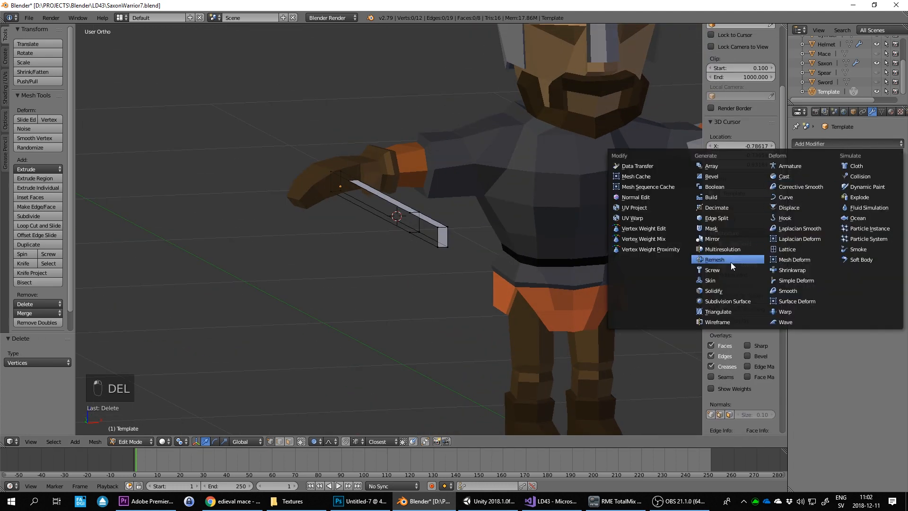
{"action": "left_click", "coordinate": [713, 240]}
{"action": "middle_click_drag", "start_coordinate": [529, 245], "coordinate": [478, 243]}
{"action": "left_click", "coordinate": [288, 441]}
{"action": "right_click", "coordinate": [424, 238]}
{"action": "right_click", "coordinate": [385, 272]}
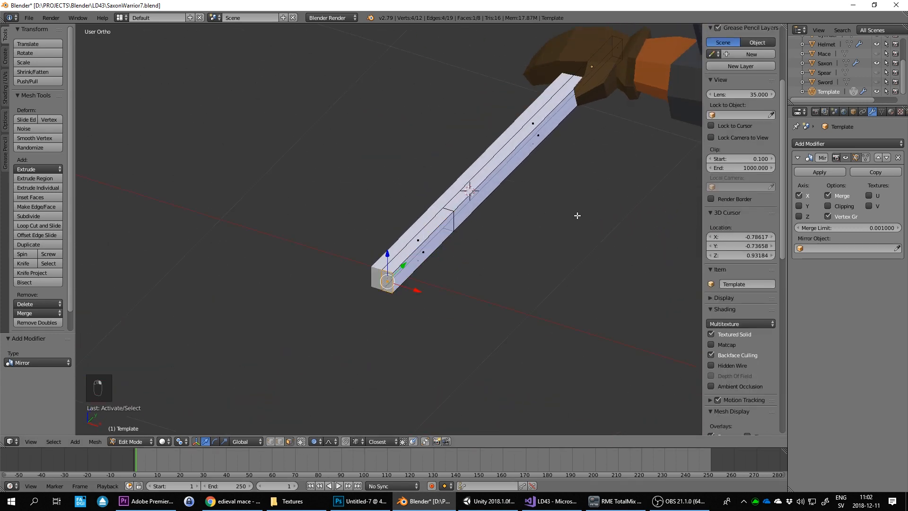
{"action": "key", "text": "s"}
{"action": "right_click", "coordinate": [522, 235]}
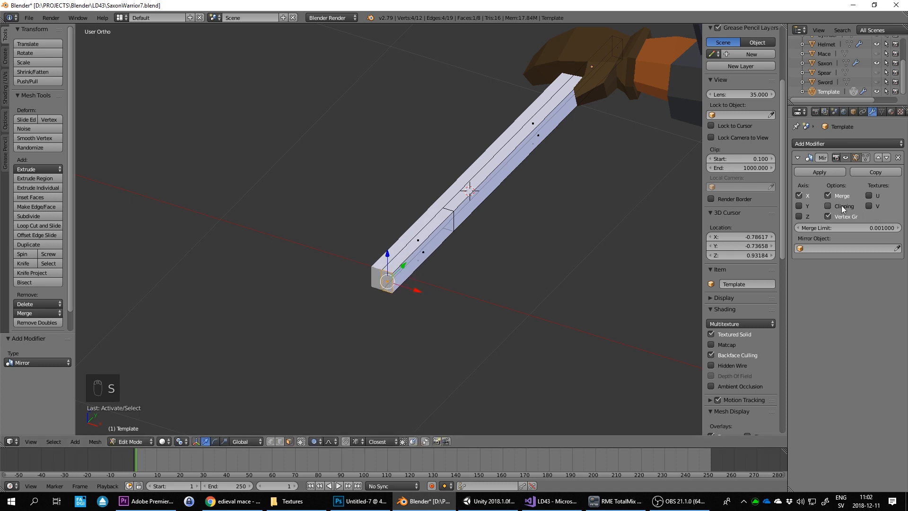
{"action": "left_click", "coordinate": [842, 206]}
Try scaling the shaft's front end face down to about 0.38 of its size
{"action": "key", "text": "s"}
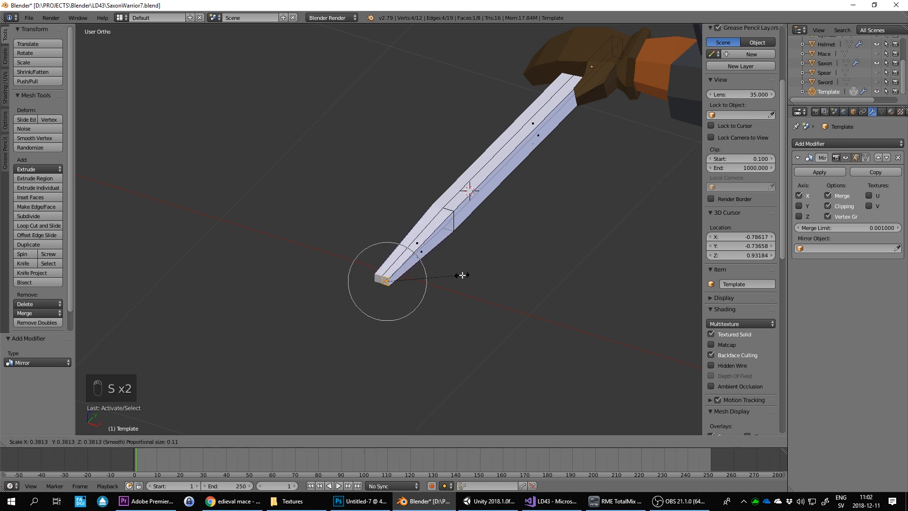
{"action": "left_click", "coordinate": [462, 275]}
{"action": "key", "text": "ctrl+z"}
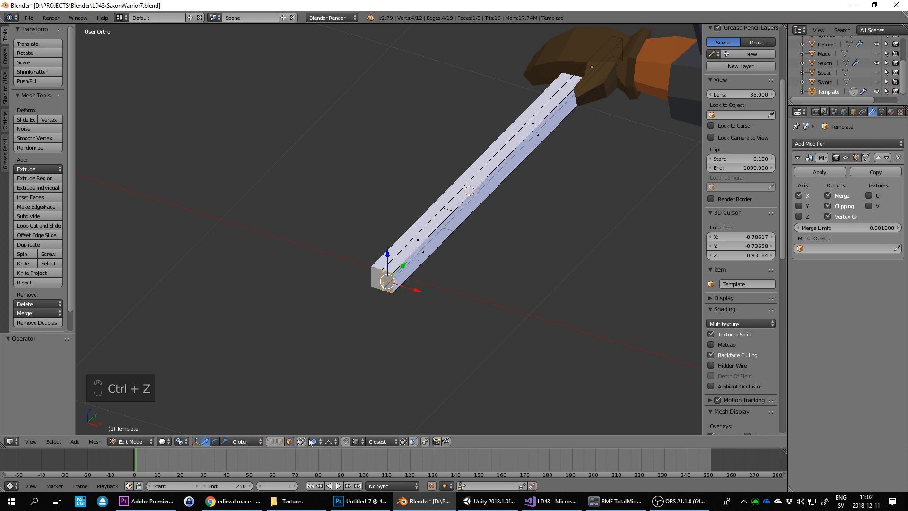
Add a loop cut around the shaft's front segment, slid back close to the existing joint
{"action": "right_click", "coordinate": [440, 227]}
{"action": "key", "text": "ctrl+r"}
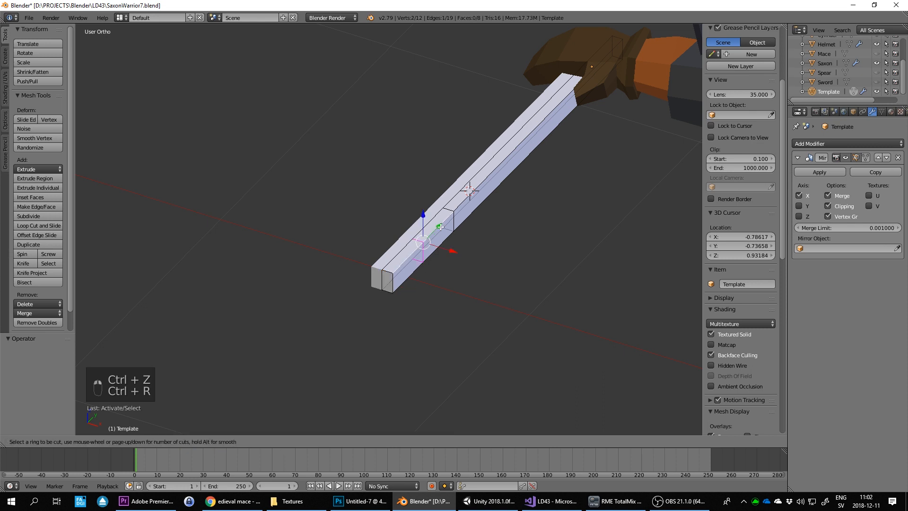
{"action": "left_click", "coordinate": [454, 217]}
{"action": "left_click", "coordinate": [475, 214]}
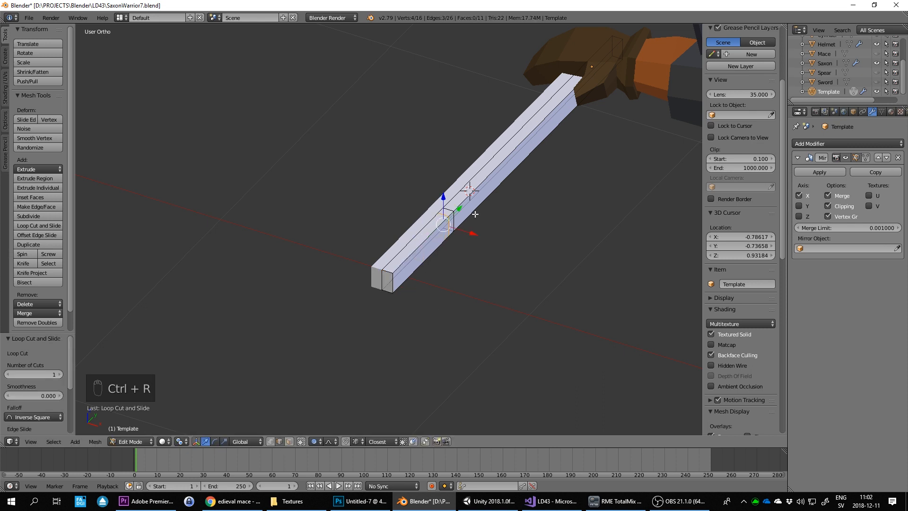
Select all faces of the shaft's front segment and, with proportional editing off, scale them to about 0.483 in X and Z only
{"action": "left_click", "coordinate": [289, 441]}
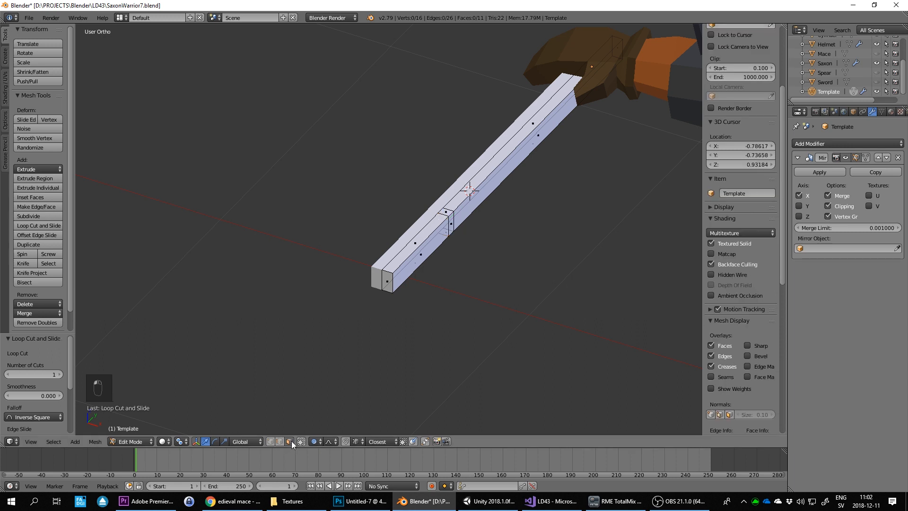
{"action": "right_click", "coordinate": [388, 280]}
{"action": "key", "text": "ctrl+KP_Add"}
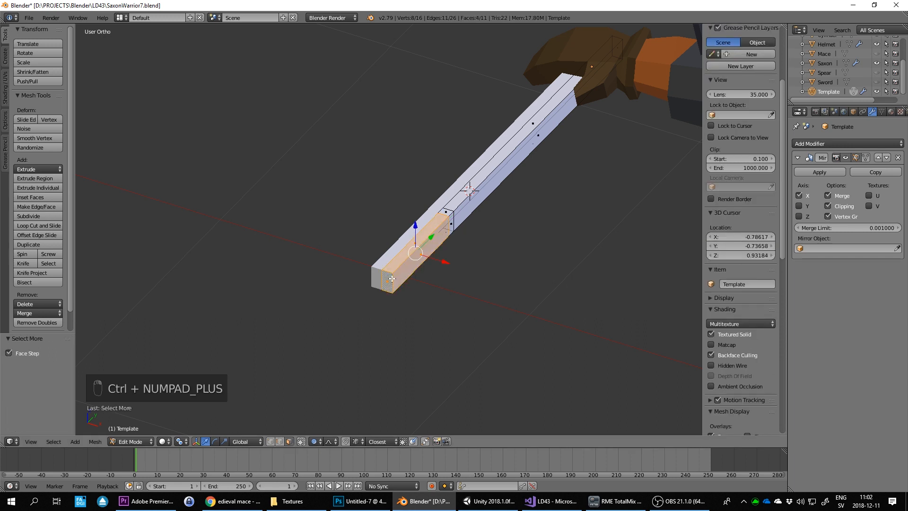
{"action": "key", "text": "s"}
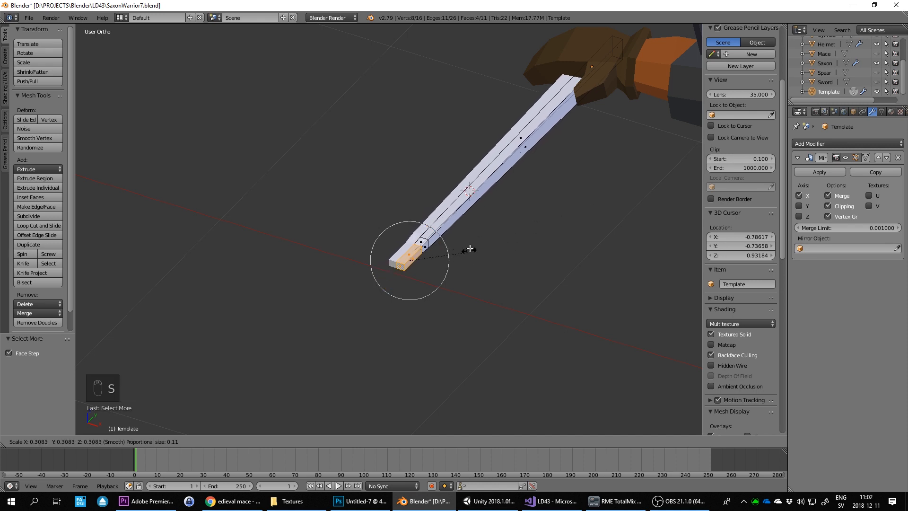
{"action": "right_click", "coordinate": [502, 209]}
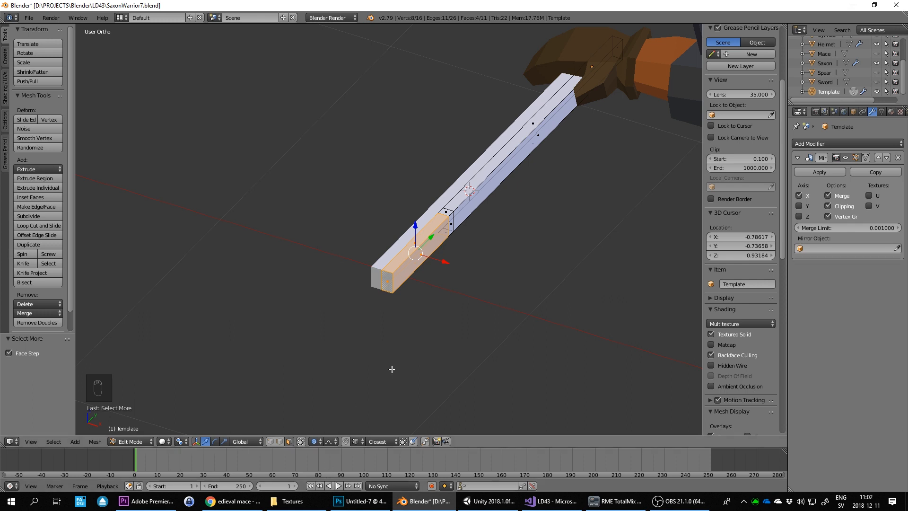
{"action": "key", "text": "o"}
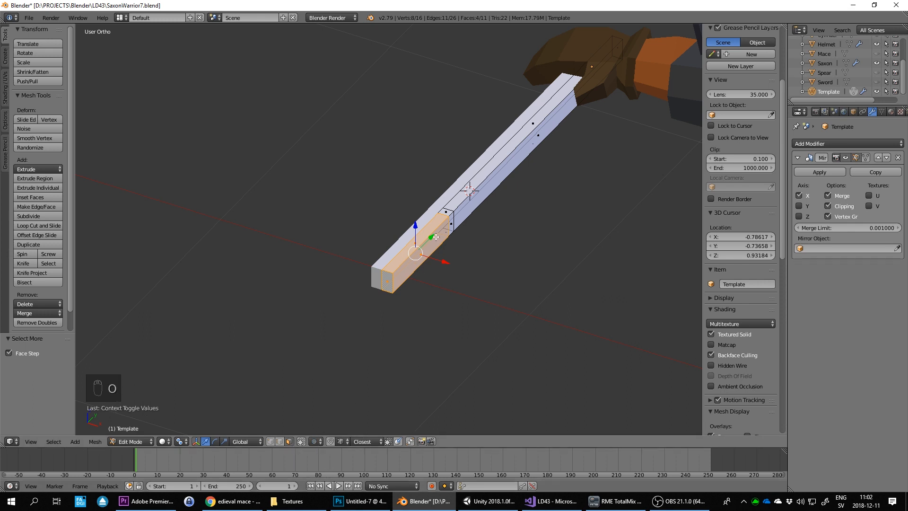
{"action": "key", "text": "s"}
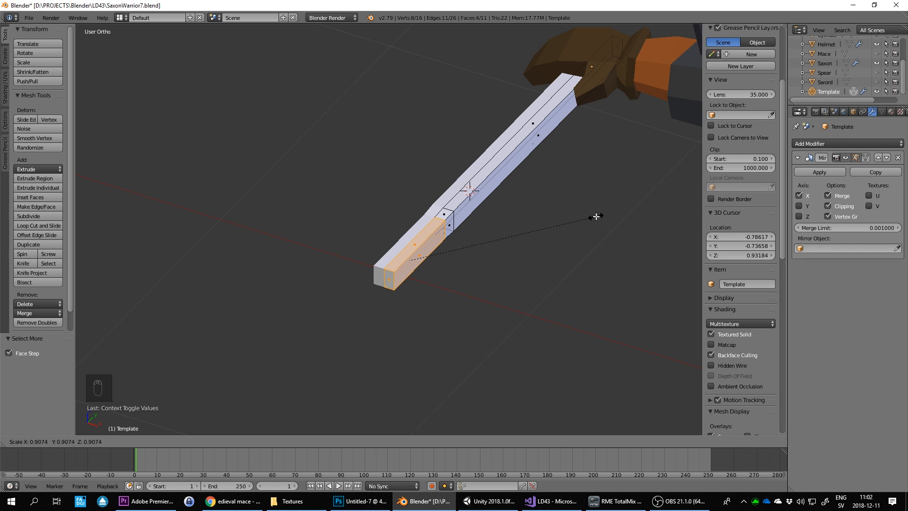
{"action": "key", "text": "shift+y"}
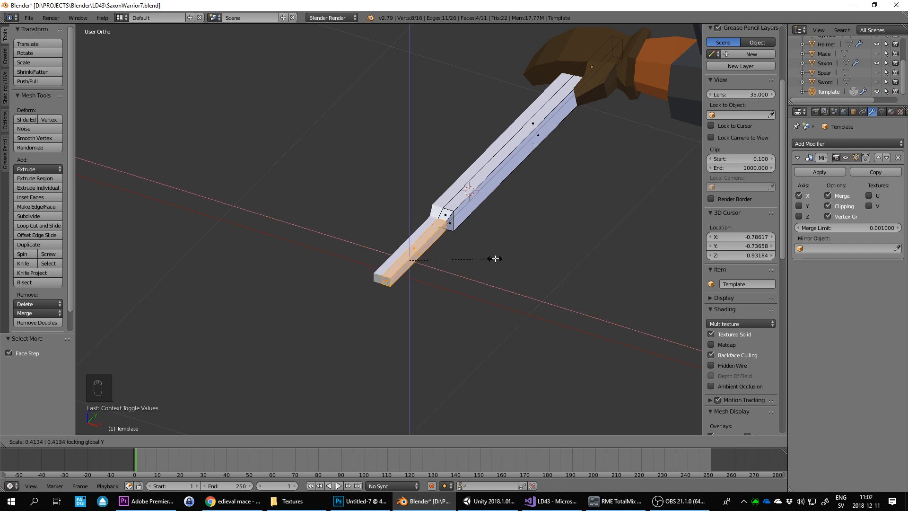
{"action": "left_click", "coordinate": [505, 256]}
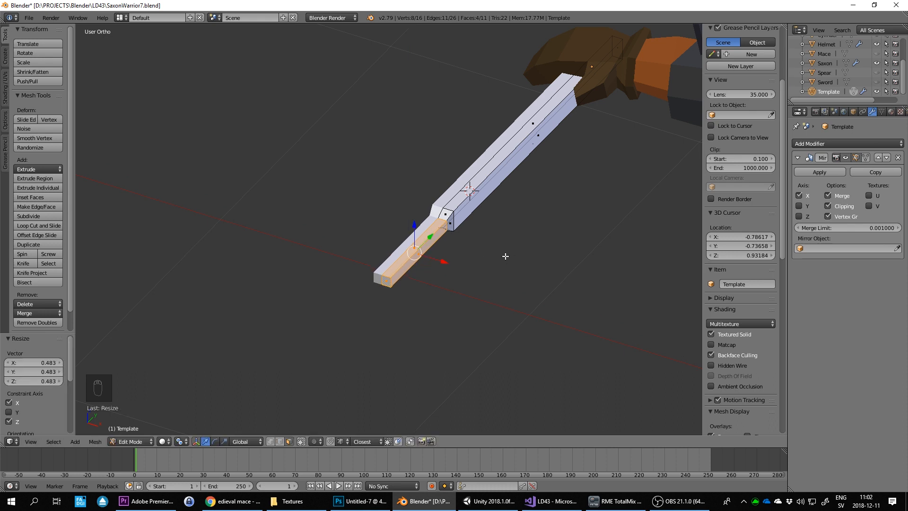
Extrude the narrowed front segment's outer side face about 0.063 sideways and scale it to about 0.526
{"action": "right_click", "coordinate": [420, 256]}
{"action": "middle_click_drag", "start_coordinate": [434, 255], "coordinate": [454, 254]}
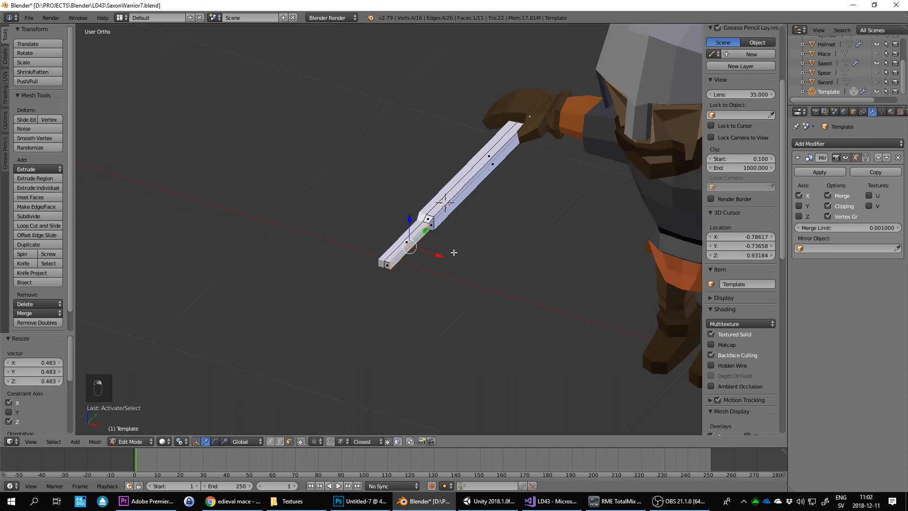
{"action": "key", "text": "e"}
{"action": "left_click", "coordinate": [517, 217]}
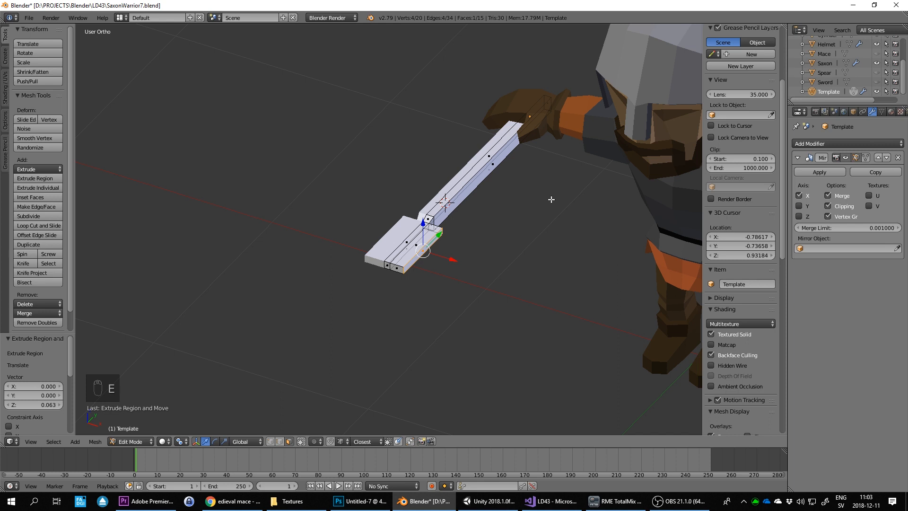
{"action": "key", "text": "s"}
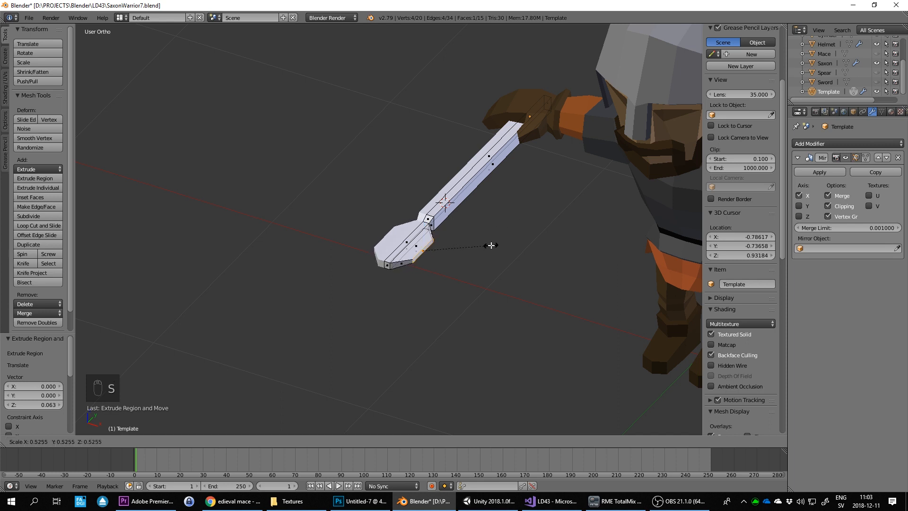
{"action": "left_click", "coordinate": [491, 245]}
Extrude the shrunken side face about 0.087 further outward and scale it up to about 1.895
{"action": "key", "text": "e"}
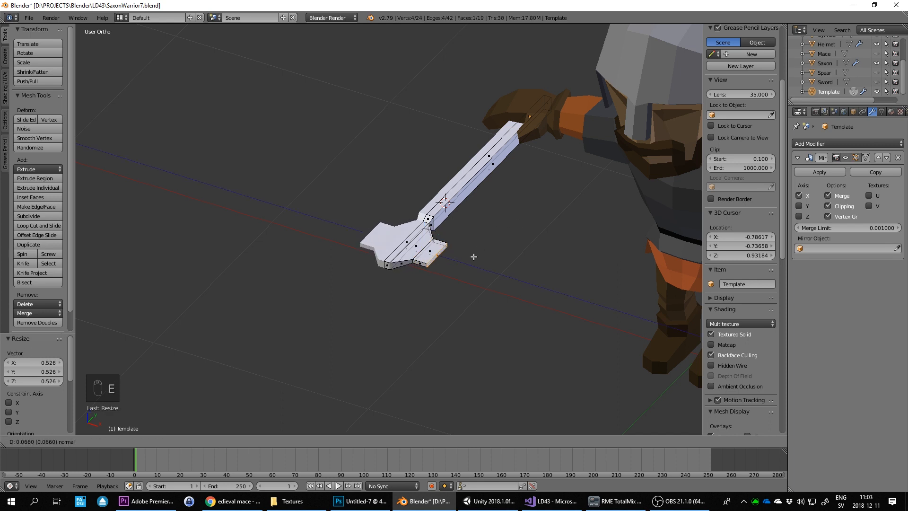
{"action": "left_click", "coordinate": [478, 257]}
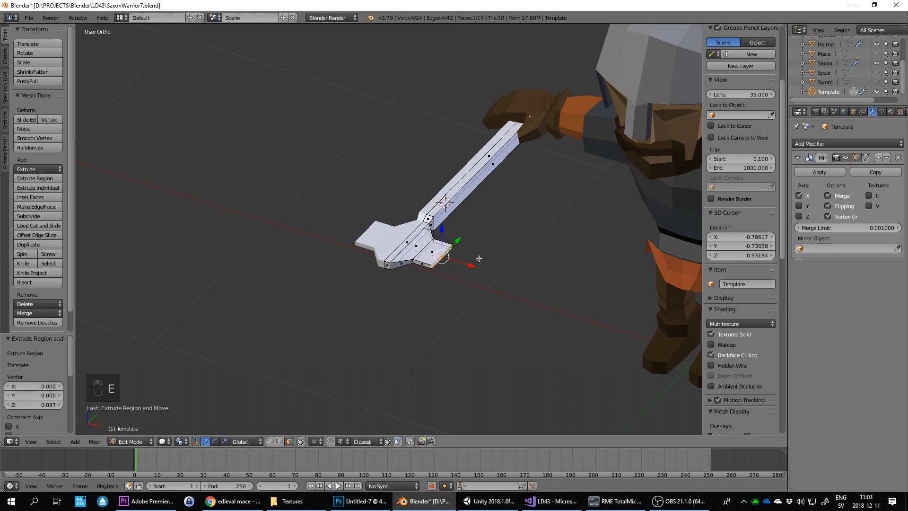
{"action": "key", "text": "s"}
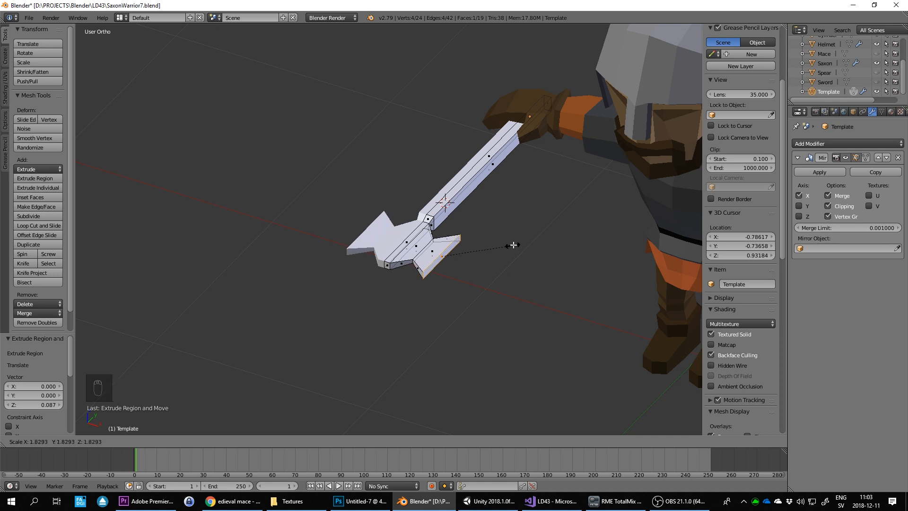
{"action": "left_click", "coordinate": [515, 244]}
Extrude the axe blade's outer face about 0.092 further and scale it up to about 1.689
{"action": "mouse_move", "coordinate": [515, 244]}
{"action": "middle_mouse_down"}
{"action": "mouse_move", "coordinate": [523, 265]}
{"action": "mouse_move", "coordinate": [505, 250]}
{"action": "middle_mouse_up"}
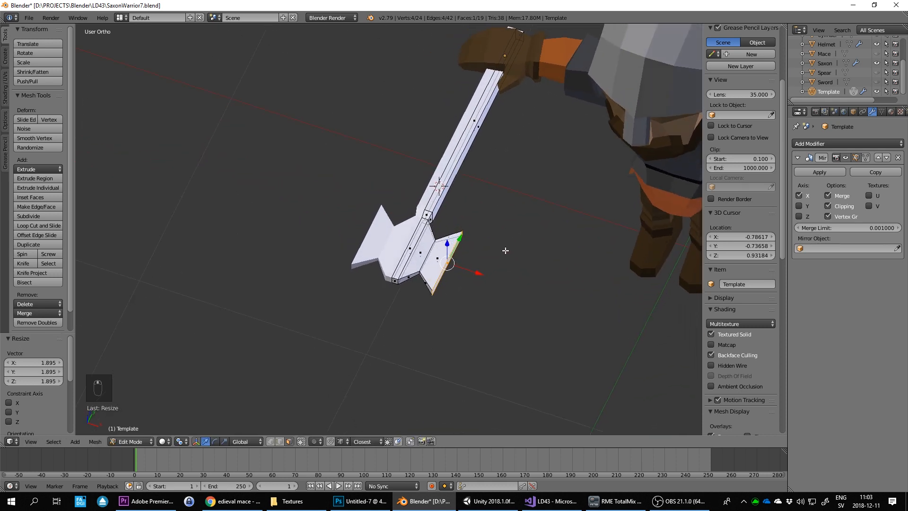
{"action": "key", "text": "e"}
{"action": "left_click", "coordinate": [544, 258]}
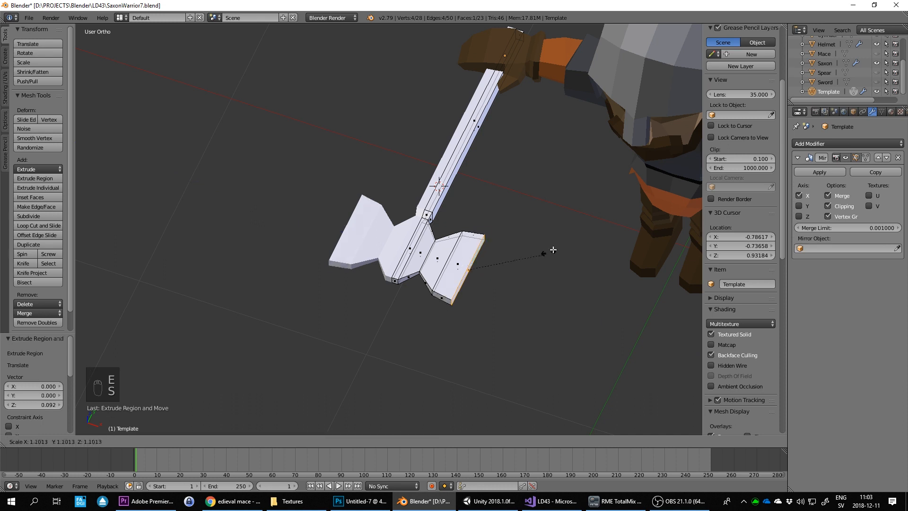
{"action": "key", "text": "s"}
{"action": "left_click", "coordinate": [579, 222]}
Move the blade's flared outer face about -0.013 along X
{"action": "key", "text": "g"}
{"action": "key", "text": "x"}
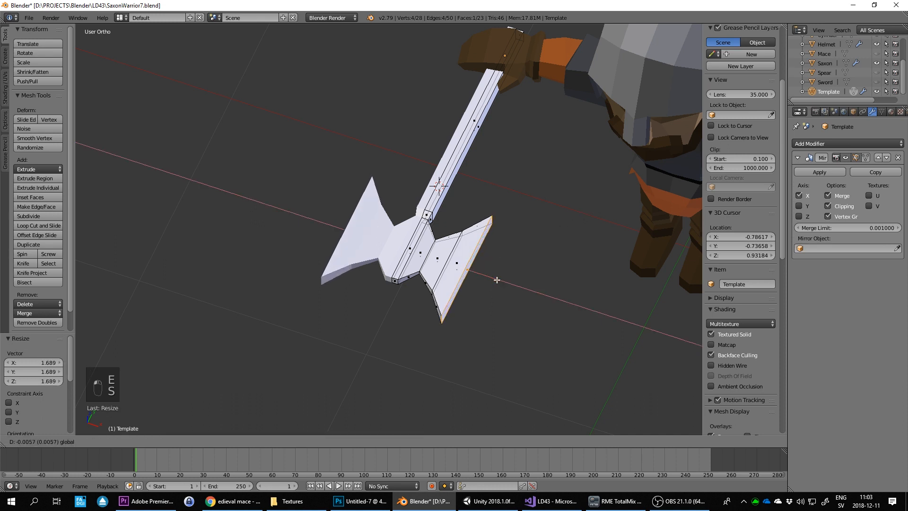
{"action": "left_click", "coordinate": [495, 279]}
Try a single centered loop cut across the middle of the axe blade
{"action": "middle_click_drag", "start_coordinate": [495, 279], "coordinate": [490, 275]}
{"action": "key", "text": "ctrl+r"}
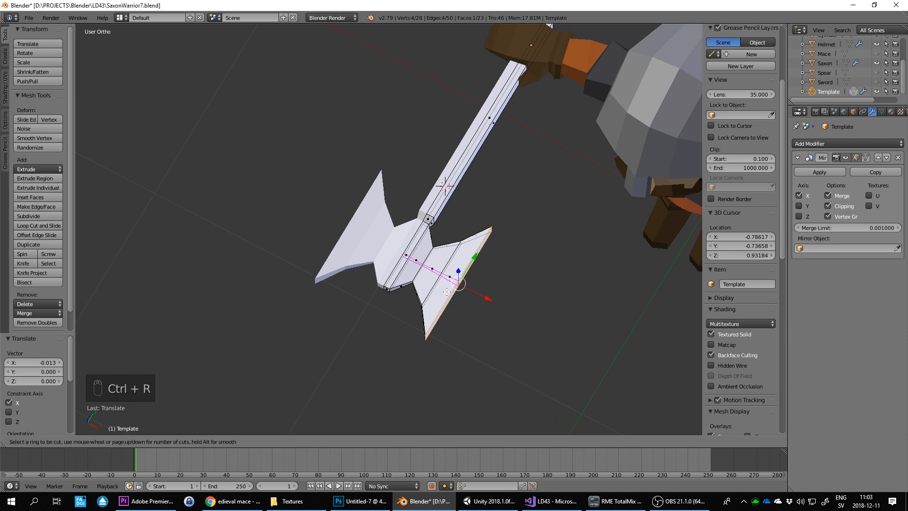
{"action": "left_click", "coordinate": [447, 292]}
{"action": "left_click", "coordinate": [447, 292]}
{"action": "middle_click_drag", "start_coordinate": [506, 294], "coordinate": [503, 265]}
{"action": "scroll", "coordinate": [502, 267], "scroll_direction": "up", "scroll_amount": 2}
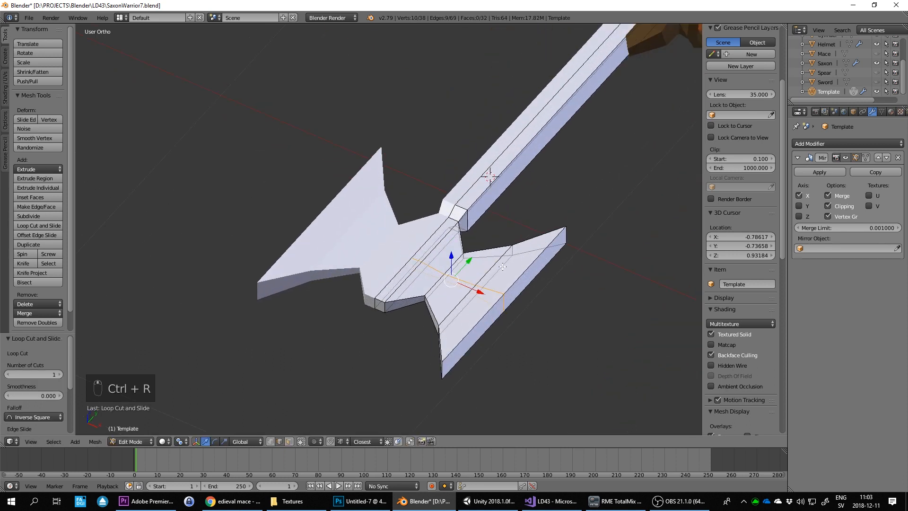
{"action": "key", "text": "ctrl+z"}
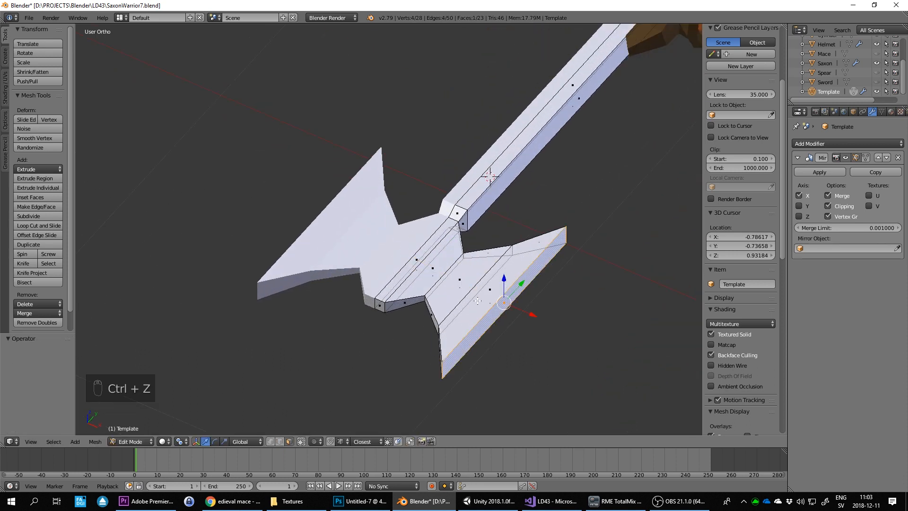
Subdivide the two long edges of the blade's outer face once and move the new middle edge about 0.117 along X
{"action": "right_click", "coordinate": [481, 313]}
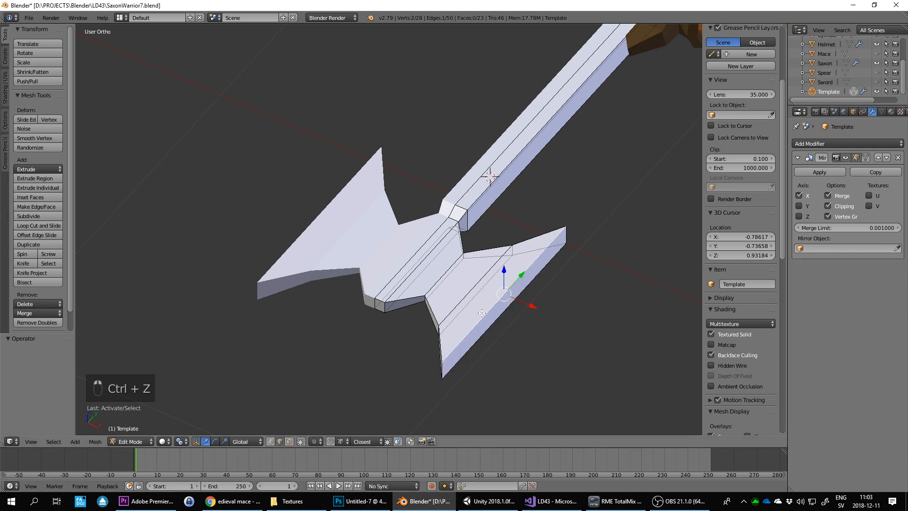
{"action": "right_click", "coordinate": [492, 319], "text": "shift"}
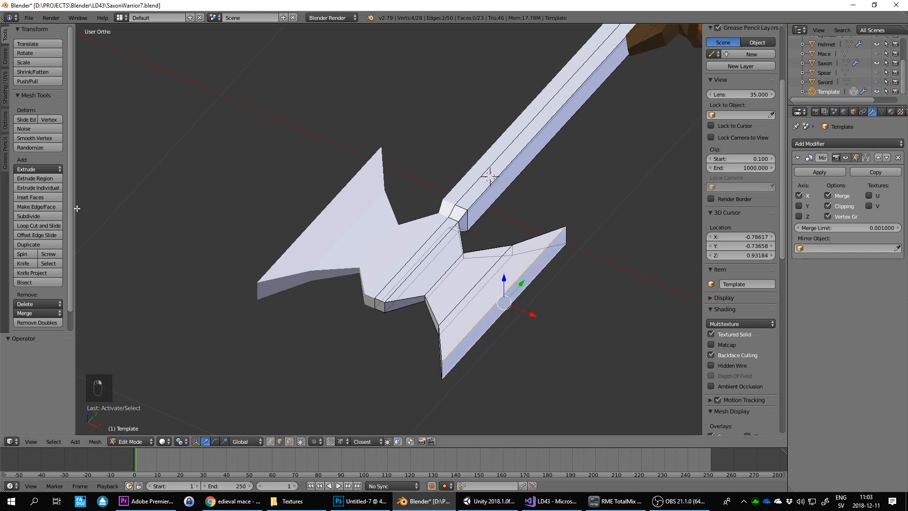
{"action": "left_click", "coordinate": [28, 216]}
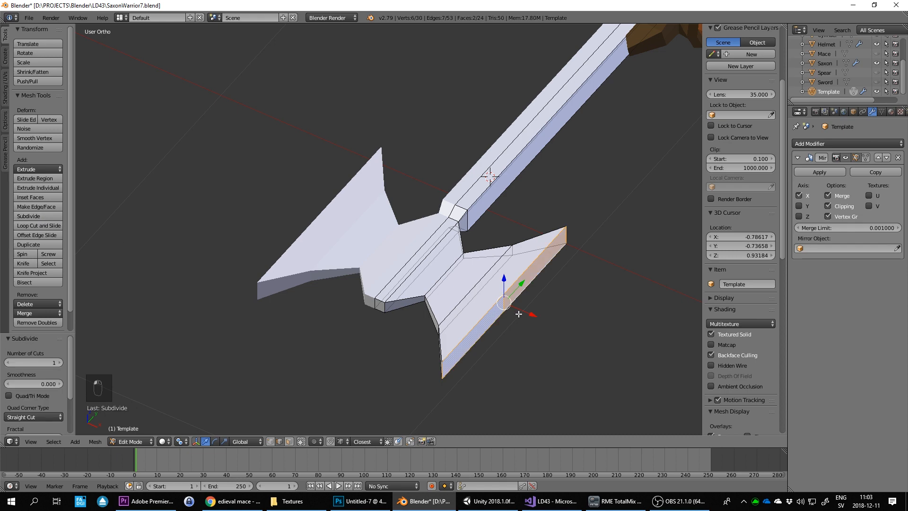
{"action": "right_click", "coordinate": [505, 305]}
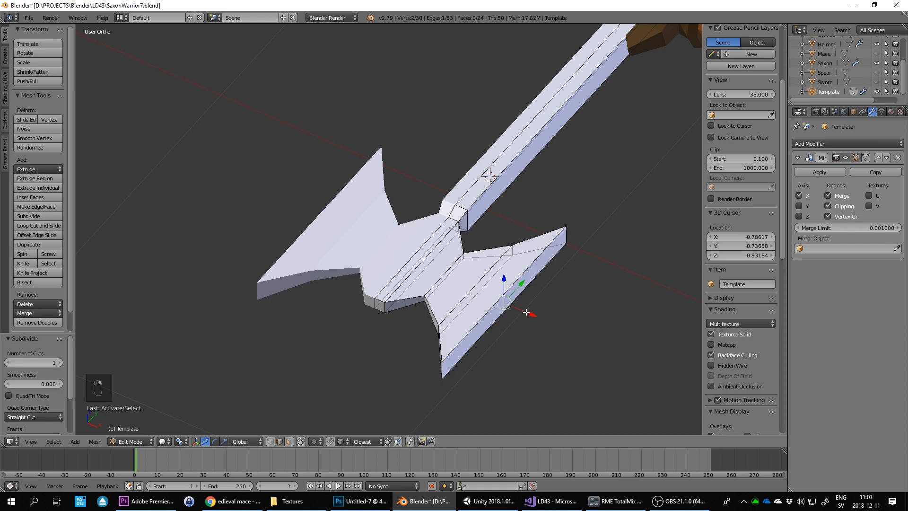
{"action": "left_click_drag", "start_coordinate": [527, 312], "coordinate": [567, 329]}
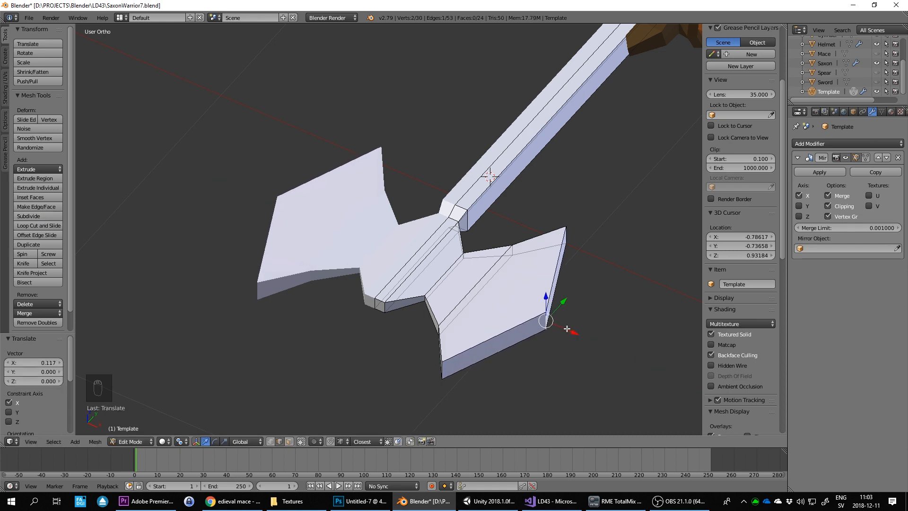
Extrude the two outer faces of the axe blade outward by about 0.054
{"action": "middle_click_drag", "start_coordinate": [567, 328], "coordinate": [495, 251]}
{"action": "left_click", "coordinate": [289, 441]}
{"action": "right_click", "coordinate": [485, 287]}
{"action": "right_click", "coordinate": [387, 273], "text": "shift"}
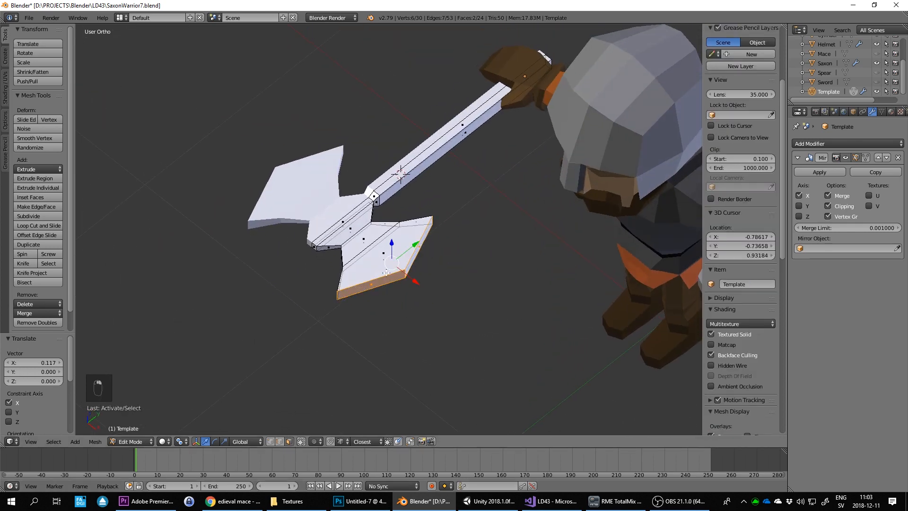
{"action": "scroll", "coordinate": [387, 273], "scroll_direction": "up", "scroll_amount": 2}
{"action": "key", "text": "e"}
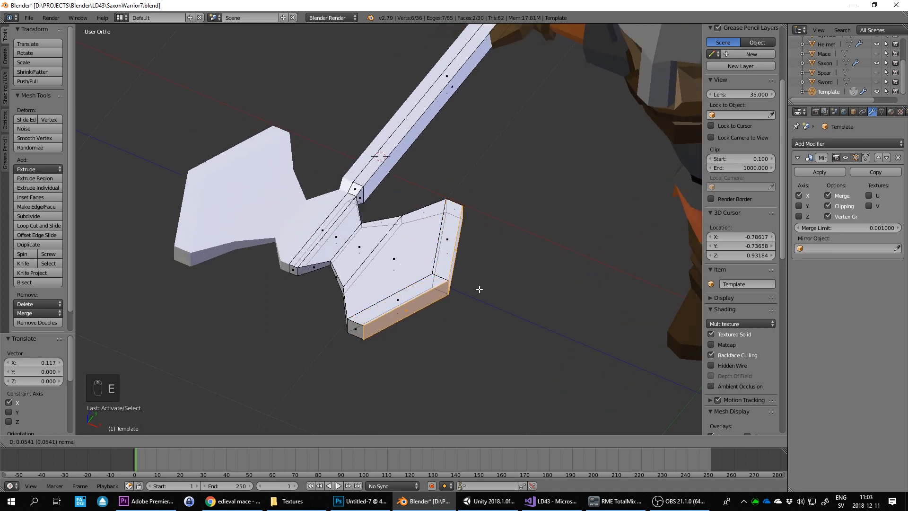
{"action": "left_click", "coordinate": [480, 288]}
Scale the extruded outer faces to 0 along Z to form a sharp cutting edge
{"action": "key", "text": "s"}
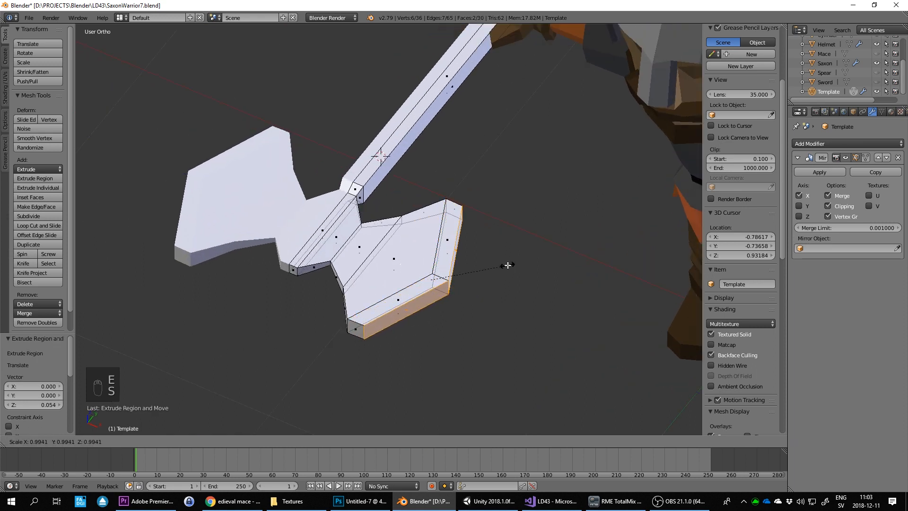
{"action": "key", "text": "z"}
{"action": "key", "text": "0"}
{"action": "key", "text": "Return"}
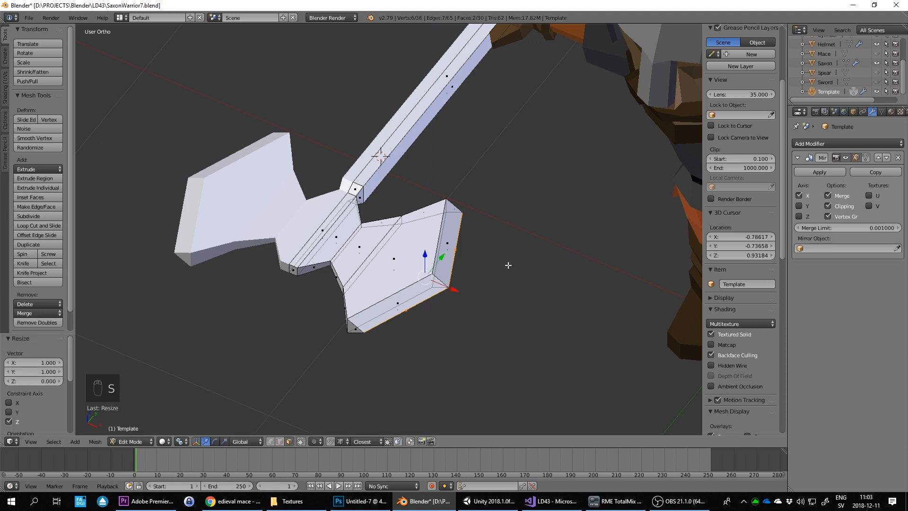
Extrude the narrow central strip on the upper side of the axe head by about 0.014
{"action": "middle_click_drag", "start_coordinate": [419, 246], "coordinate": [318, 223]}
{"action": "right_click", "coordinate": [318, 223]}
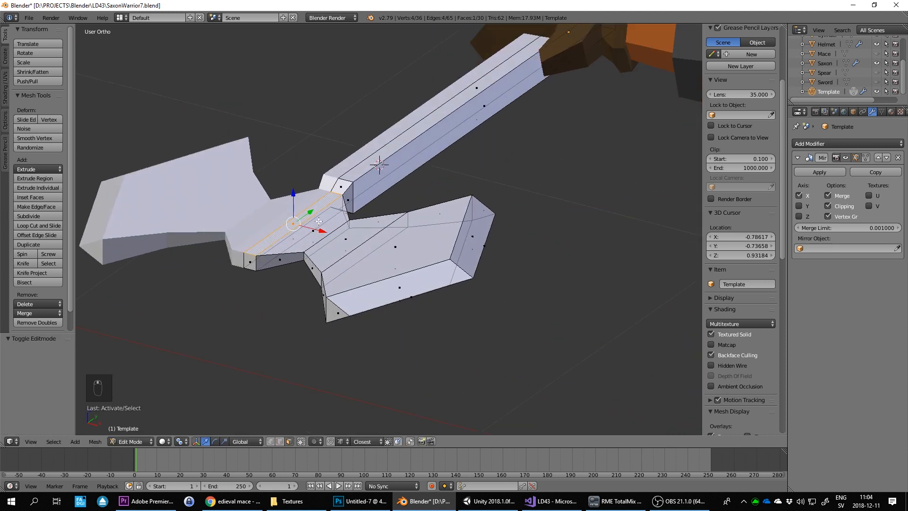
{"action": "key", "text": "e"}
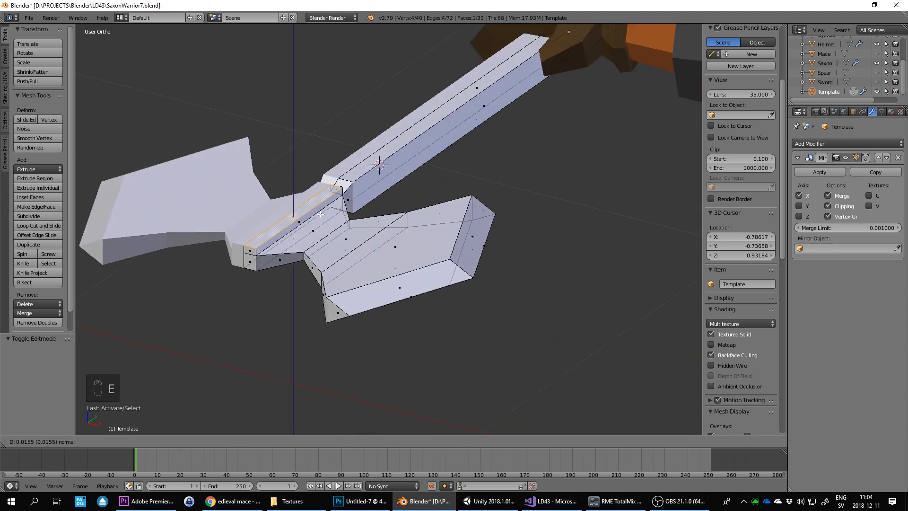
{"action": "left_click", "coordinate": [321, 214]}
Scale the top face of the raised central strip to about 0.882
{"action": "middle_click_drag", "start_coordinate": [351, 211], "coordinate": [326, 215]}
{"action": "right_click", "coordinate": [248, 252]}
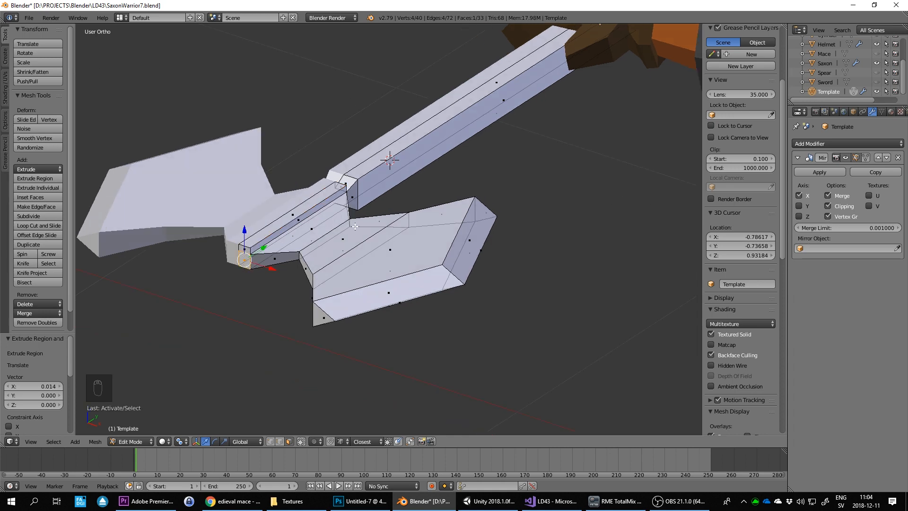
{"action": "middle_click_drag", "start_coordinate": [355, 227], "coordinate": [302, 235]}
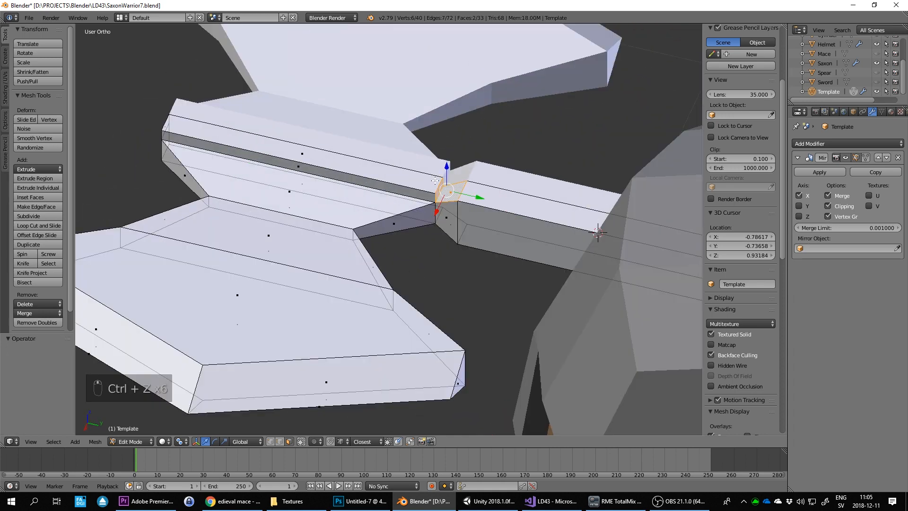
{"action": "key", "text": "Tab"}
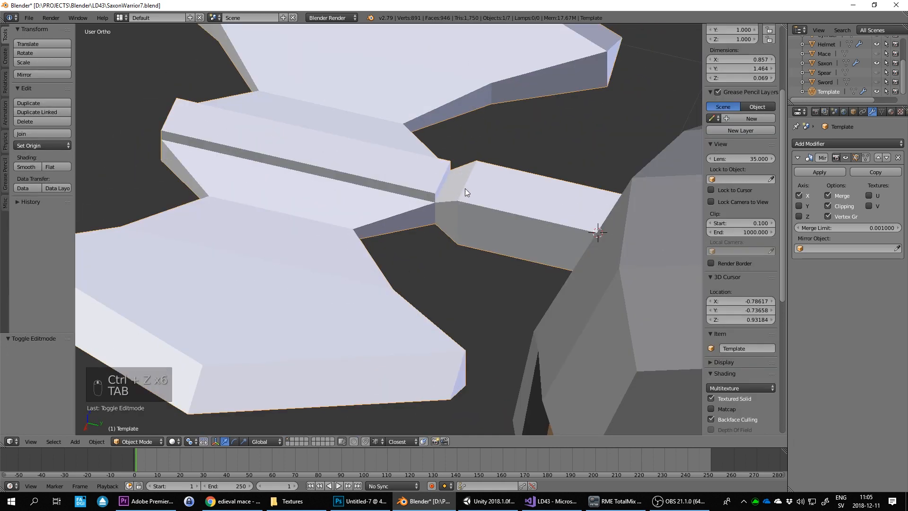
{"action": "scroll", "coordinate": [463, 189], "scroll_direction": "down", "scroll_amount": 2}
{"action": "middle_click_drag", "start_coordinate": [396, 184], "coordinate": [365, 175]}
{"action": "key", "text": "Tab"}
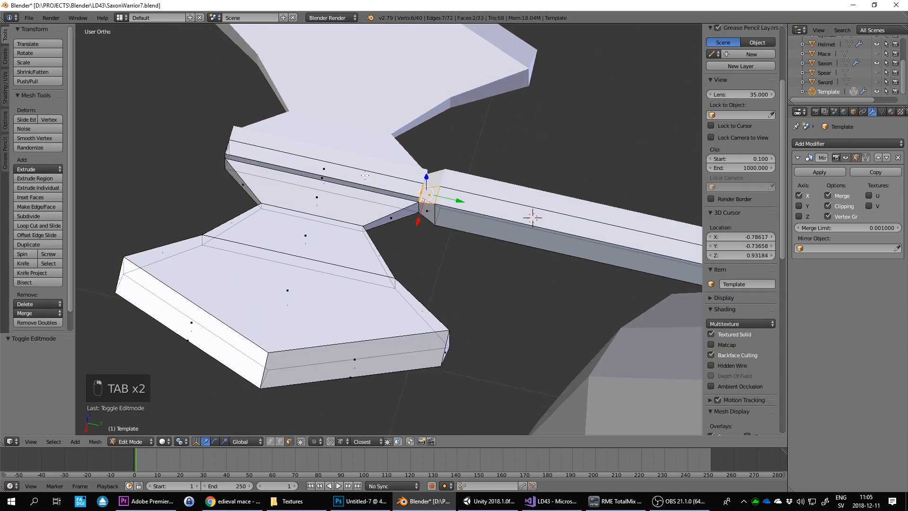
{"action": "right_click", "coordinate": [327, 168]}
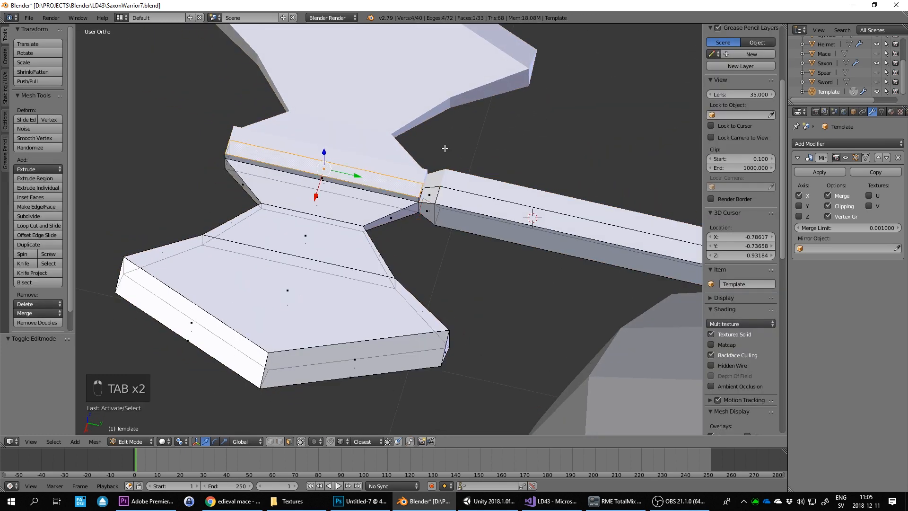
{"action": "key", "text": "s"}
{"action": "left_click", "coordinate": [446, 147]}
{"action": "scroll", "coordinate": [440, 157], "scroll_direction": "down", "scroll_amount": 3}
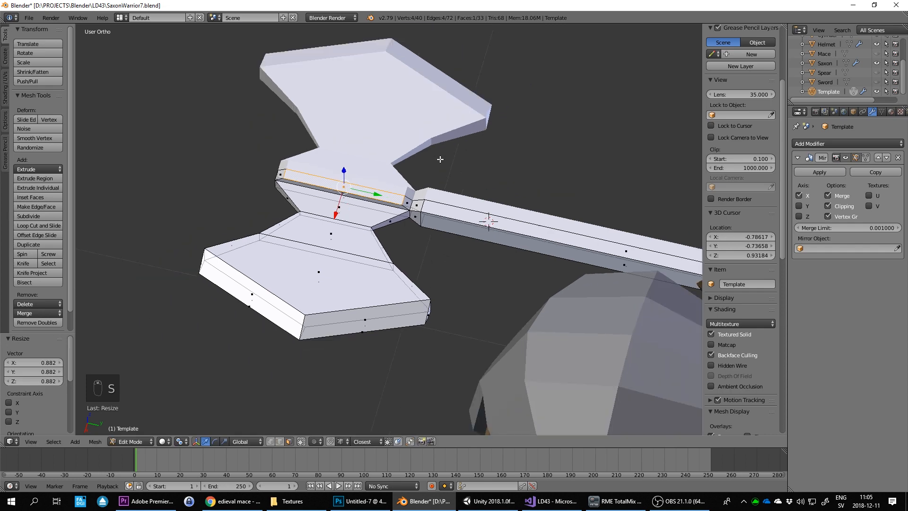
Select the whole axe mesh and run Remove Doubles on it
{"action": "key", "text": "Tab"}
{"action": "middle_click_drag", "start_coordinate": [342, 188], "coordinate": [475, 197]}
{"action": "scroll", "coordinate": [396, 182], "scroll_direction": "down", "scroll_amount": 2}
{"action": "scroll", "coordinate": [367, 181], "scroll_direction": "down", "scroll_amount": 5}
{"action": "scroll", "coordinate": [475, 197], "scroll_direction": "up", "scroll_amount": 5}
{"action": "middle_click_drag", "start_coordinate": [504, 237], "coordinate": [417, 221]}
{"action": "key", "text": "Tab"}
{"action": "key", "text": "a"}
{"action": "key", "text": "a"}
{"action": "key", "text": "a"}
{"action": "key", "text": "space"}
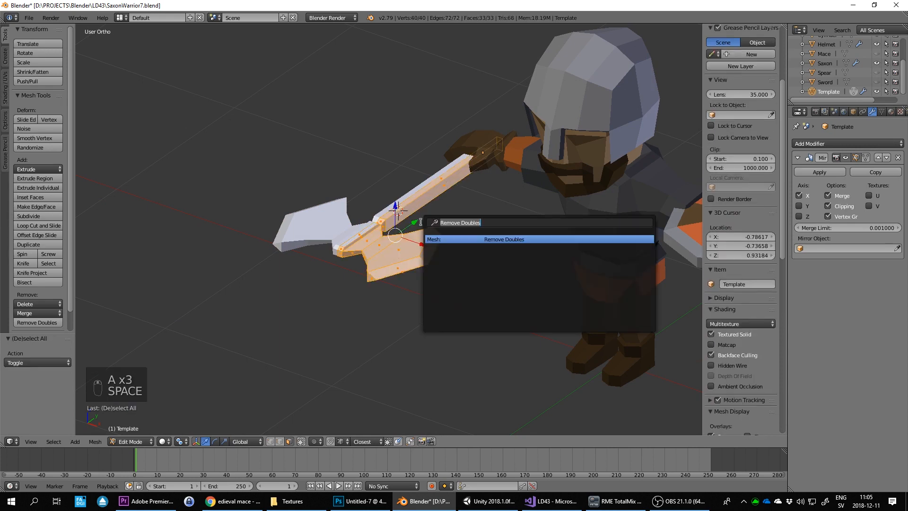
{"action": "key", "text": "Return"}
Extrude the central strip on the underside of the axe head slightly and scale it to about 0.877
{"action": "middle_click_drag", "start_coordinate": [460, 223], "coordinate": [426, 222]}
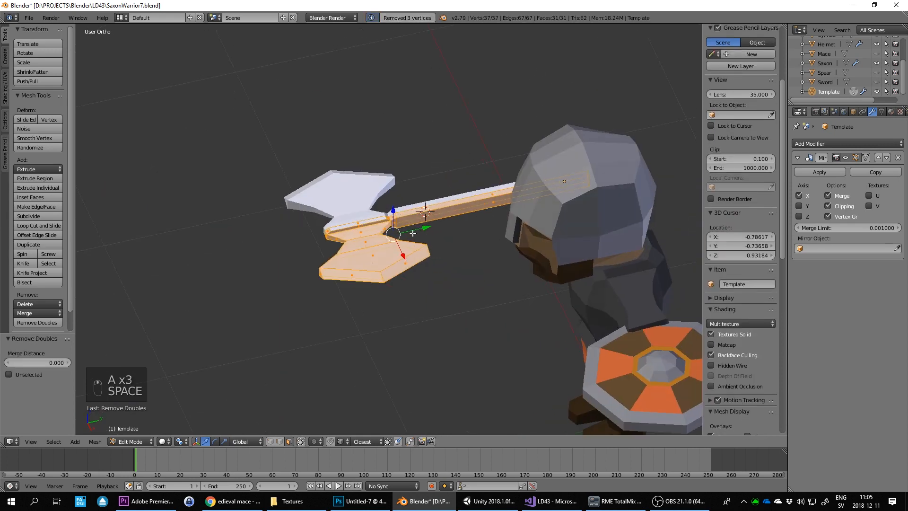
{"action": "scroll", "coordinate": [403, 225], "scroll_direction": "up", "scroll_amount": 6}
{"action": "key", "text": "Tab"}
{"action": "mouse_move", "coordinate": [345, 251]}
{"action": "middle_mouse_down"}
{"action": "mouse_move", "coordinate": [378, 209]}
{"action": "mouse_move", "coordinate": [410, 212]}
{"action": "mouse_move", "coordinate": [346, 246]}
{"action": "middle_mouse_up"}
{"action": "key", "text": "Tab"}
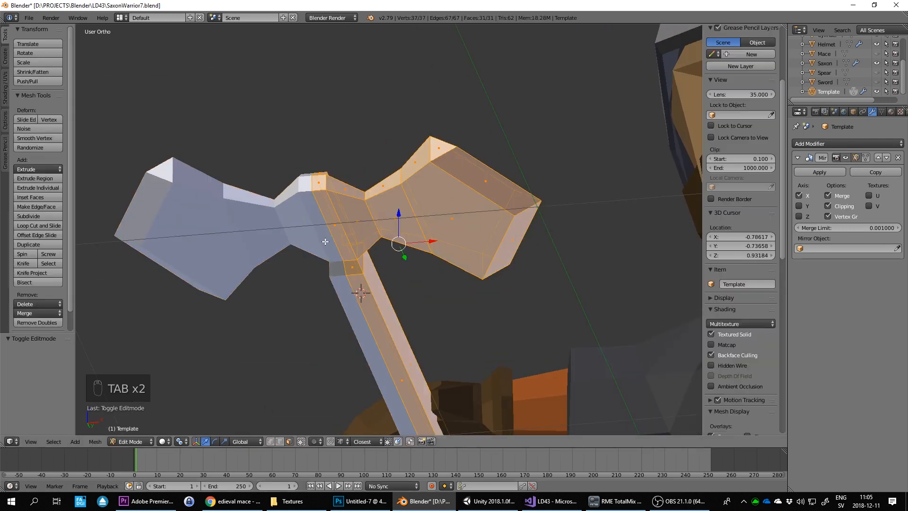
{"action": "right_click", "coordinate": [332, 231]}
{"action": "middle_click_drag", "start_coordinate": [382, 203], "coordinate": [393, 214]}
{"action": "key", "text": "e"}
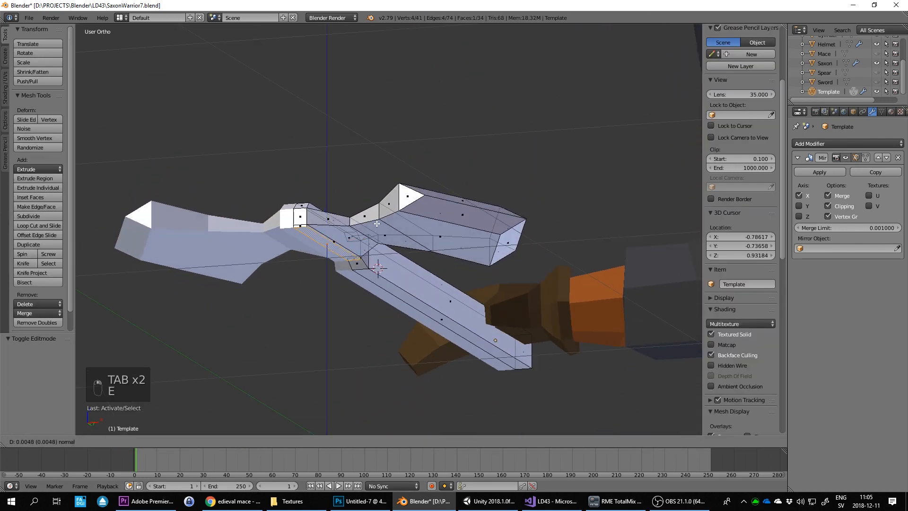
{"action": "left_click", "coordinate": [394, 214]}
{"action": "key", "text": "s"}
{"action": "left_click", "coordinate": [392, 218]}
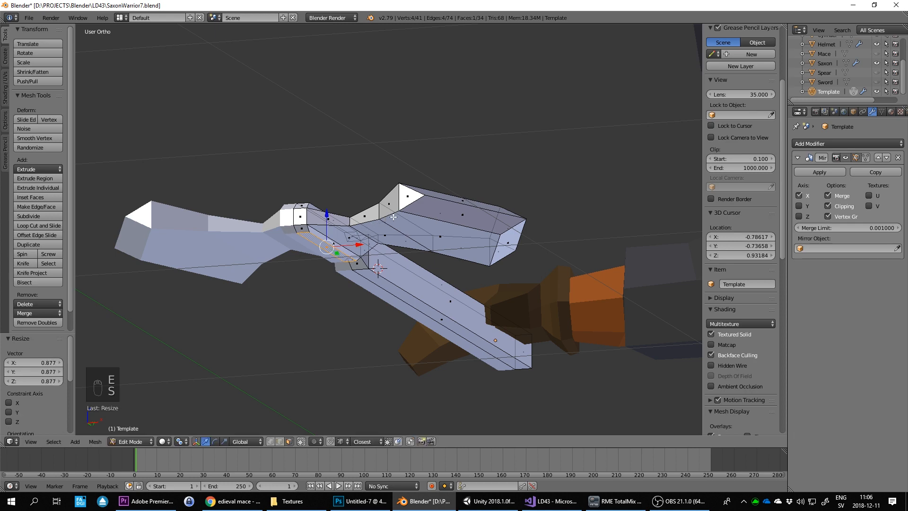
Select all of the axe's faces, switch to the UV Editing layout and reset their UVs
{"action": "middle_click_drag", "start_coordinate": [391, 217], "coordinate": [494, 228]}
{"action": "key", "text": "Tab"}
{"action": "scroll", "coordinate": [495, 228], "scroll_direction": "up", "scroll_amount": 3}
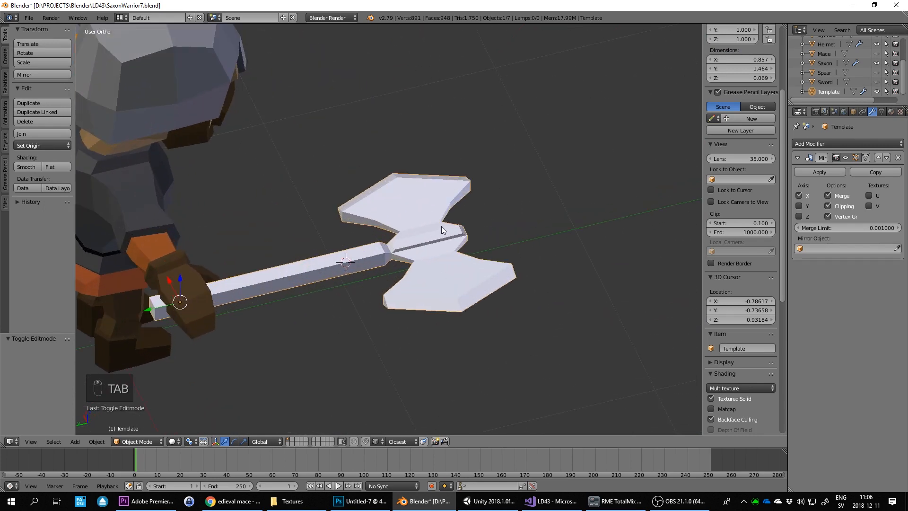
{"action": "key", "text": "Tab"}
{"action": "key", "text": "a"}
{"action": "key", "text": "a"}
{"action": "key", "text": "a"}
{"action": "key", "text": "a"}
{"action": "key", "text": "a"}
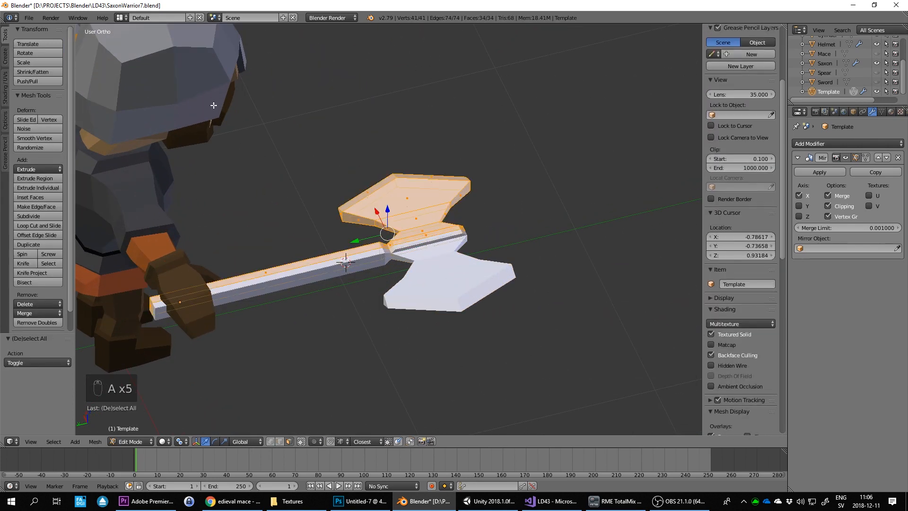
{"action": "left_click", "coordinate": [122, 17]}
{"action": "left_click", "coordinate": [158, 94]}
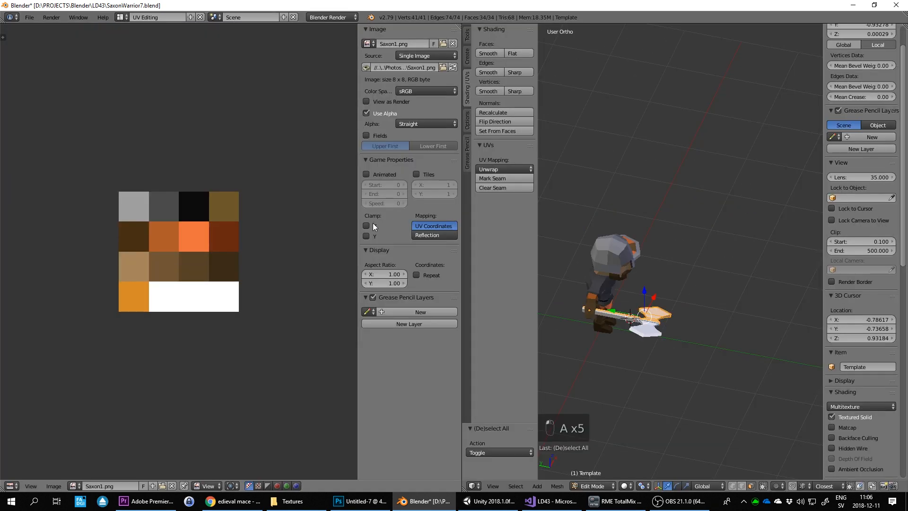
{"action": "left_click", "coordinate": [504, 169]}
{"action": "left_click", "coordinate": [514, 278]}
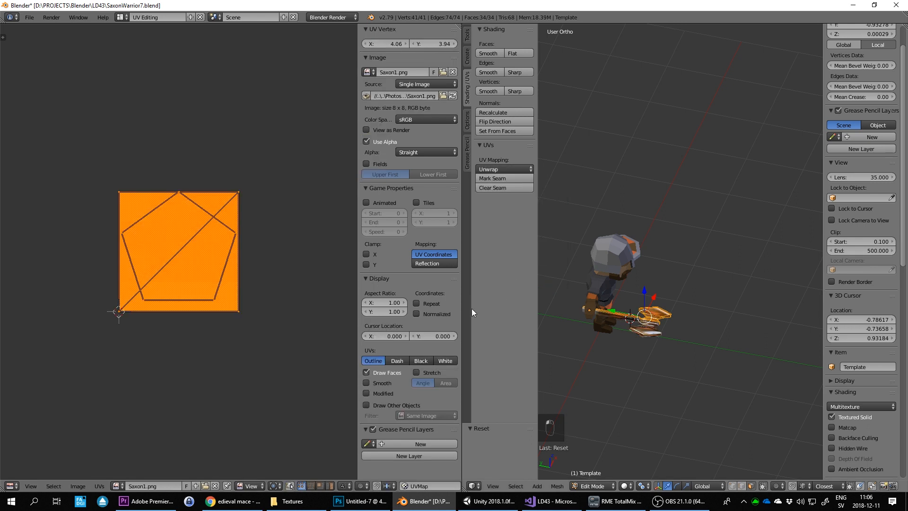
Scale the axe's UVs to 0.01 and place them on the light grey swatch of Saxon1.png
{"action": "type", "text": "s0.0"}
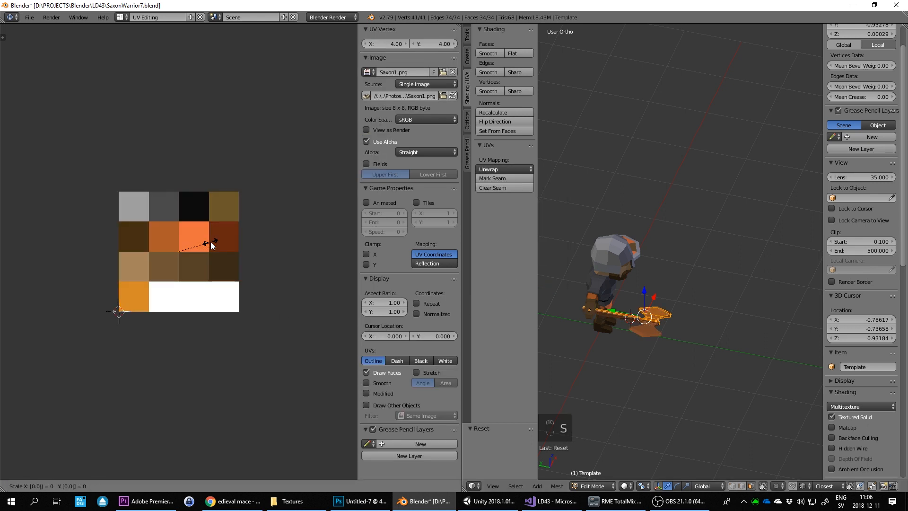
{"action": "type", "text": "1"}
{"action": "key", "text": "Return"}
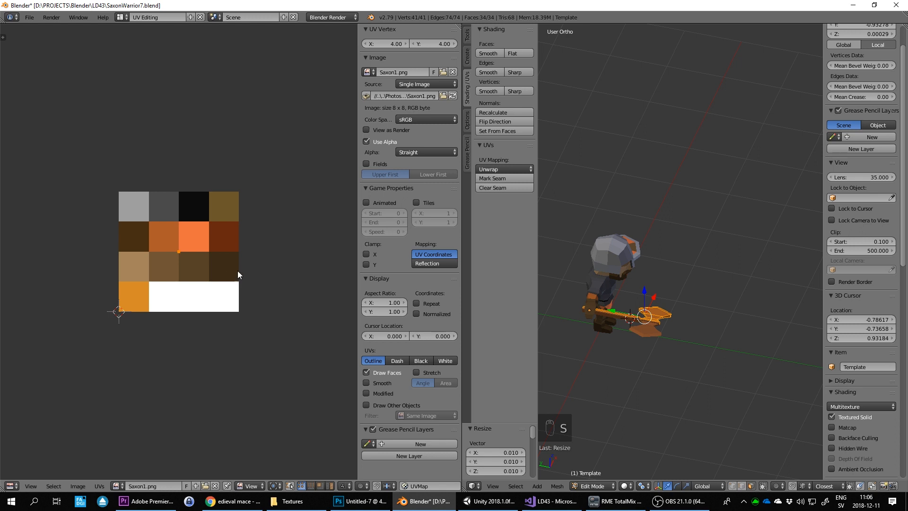
{"action": "key", "text": "g"}
{"action": "left_click", "coordinate": [191, 232]}
Select all the faces of the axe handle, including both ends, and move their UVs onto the darkest brown swatch in the third row
{"action": "scroll", "coordinate": [632, 315], "scroll_direction": "up", "scroll_amount": 6}
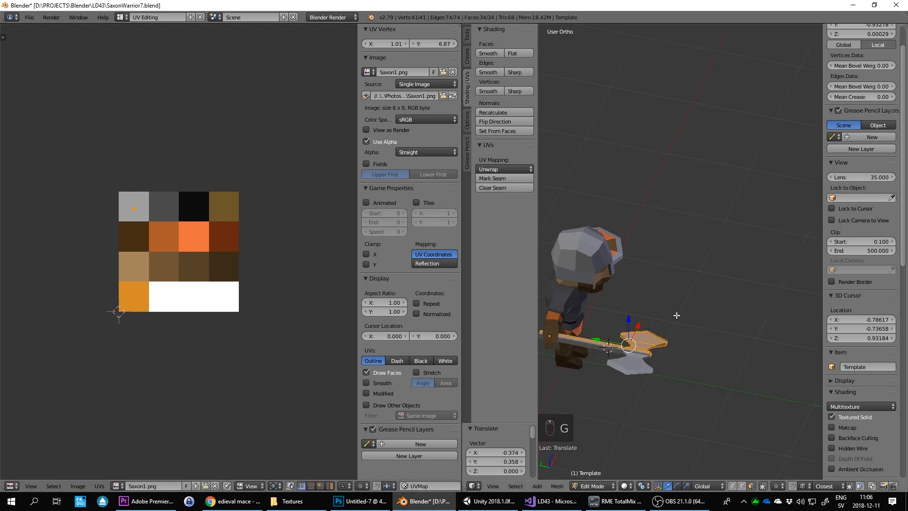
{"action": "middle_click_drag", "start_coordinate": [674, 290], "coordinate": [724, 251]}
{"action": "key", "text": "a"}
{"action": "right_click", "coordinate": [712, 282]}
{"action": "scroll", "coordinate": [650, 289], "scroll_direction": "up", "scroll_amount": 4}
{"action": "right_click", "coordinate": [633, 207]}
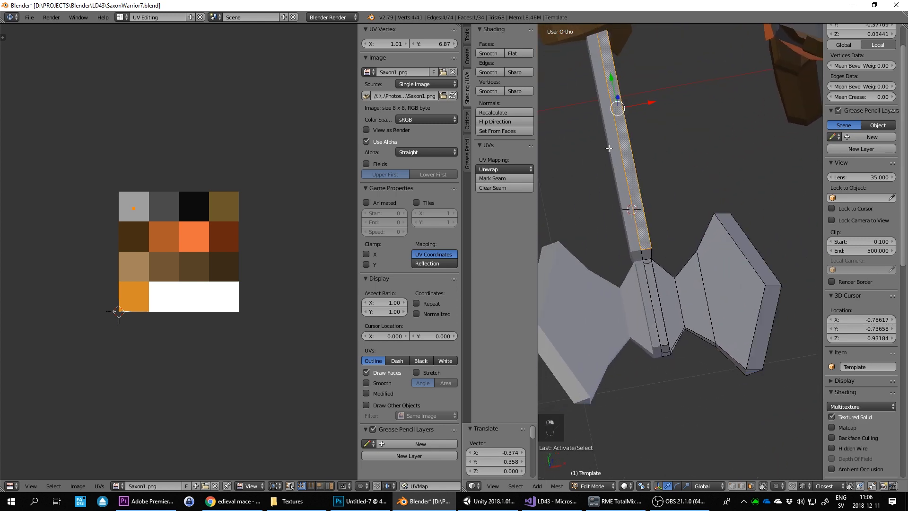
{"action": "middle_click_drag", "start_coordinate": [618, 164], "coordinate": [761, 195]}
{"action": "right_click", "coordinate": [702, 258], "text": "shift"}
{"action": "right_click", "coordinate": [703, 266], "text": "shift"}
{"action": "right_click", "coordinate": [714, 266], "text": "shift"}
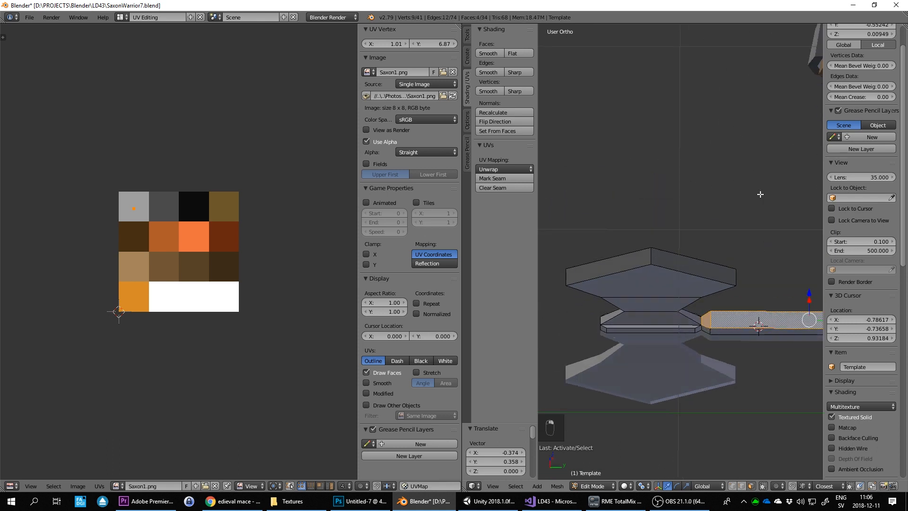
{"action": "right_click", "coordinate": [706, 333], "text": "shift"}
{"action": "right_click", "coordinate": [731, 329], "text": "shift"}
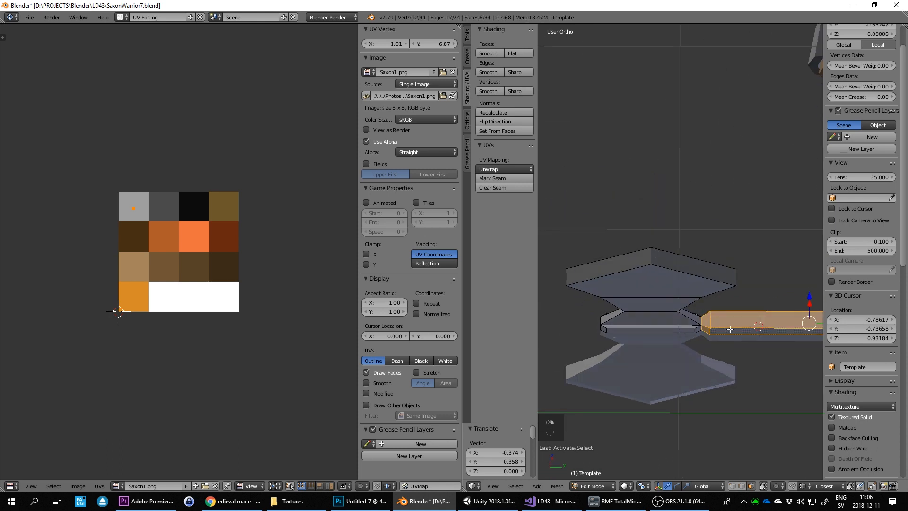
{"action": "middle_click_drag", "start_coordinate": [745, 219], "coordinate": [641, 266]}
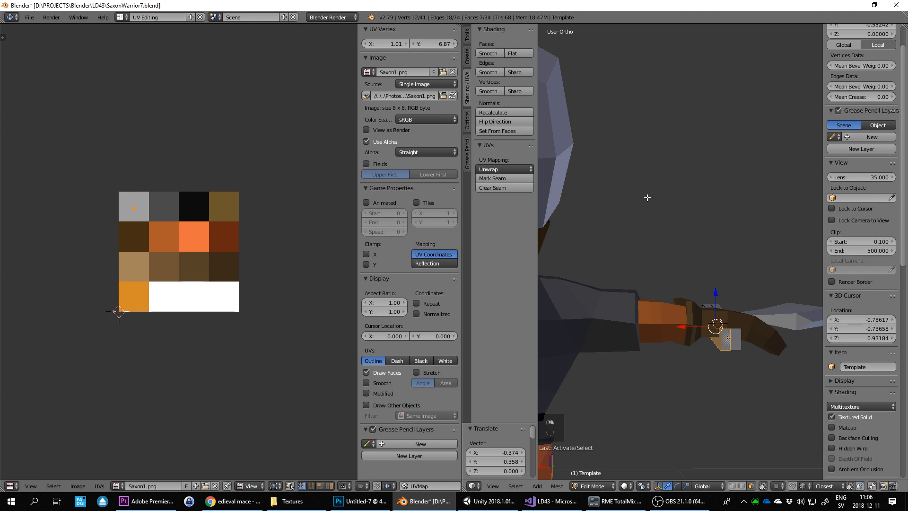
{"action": "middle_click_drag", "start_coordinate": [647, 197], "coordinate": [638, 286]}
{"action": "key", "text": "g"}
{"action": "left_click", "coordinate": [281, 300]}
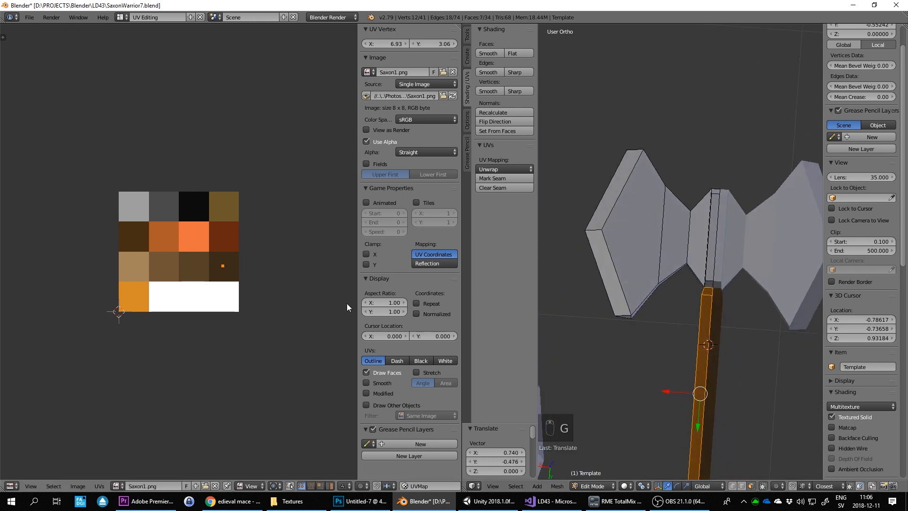
Examine the coloured axe in Object Mode from several angles, near and far
{"action": "scroll", "coordinate": [731, 279], "scroll_direction": "down", "scroll_amount": 4}
{"action": "middle_click_drag", "start_coordinate": [732, 280], "coordinate": [602, 234]}
{"action": "scroll", "coordinate": [714, 278], "scroll_direction": "up", "scroll_amount": 4}
{"action": "key", "text": "Tab"}
{"action": "scroll", "coordinate": [728, 277], "scroll_direction": "down", "scroll_amount": 4}
{"action": "scroll", "coordinate": [681, 247], "scroll_direction": "down", "scroll_amount": 4}
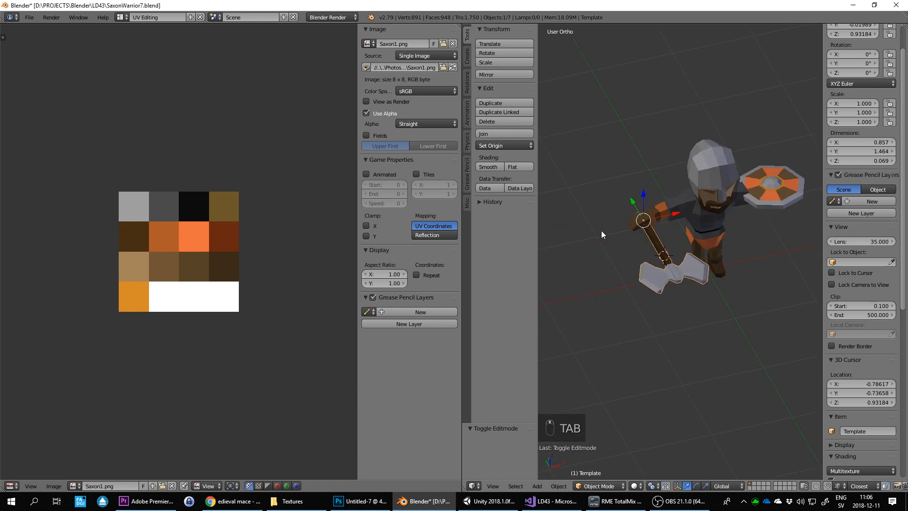
{"action": "middle_click_drag", "start_coordinate": [696, 259], "coordinate": [646, 279]}
{"action": "scroll", "coordinate": [689, 287], "scroll_direction": "up", "scroll_amount": 5}
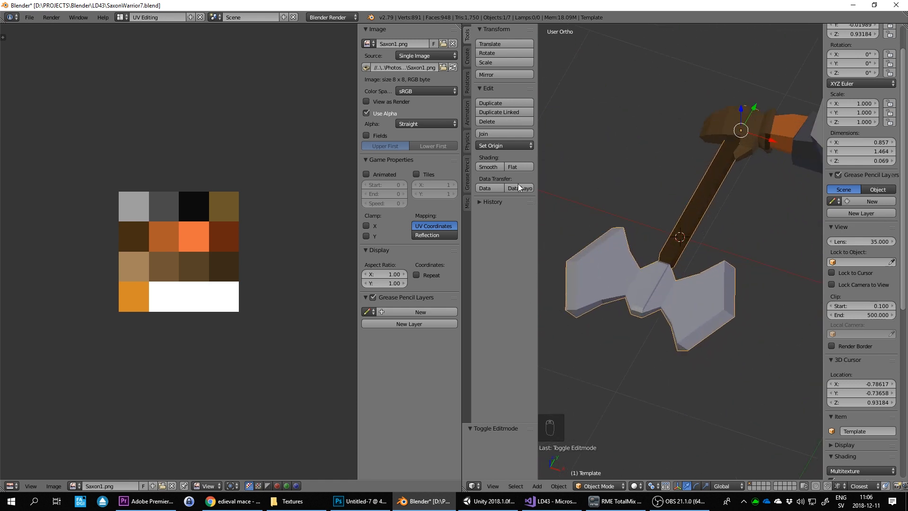
Move the UVs of the blade's beveled cutting-edge faces onto the white swatch and return to Object Mode with nothing selected
{"action": "key", "text": "Tab"}
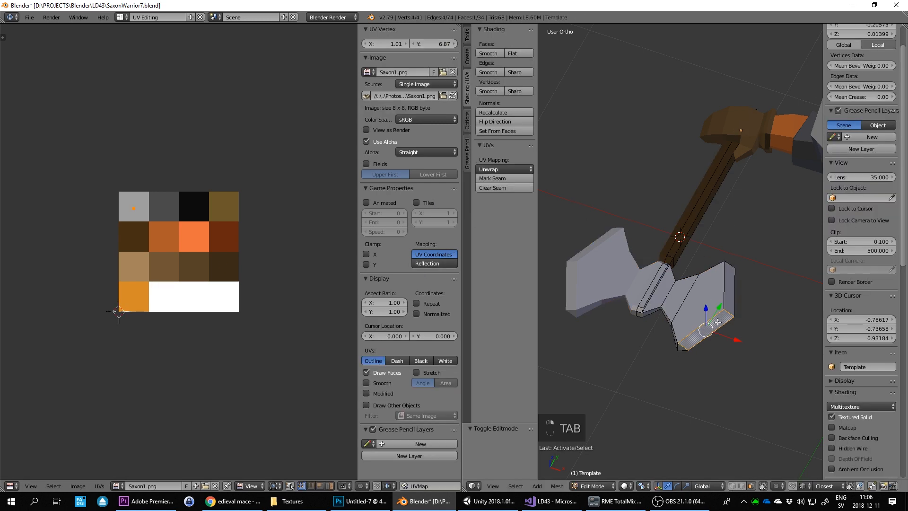
{"action": "right_click", "coordinate": [728, 297], "text": "shift"}
{"action": "middle_click_drag", "start_coordinate": [737, 312], "coordinate": [782, 282]}
{"action": "right_click", "coordinate": [682, 276], "text": "shift"}
{"action": "right_click", "coordinate": [716, 283], "text": "shift"}
{"action": "key", "text": "g"}
{"action": "left_click", "coordinate": [214, 344]}
{"action": "scroll", "coordinate": [684, 331], "scroll_direction": "down", "scroll_amount": 2}
{"action": "key", "text": "a"}
{"action": "key", "text": "Tab"}
{"action": "key", "text": "a"}
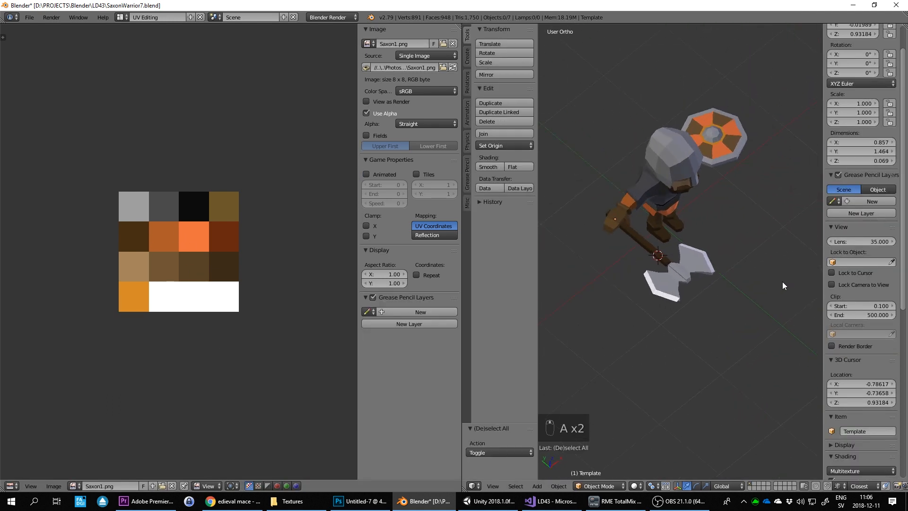
Select the narrow centre-band faces of the axe head, including its ends, and move their UVs onto the dark grey swatch
{"action": "scroll", "coordinate": [714, 282], "scroll_direction": "up", "scroll_amount": 4}
{"action": "right_click", "coordinate": [682, 311]}
{"action": "key", "text": "Tab"}
{"action": "right_click", "coordinate": [693, 310]}
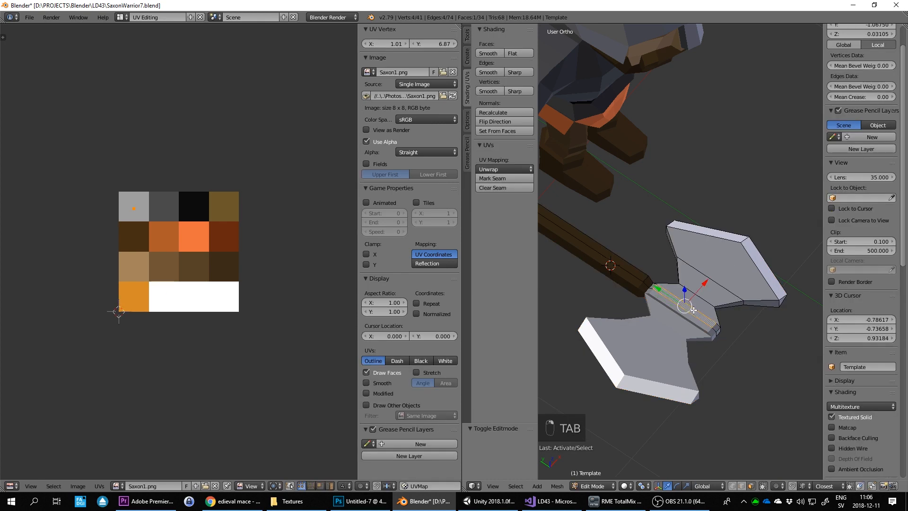
{"action": "right_click", "coordinate": [653, 285], "text": "shift"}
{"action": "right_click", "coordinate": [717, 331], "text": "shift"}
{"action": "middle_click_drag", "start_coordinate": [715, 331], "coordinate": [659, 284]}
{"action": "right_click", "coordinate": [653, 297], "text": "shift"}
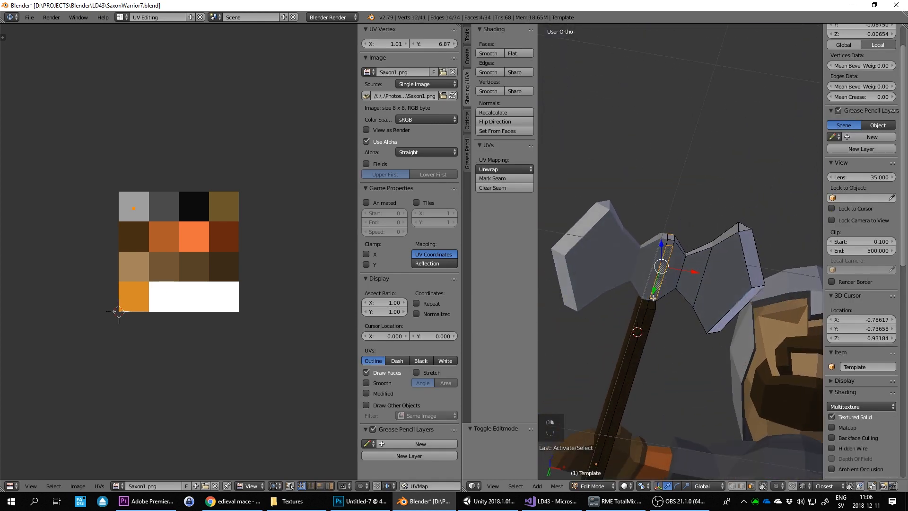
{"action": "right_click", "coordinate": [653, 300], "text": "shift"}
{"action": "key", "text": "g"}
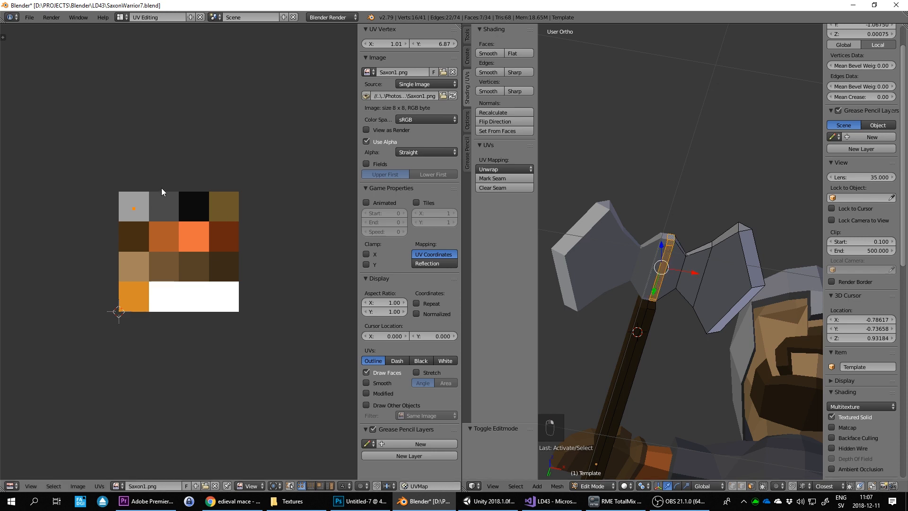
{"action": "left_click", "coordinate": [204, 191]}
{"action": "scroll", "coordinate": [675, 221], "scroll_direction": "down", "scroll_amount": 3}
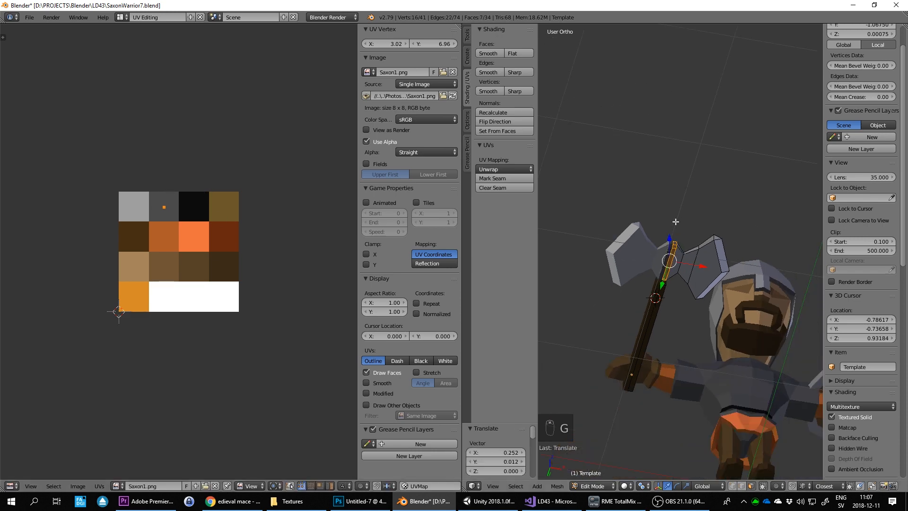
Examine the recoloured axe in Object Mode from several angles, near and far
{"action": "key", "text": "Tab"}
{"action": "middle_click_drag", "start_coordinate": [675, 221], "coordinate": [704, 319]}
{"action": "key", "text": "Tab"}
{"action": "key", "text": "Tab"}
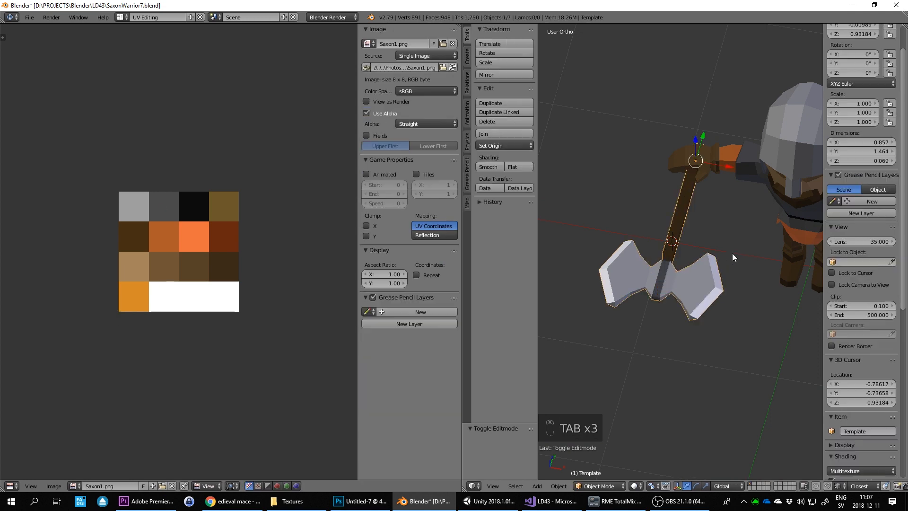
{"action": "key", "text": "a"}
{"action": "key", "text": "a"}
{"action": "key", "text": "a"}
{"action": "key", "text": "a"}
{"action": "middle_click_drag", "start_coordinate": [732, 253], "coordinate": [714, 310]}
{"action": "key", "text": "Tab"}
{"action": "scroll", "coordinate": [714, 310], "scroll_direction": "down", "scroll_amount": 3}
{"action": "middle_click_drag", "start_coordinate": [647, 263], "coordinate": [745, 261]}
Switch to the Default screen layout and rename the Template object as Axe
{"action": "left_click", "coordinate": [122, 17]}
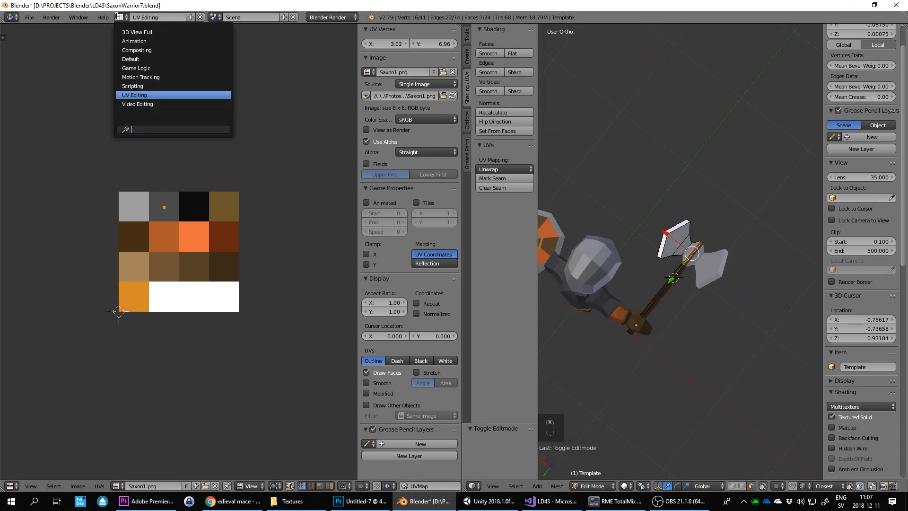
{"action": "left_click", "coordinate": [142, 57]}
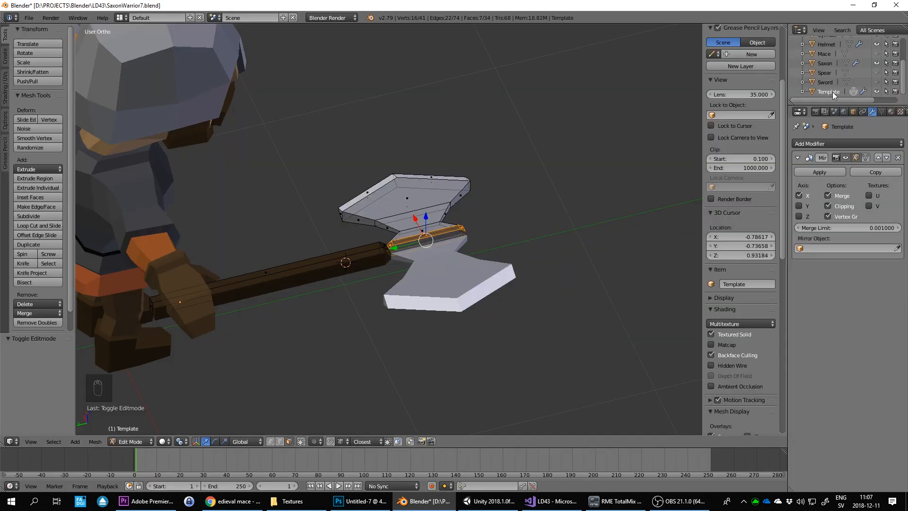
{"action": "double_click", "coordinate": [832, 92]}
{"action": "type", "text": "Axe"}
{"action": "key", "text": "Return"}
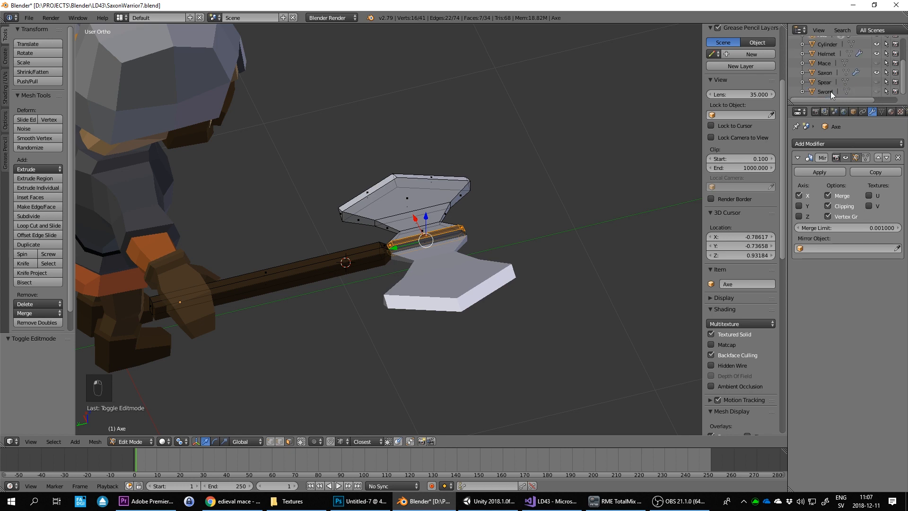
Clear the axe's face selection, return to Object Mode with nothing selected, and save the blend file
{"action": "key", "text": "Tab"}
{"action": "scroll", "coordinate": [419, 227], "scroll_direction": "down", "scroll_amount": 7}
{"action": "key", "text": "Tab"}
{"action": "key", "text": "a"}
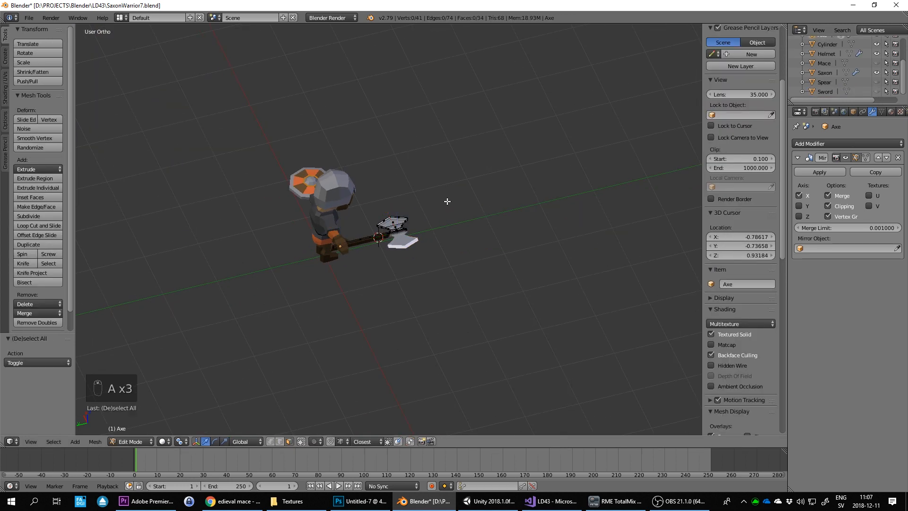
{"action": "middle_click_drag", "start_coordinate": [487, 192], "coordinate": [456, 203]}
{"action": "scroll", "coordinate": [457, 202], "scroll_direction": "up", "scroll_amount": 5}
{"action": "key", "text": "Tab"}
{"action": "key", "text": "a"}
{"action": "middle_click_drag", "start_coordinate": [558, 172], "coordinate": [472, 200]}
{"action": "key", "text": "ctrl+s"}
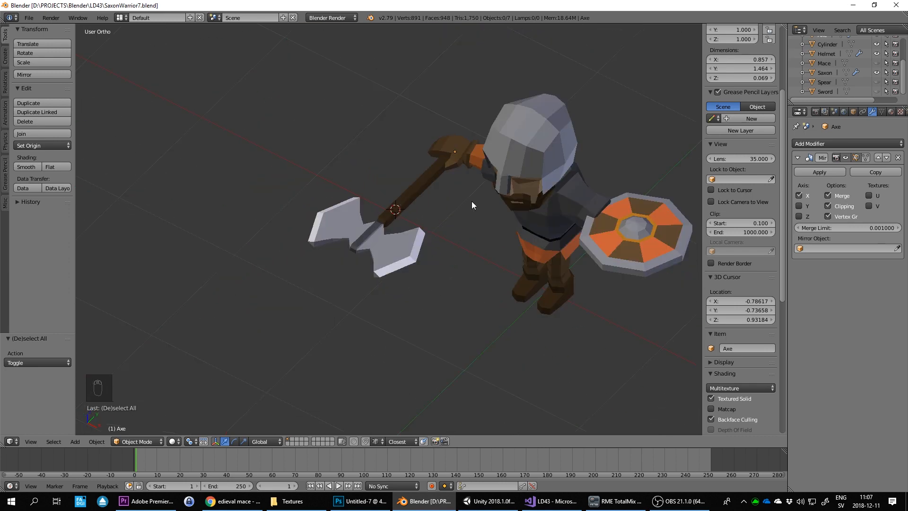